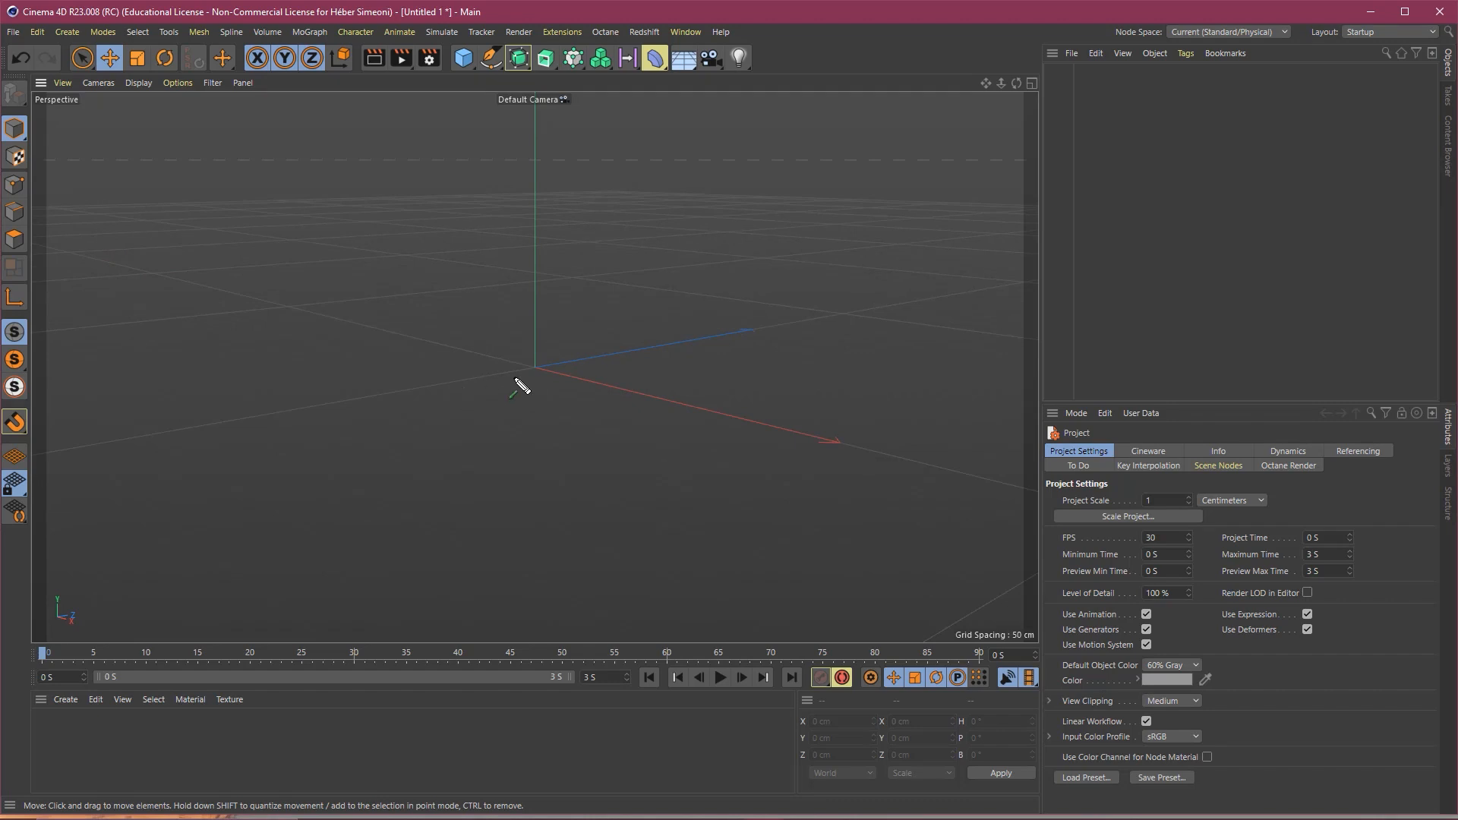
Add a cube primitive and set its X and Y sizes to 110 cm.
{"action": "left_click", "coordinate": [463, 58]}
{"action": "left_click_drag", "start_coordinate": [602, 331], "coordinate": [600, 437], "text": "alt"}
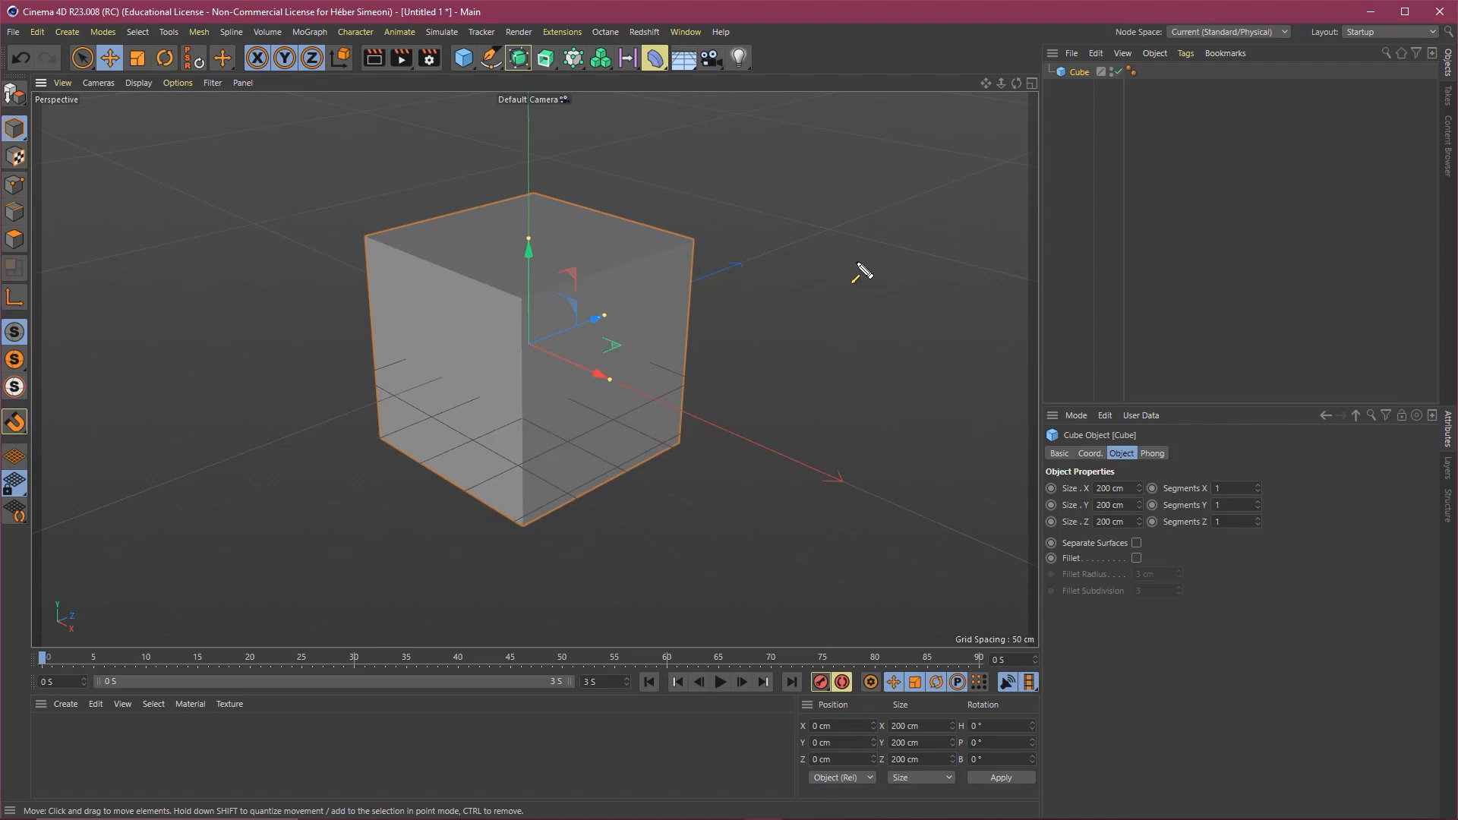
{"action": "mouse_move", "coordinate": [591, 621]}
{"action": "left_mouse_down"}
{"action": "mouse_move", "coordinate": [840, 375]}
{"action": "mouse_move", "coordinate": [1237, 130]}
{"action": "mouse_move", "coordinate": [1335, 92]}
{"action": "mouse_move", "coordinate": [1319, 77]}
{"action": "left_mouse_up"}
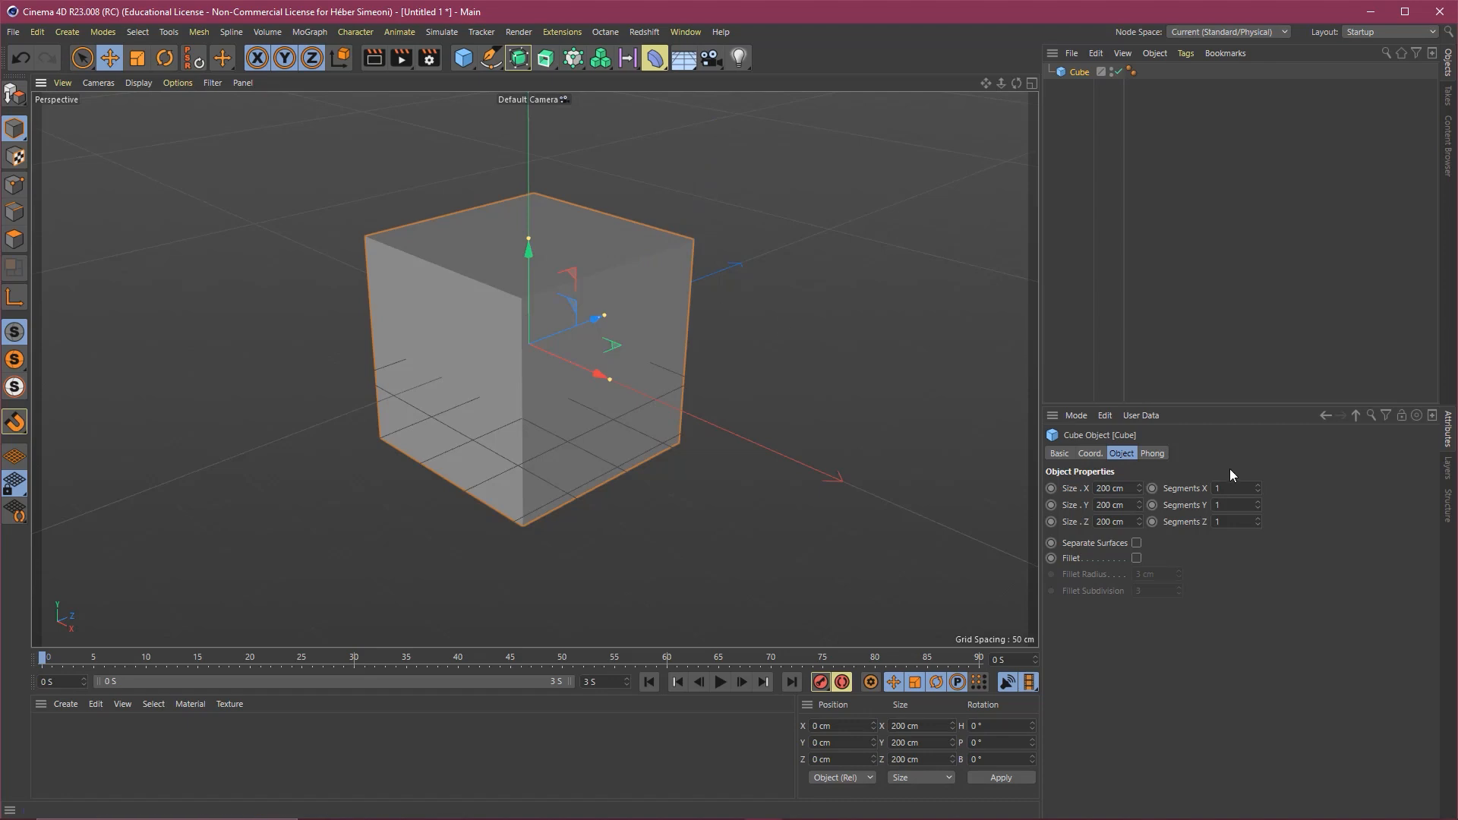
{"action": "mouse_move", "coordinate": [1160, 162]}
{"action": "left_mouse_down"}
{"action": "mouse_move", "coordinate": [1428, 353]}
{"action": "mouse_move", "coordinate": [1446, 438]}
{"action": "mouse_move", "coordinate": [1443, 408]}
{"action": "mouse_move", "coordinate": [1449, 427]}
{"action": "mouse_move", "coordinate": [1109, 419]}
{"action": "mouse_move", "coordinate": [1127, 433]}
{"action": "mouse_move", "coordinate": [1125, 486]}
{"action": "mouse_move", "coordinate": [1069, 484]}
{"action": "left_mouse_up"}
{"action": "key", "text": "Escape"}
{"action": "type", "text": "1"}
{"action": "key", "text": "Tab"}
{"action": "type", "text": "110"}
{"action": "key", "text": "Return"}
{"action": "right_click_drag", "start_coordinate": [507, 322], "coordinate": [748, 332], "text": "alt"}
{"action": "mouse_move", "coordinate": [608, 309]}
{"action": "middle_mouse_down", "text": "alt"}
{"action": "mouse_move", "coordinate": [644, 317]}
{"action": "mouse_move", "coordinate": [633, 395]}
{"action": "middle_mouse_up", "text": "alt"}
{"action": "key", "text": "ctrl+2"}
{"action": "left_click_drag", "start_coordinate": [189, 580], "coordinate": [463, 428]}
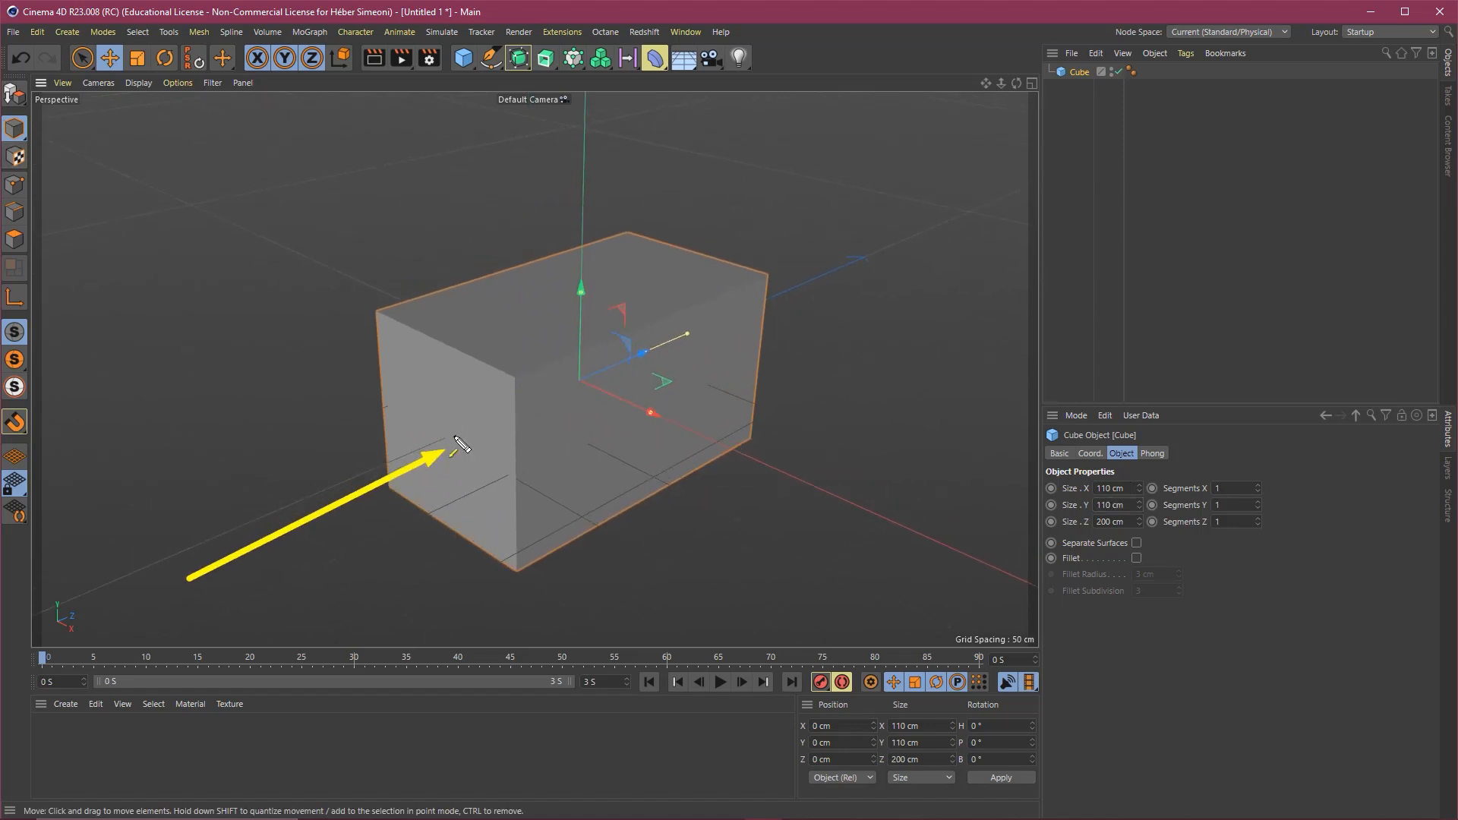
{"action": "left_click_drag", "start_coordinate": [579, 148], "coordinate": [526, 295]}
{"action": "left_click_drag", "start_coordinate": [661, 199], "coordinate": [590, 304]}
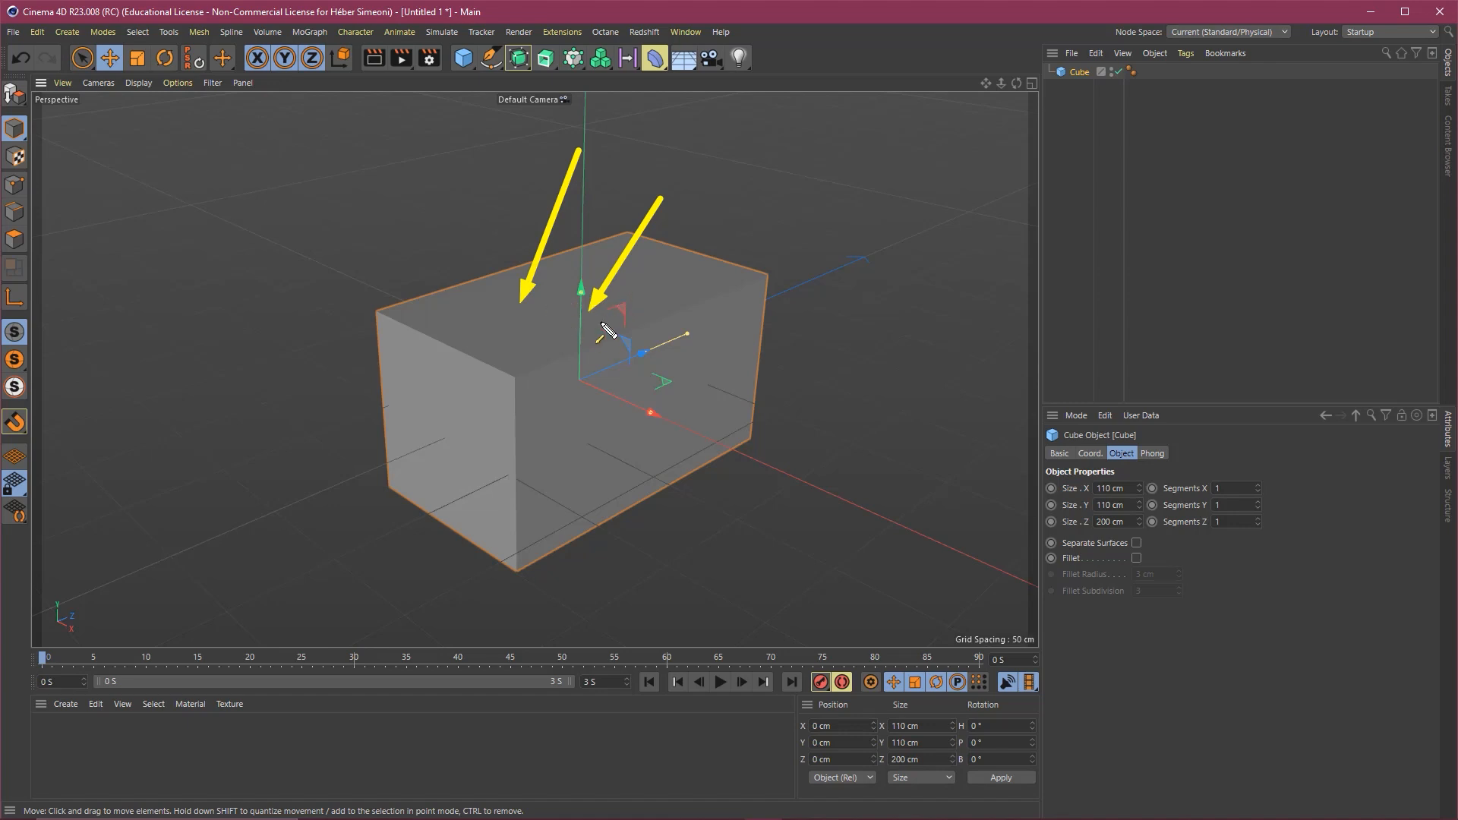
{"action": "key", "text": "Delete"}
{"action": "mouse_move", "coordinate": [821, 95]}
{"action": "left_mouse_down"}
{"action": "mouse_move", "coordinate": [660, 313]}
{"action": "mouse_move", "coordinate": [403, 304]}
{"action": "mouse_move", "coordinate": [389, 349]}
{"action": "mouse_move", "coordinate": [397, 324]}
{"action": "left_mouse_up"}
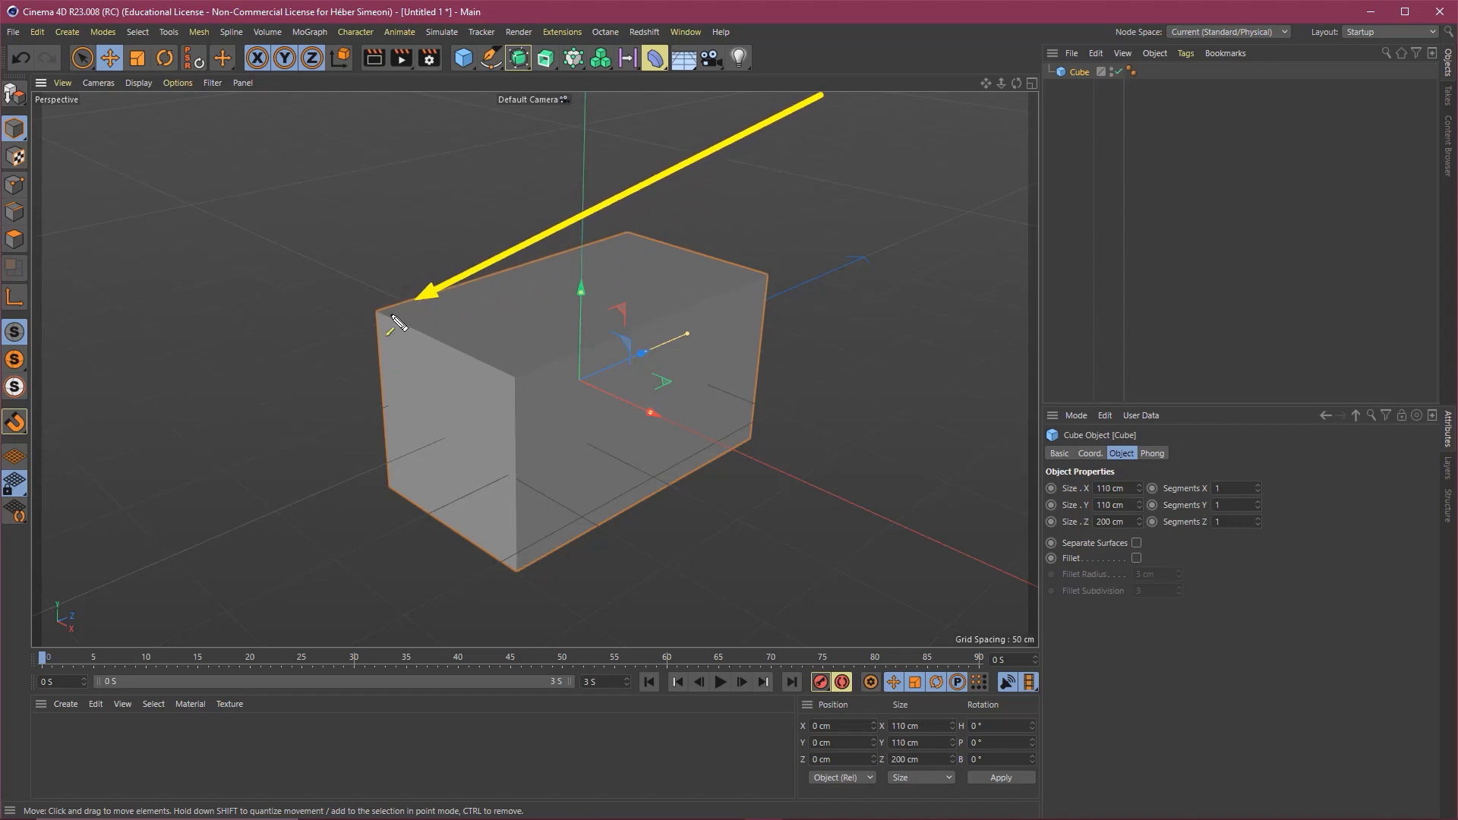
{"action": "mouse_move", "coordinate": [474, 275]}
{"action": "left_mouse_down"}
{"action": "mouse_move", "coordinate": [356, 313]}
{"action": "mouse_move", "coordinate": [379, 422]}
{"action": "left_mouse_up"}
{"action": "mouse_move", "coordinate": [465, 281]}
{"action": "left_mouse_down"}
{"action": "mouse_move", "coordinate": [393, 325]}
{"action": "mouse_move", "coordinate": [387, 416]}
{"action": "left_mouse_up"}
{"action": "mouse_move", "coordinate": [603, 336]}
{"action": "left_mouse_down"}
{"action": "mouse_move", "coordinate": [541, 364]}
{"action": "mouse_move", "coordinate": [515, 419]}
{"action": "left_mouse_up"}
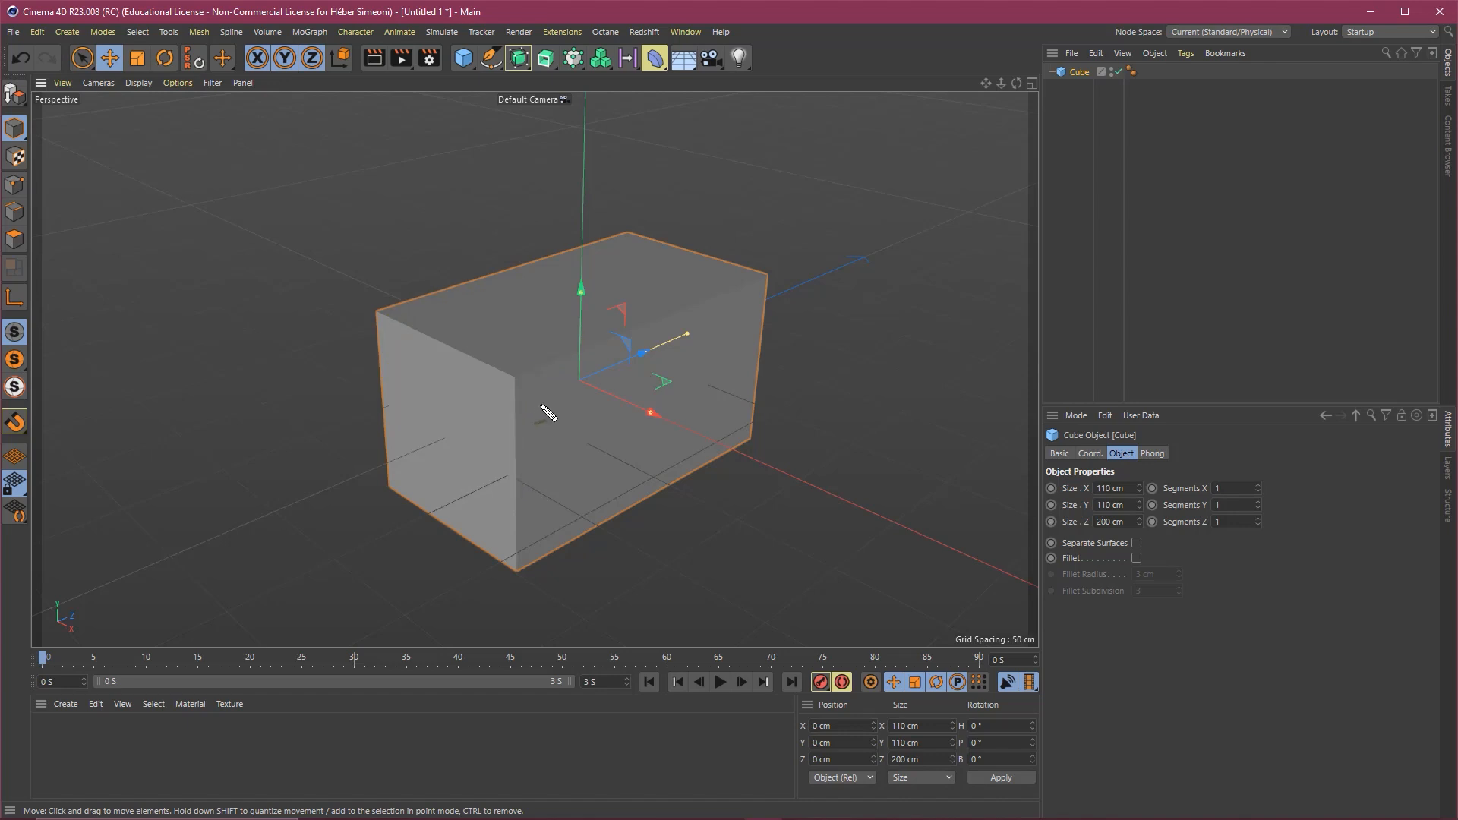
Convert the cube into an editable polygon object and switch to edge editing.
{"action": "mouse_move", "coordinate": [817, 296]}
{"action": "left_mouse_down"}
{"action": "mouse_move", "coordinate": [1052, 67]}
{"action": "mouse_move", "coordinate": [1088, 75]}
{"action": "mouse_move", "coordinate": [104, 46]}
{"action": "mouse_move", "coordinate": [38, 95]}
{"action": "left_mouse_up"}
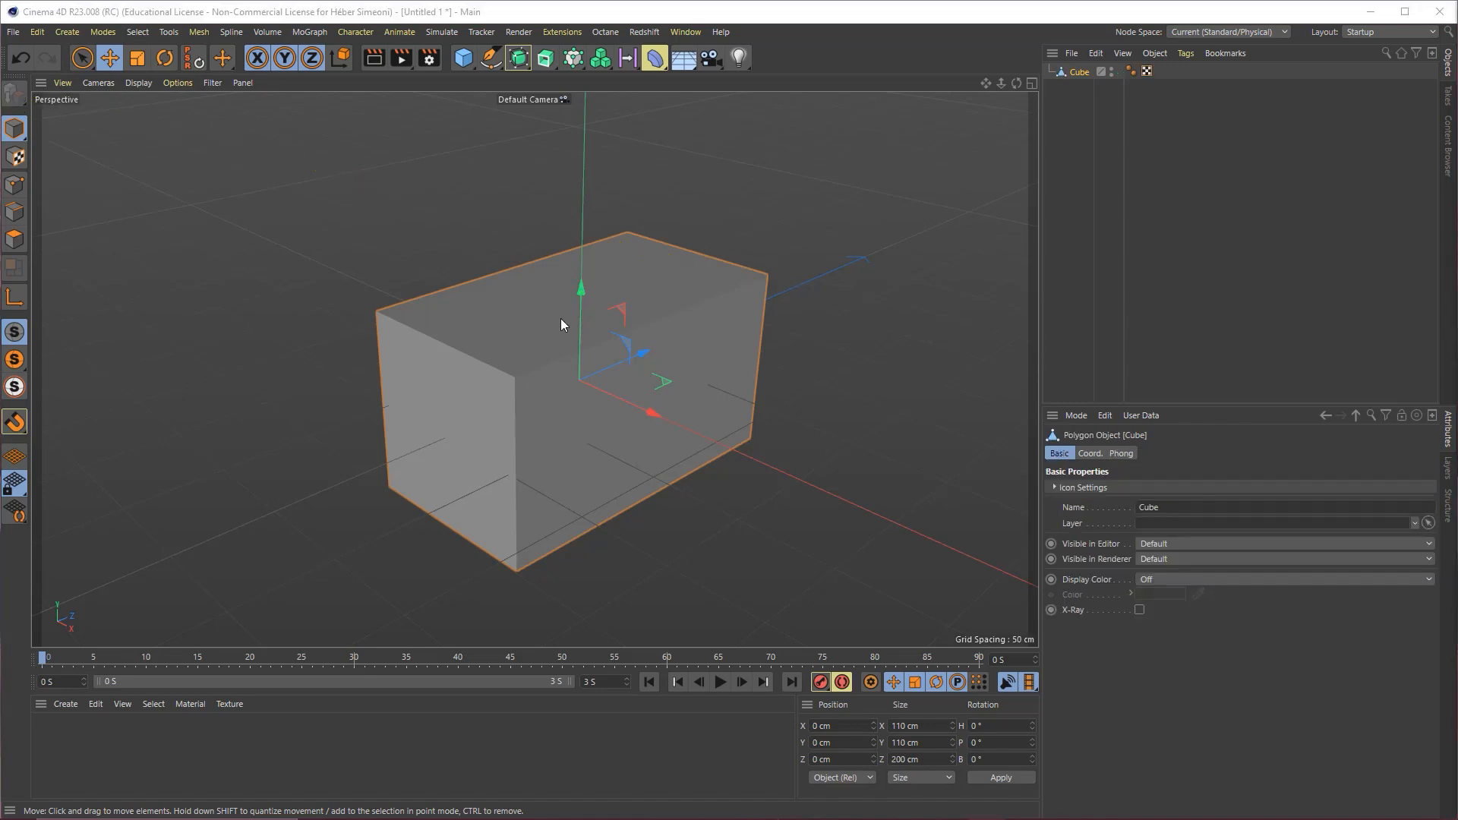
{"action": "left_click", "coordinate": [712, 266]}
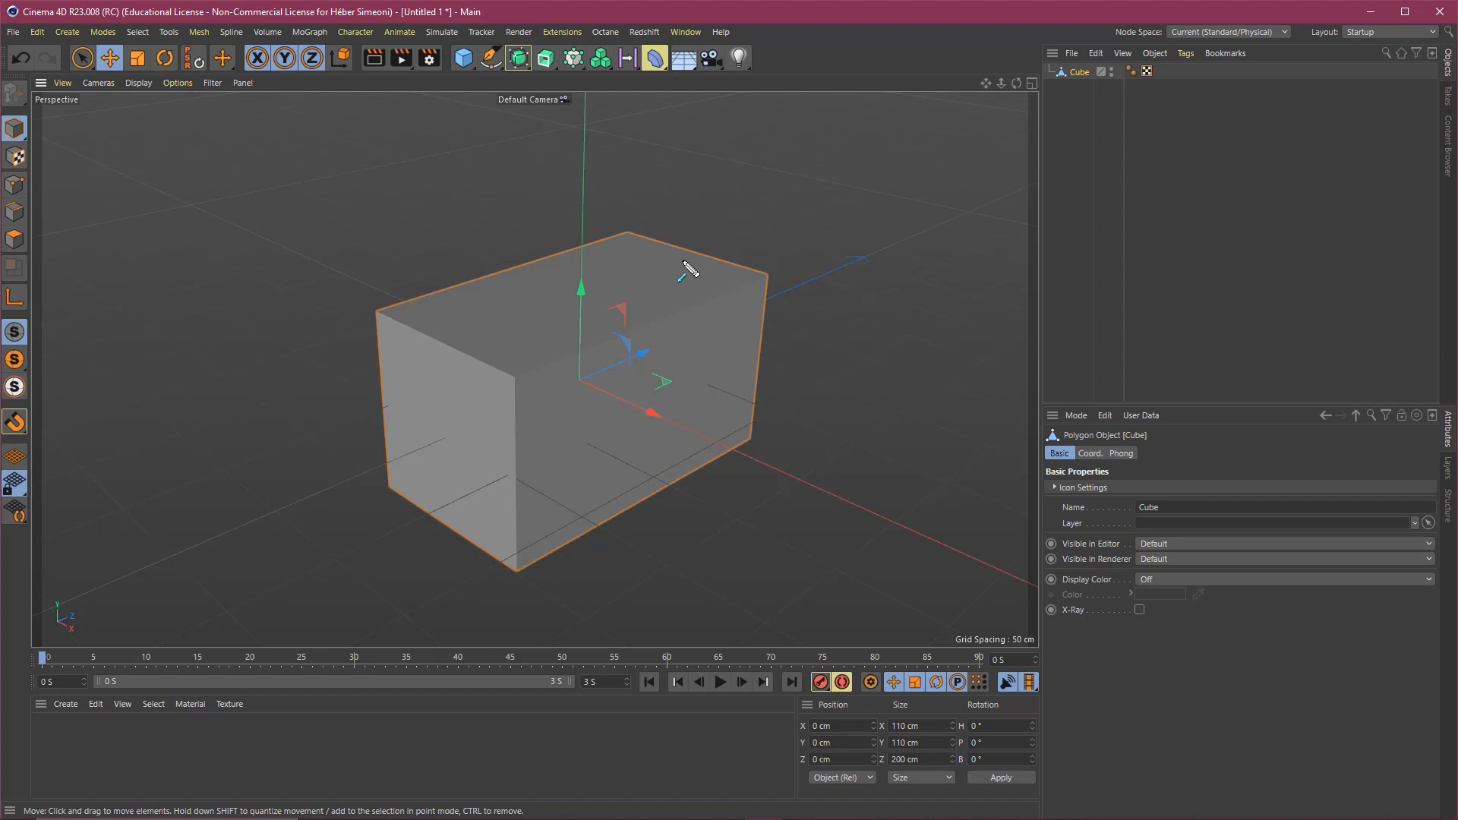
{"action": "mouse_move", "coordinate": [605, 173]}
{"action": "left_mouse_down"}
{"action": "mouse_move", "coordinate": [98, 235]}
{"action": "mouse_move", "coordinate": [34, 220]}
{"action": "left_mouse_up"}
{"action": "left_click", "coordinate": [15, 212]}
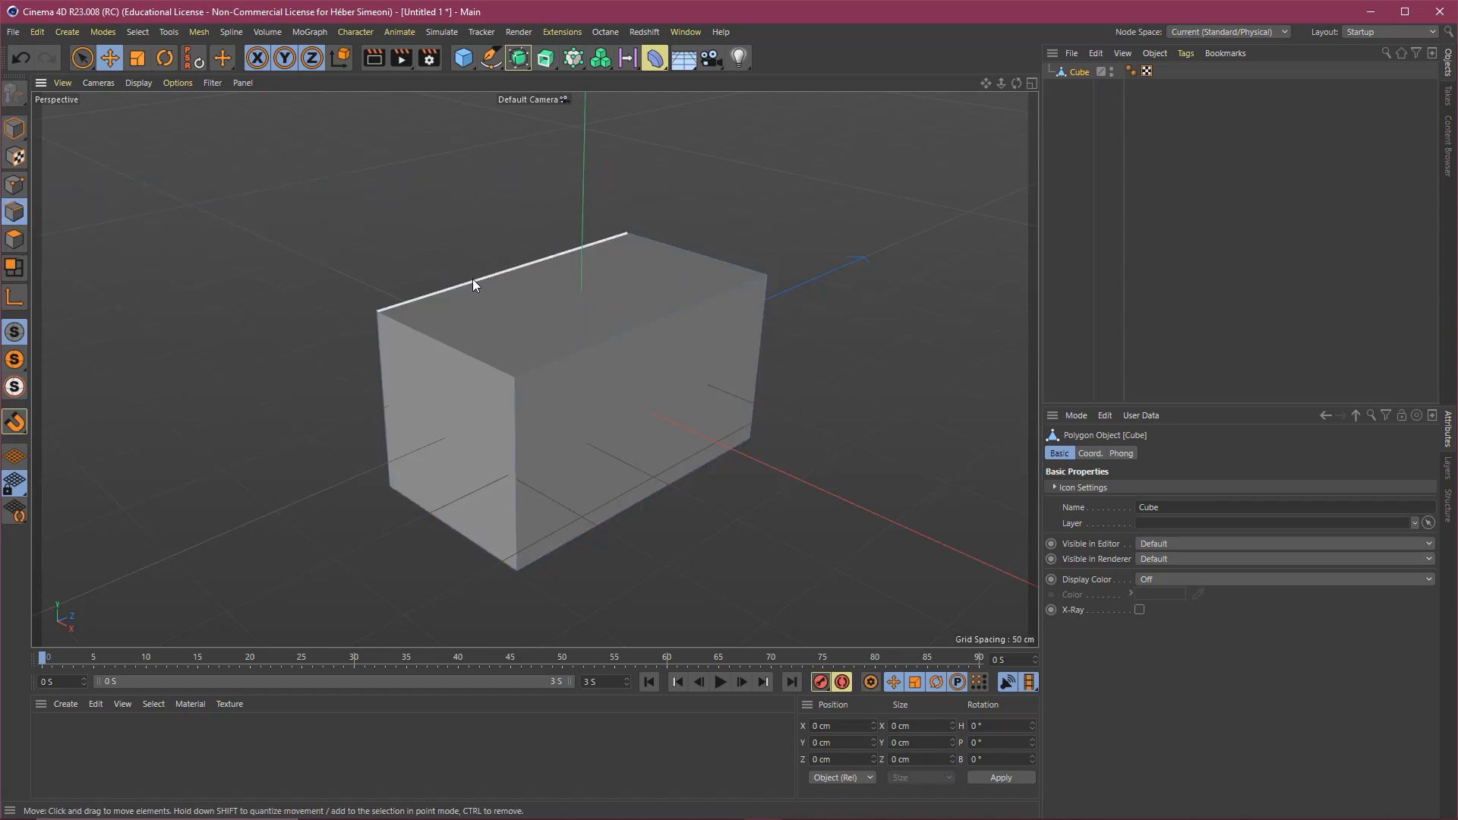
Select the two short edges on the box's top face and the two long edges on its bottom face.
{"action": "left_click", "coordinate": [448, 344]}
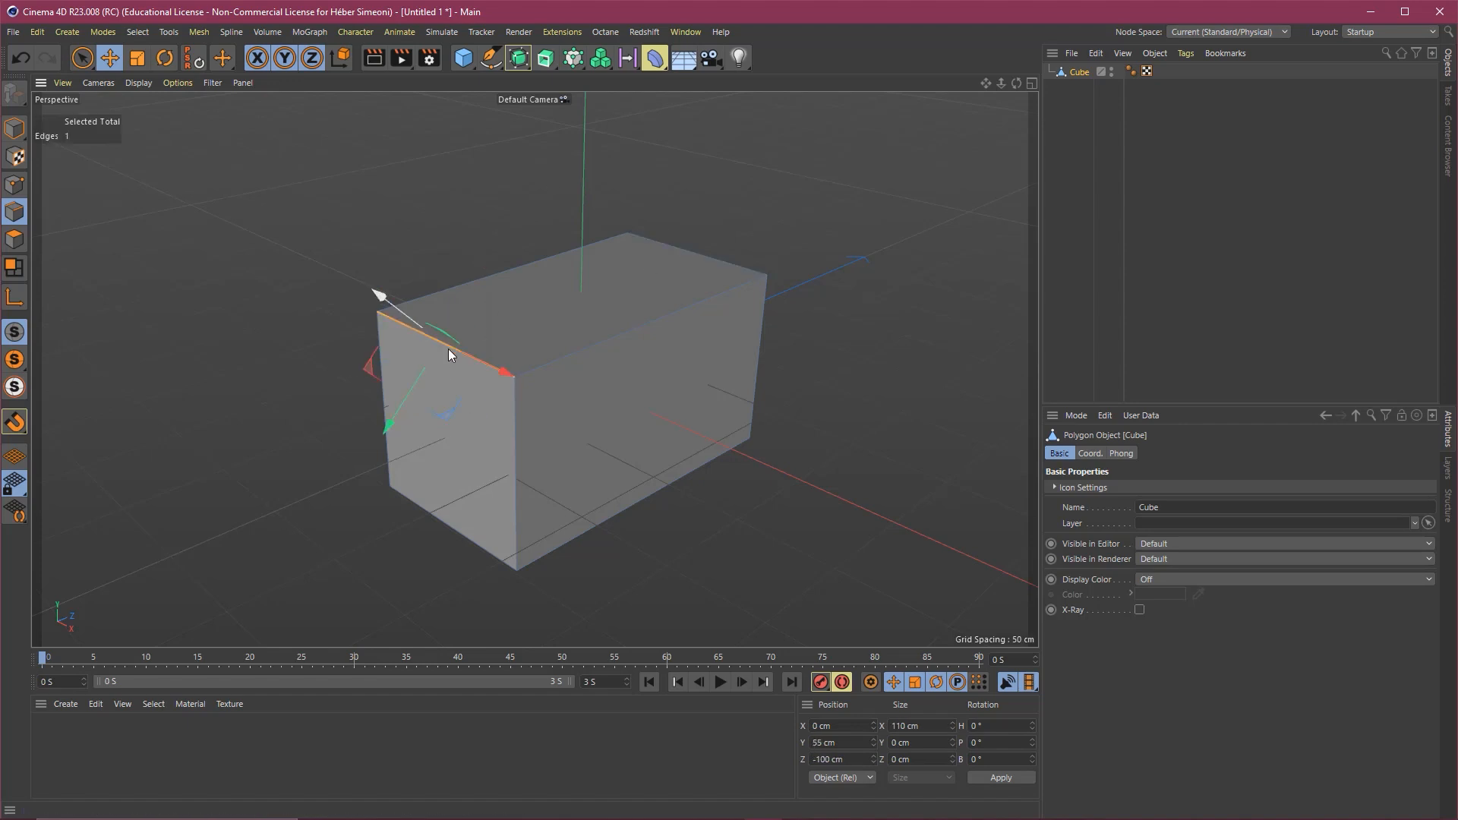
{"action": "left_click", "coordinate": [667, 245], "text": "shift"}
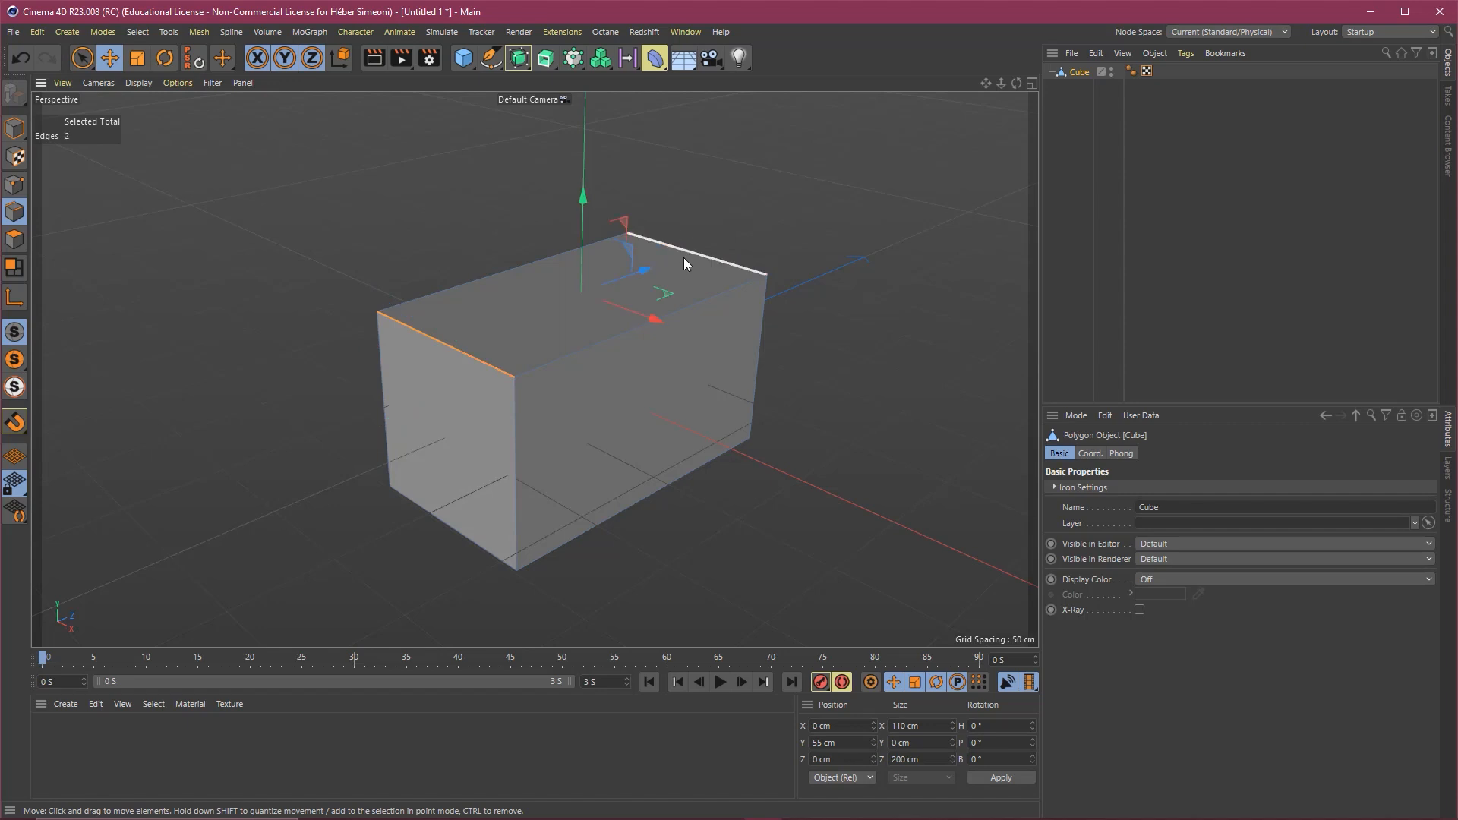
{"action": "left_click", "coordinate": [655, 492], "text": "shift"}
{"action": "left_click_drag", "start_coordinate": [654, 554], "coordinate": [752, 537]}
{"action": "key", "text": "ctrl+z"}
{"action": "left_click", "coordinate": [350, 514], "text": "shift"}
{"action": "left_click_drag", "start_coordinate": [353, 512], "coordinate": [654, 416], "text": "alt"}
{"action": "scroll", "coordinate": [654, 416], "scroll_direction": "down", "scroll_amount": 4}
{"action": "middle_click_drag", "start_coordinate": [652, 407], "coordinate": [582, 427], "text": "alt"}
{"action": "left_click_drag", "start_coordinate": [582, 427], "coordinate": [543, 418], "text": "alt"}
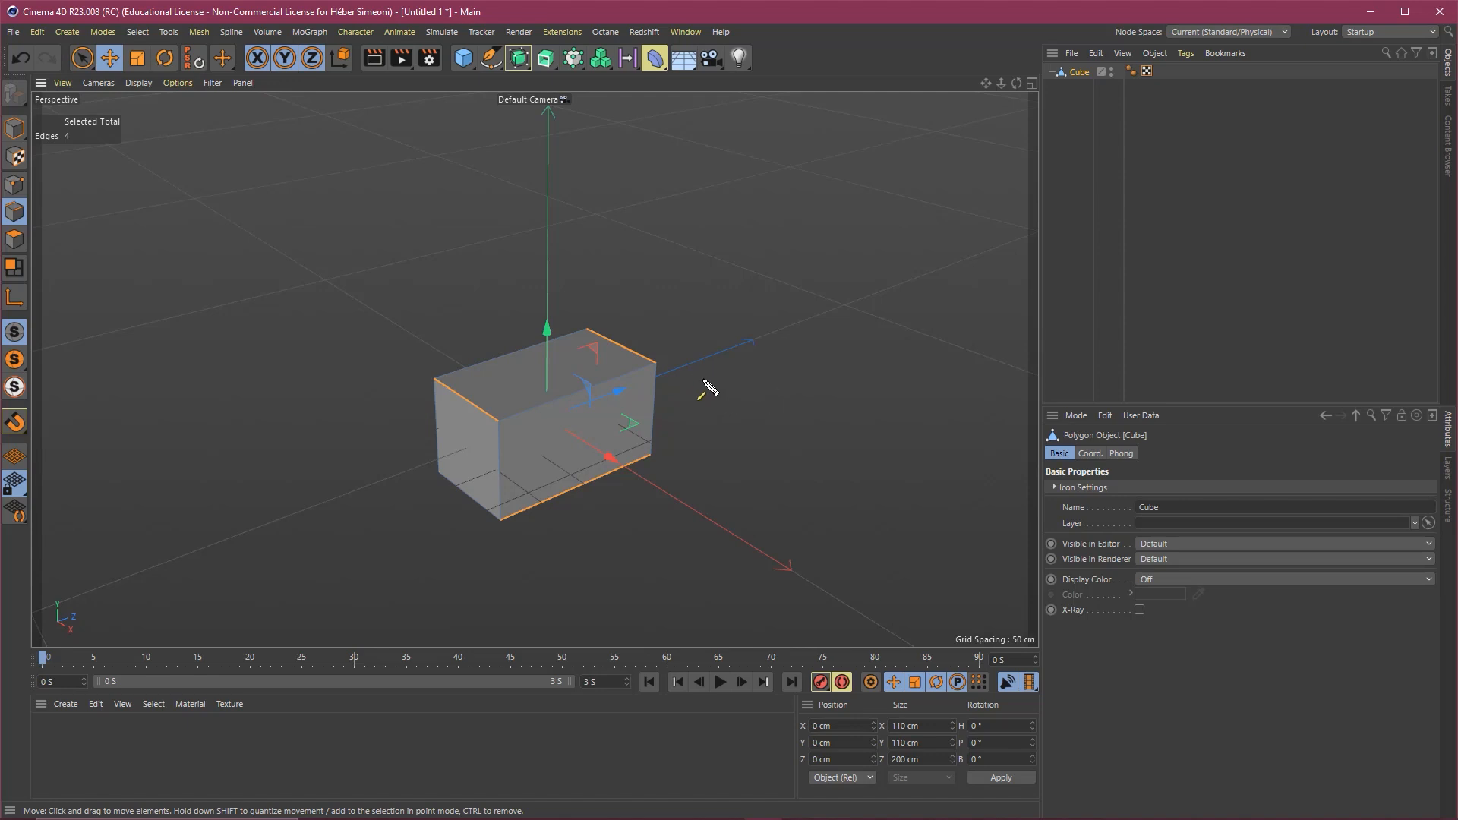
{"action": "left_click_drag", "start_coordinate": [757, 204], "coordinate": [562, 136]}
{"action": "left_click_drag", "start_coordinate": [942, 391], "coordinate": [805, 571]}
{"action": "mouse_move", "coordinate": [650, 206]}
{"action": "left_mouse_down"}
{"action": "mouse_move", "coordinate": [669, 296]}
{"action": "mouse_move", "coordinate": [785, 557]}
{"action": "mouse_move", "coordinate": [712, 320]}
{"action": "mouse_move", "coordinate": [722, 347]}
{"action": "mouse_move", "coordinate": [651, 368]}
{"action": "mouse_move", "coordinate": [683, 329]}
{"action": "mouse_move", "coordinate": [651, 362]}
{"action": "mouse_move", "coordinate": [1058, 251]}
{"action": "mouse_move", "coordinate": [611, 392]}
{"action": "mouse_move", "coordinate": [1007, 228]}
{"action": "mouse_move", "coordinate": [953, 217]}
{"action": "mouse_move", "coordinate": [580, 382]}
{"action": "mouse_move", "coordinate": [971, 221]}
{"action": "mouse_move", "coordinate": [392, 425]}
{"action": "mouse_move", "coordinate": [471, 421]}
{"action": "mouse_move", "coordinate": [672, 323]}
{"action": "mouse_move", "coordinate": [654, 368]}
{"action": "mouse_move", "coordinate": [389, 528]}
{"action": "mouse_move", "coordinate": [566, 245]}
{"action": "mouse_move", "coordinate": [592, 415]}
{"action": "mouse_move", "coordinate": [517, 422]}
{"action": "left_mouse_up"}
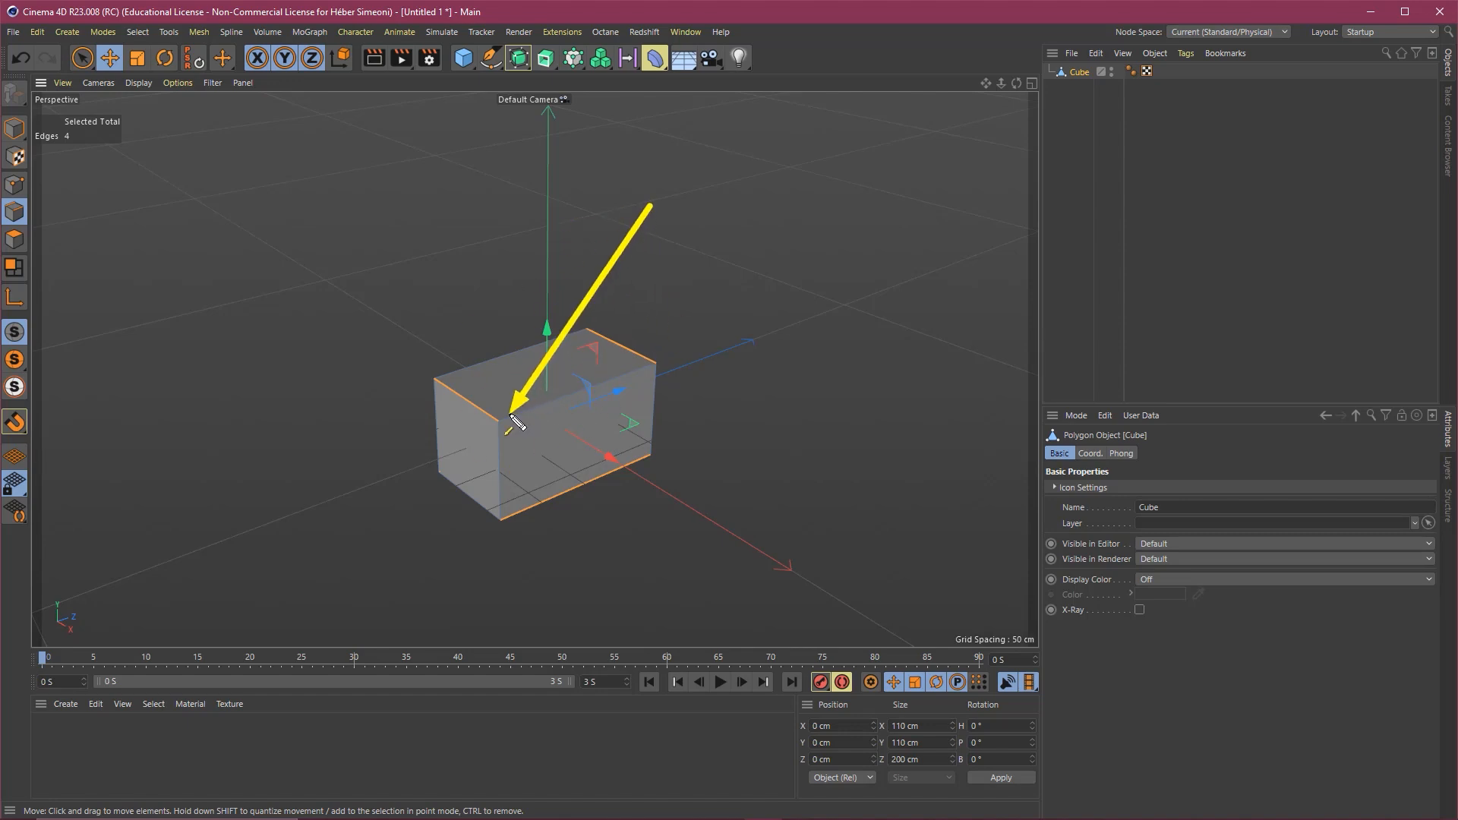
{"action": "mouse_move", "coordinate": [517, 422]}
{"action": "left_mouse_down"}
{"action": "mouse_move", "coordinate": [505, 394]}
{"action": "mouse_move", "coordinate": [495, 407]}
{"action": "mouse_move", "coordinate": [508, 411]}
{"action": "left_mouse_up"}
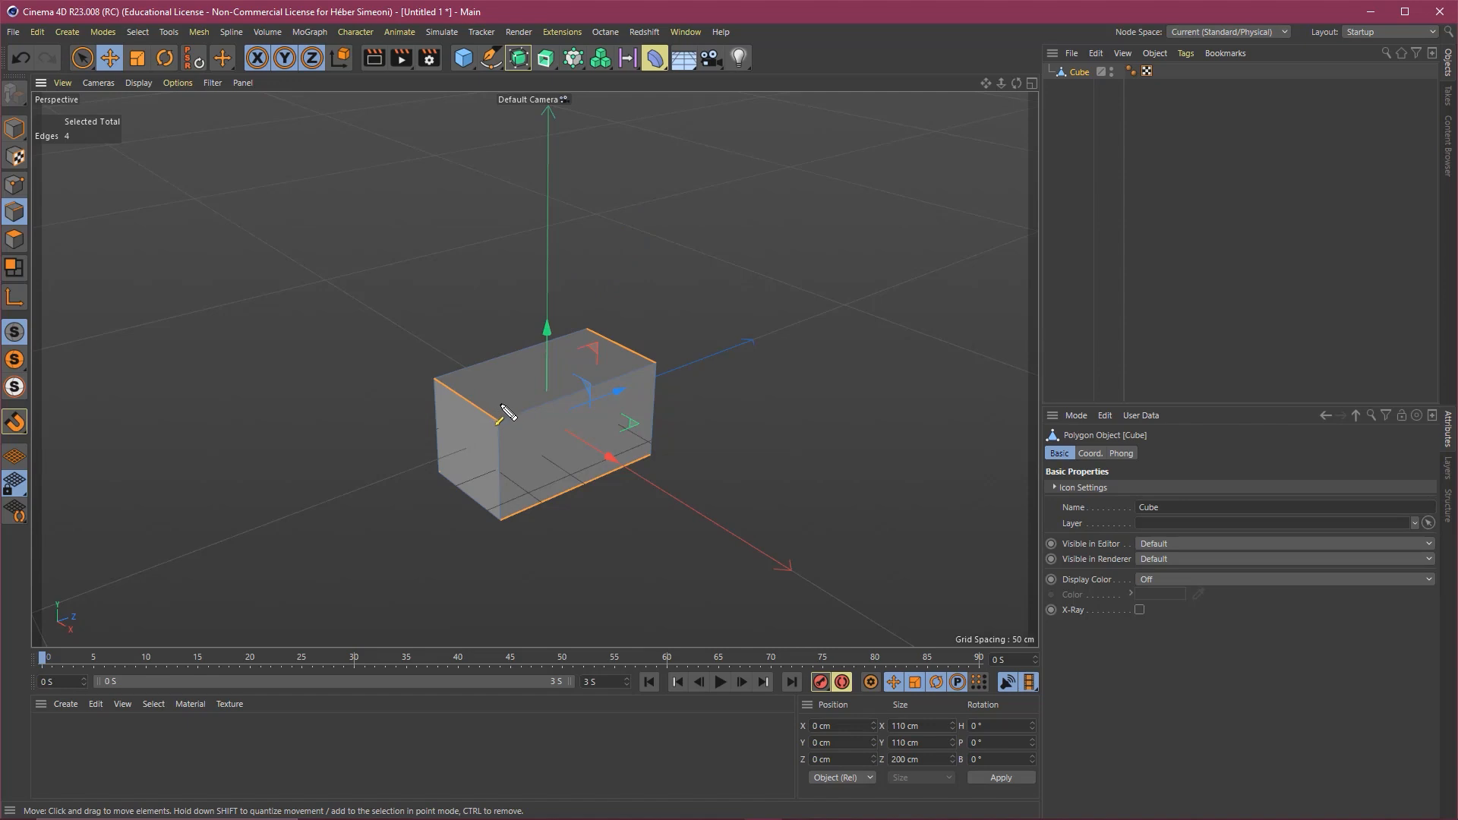
{"action": "left_click_drag", "start_coordinate": [554, 279], "coordinate": [472, 398]}
{"action": "left_click_drag", "start_coordinate": [670, 243], "coordinate": [627, 355]}
{"action": "left_click_drag", "start_coordinate": [758, 353], "coordinate": [611, 463]}
{"action": "left_click_drag", "start_coordinate": [251, 361], "coordinate": [437, 457]}
Store the four selected edges of the box in an edge selection tag.
{"action": "left_click_drag", "start_coordinate": [129, 319], "coordinate": [161, 29]}
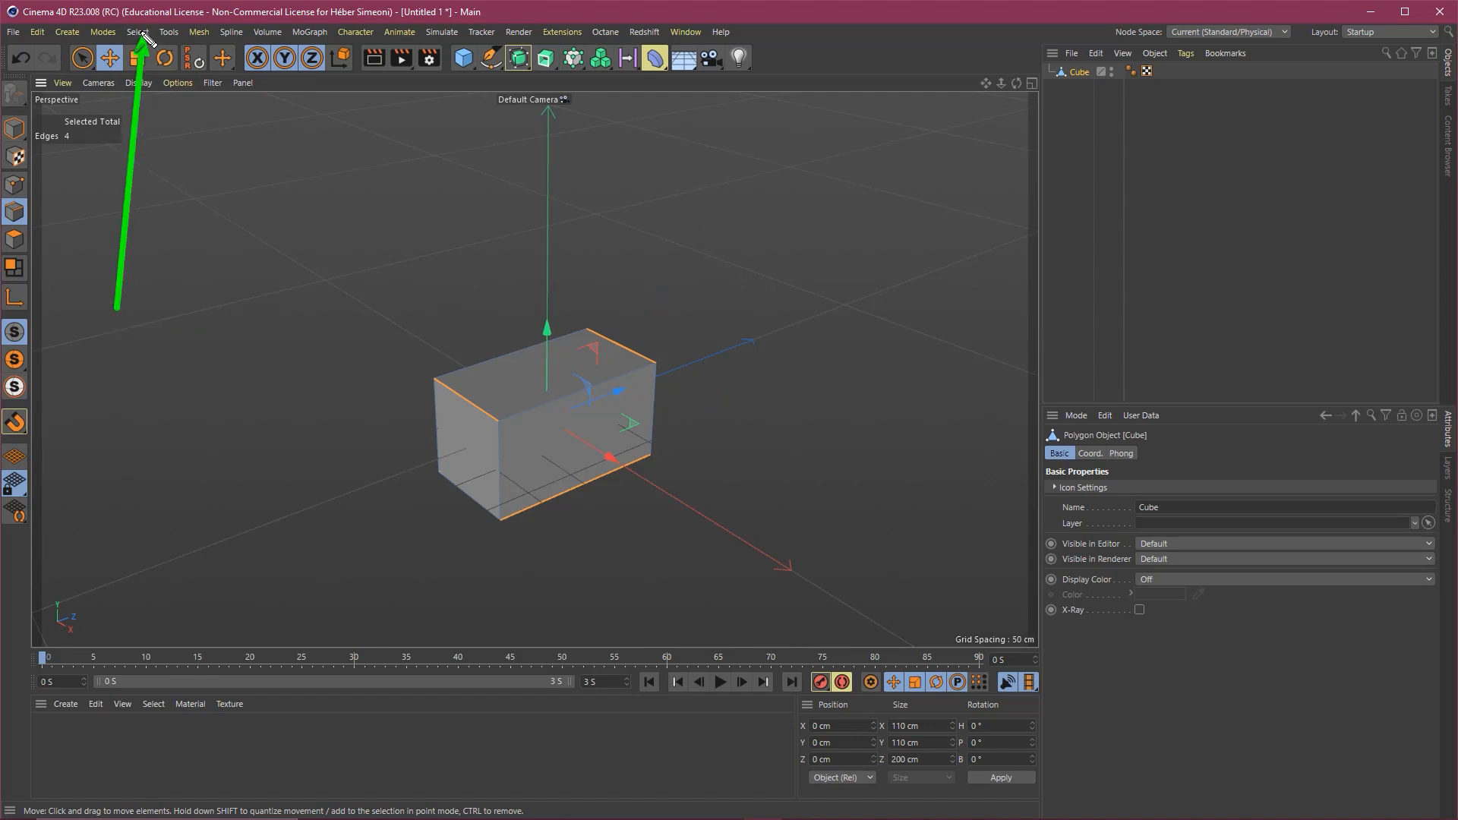
{"action": "left_click", "coordinate": [140, 34]}
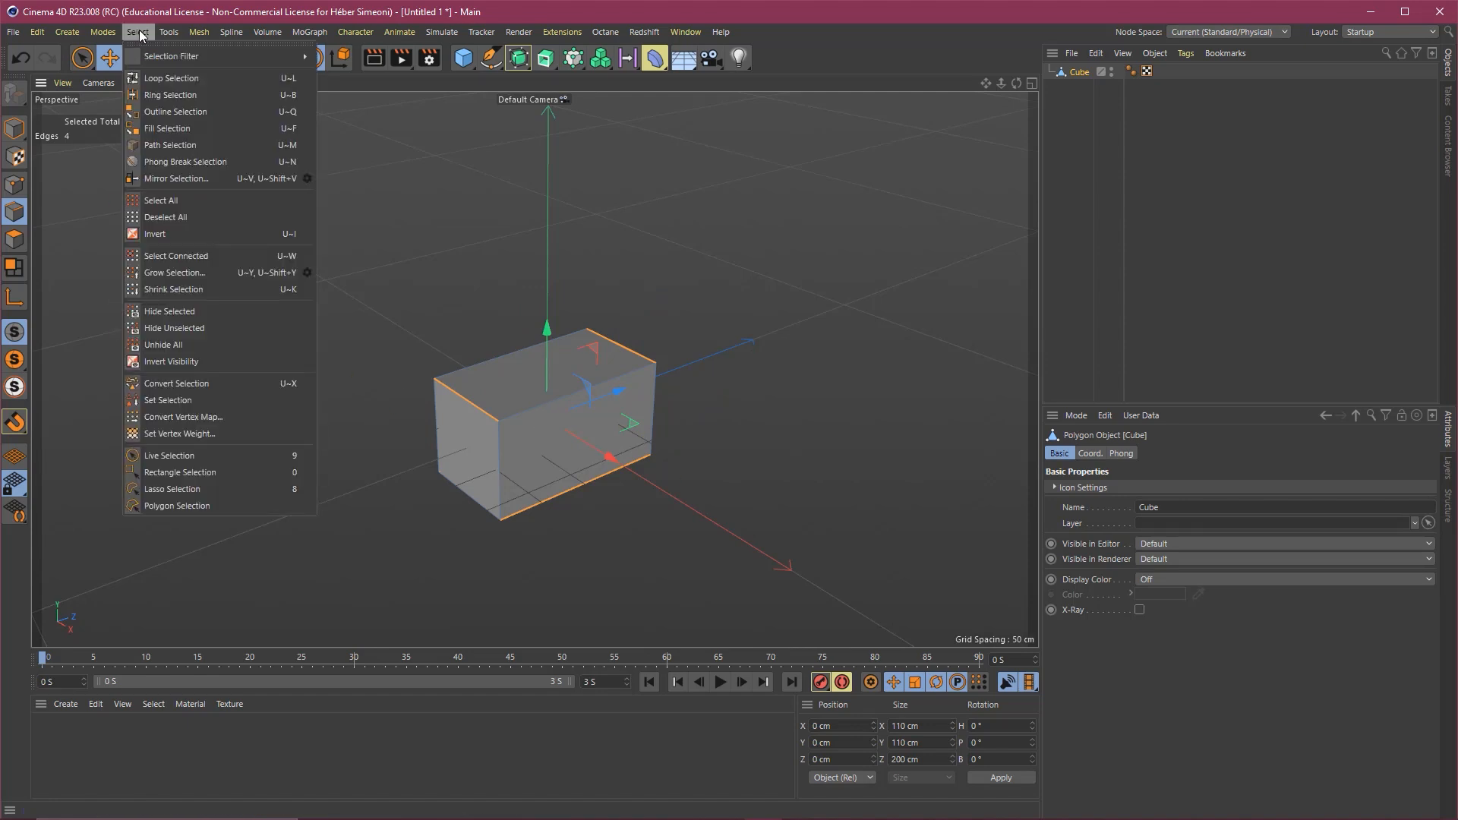
{"action": "left_click", "coordinate": [161, 403]}
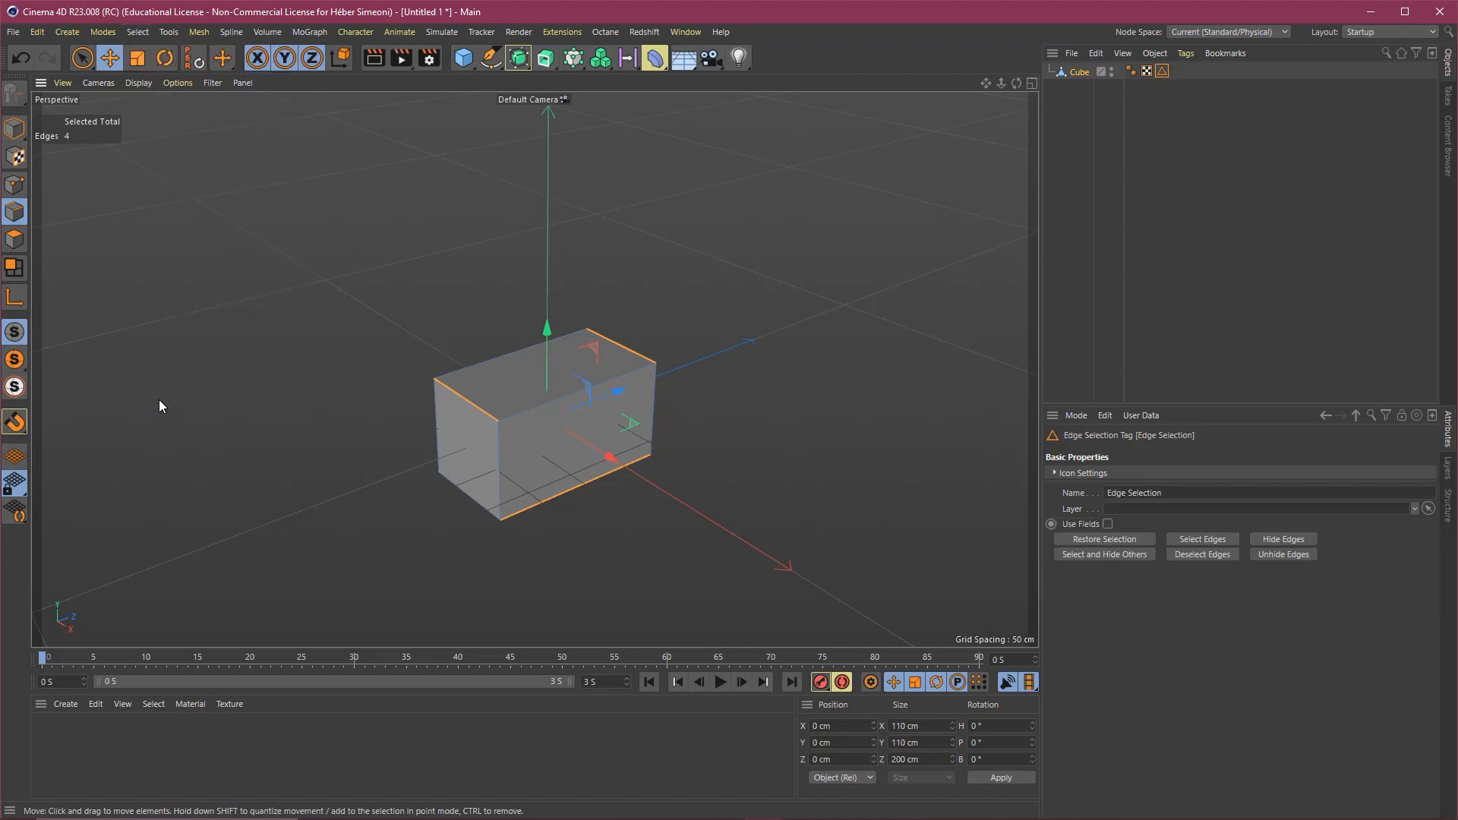
{"action": "left_click_drag", "start_coordinate": [1102, 308], "coordinate": [1163, 76]}
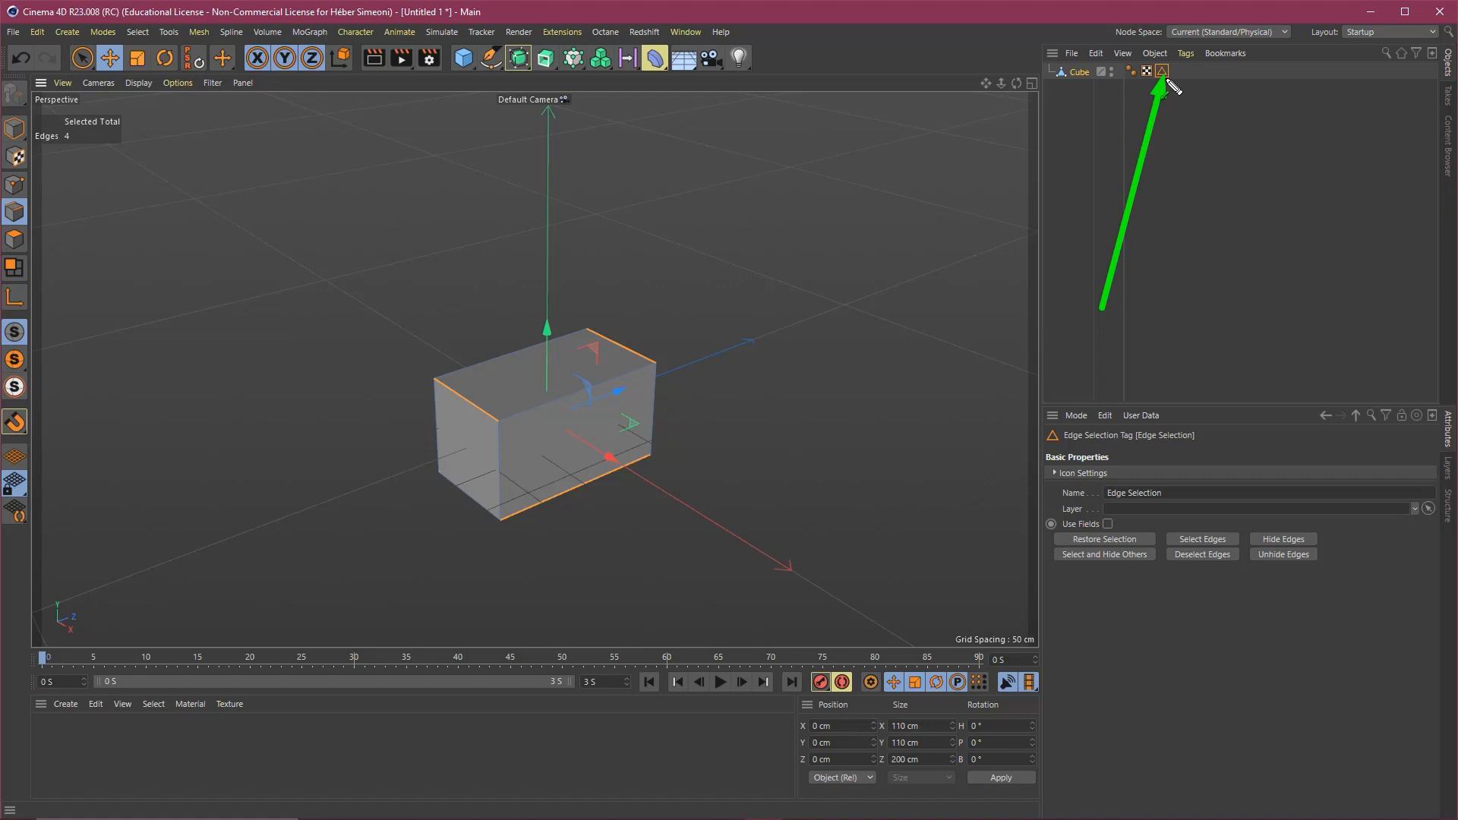
{"action": "left_click_drag", "start_coordinate": [790, 237], "coordinate": [634, 346]}
{"action": "left_click_drag", "start_coordinate": [262, 343], "coordinate": [450, 386]}
{"action": "left_click_drag", "start_coordinate": [624, 628], "coordinate": [585, 494]}
{"action": "left_click_drag", "start_coordinate": [233, 509], "coordinate": [461, 463]}
{"action": "key", "text": "Escape"}
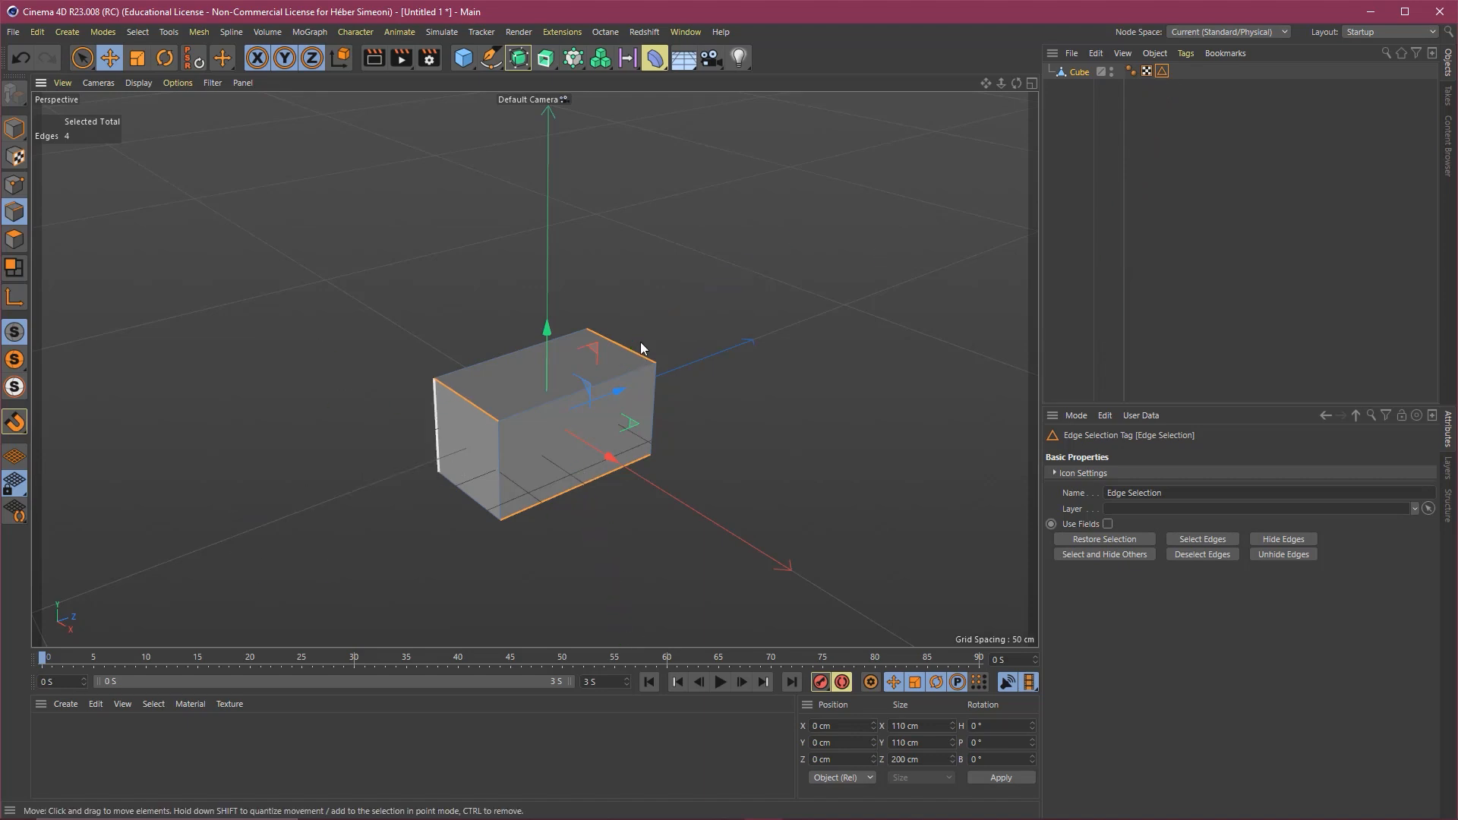
Deselect the edges and return to object-level editing of the box.
{"action": "left_click", "coordinate": [672, 275]}
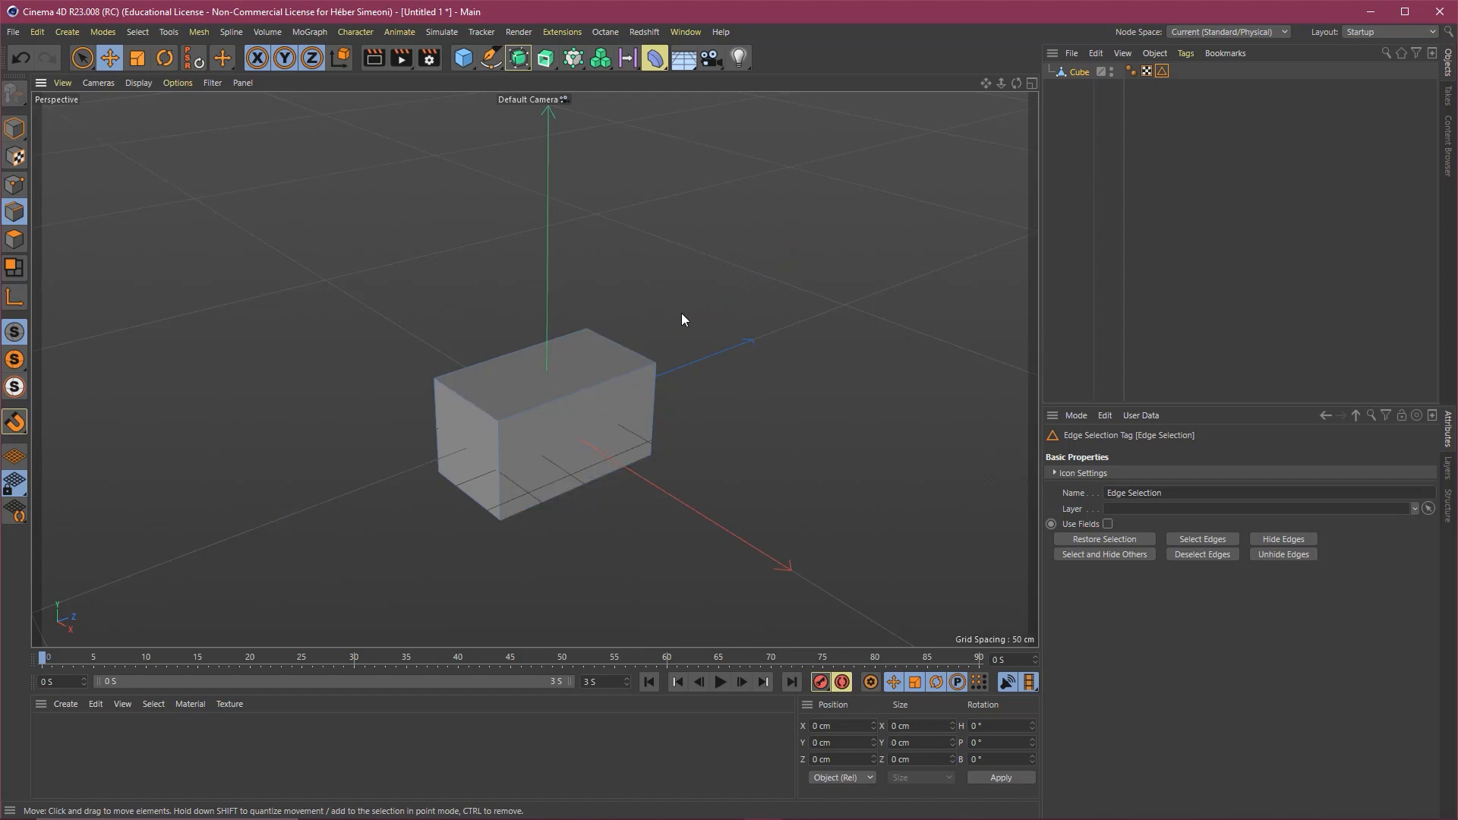
{"action": "mouse_move", "coordinate": [613, 254]}
{"action": "left_mouse_down"}
{"action": "mouse_move", "coordinate": [106, 177]}
{"action": "mouse_move", "coordinate": [30, 136]}
{"action": "left_mouse_up"}
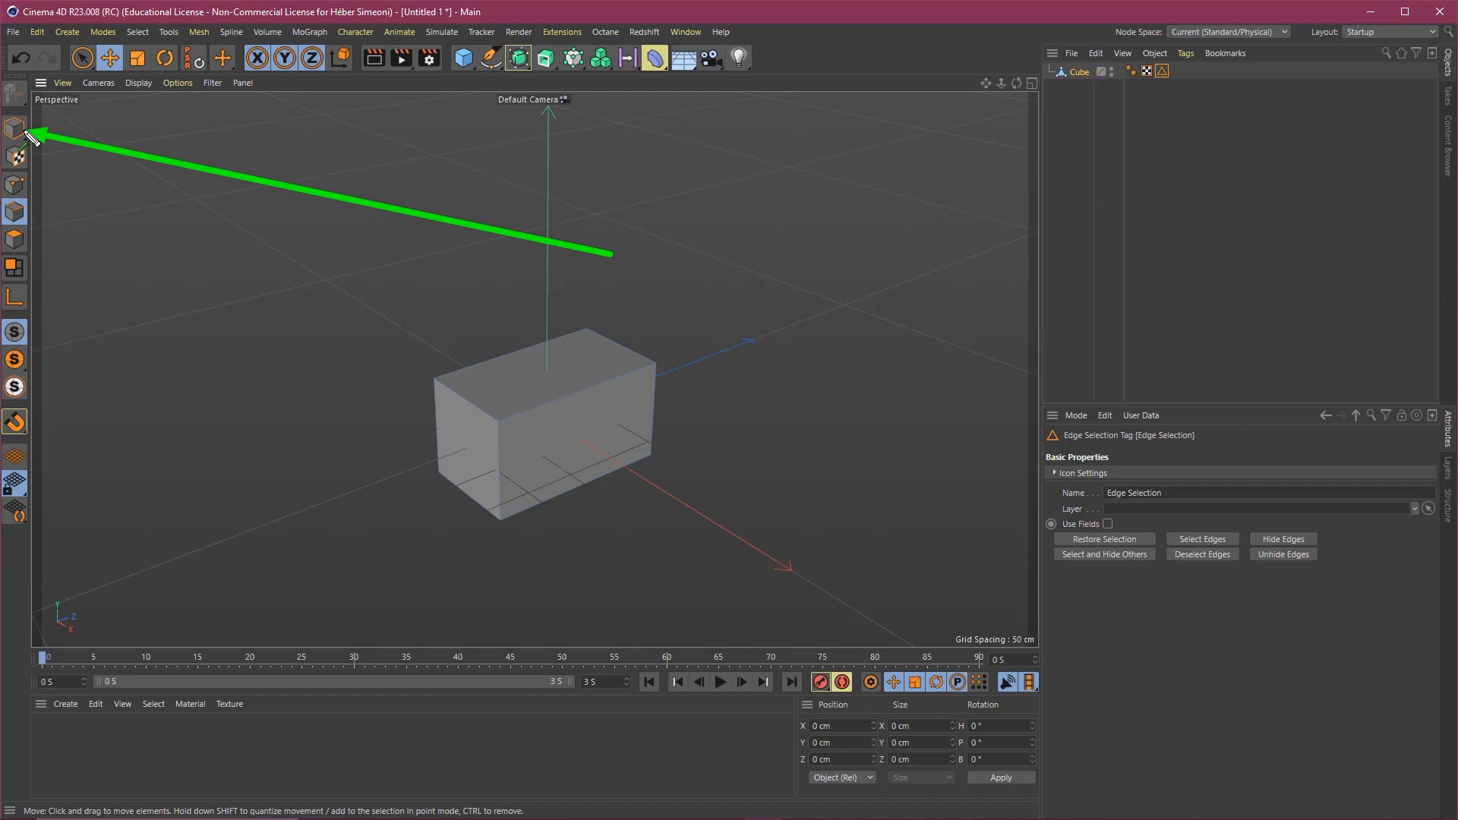
{"action": "left_click", "coordinate": [16, 128]}
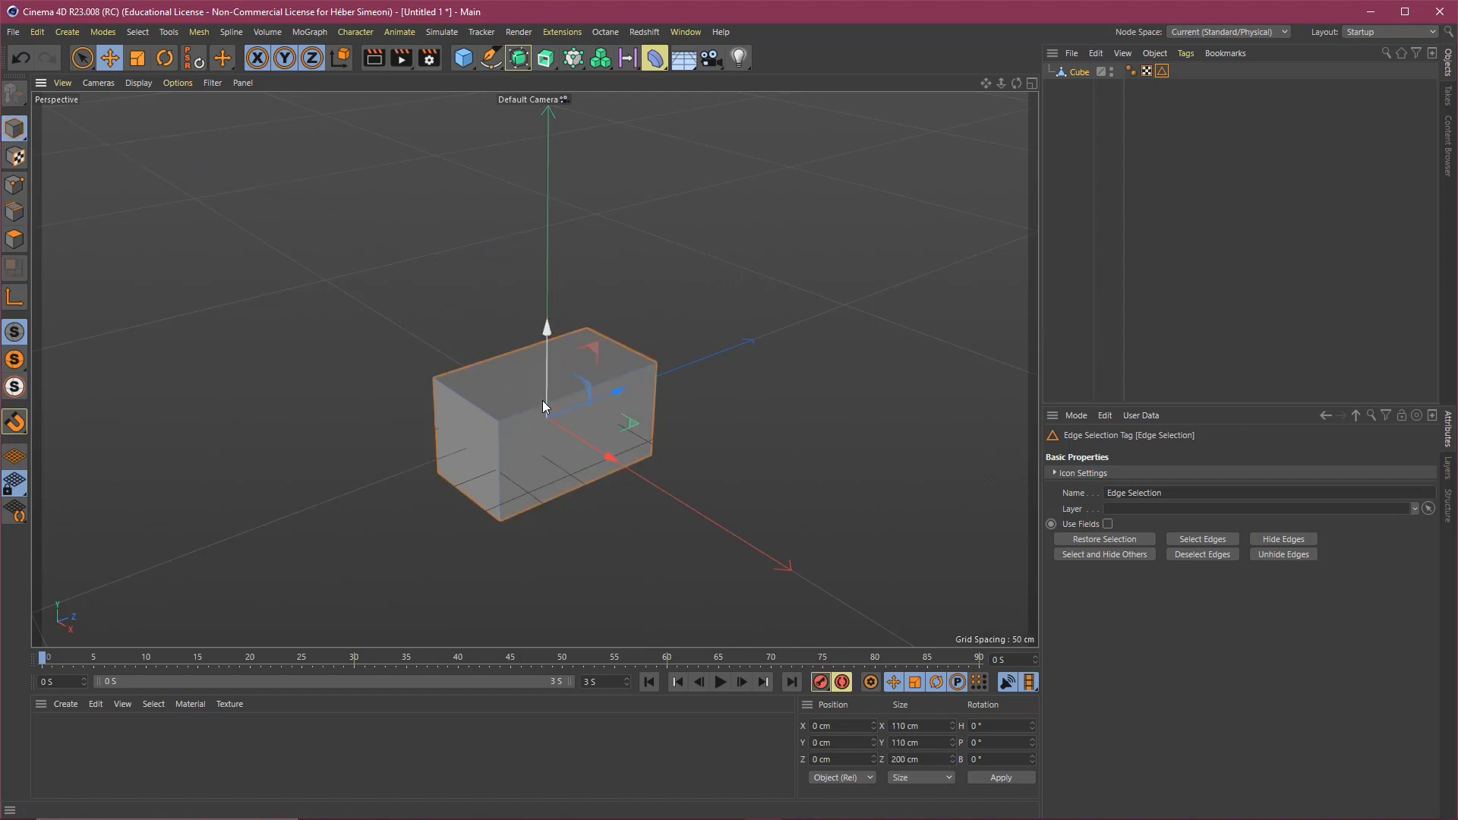
Add a Bevel deformer and place it as a child of the box.
{"action": "mouse_move", "coordinate": [558, 236]}
{"action": "left_mouse_down"}
{"action": "mouse_move", "coordinate": [660, 70]}
{"action": "mouse_move", "coordinate": [661, 85]}
{"action": "left_mouse_up"}
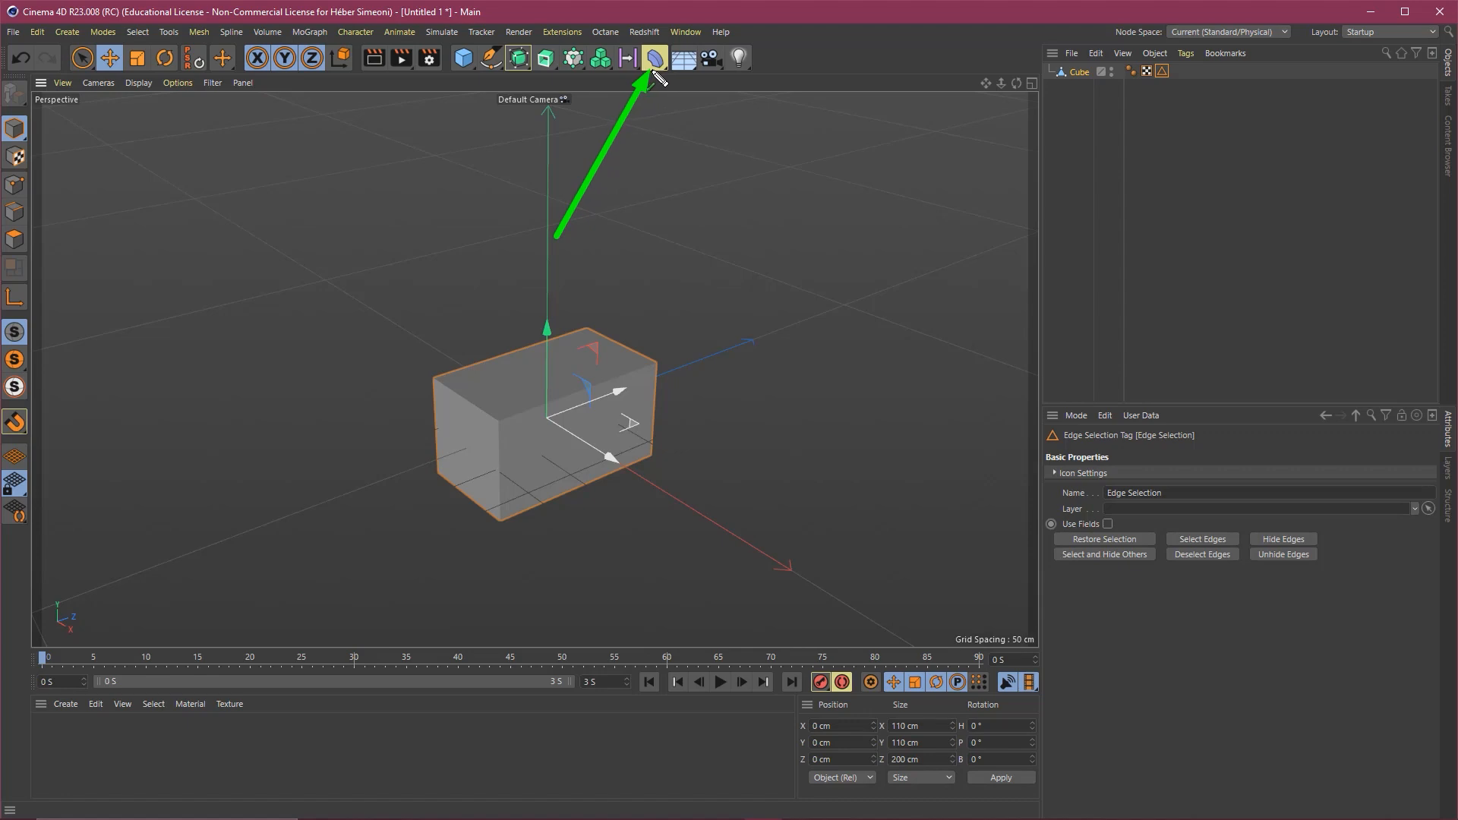
{"action": "left_click", "coordinate": [654, 58]}
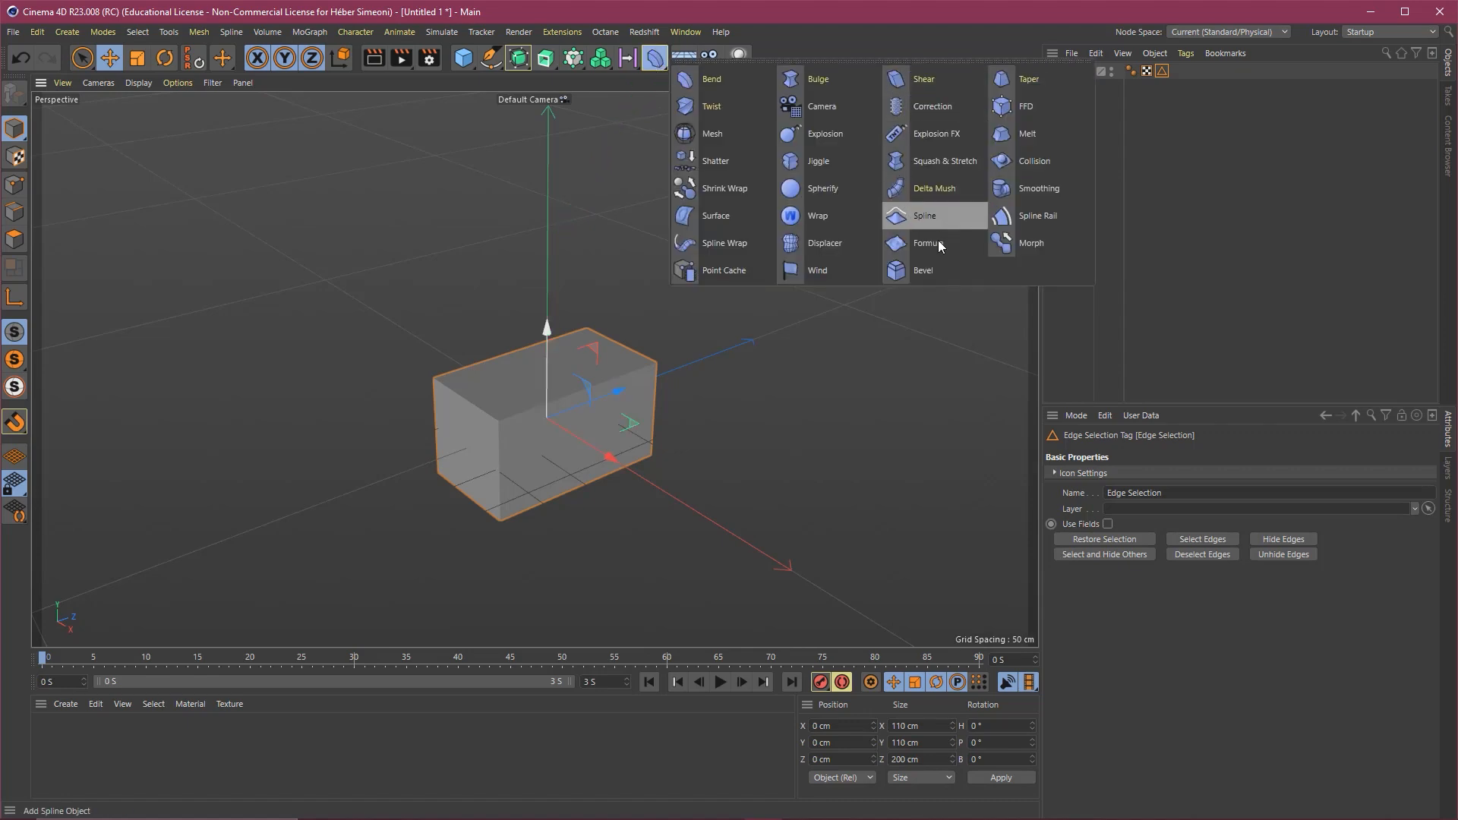
{"action": "left_click", "coordinate": [919, 271]}
{"action": "mouse_move", "coordinate": [1100, 278]}
{"action": "left_mouse_down"}
{"action": "mouse_move", "coordinate": [1454, 87]}
{"action": "mouse_move", "coordinate": [1318, 38]}
{"action": "mouse_move", "coordinate": [1101, 98]}
{"action": "mouse_move", "coordinate": [1080, 87]}
{"action": "left_mouse_up"}
{"action": "right_click_drag", "start_coordinate": [527, 407], "coordinate": [562, 349], "text": "alt"}
{"action": "middle_click_drag", "start_coordinate": [562, 350], "coordinate": [532, 376], "text": "alt"}
{"action": "right_click_drag", "start_coordinate": [556, 354], "coordinate": [581, 351], "text": "alt"}
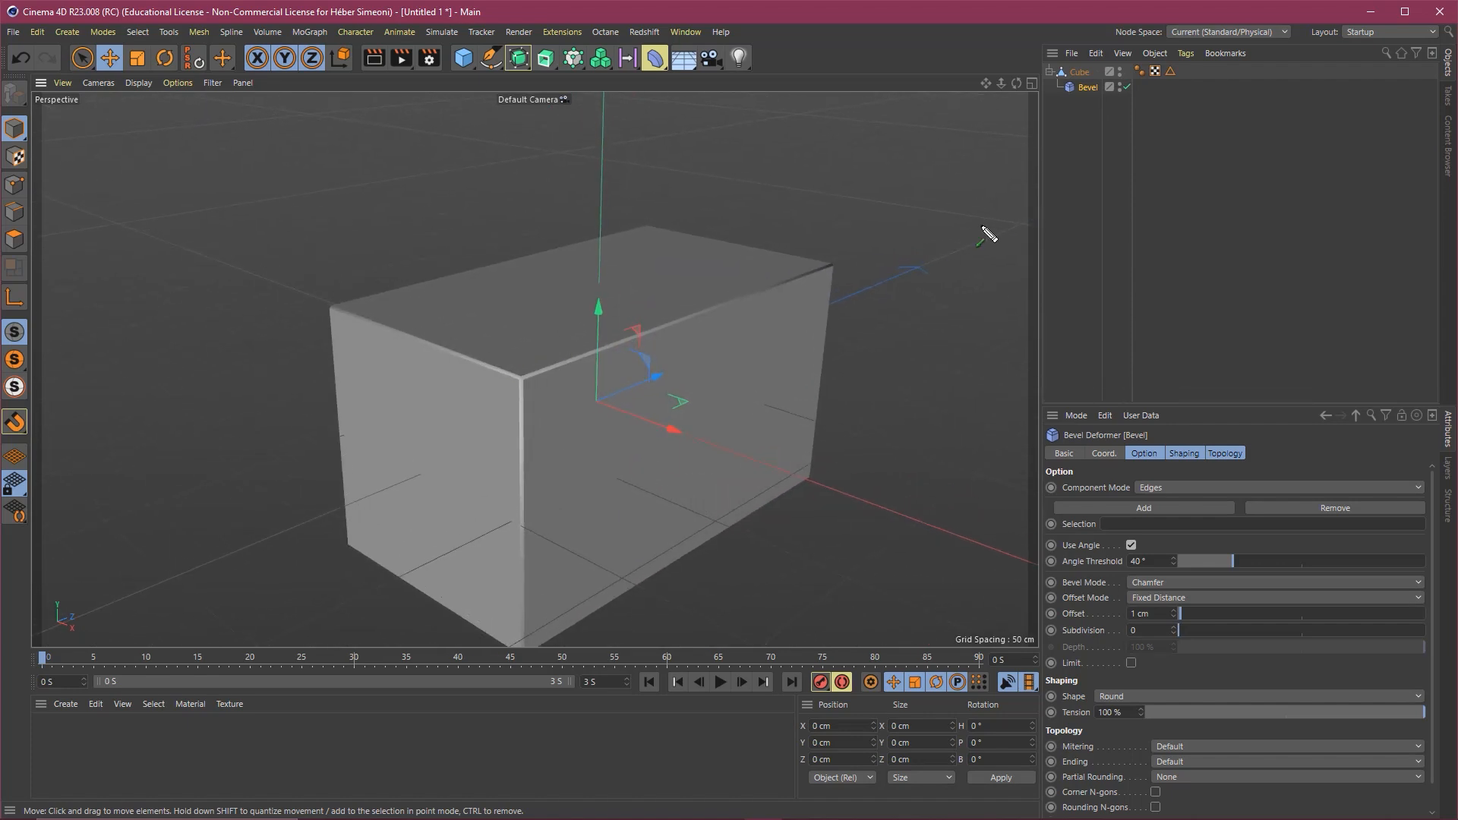
{"action": "mouse_move", "coordinate": [928, 148]}
{"action": "left_mouse_down"}
{"action": "mouse_move", "coordinate": [841, 275]}
{"action": "mouse_move", "coordinate": [537, 382]}
{"action": "mouse_move", "coordinate": [527, 509]}
{"action": "mouse_move", "coordinate": [703, 536]}
{"action": "left_mouse_up"}
{"action": "mouse_move", "coordinate": [783, 496]}
{"action": "left_mouse_down"}
{"action": "mouse_move", "coordinate": [841, 281]}
{"action": "mouse_move", "coordinate": [1086, 95]}
{"action": "left_mouse_up"}
{"action": "key", "text": "Escape"}
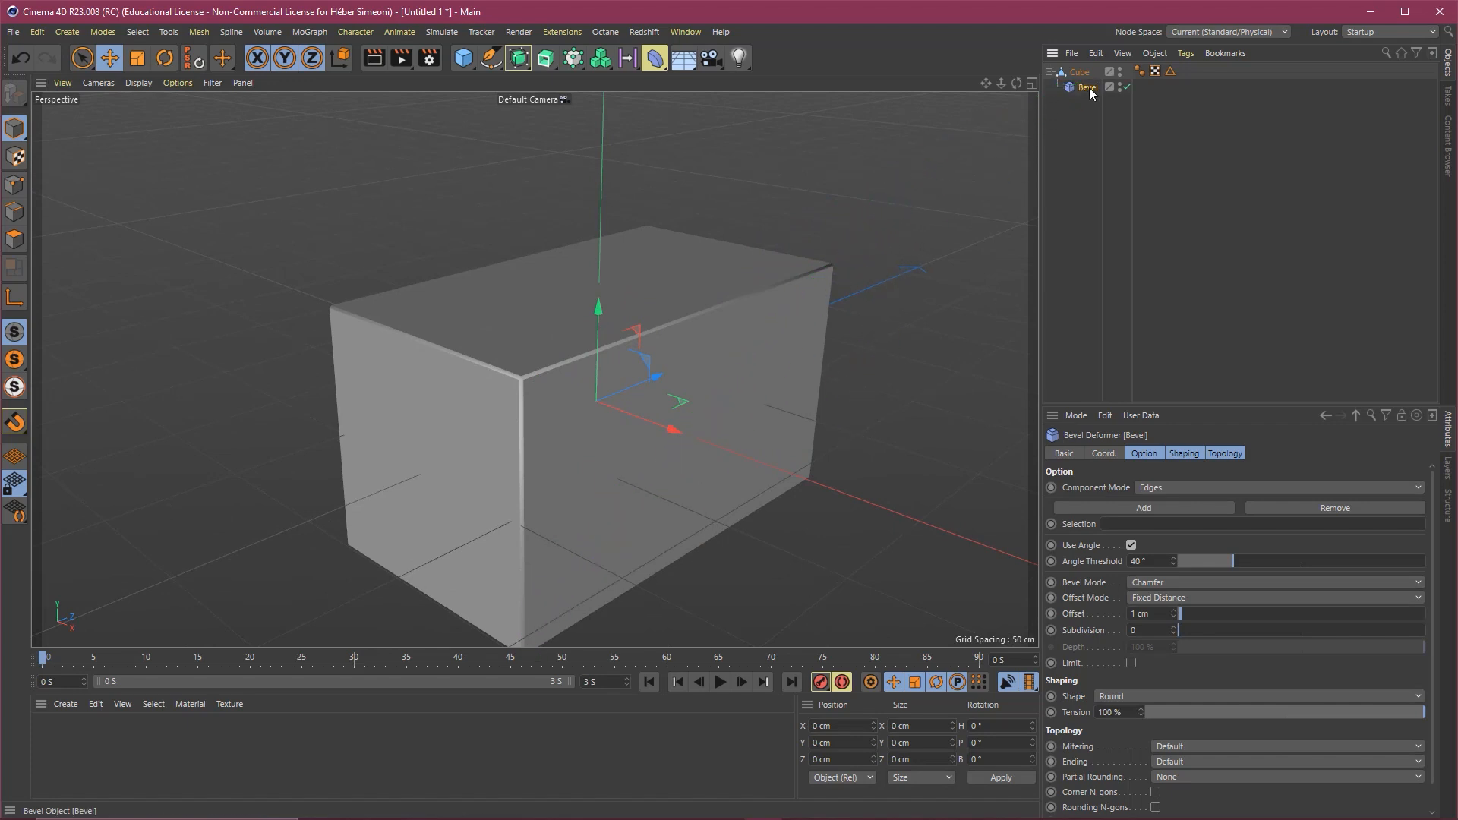
{"action": "key", "text": "ctrl+2"}
{"action": "left_click_drag", "start_coordinate": [1273, 230], "coordinate": [1335, 312]}
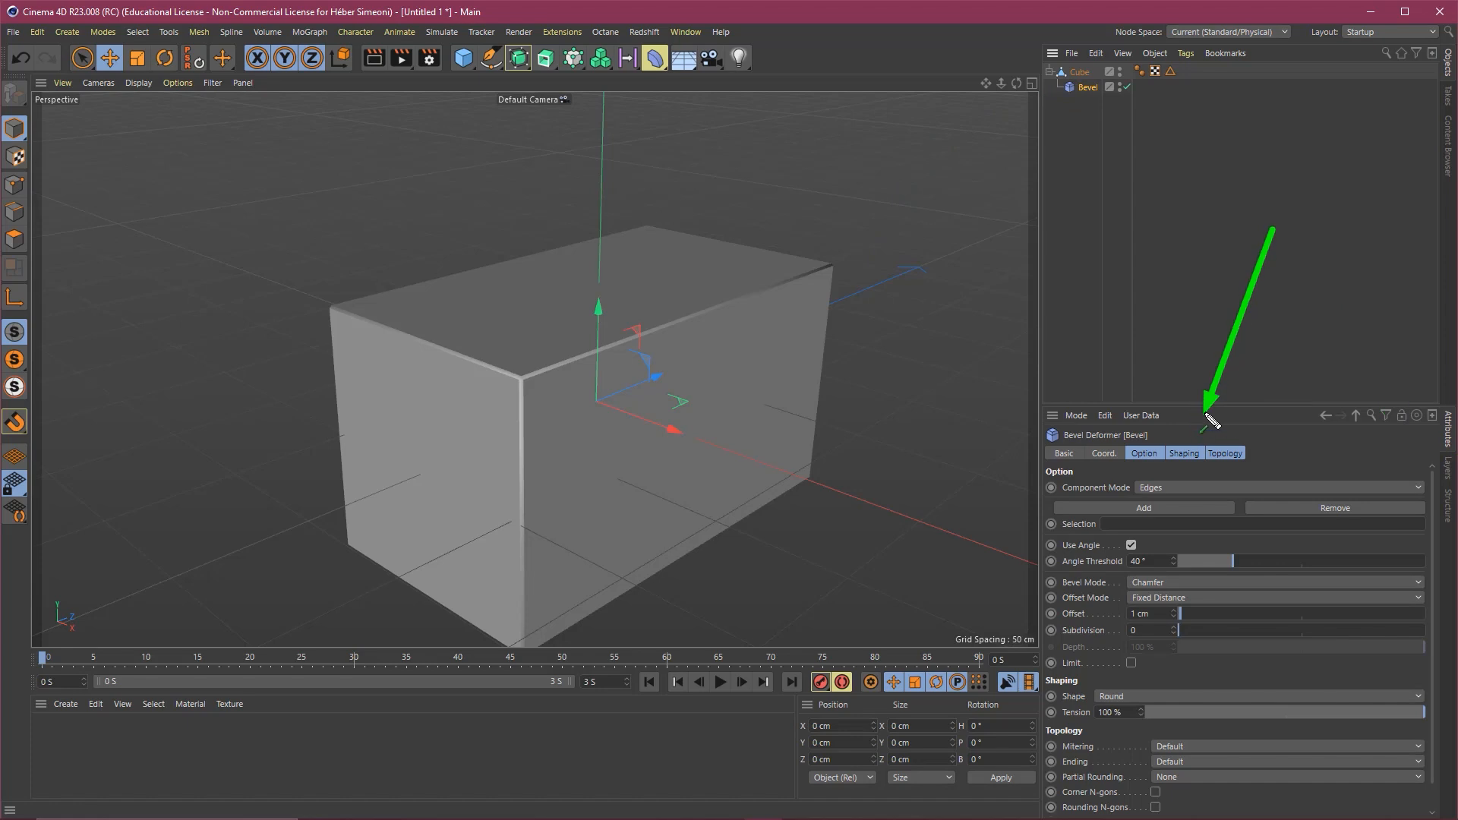
Set the Bevel deformer's offset to 8 cm and its subdivision to 1.
{"action": "left_click_drag", "start_coordinate": [1207, 407], "coordinate": [1241, 247]}
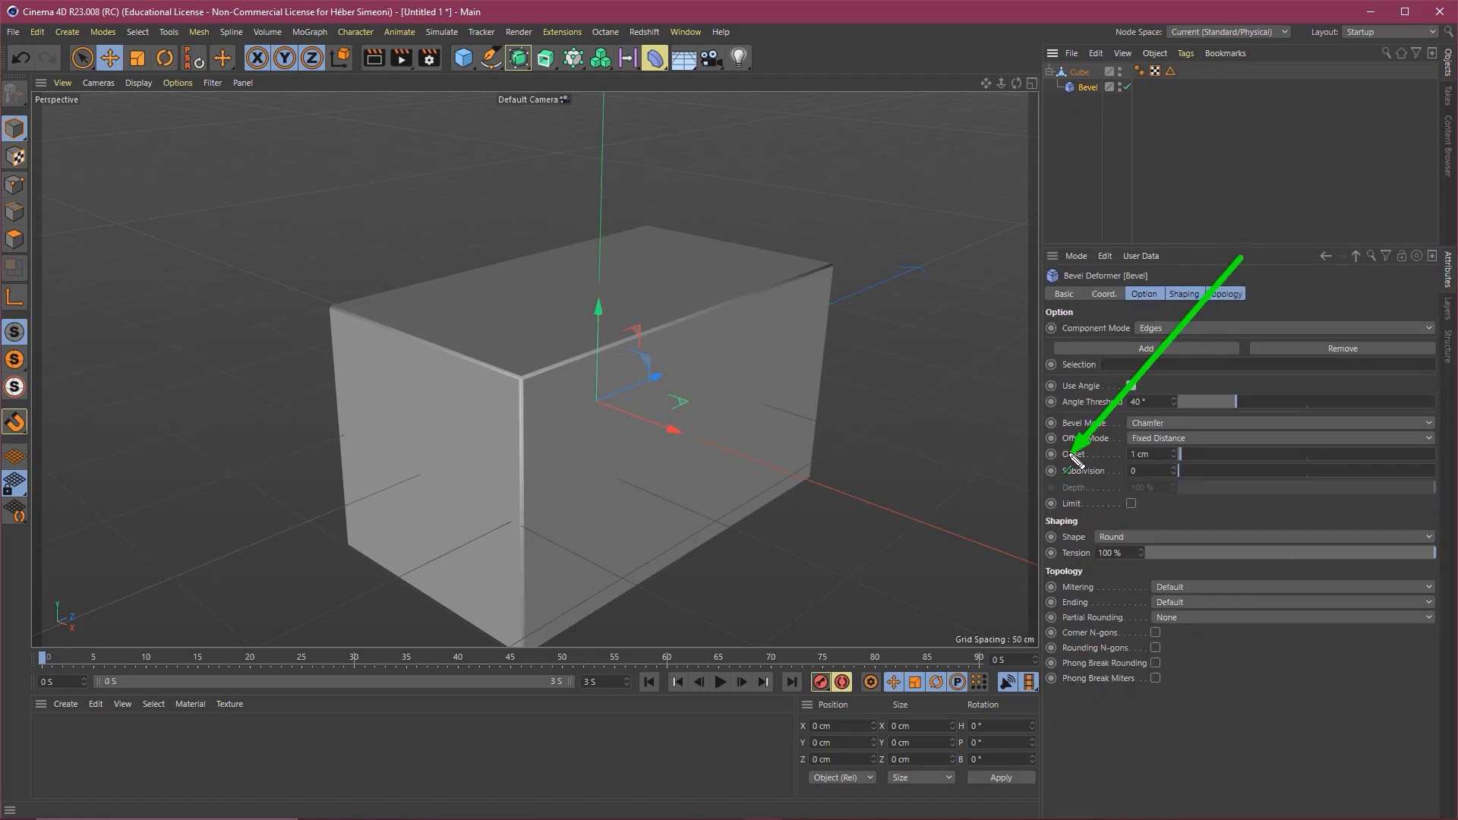
{"action": "mouse_move", "coordinate": [1181, 454]}
{"action": "left_mouse_down"}
{"action": "mouse_move", "coordinate": [1206, 453]}
{"action": "mouse_move", "coordinate": [1183, 468]}
{"action": "mouse_move", "coordinate": [1212, 480]}
{"action": "mouse_move", "coordinate": [1210, 456]}
{"action": "mouse_move", "coordinate": [1262, 453]}
{"action": "mouse_move", "coordinate": [1222, 471]}
{"action": "mouse_move", "coordinate": [1255, 472]}
{"action": "mouse_move", "coordinate": [1198, 459]}
{"action": "left_mouse_up"}
{"action": "left_click", "coordinate": [1194, 471]}
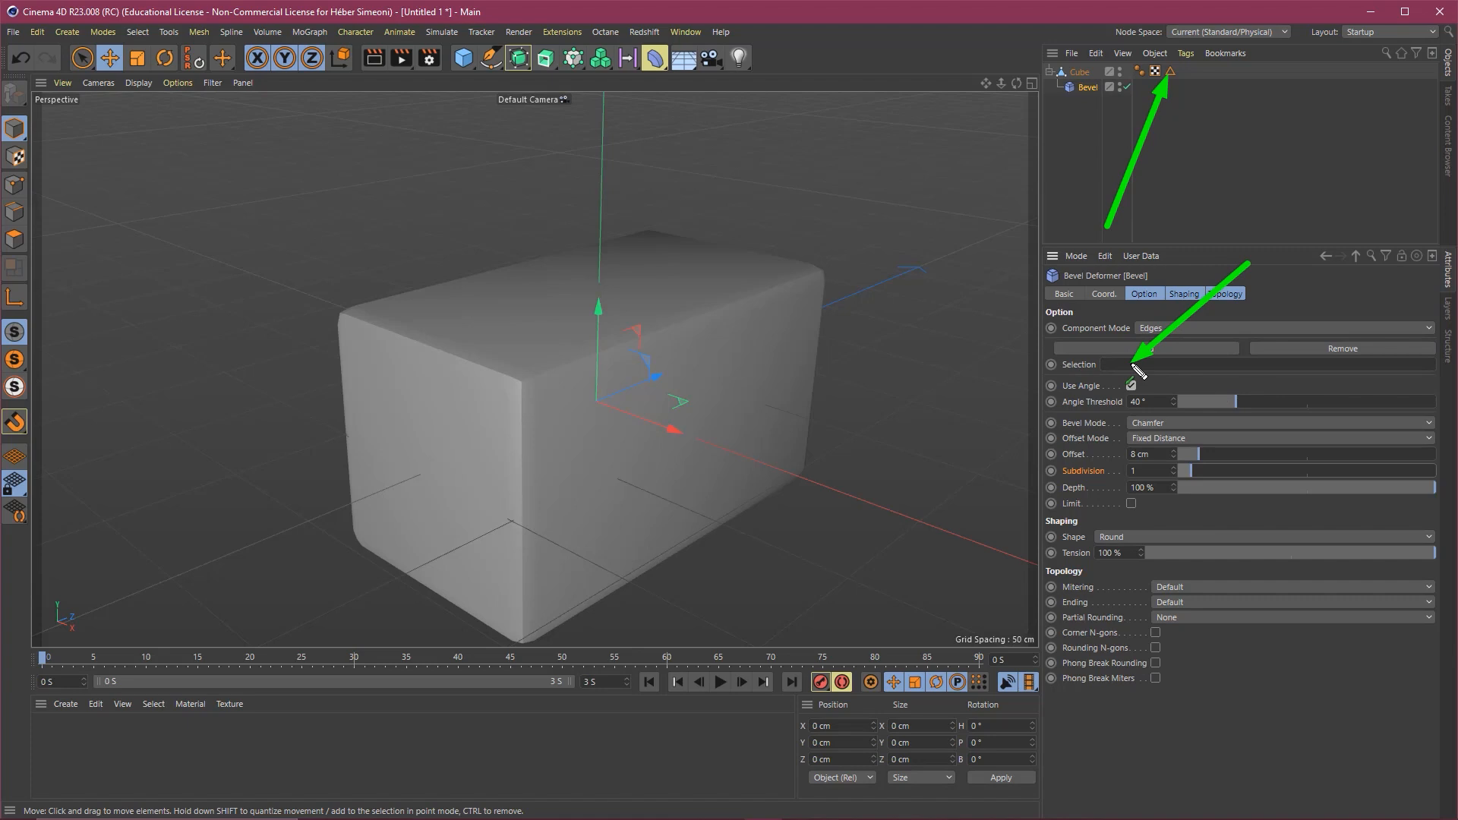
Restrict the Bevel deformer to the stored edge selection, with an offset of 20 cm and a subdivision of 8.
{"action": "left_click_drag", "start_coordinate": [1173, 73], "coordinate": [1117, 364]}
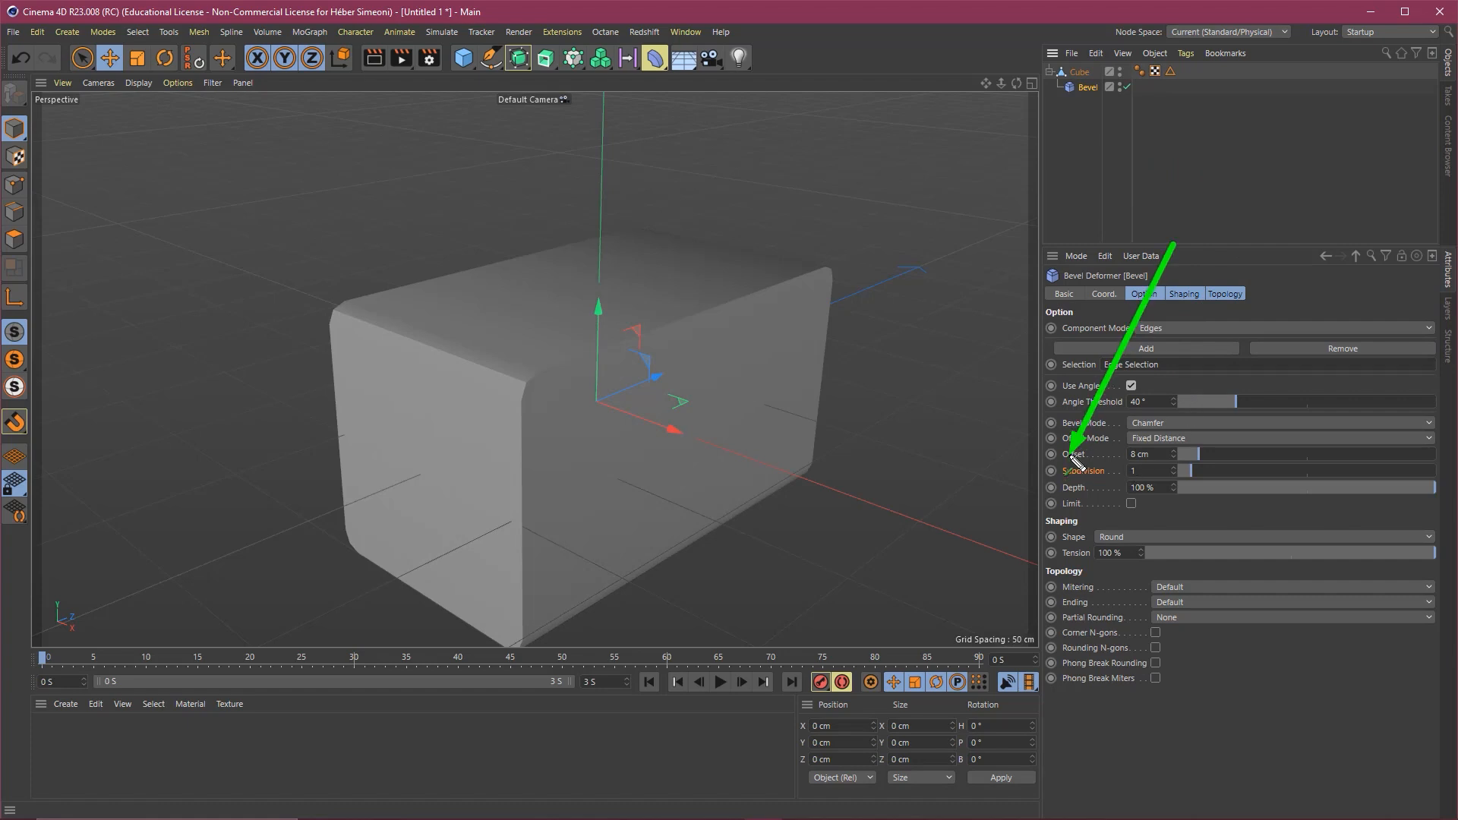
{"action": "left_click_drag", "start_coordinate": [1206, 455], "coordinate": [1232, 459]}
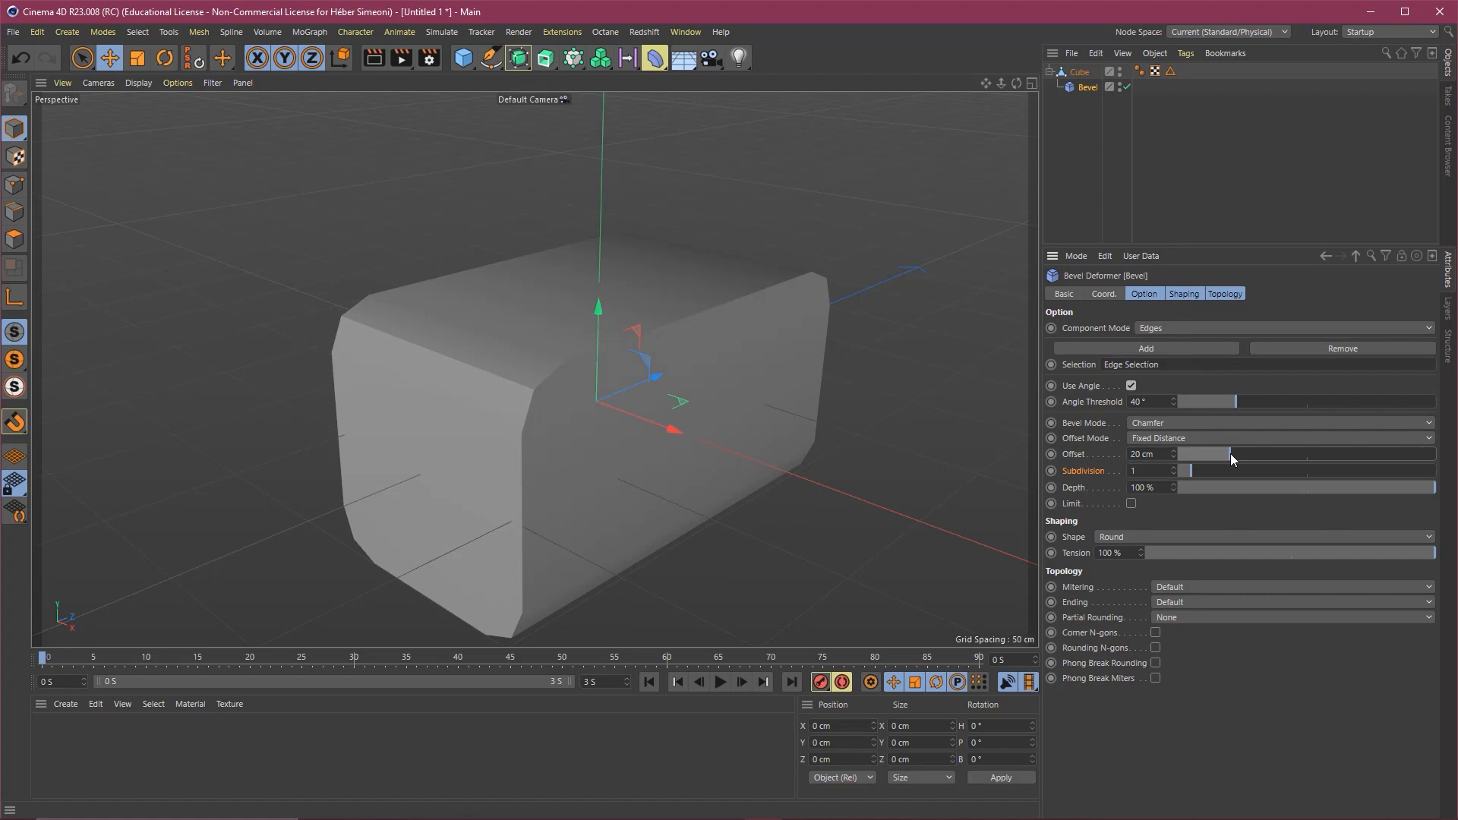
{"action": "left_click_drag", "start_coordinate": [1192, 471], "coordinate": [1204, 473]}
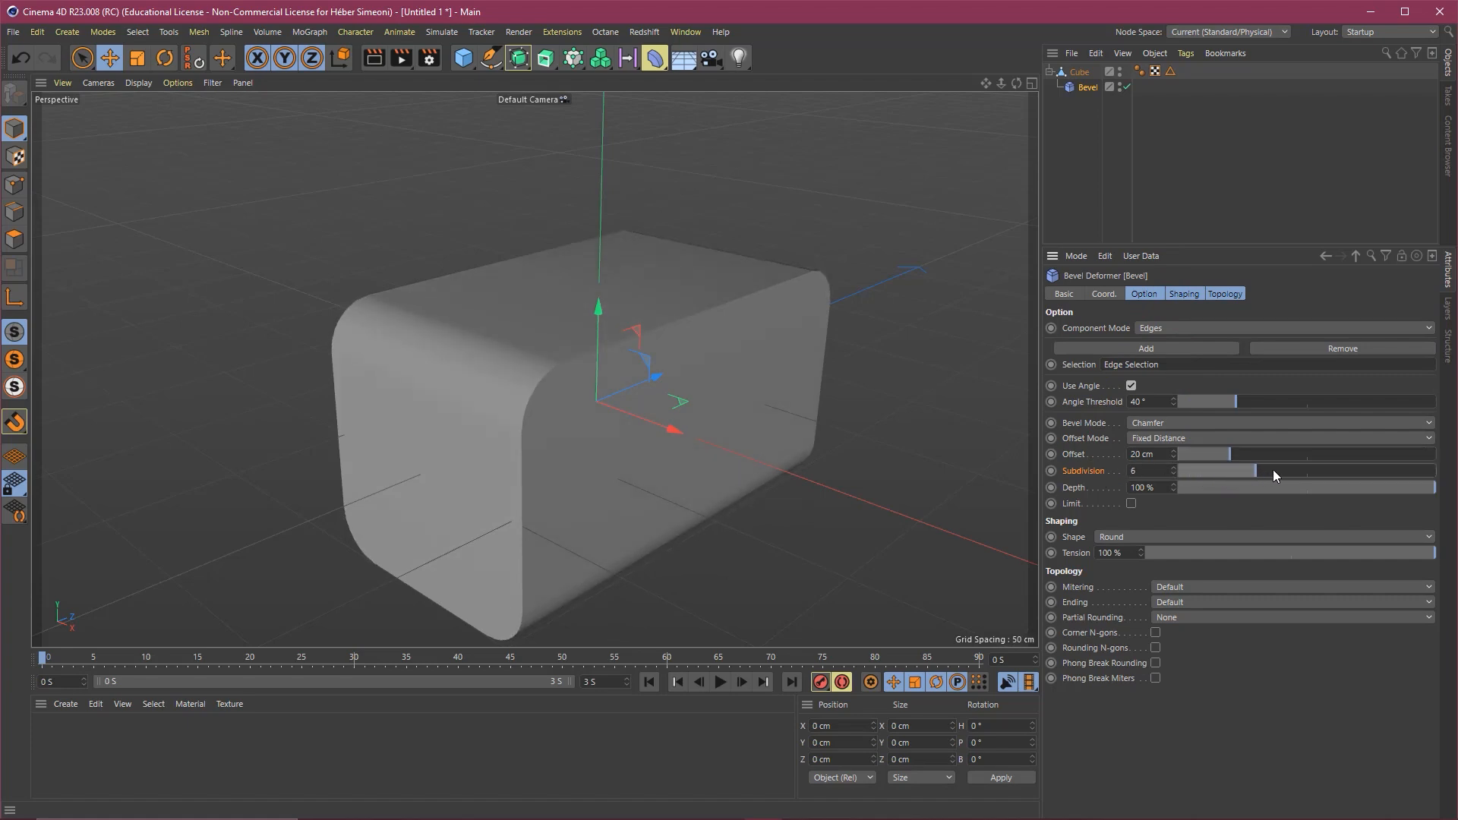
{"action": "left_click_drag", "start_coordinate": [1288, 469], "coordinate": [1247, 462]}
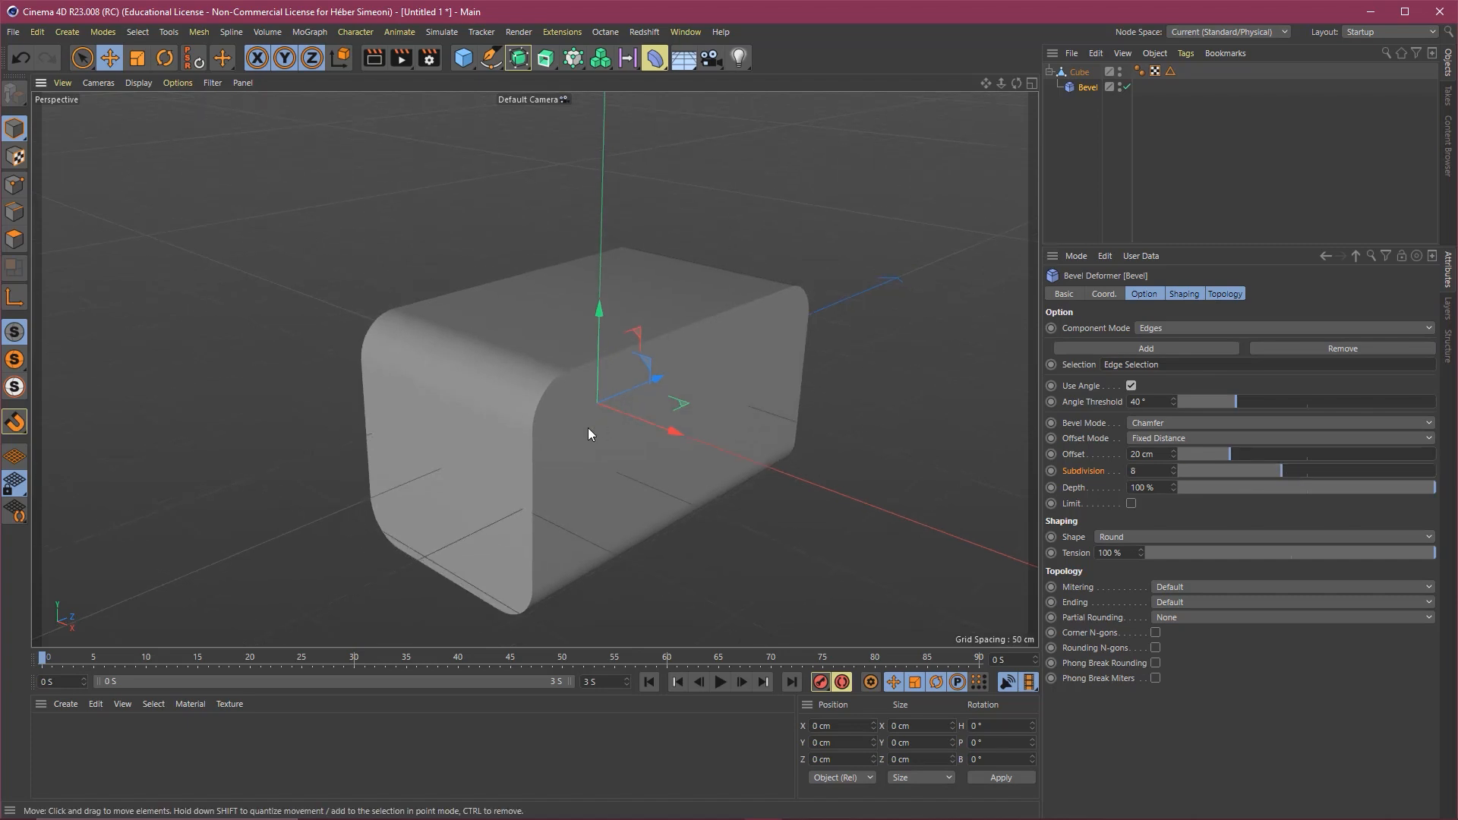
{"action": "scroll", "coordinate": [715, 375], "scroll_direction": "down", "scroll_amount": 3}
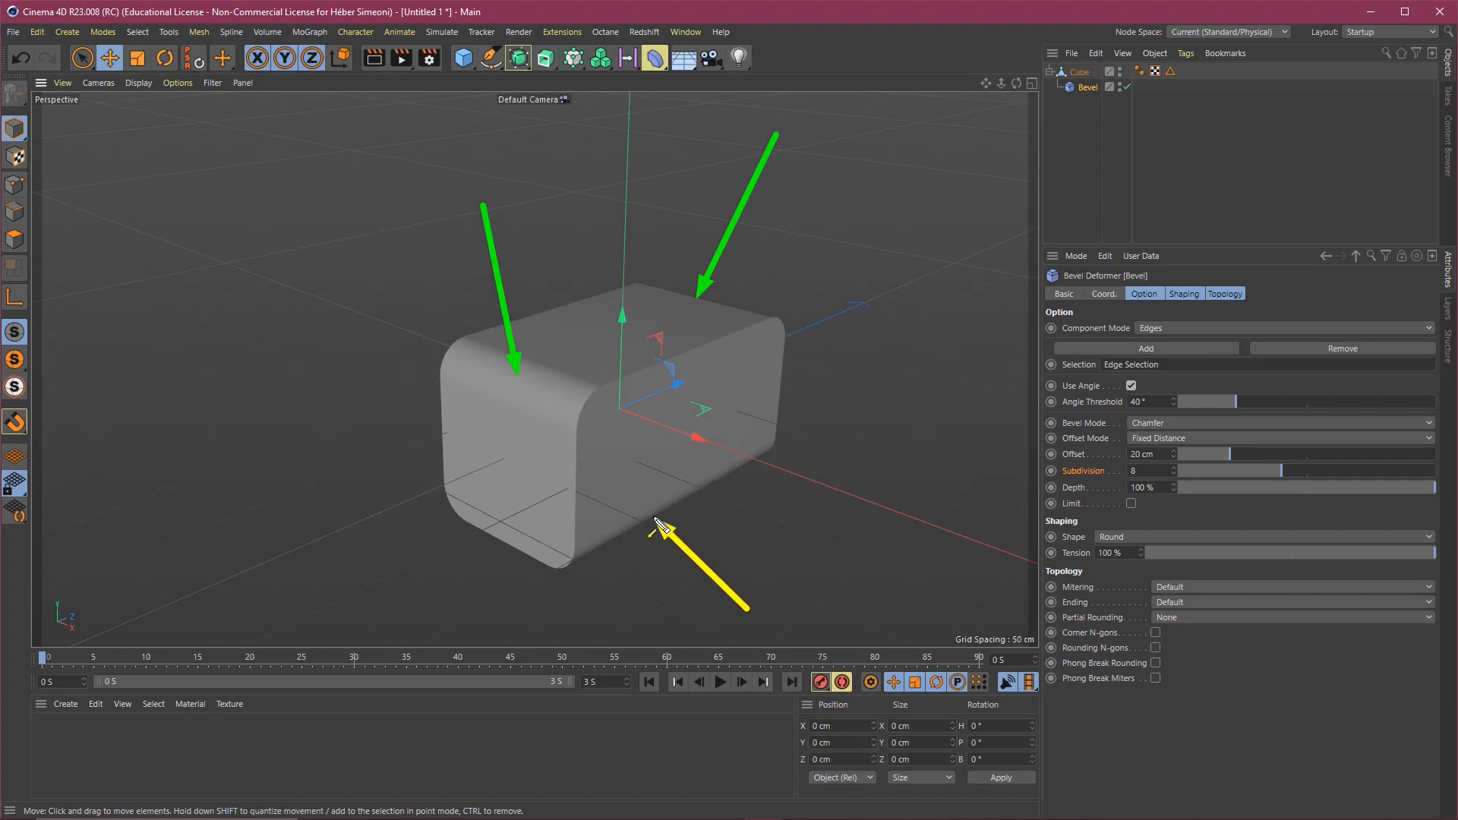
{"action": "left_click_drag", "start_coordinate": [403, 483], "coordinate": [554, 448], "text": "alt"}
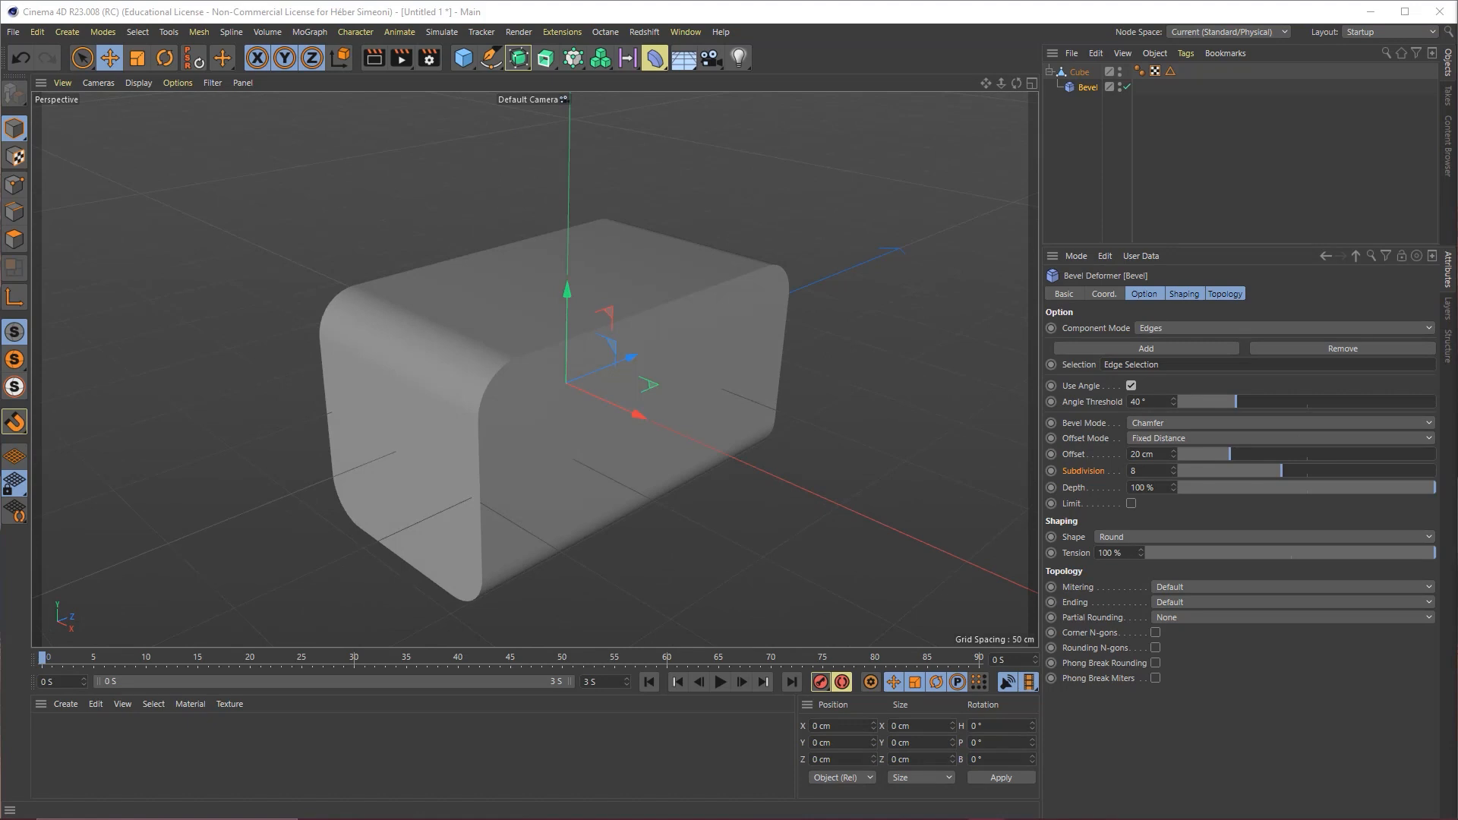
Add a second cube and set its size to 20 cm in X, 100 cm in Y and 120 cm in Z.
{"action": "left_click_drag", "start_coordinate": [667, 411], "coordinate": [616, 427], "text": "alt"}
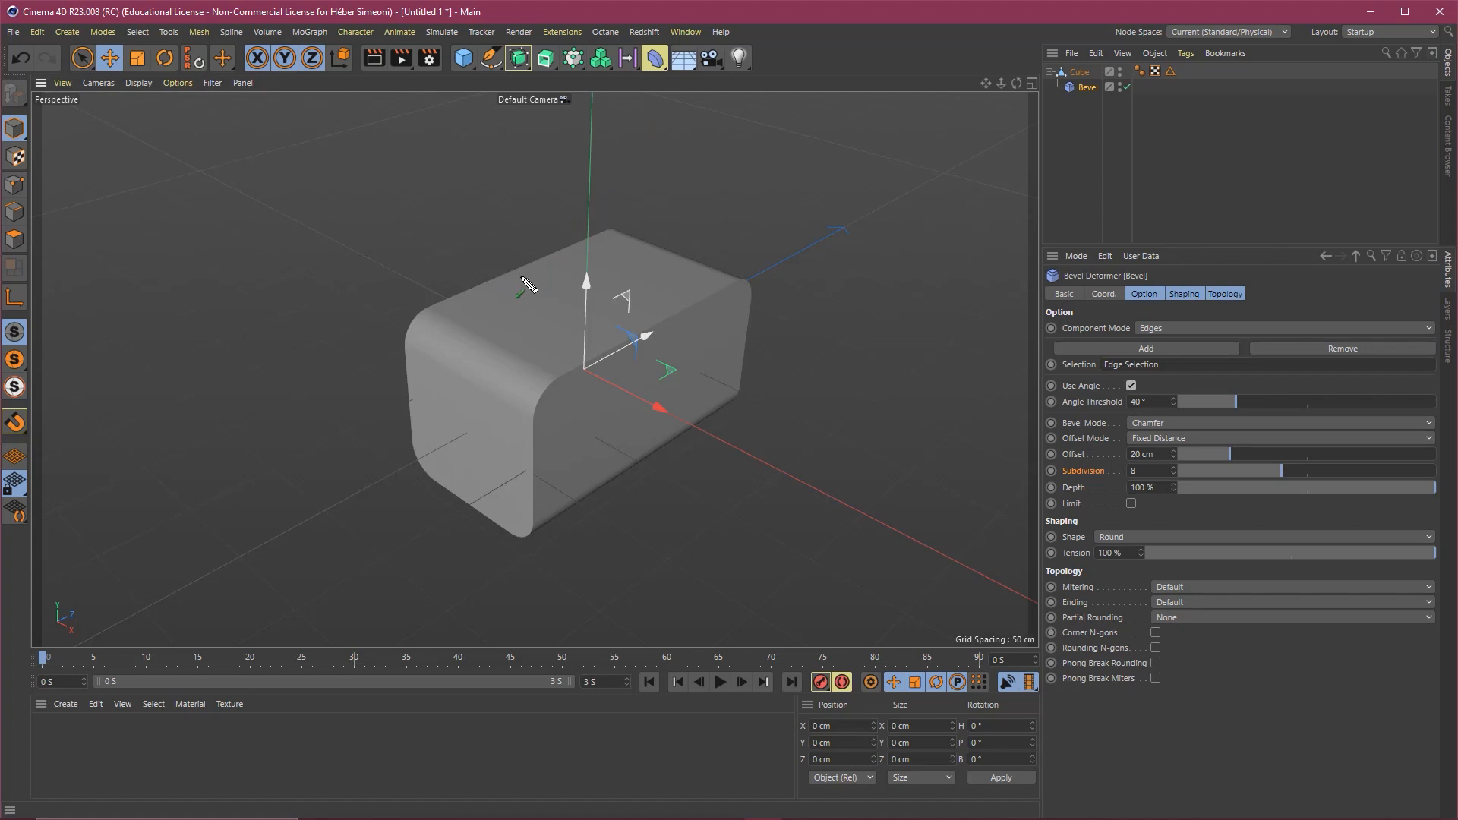
{"action": "left_click", "coordinate": [465, 60]}
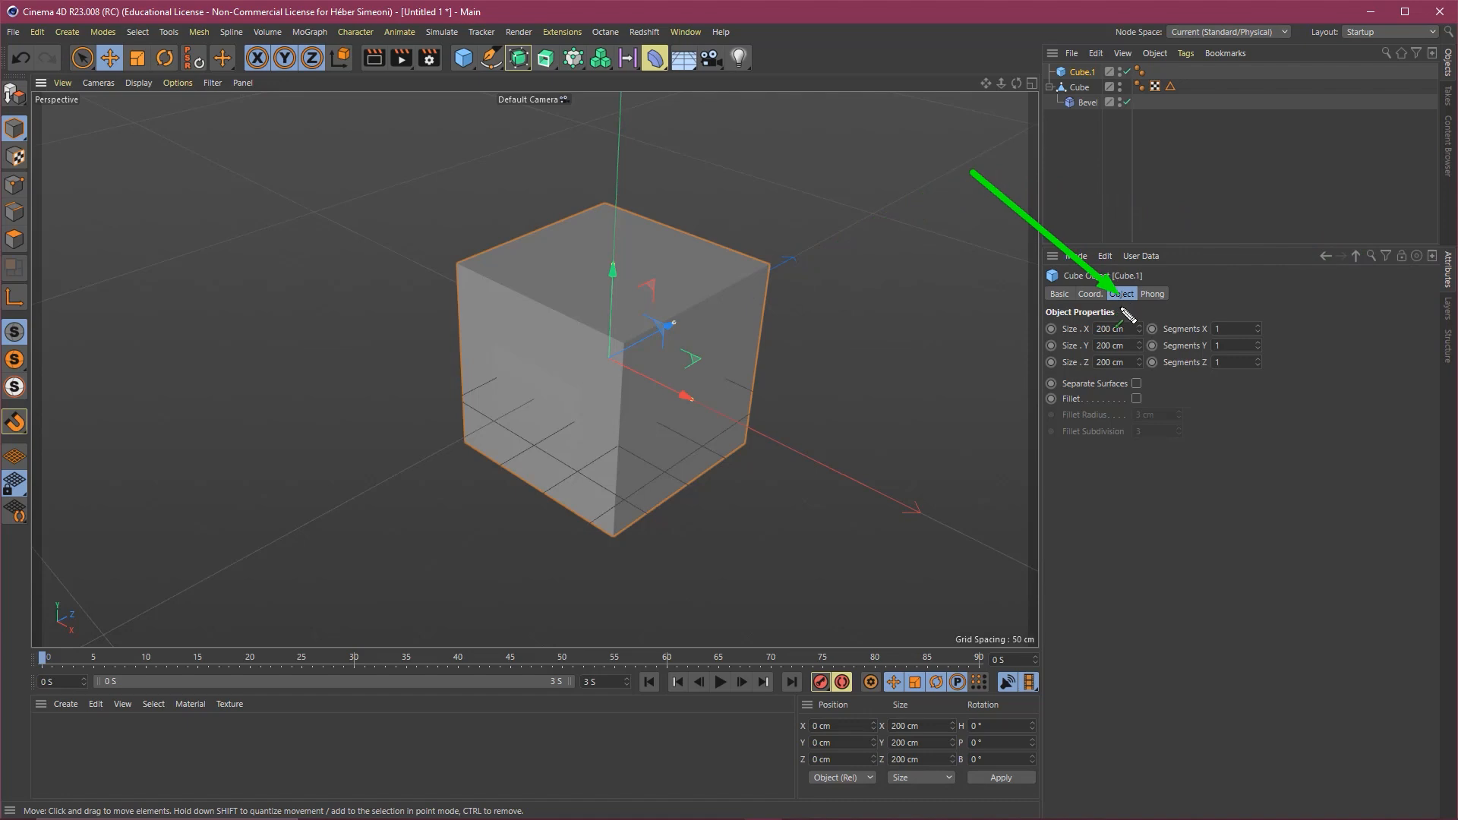
{"action": "left_click", "coordinate": [1098, 328]}
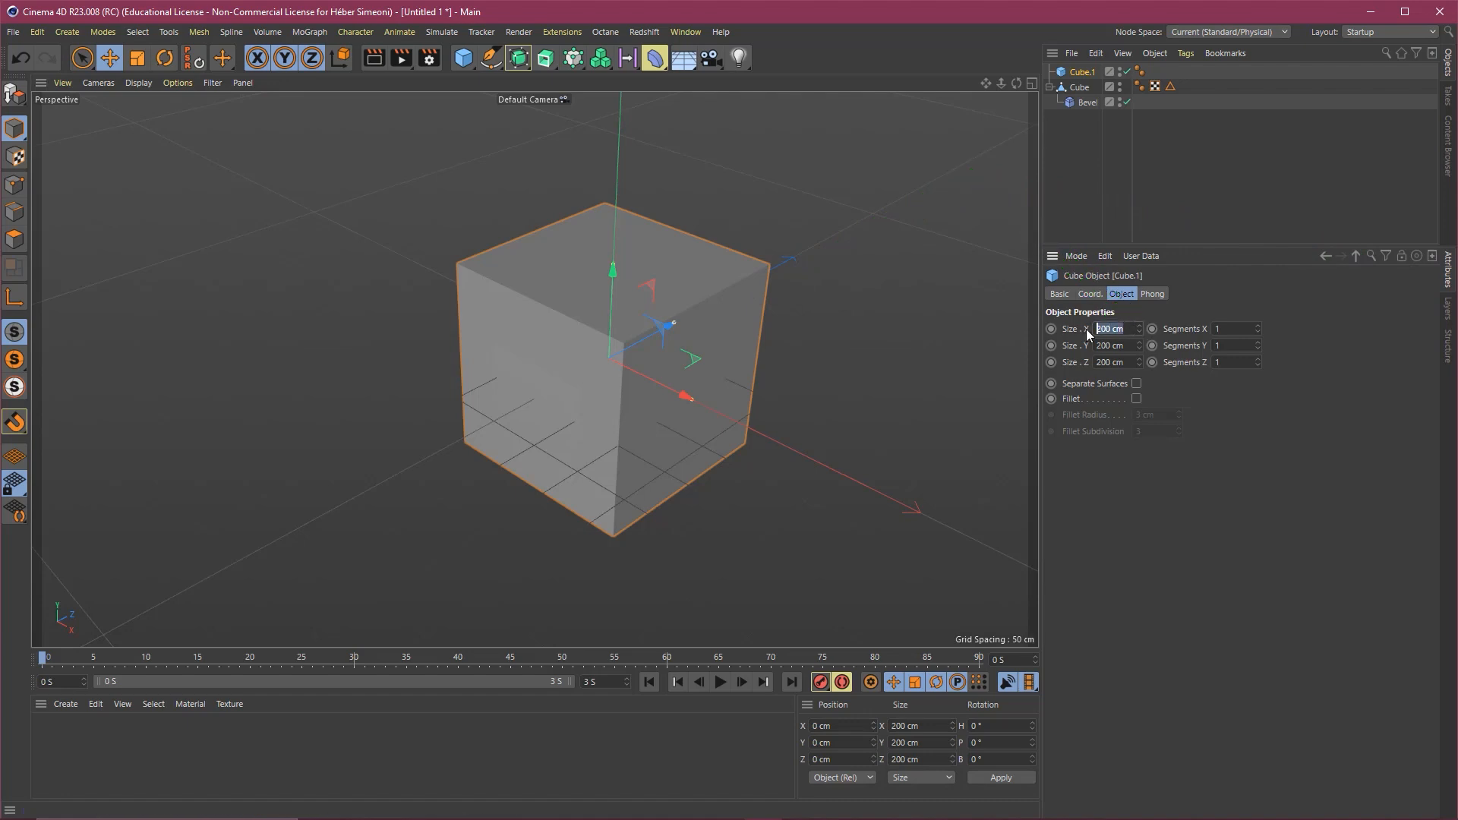
{"action": "type", "text": "10"}
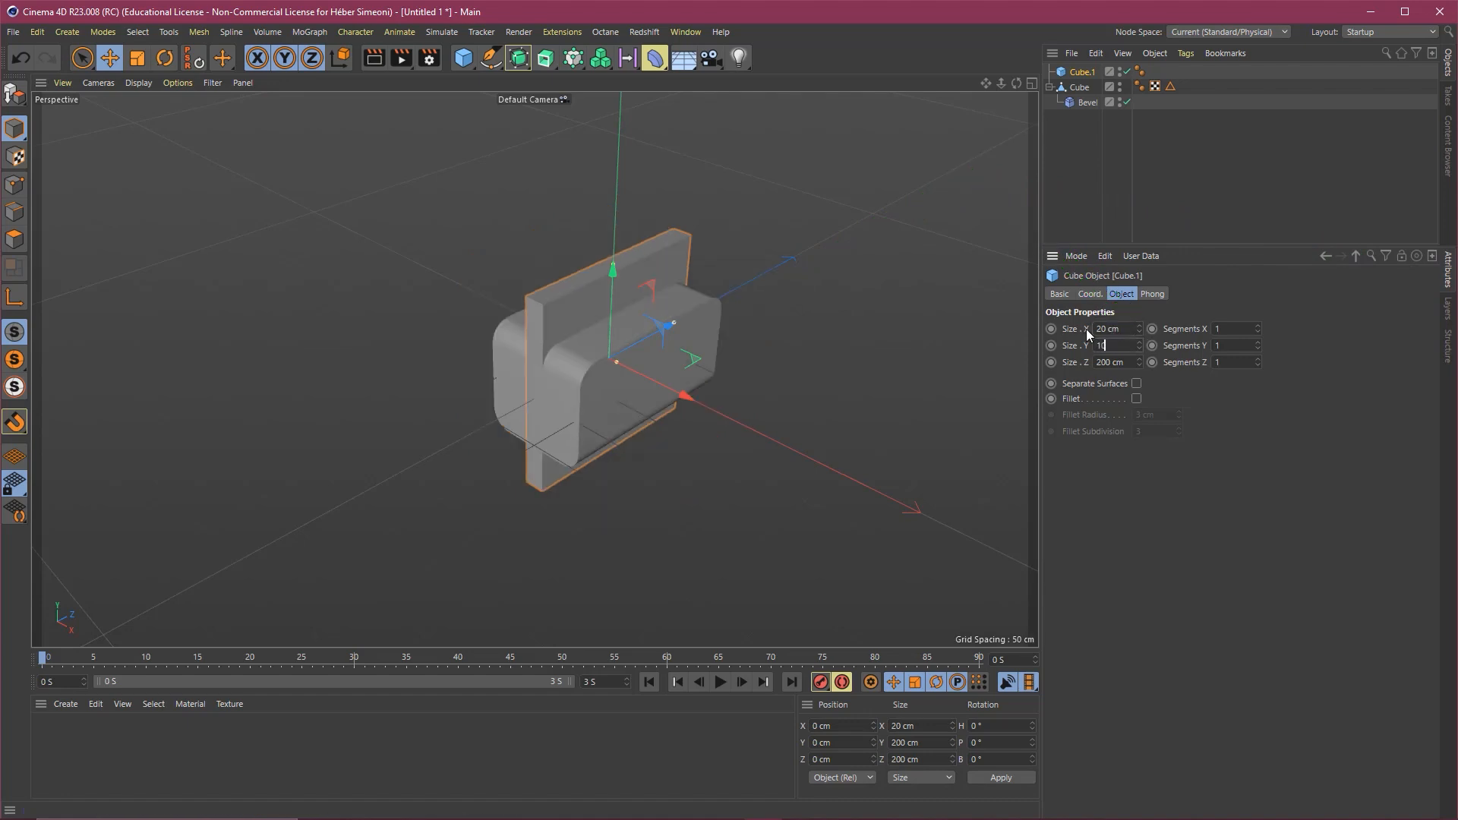
{"action": "type", "text": "0"}
{"action": "key", "text": "Tab"}
{"action": "type", "text": "120"}
{"action": "key", "text": "Return"}
Move the thin slab to about X 27.6 cm and Y 13.8 cm so it protrudes from the box's top face.
{"action": "scroll", "coordinate": [620, 422], "scroll_direction": "up", "scroll_amount": 5}
{"action": "mouse_move", "coordinate": [127, 339]}
{"action": "left_mouse_down"}
{"action": "mouse_move", "coordinate": [114, 78]}
{"action": "mouse_move", "coordinate": [567, 309]}
{"action": "mouse_move", "coordinate": [574, 360]}
{"action": "mouse_move", "coordinate": [577, 274]}
{"action": "mouse_move", "coordinate": [563, 263]}
{"action": "mouse_move", "coordinate": [577, 398]}
{"action": "left_mouse_up"}
{"action": "key", "text": "Escape"}
{"action": "scroll", "coordinate": [576, 294], "scroll_direction": "up", "scroll_amount": 1}
{"action": "mouse_move", "coordinate": [606, 341]}
{"action": "left_mouse_down", "text": "alt"}
{"action": "mouse_move", "coordinate": [582, 353]}
{"action": "mouse_move", "coordinate": [612, 330]}
{"action": "left_mouse_up", "text": "alt"}
{"action": "mouse_move", "coordinate": [750, 156]}
{"action": "left_mouse_down"}
{"action": "mouse_move", "coordinate": [619, 235]}
{"action": "mouse_move", "coordinate": [637, 372]}
{"action": "mouse_move", "coordinate": [659, 414]}
{"action": "mouse_move", "coordinate": [704, 437]}
{"action": "left_mouse_up"}
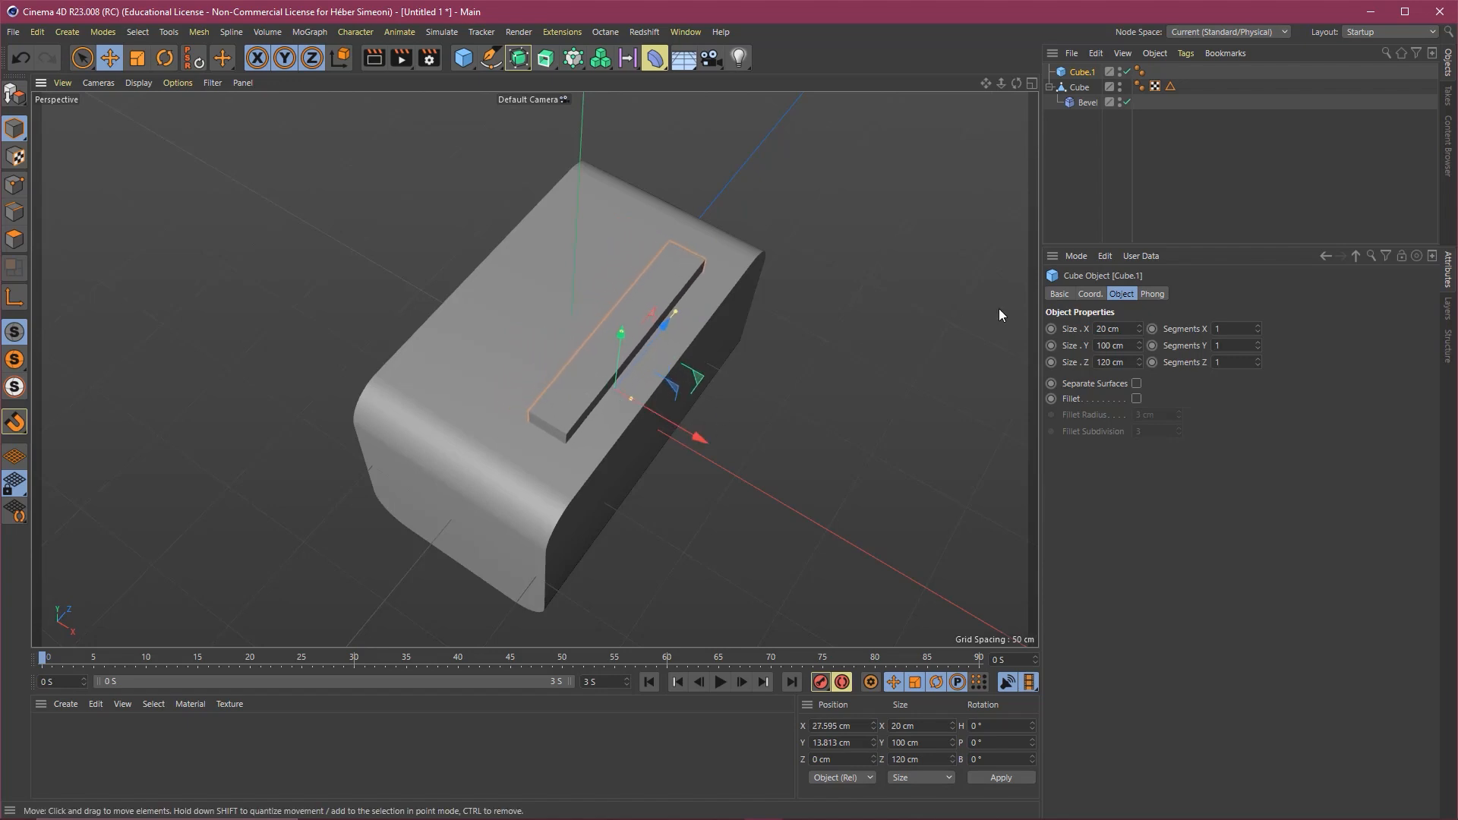
{"action": "left_click_drag", "start_coordinate": [854, 133], "coordinate": [695, 266]}
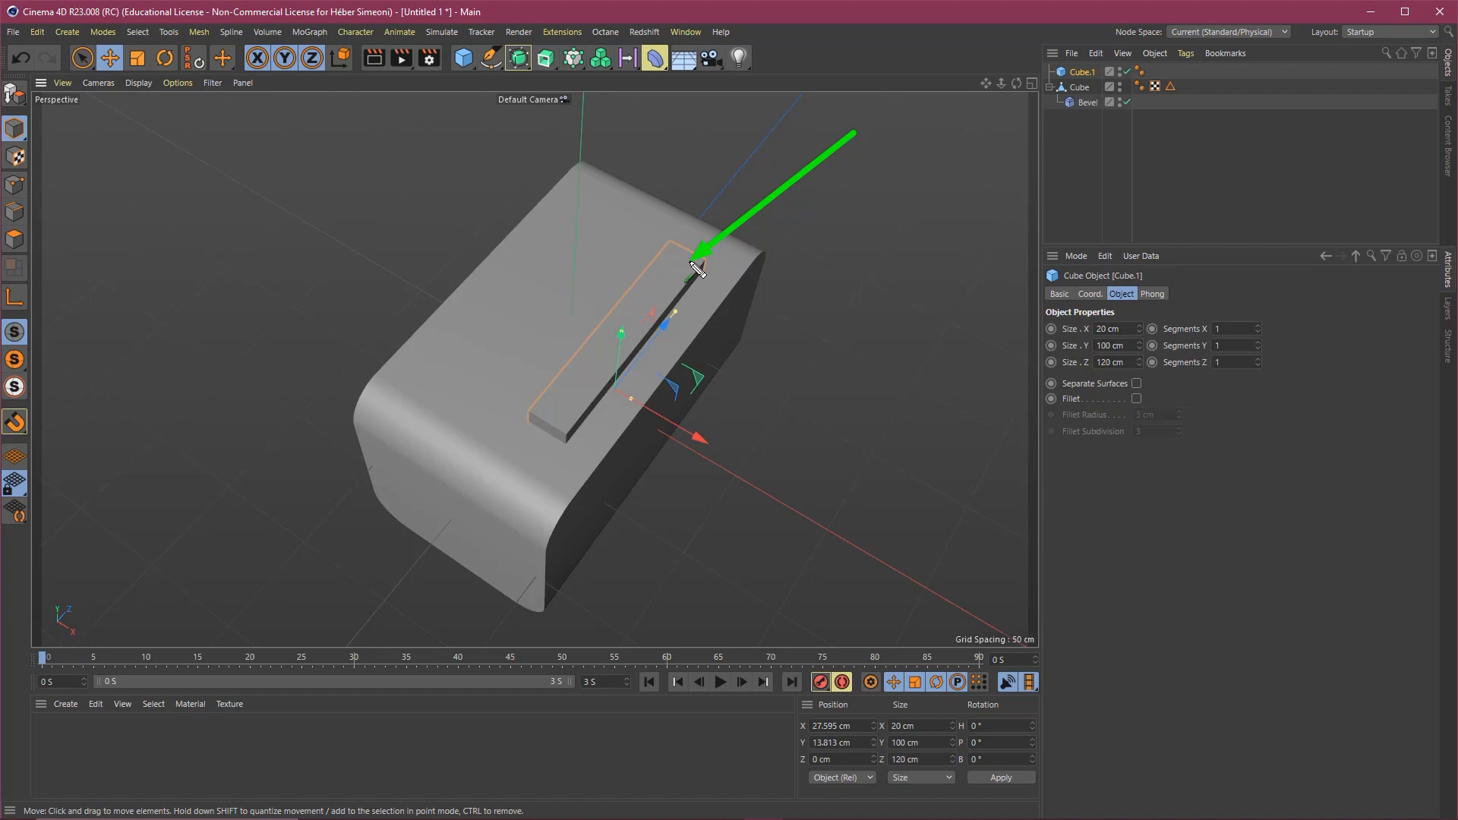
{"action": "mouse_move", "coordinate": [694, 265]}
{"action": "left_mouse_down"}
{"action": "mouse_move", "coordinate": [575, 240]}
{"action": "mouse_move", "coordinate": [680, 294]}
{"action": "mouse_move", "coordinate": [576, 240]}
{"action": "left_mouse_up"}
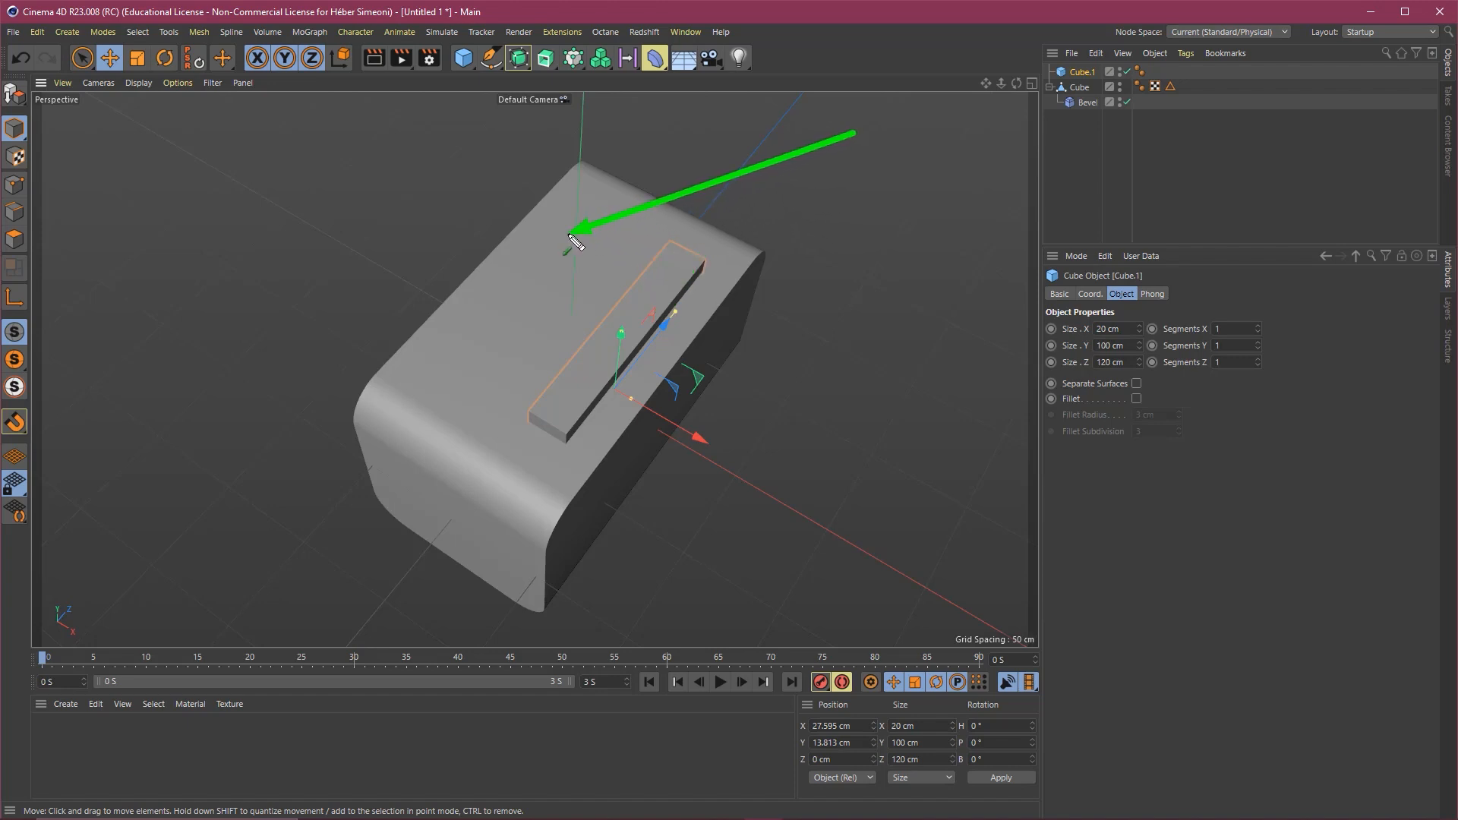
{"action": "mouse_move", "coordinate": [439, 317]}
{"action": "left_mouse_down"}
{"action": "mouse_move", "coordinate": [531, 80]}
{"action": "mouse_move", "coordinate": [521, 67]}
{"action": "left_mouse_up"}
Add a Symmetry object and make the thin slab its child, mirrored across the ZY plane.
{"action": "left_click", "coordinate": [521, 67]}
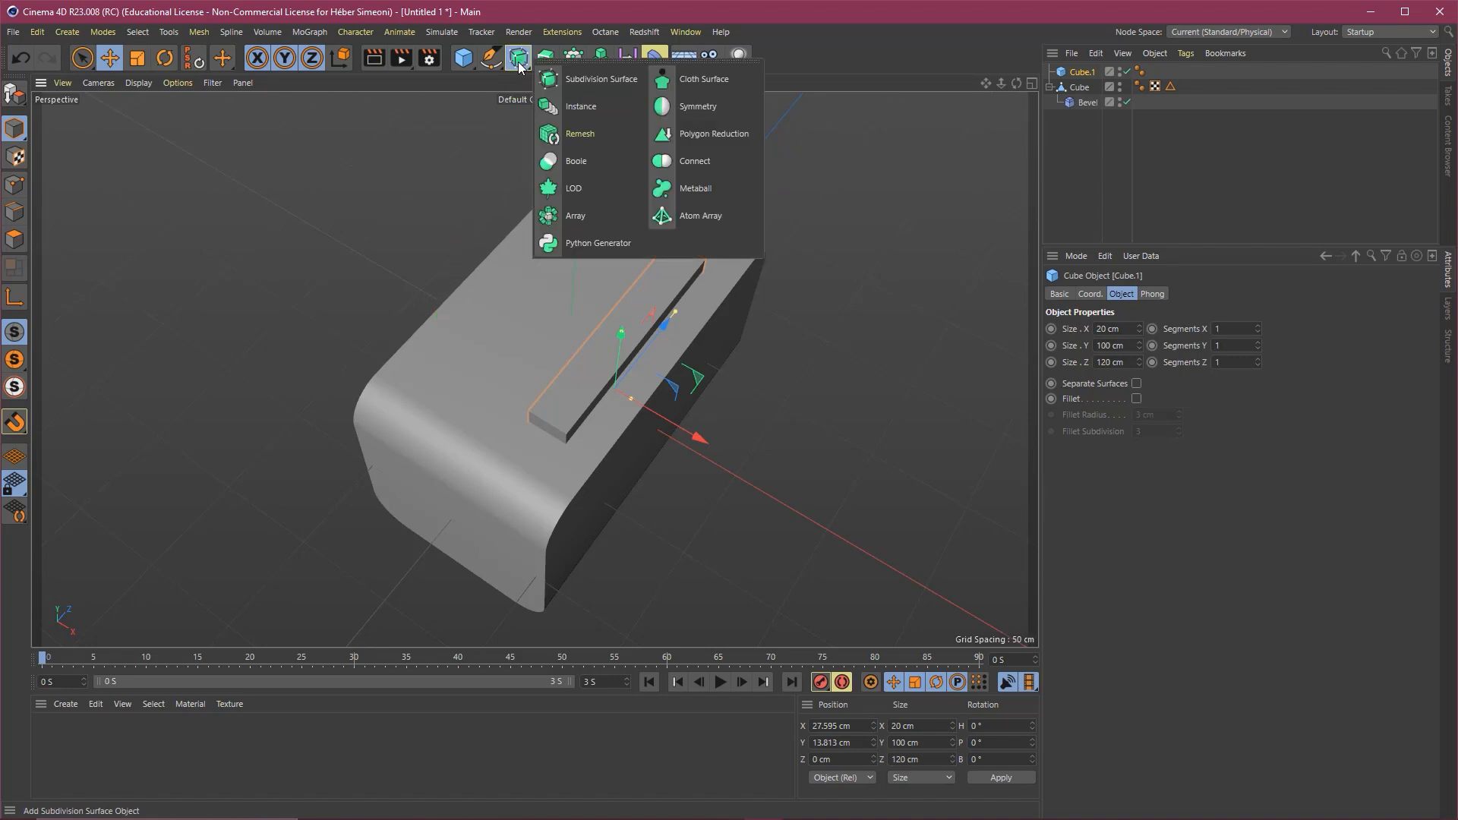
{"action": "left_click", "coordinate": [696, 109]}
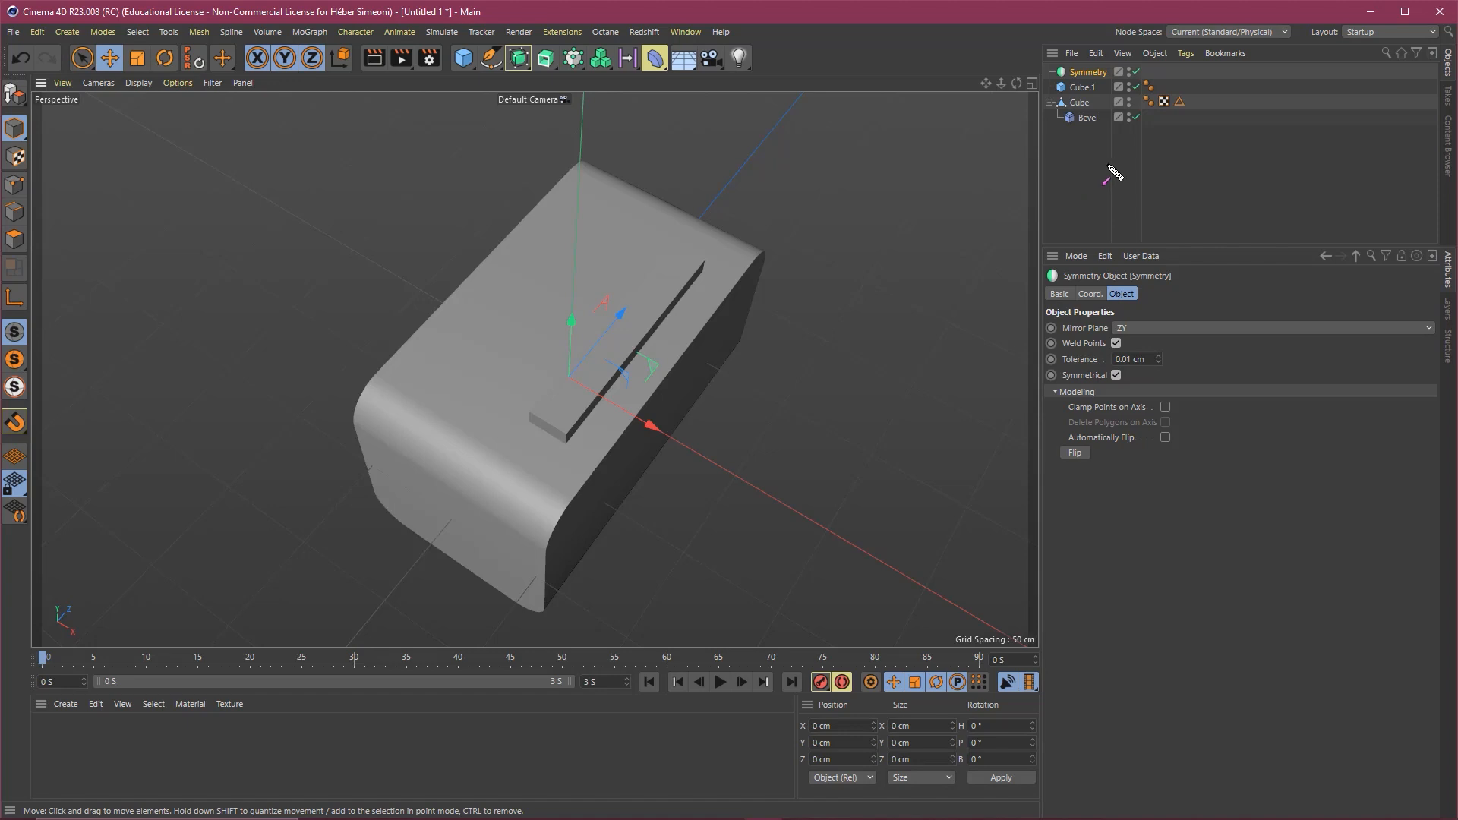
{"action": "mouse_move", "coordinate": [1141, 230]}
{"action": "left_mouse_down"}
{"action": "mouse_move", "coordinate": [1449, 70]}
{"action": "mouse_move", "coordinate": [1067, 99]}
{"action": "mouse_move", "coordinate": [1086, 72]}
{"action": "left_mouse_up"}
{"action": "key", "text": "Escape"}
{"action": "mouse_move", "coordinate": [577, 364]}
{"action": "left_mouse_down", "text": "alt"}
{"action": "mouse_move", "coordinate": [540, 265]}
{"action": "mouse_move", "coordinate": [509, 246]}
{"action": "mouse_move", "coordinate": [554, 281]}
{"action": "left_mouse_up", "text": "alt"}
Set the mirrored slab's X position to 22 cm.
{"action": "mouse_move", "coordinate": [753, 223]}
{"action": "left_mouse_down"}
{"action": "mouse_move", "coordinate": [689, 319]}
{"action": "mouse_move", "coordinate": [683, 387]}
{"action": "mouse_move", "coordinate": [669, 334]}
{"action": "mouse_move", "coordinate": [540, 338]}
{"action": "mouse_move", "coordinate": [611, 368]}
{"action": "mouse_move", "coordinate": [1071, 99]}
{"action": "mouse_move", "coordinate": [802, 245]}
{"action": "left_mouse_up"}
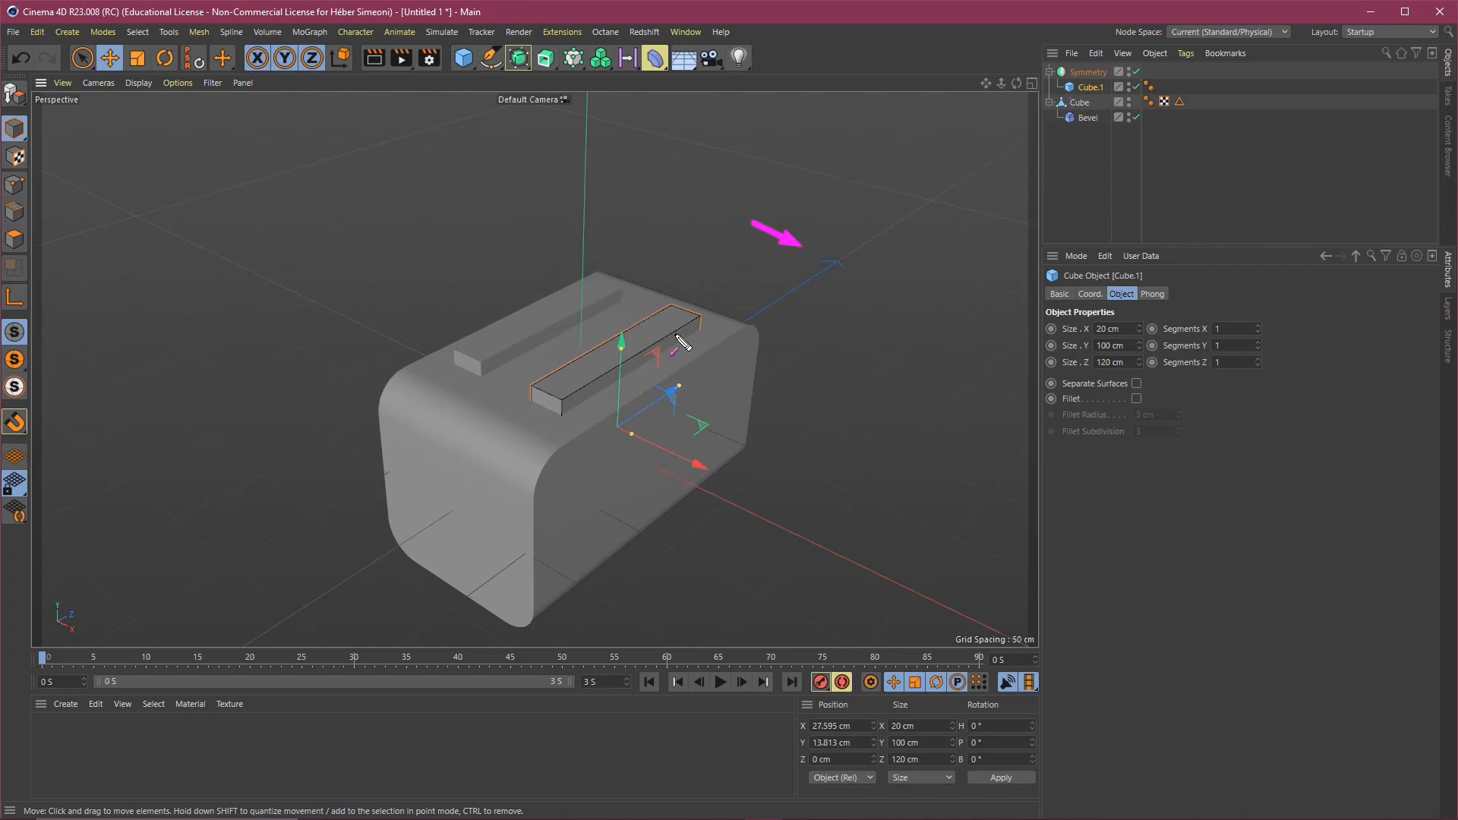
{"action": "mouse_move", "coordinate": [722, 357]}
{"action": "left_mouse_down", "text": "alt"}
{"action": "mouse_move", "coordinate": [721, 459]}
{"action": "mouse_move", "coordinate": [700, 477]}
{"action": "left_mouse_up", "text": "alt"}
{"action": "mouse_move", "coordinate": [852, 156]}
{"action": "left_mouse_down"}
{"action": "mouse_move", "coordinate": [569, 325]}
{"action": "mouse_move", "coordinate": [619, 282]}
{"action": "mouse_move", "coordinate": [660, 289]}
{"action": "mouse_move", "coordinate": [614, 351]}
{"action": "mouse_move", "coordinate": [674, 354]}
{"action": "mouse_move", "coordinate": [553, 331]}
{"action": "left_mouse_up"}
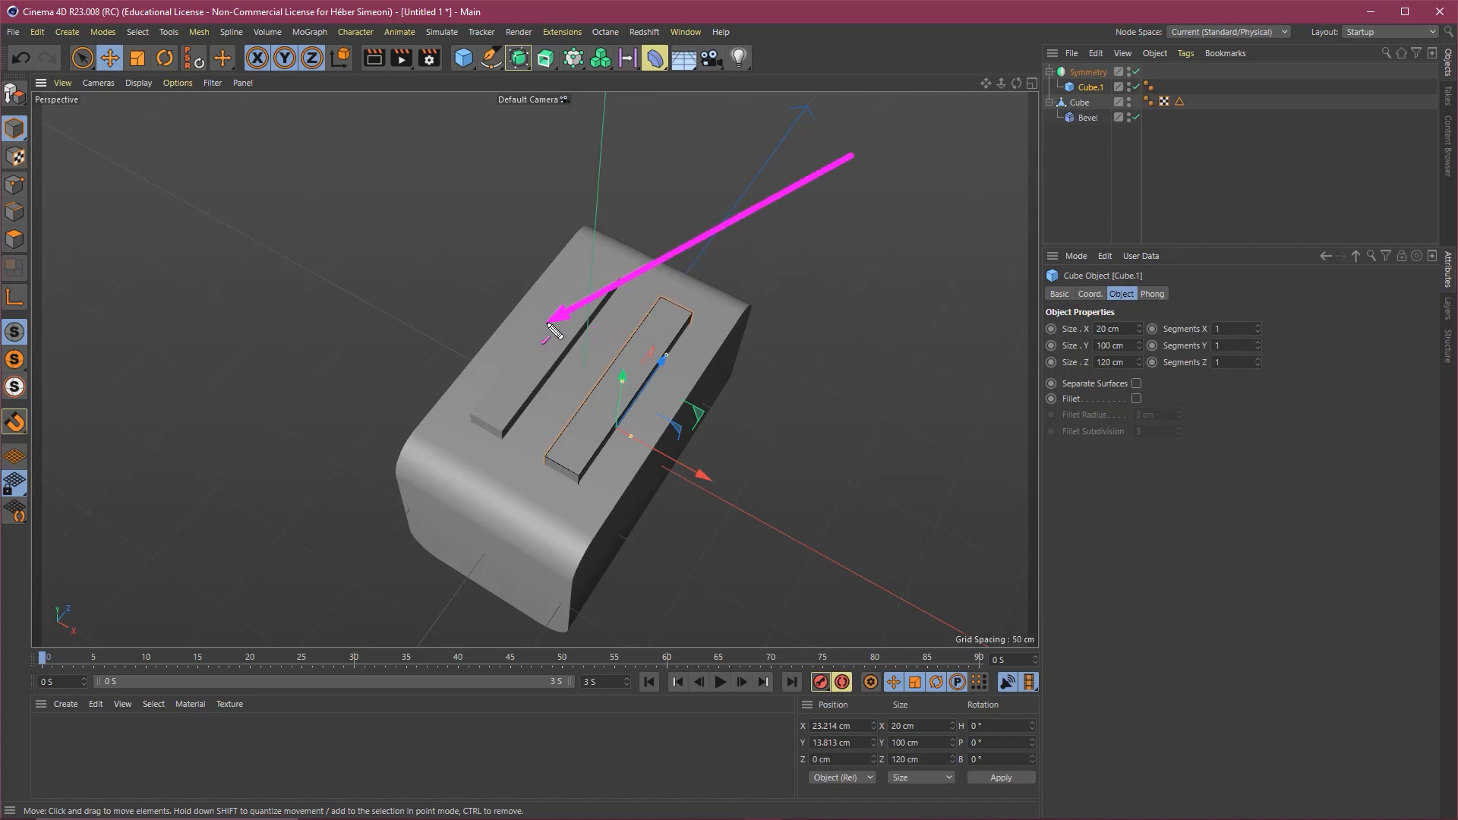
{"action": "mouse_move", "coordinate": [554, 332]}
{"action": "left_mouse_down"}
{"action": "mouse_move", "coordinate": [945, 180]}
{"action": "mouse_move", "coordinate": [1077, 97]}
{"action": "left_mouse_up"}
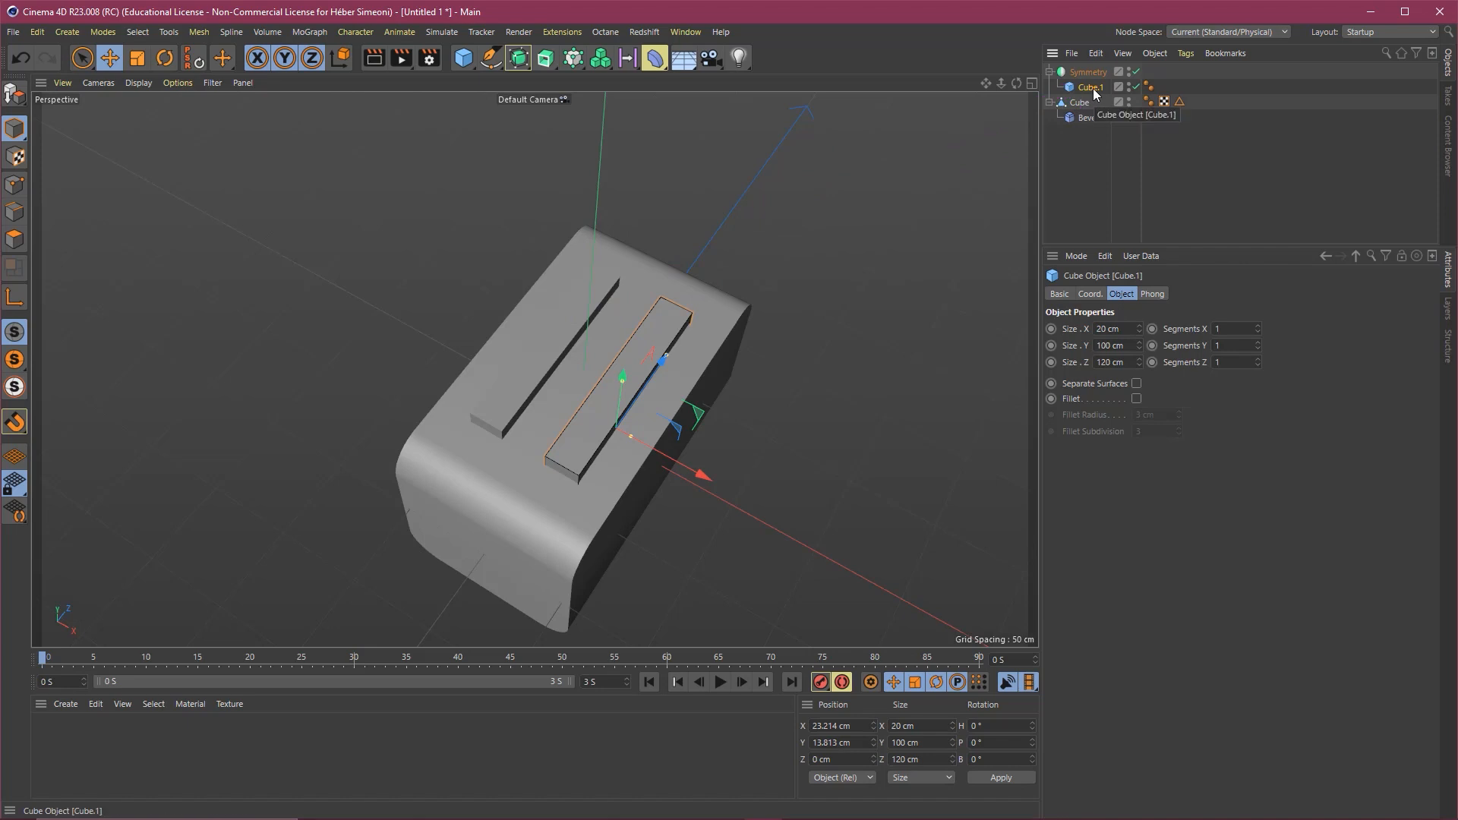
{"action": "mouse_move", "coordinate": [1333, 112]}
{"action": "left_mouse_down"}
{"action": "mouse_move", "coordinate": [1444, 266]}
{"action": "mouse_move", "coordinate": [1100, 284]}
{"action": "left_mouse_up"}
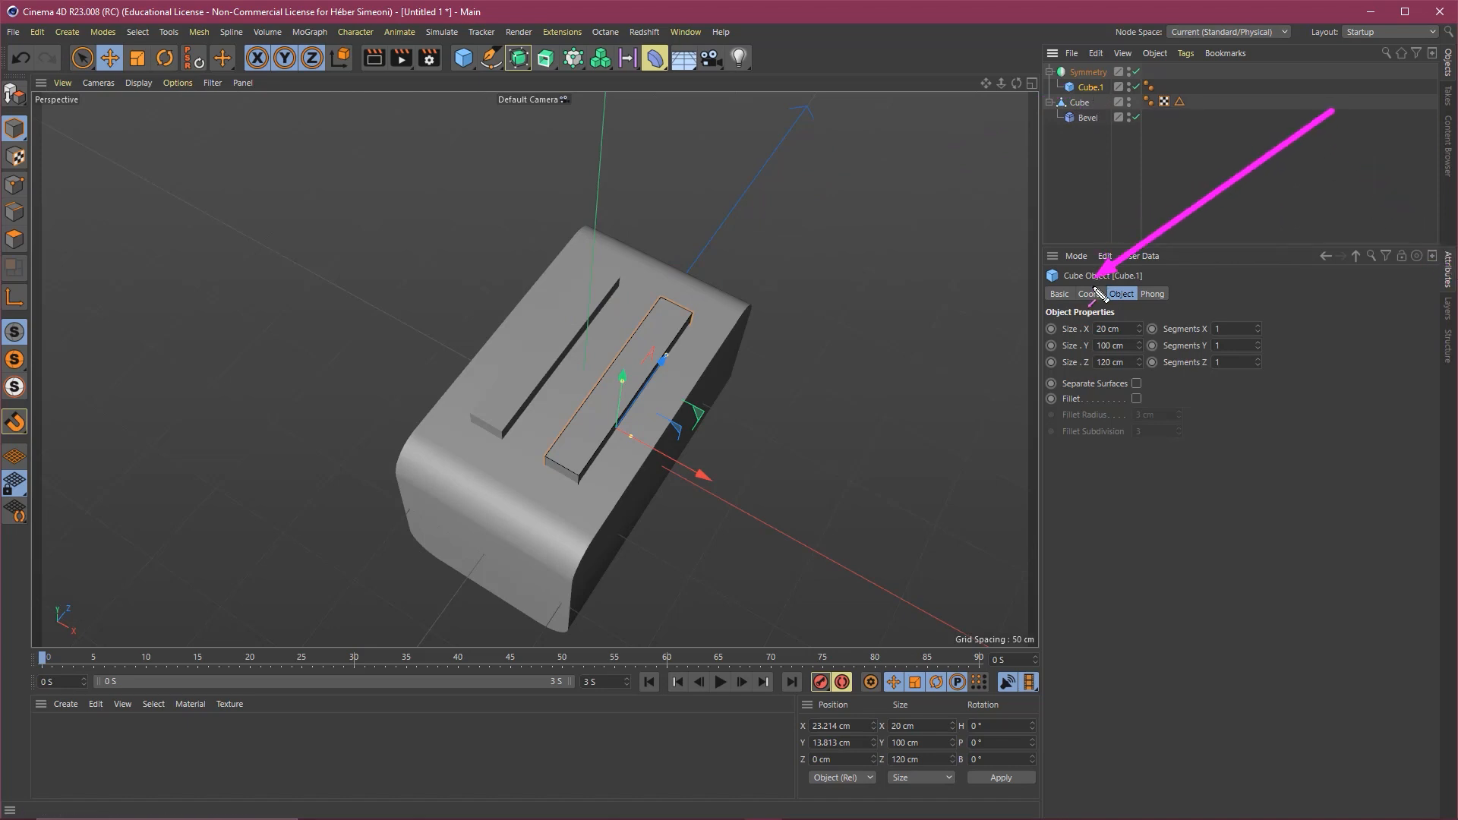
{"action": "left_click", "coordinate": [1091, 295]}
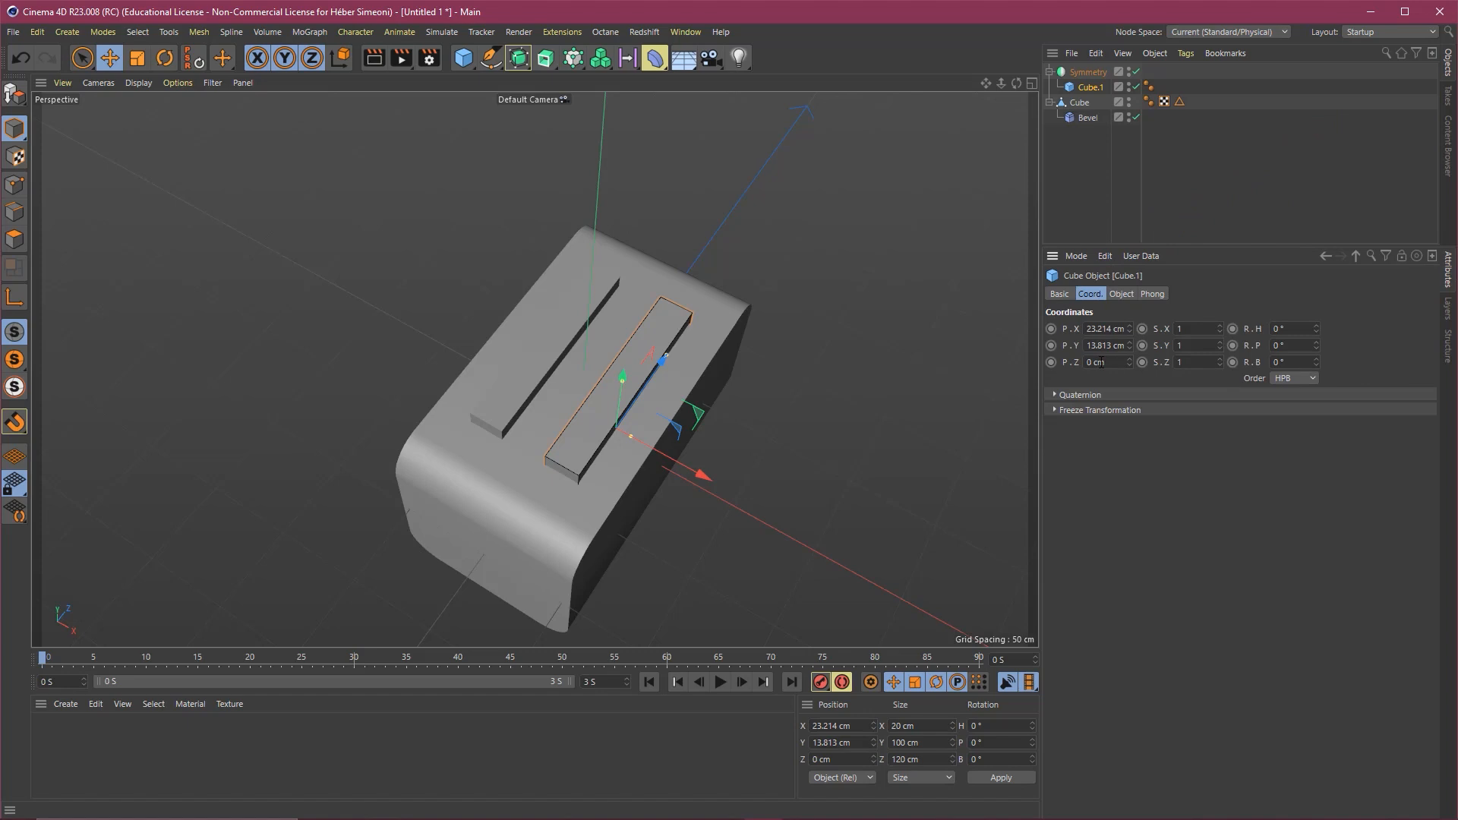
{"action": "mouse_move", "coordinate": [1151, 216]}
{"action": "left_mouse_down"}
{"action": "mouse_move", "coordinate": [1071, 334]}
{"action": "mouse_move", "coordinate": [1111, 332]}
{"action": "left_mouse_up"}
{"action": "left_click", "coordinate": [1099, 328]}
{"action": "type", "text": "22"}
{"action": "key", "text": "Return"}
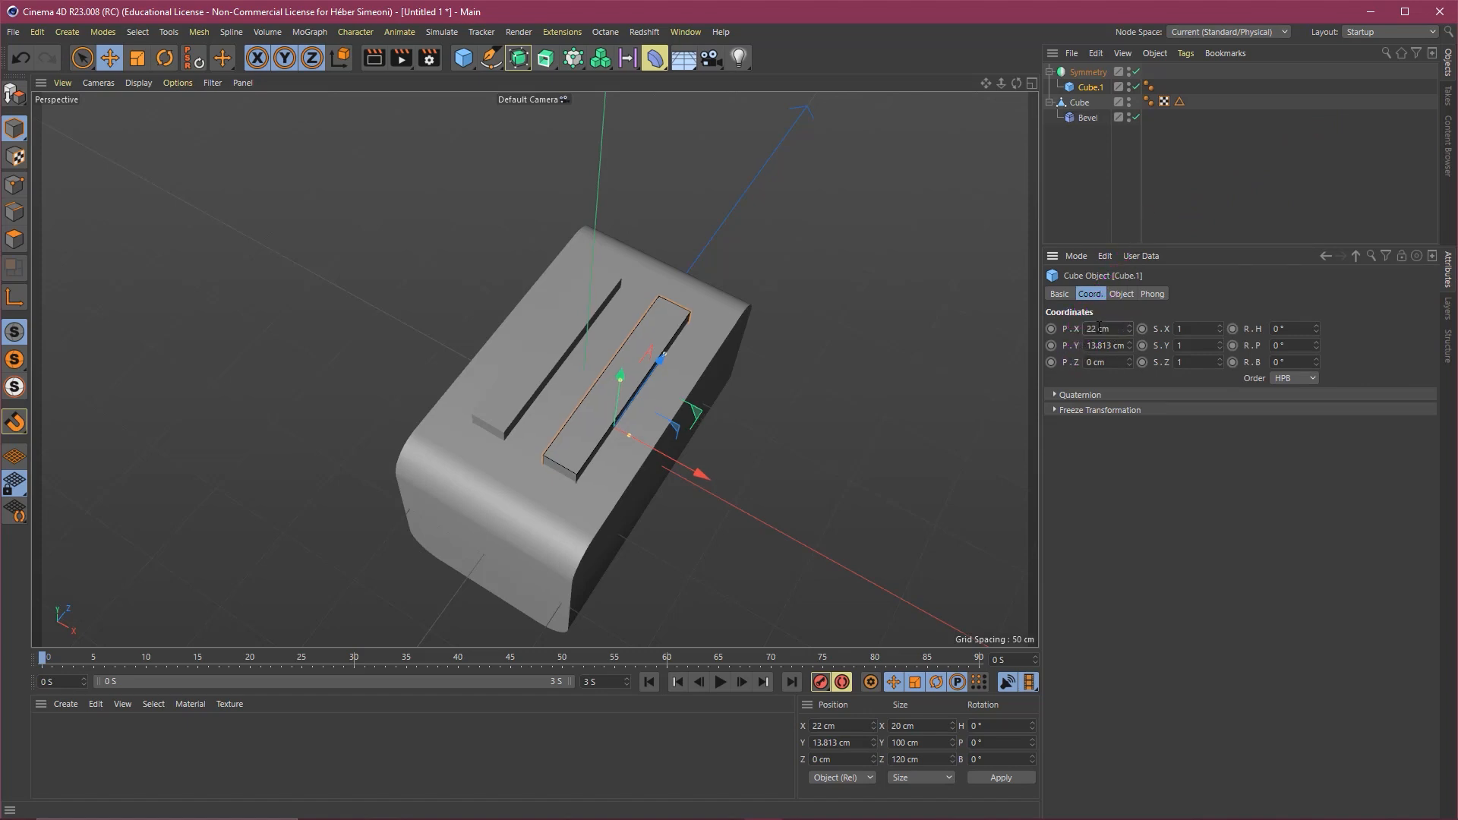
Enable SSAO shading in the perspective view and deselect all objects.
{"action": "left_click_drag", "start_coordinate": [761, 378], "coordinate": [584, 419], "text": "alt"}
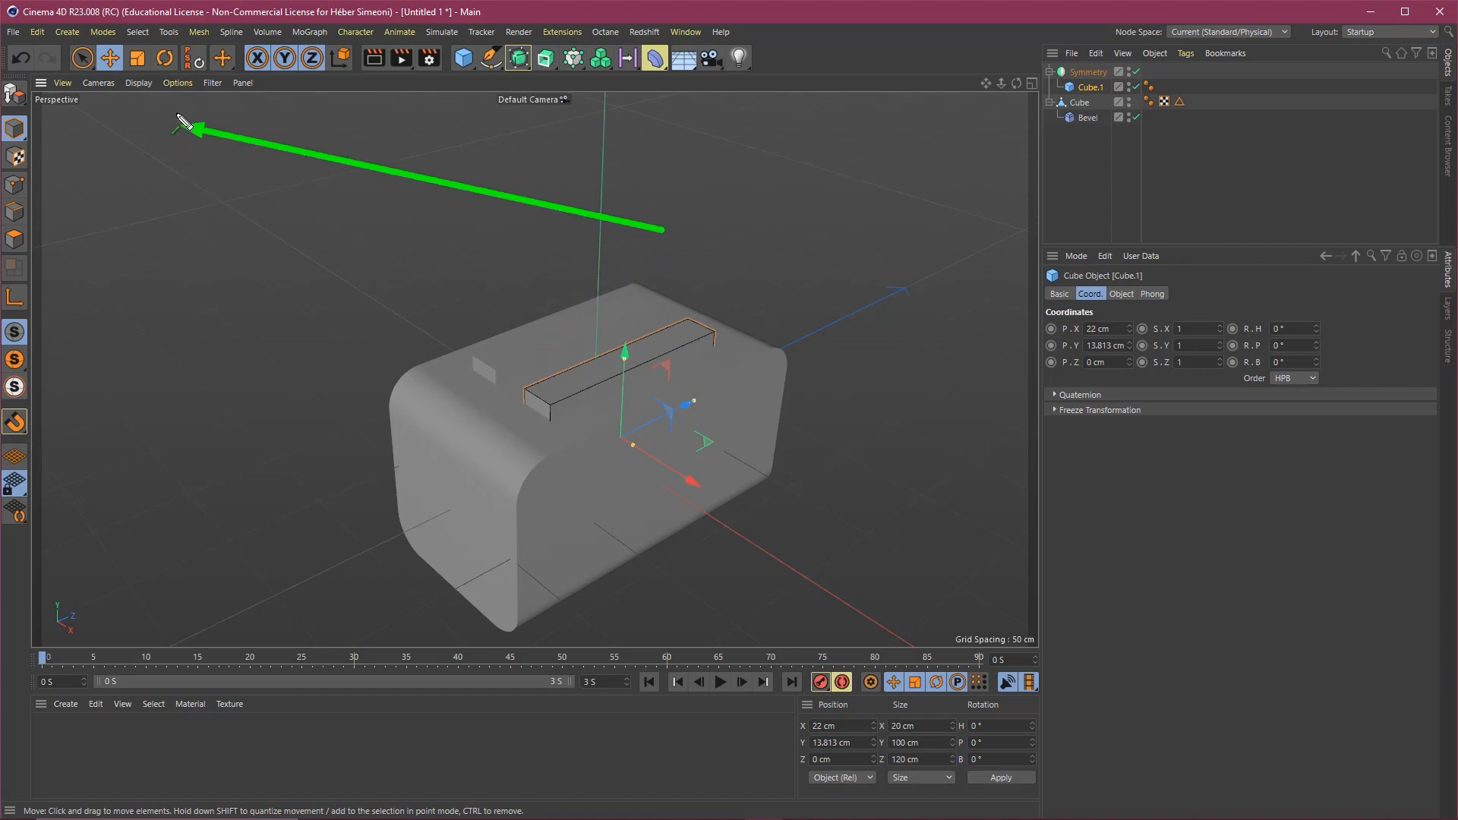
{"action": "left_click", "coordinate": [177, 82]}
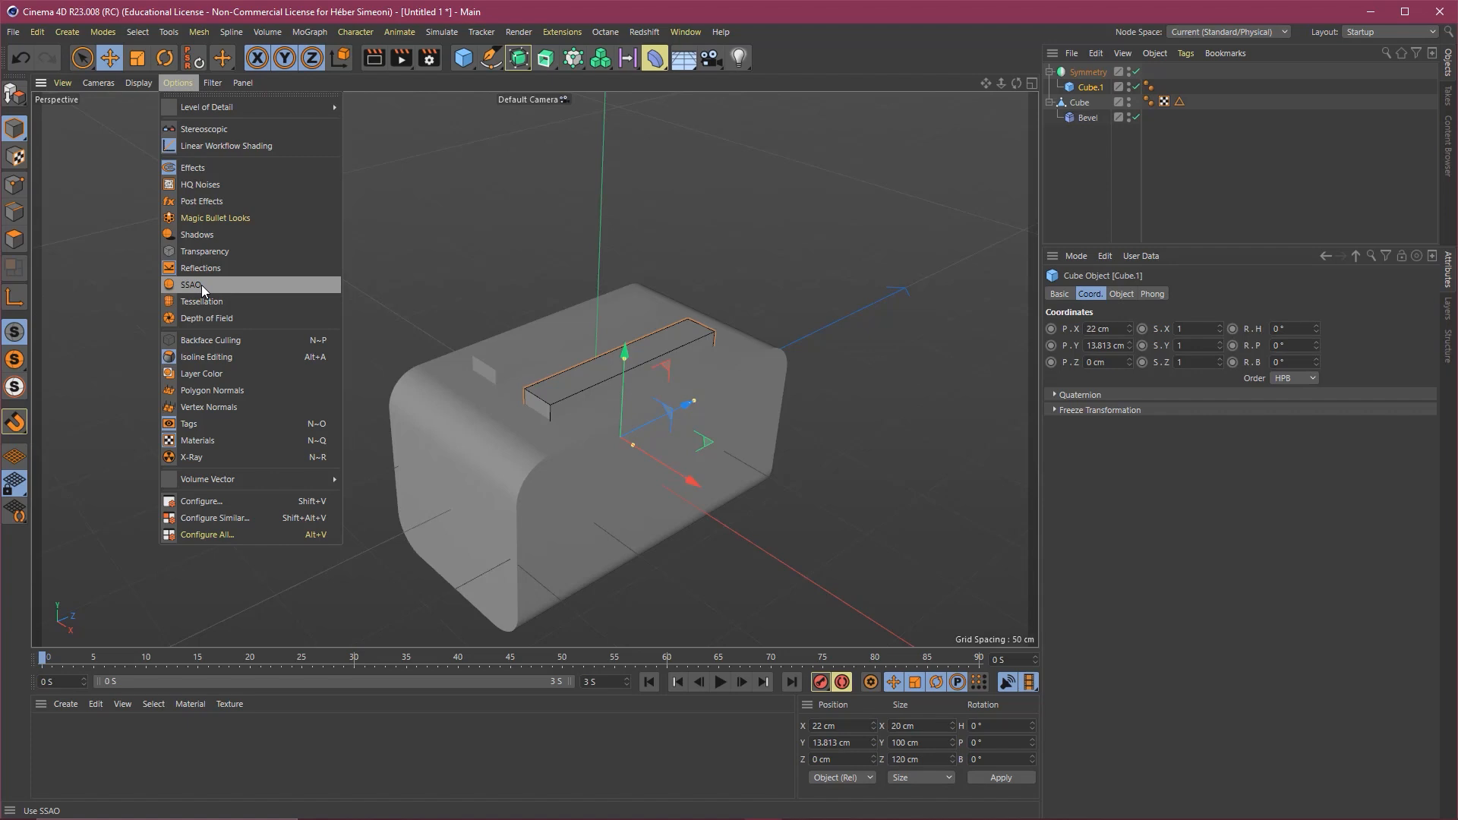
{"action": "left_click", "coordinate": [202, 285]}
{"action": "left_click_drag", "start_coordinate": [758, 313], "coordinate": [761, 339], "text": "alt"}
{"action": "left_click", "coordinate": [820, 243]}
{"action": "mouse_move", "coordinate": [640, 385]}
{"action": "right_mouse_down", "text": "alt"}
{"action": "mouse_move", "coordinate": [585, 425]}
{"action": "mouse_move", "coordinate": [600, 403]}
{"action": "mouse_move", "coordinate": [769, 339]}
{"action": "right_mouse_up", "text": "alt"}
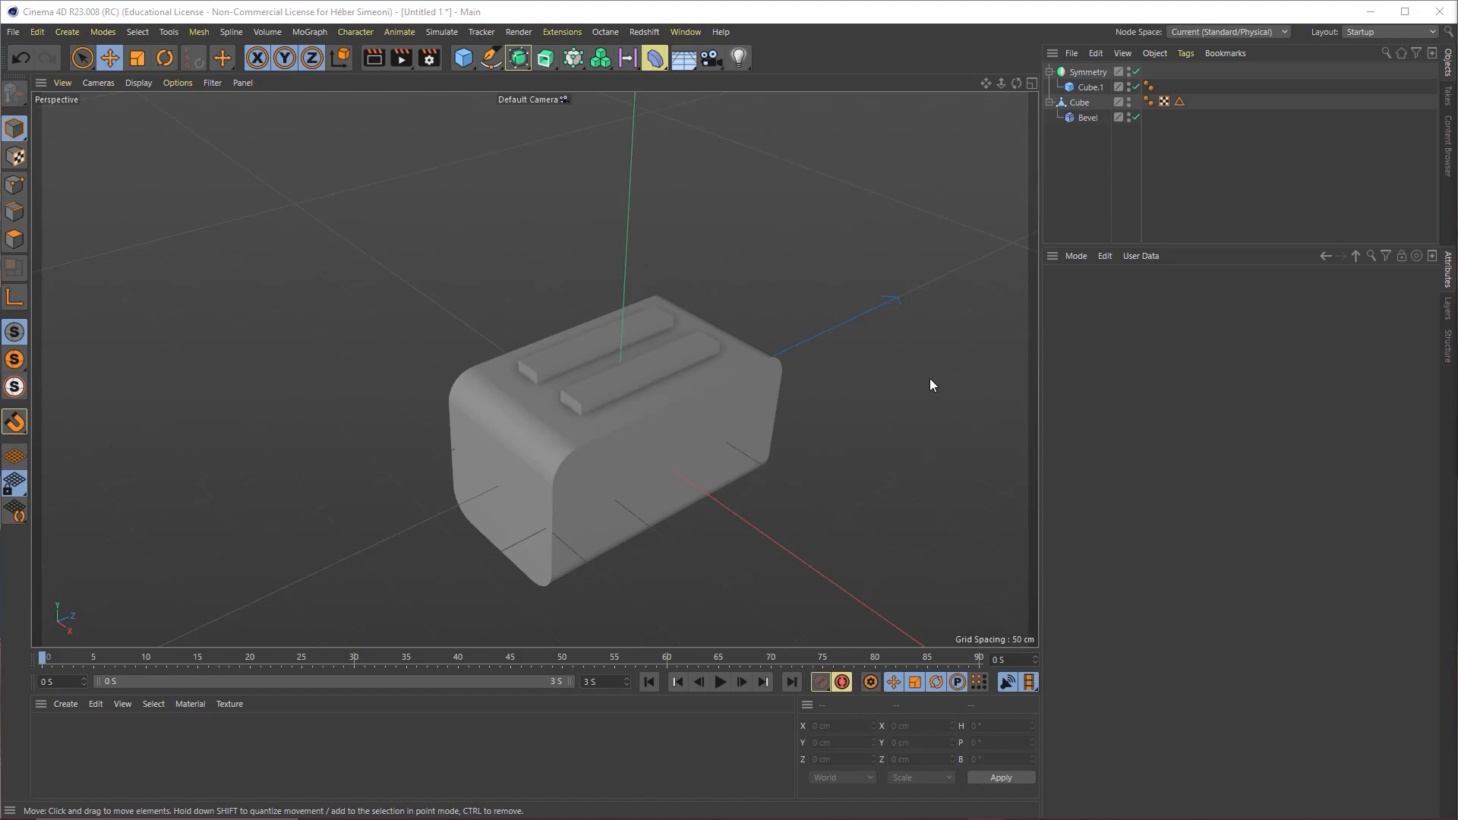
{"action": "mouse_move", "coordinate": [843, 224]}
{"action": "left_mouse_down"}
{"action": "mouse_move", "coordinate": [776, 322]}
{"action": "mouse_move", "coordinate": [714, 346]}
{"action": "left_mouse_up"}
{"action": "left_click_drag", "start_coordinate": [701, 245], "coordinate": [656, 321]}
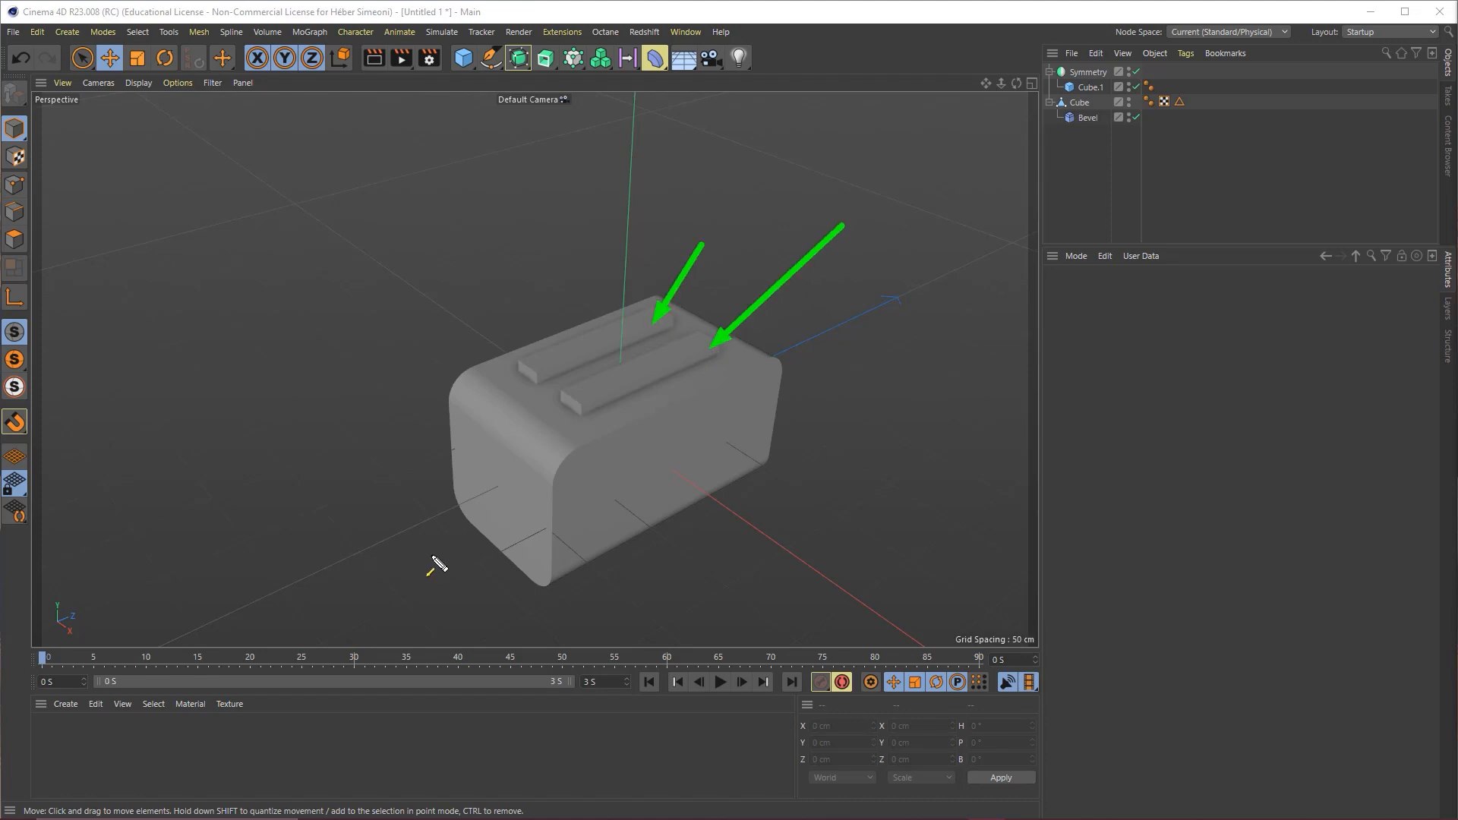
{"action": "left_click_drag", "start_coordinate": [430, 557], "coordinate": [596, 449]}
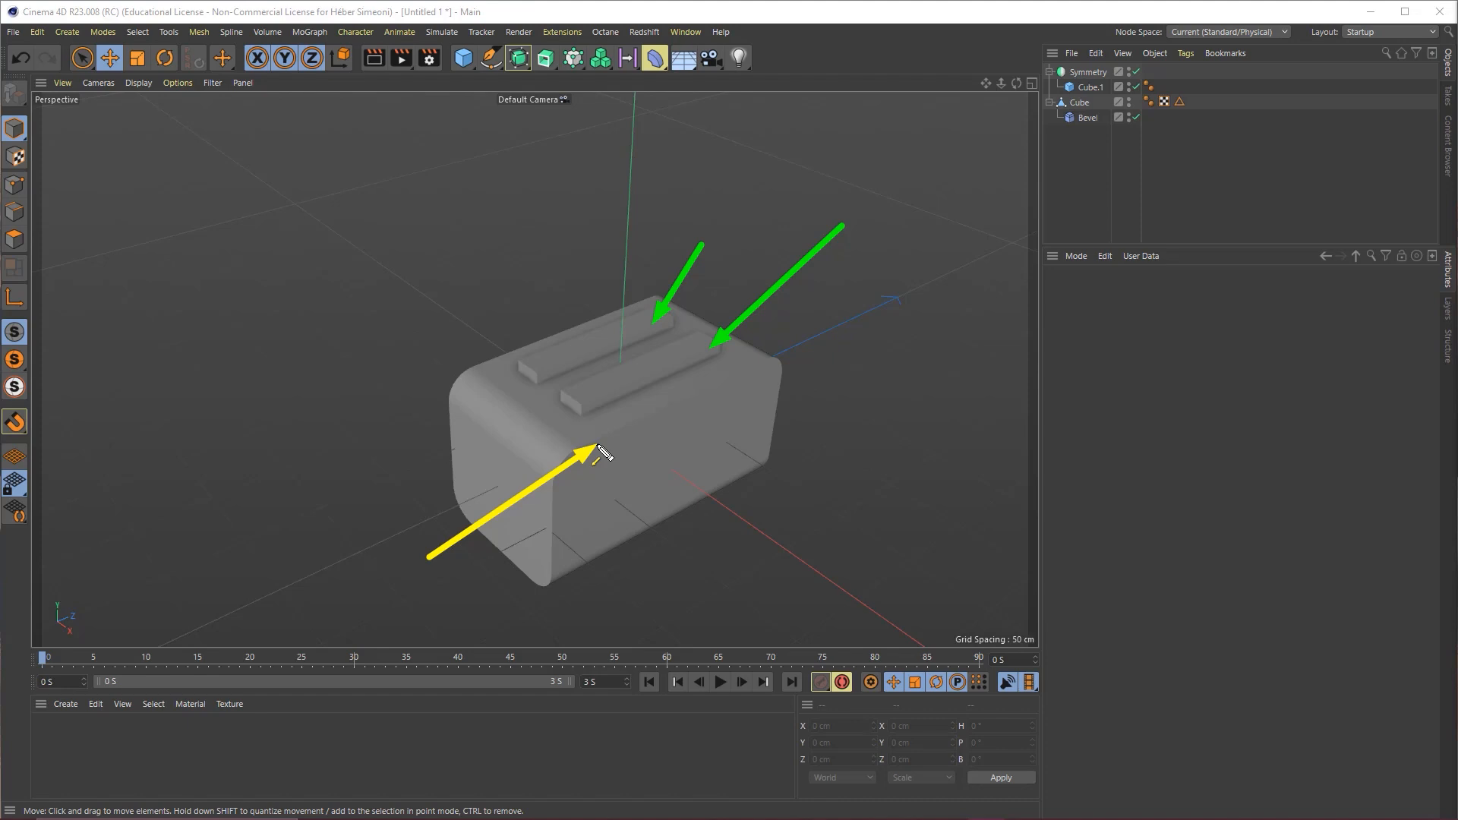
Add a Boole object and nest the beveled box above the Symmetry object inside it to subtract the two slots.
{"action": "left_click_drag", "start_coordinate": [600, 289], "coordinate": [521, 84]}
{"action": "left_click", "coordinate": [520, 56]}
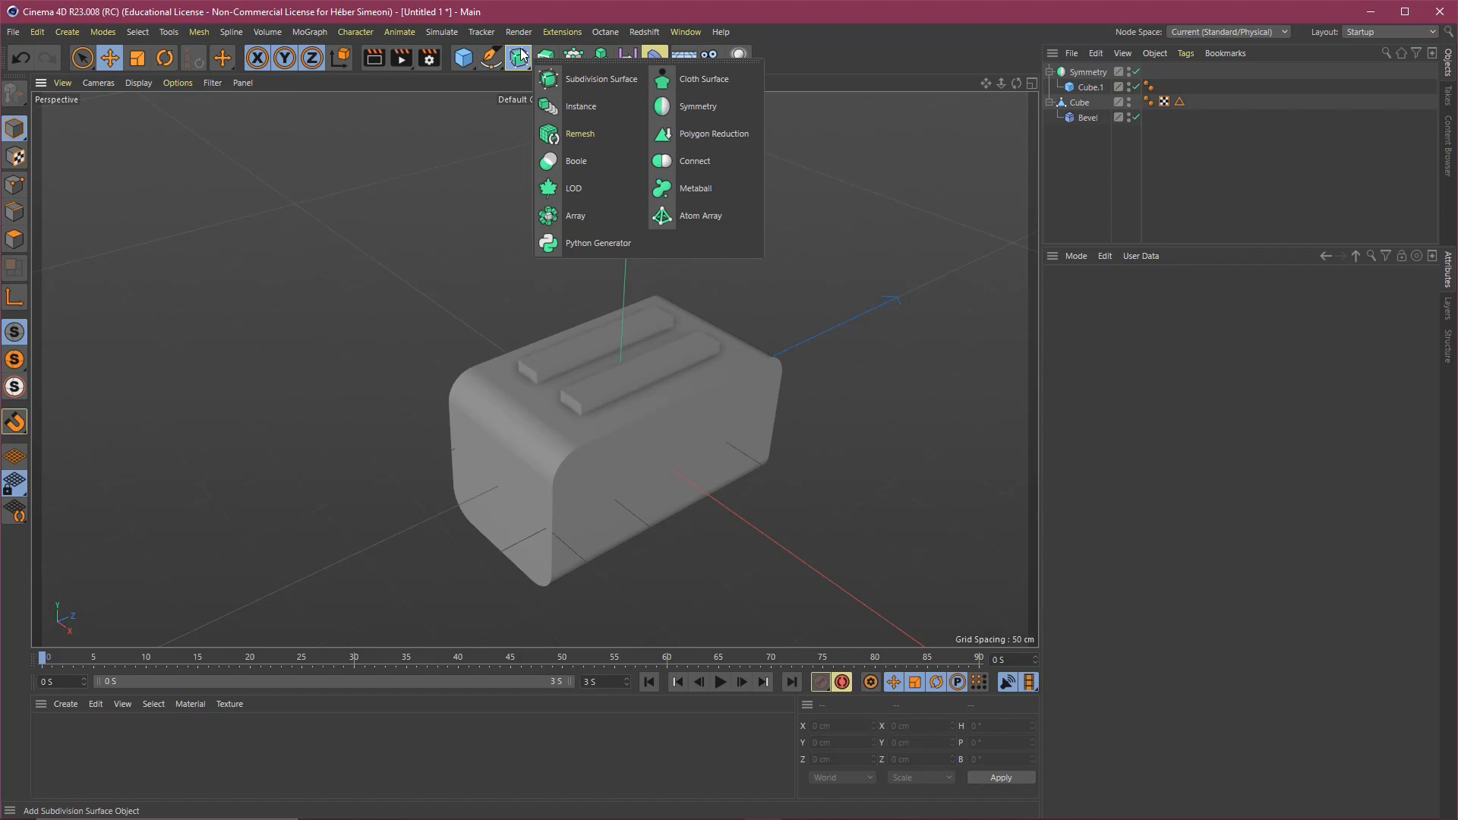
{"action": "left_click", "coordinate": [576, 162]}
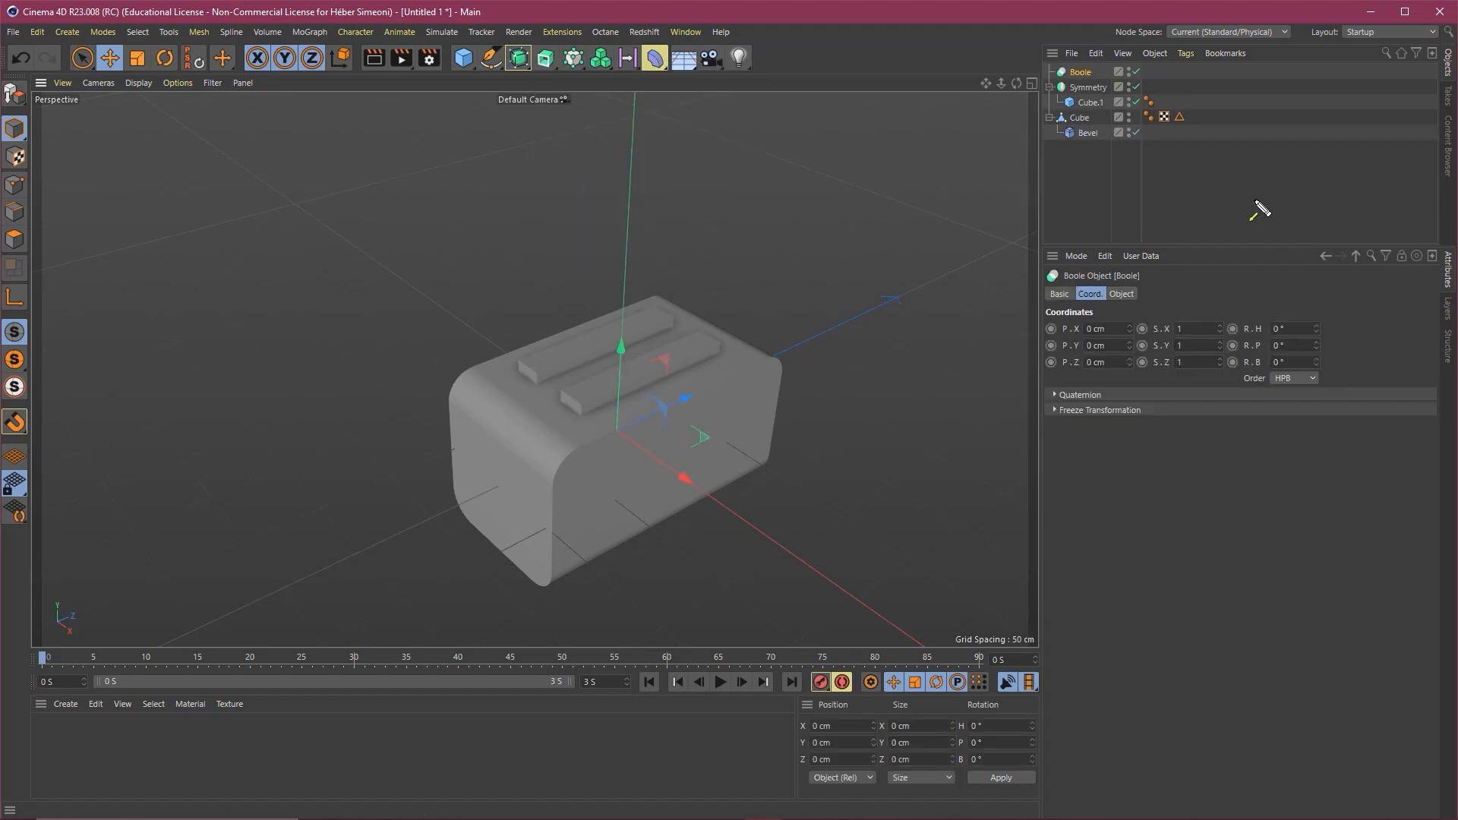
{"action": "mouse_move", "coordinate": [1164, 231]}
{"action": "left_mouse_down"}
{"action": "mouse_move", "coordinate": [1438, 71]}
{"action": "mouse_move", "coordinate": [1175, 114]}
{"action": "mouse_move", "coordinate": [1080, 87]}
{"action": "left_mouse_up"}
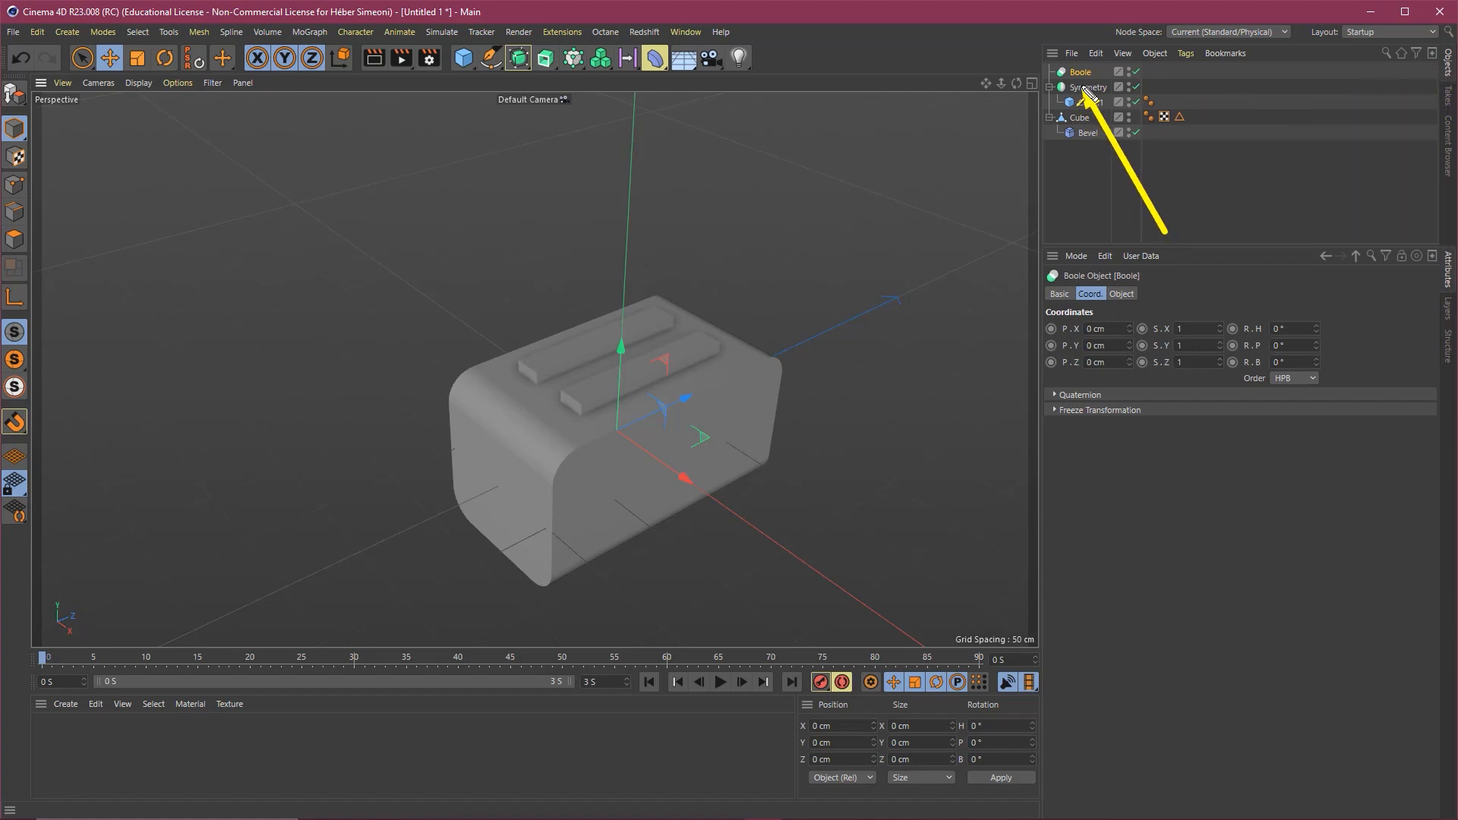
{"action": "key", "text": "Escape"}
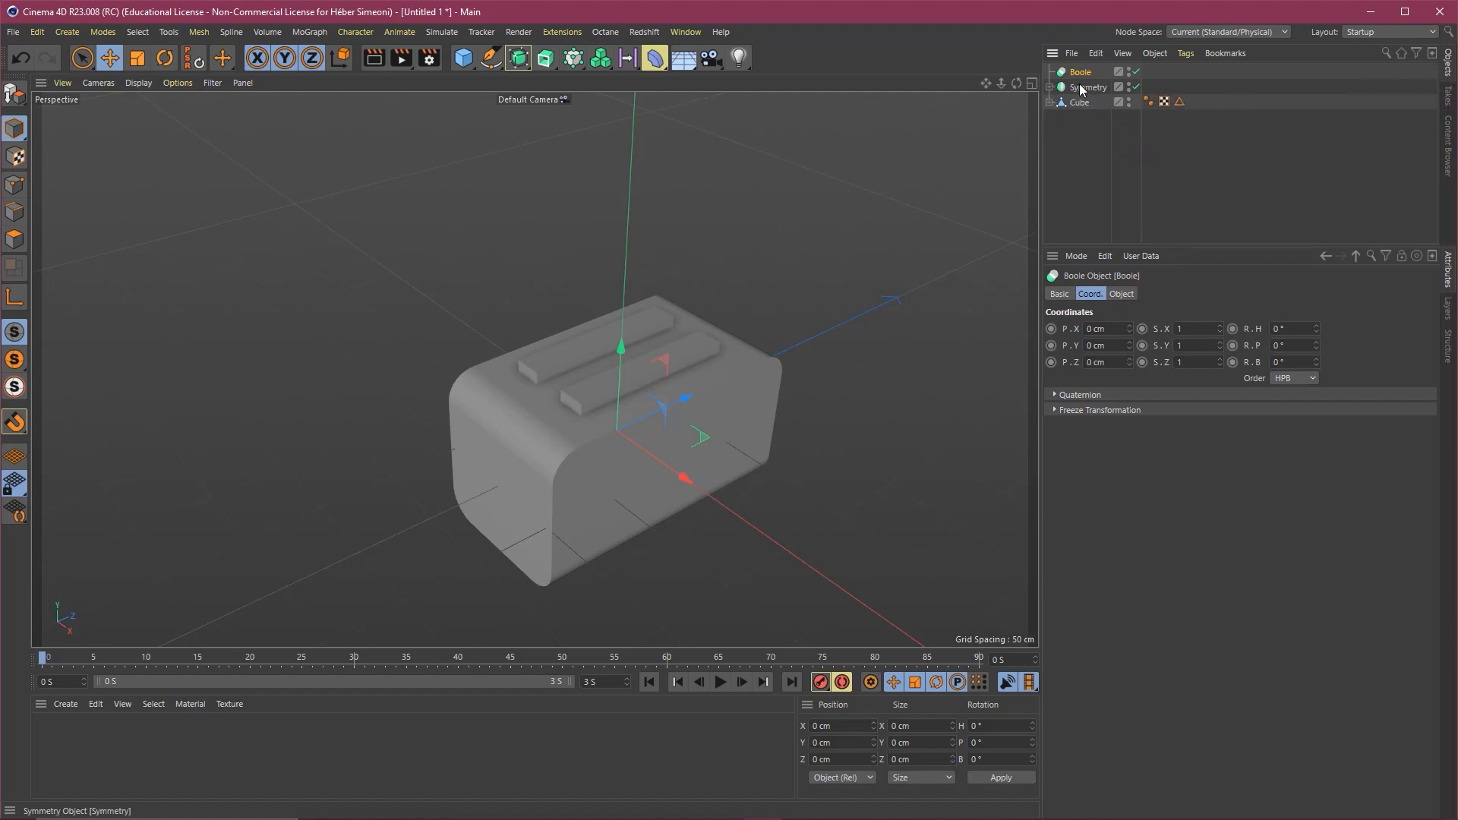
{"action": "left_click_drag", "start_coordinate": [1081, 89], "coordinate": [1082, 74]}
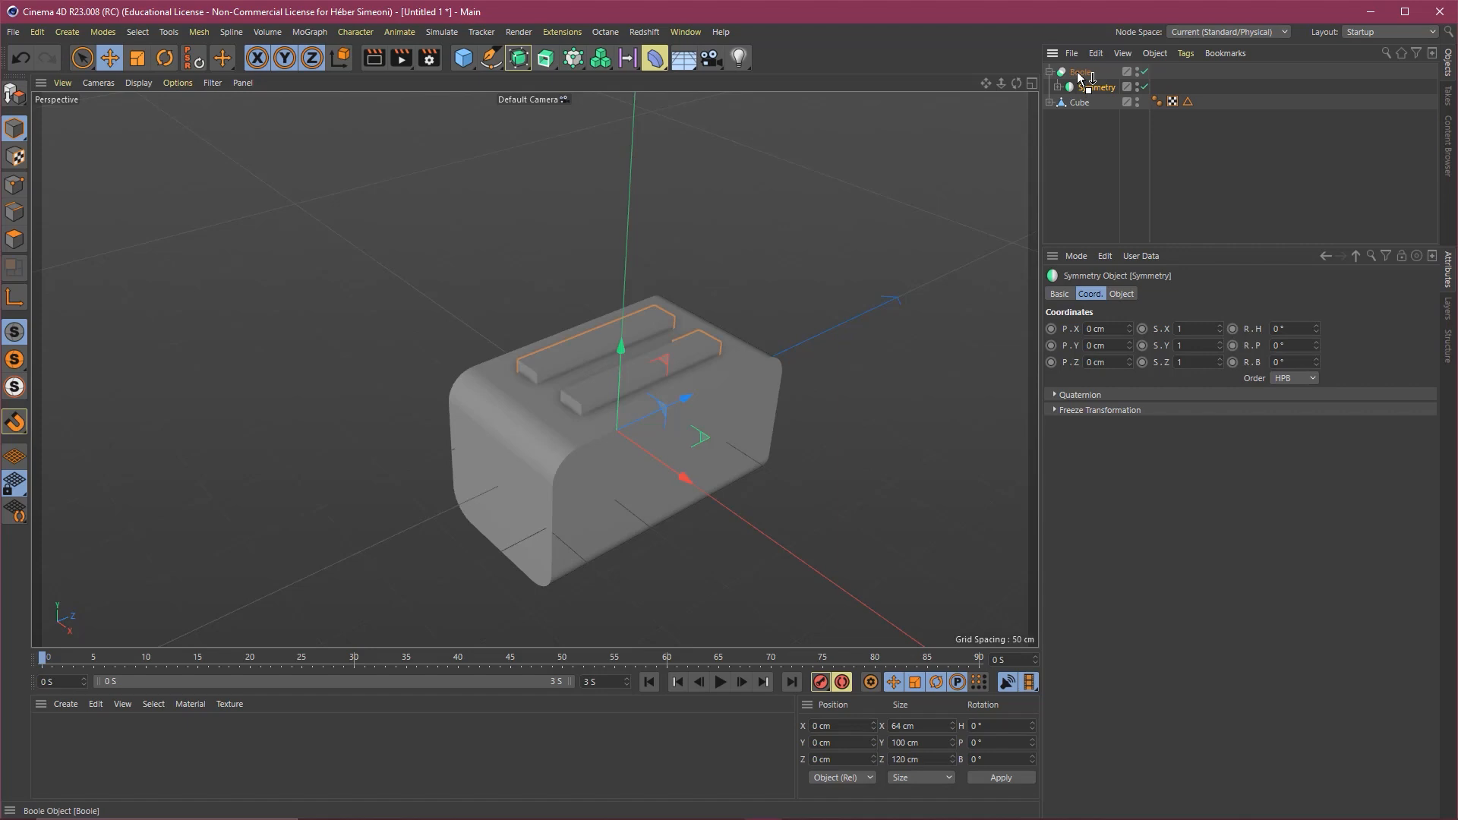
{"action": "left_click", "coordinate": [1077, 102]}
{"action": "left_click_drag", "start_coordinate": [1088, 106], "coordinate": [1085, 79]}
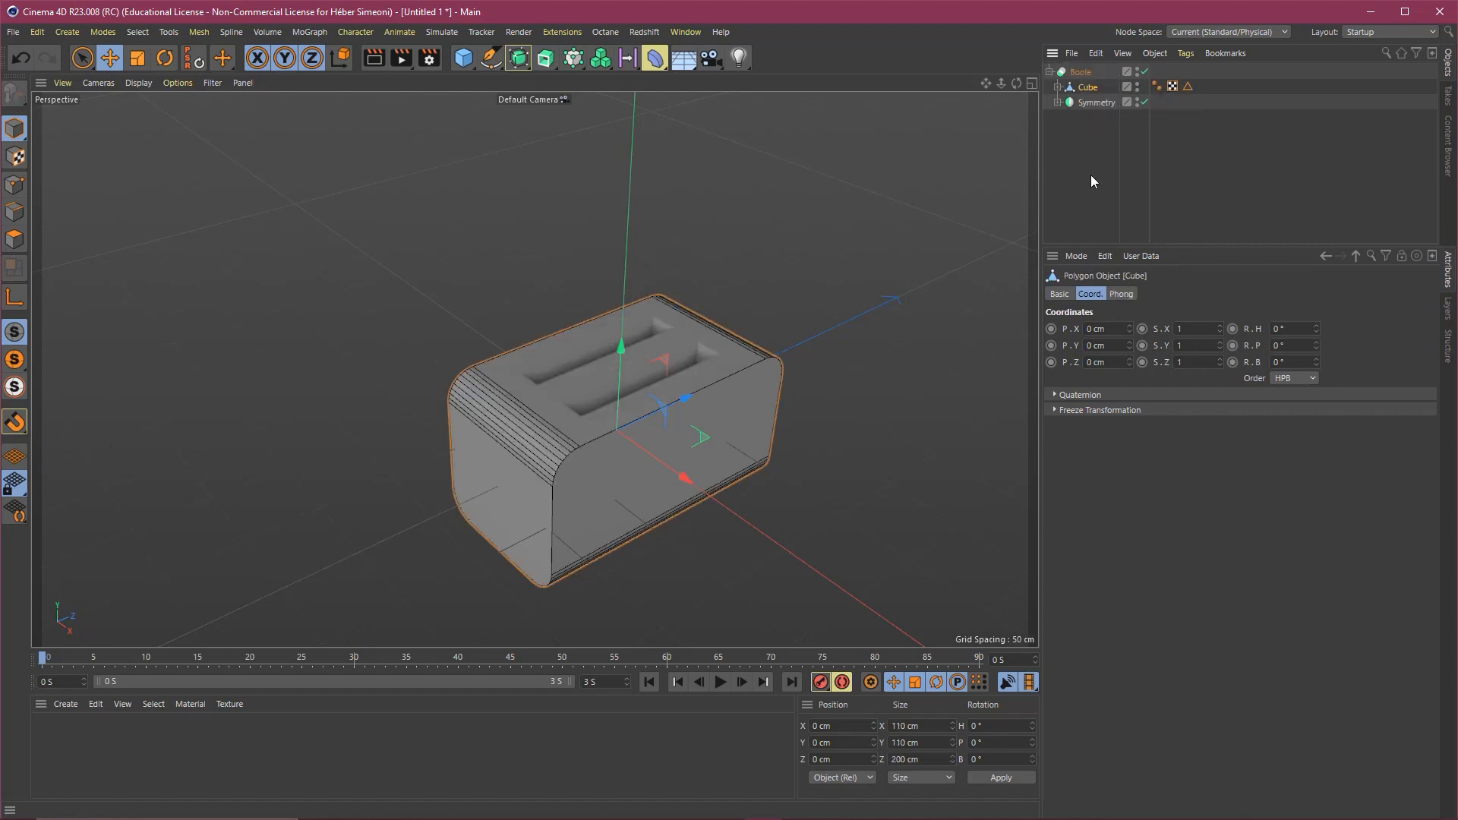
Examine the two slots cut into the box's top and the objects inside the Boole from several angles.
{"action": "scroll", "coordinate": [615, 392], "scroll_direction": "up", "scroll_amount": 5}
{"action": "left_click", "coordinate": [817, 252]}
{"action": "left_click_drag", "start_coordinate": [826, 253], "coordinate": [831, 322], "text": "alt"}
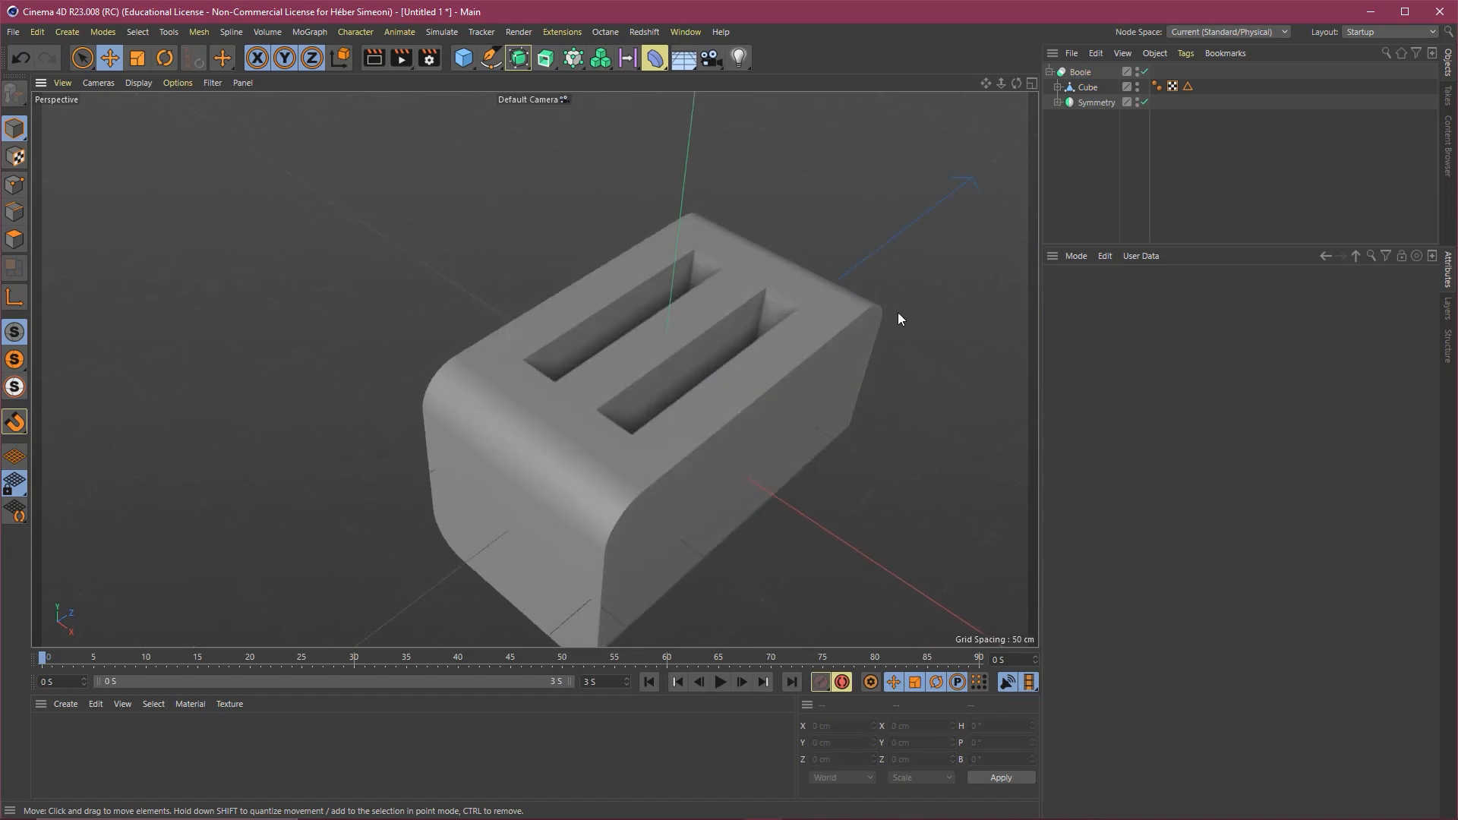
{"action": "left_click", "coordinate": [1097, 104]}
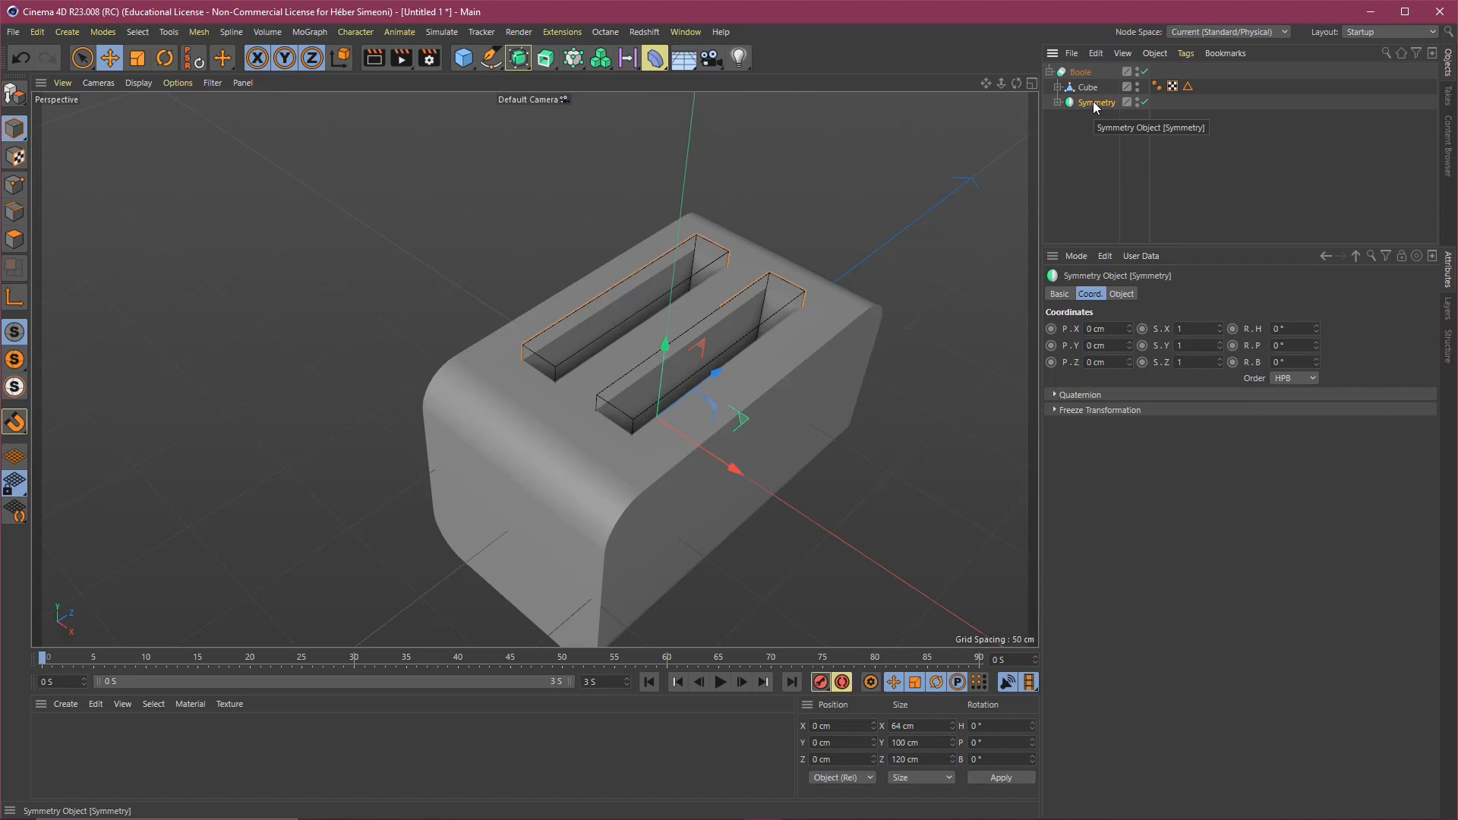
{"action": "left_click", "coordinate": [1087, 88]}
{"action": "left_click_drag", "start_coordinate": [705, 322], "coordinate": [729, 380], "text": "alt"}
{"action": "left_click", "coordinate": [788, 279]}
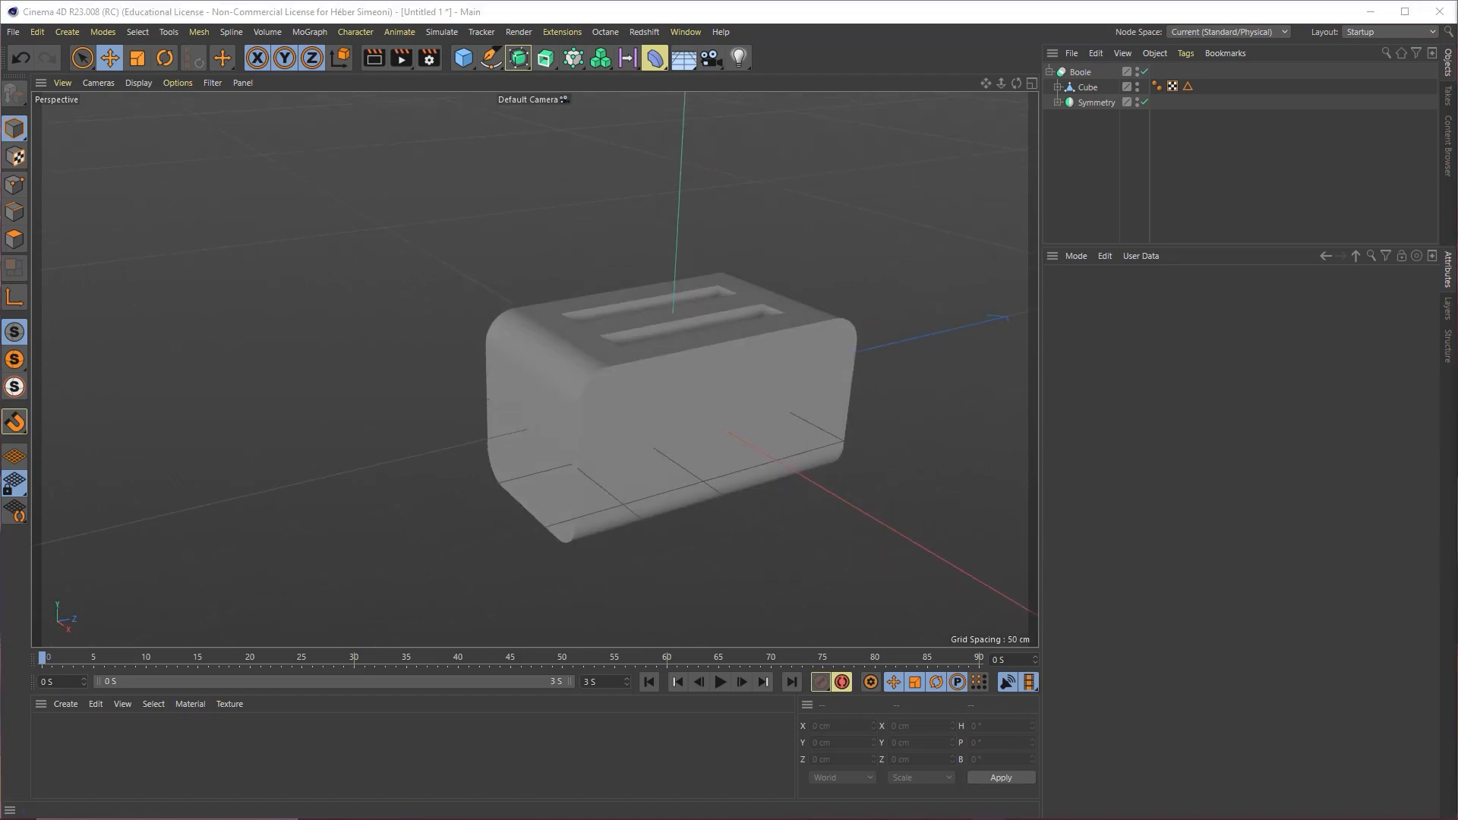
{"action": "left_click", "coordinate": [868, 70]}
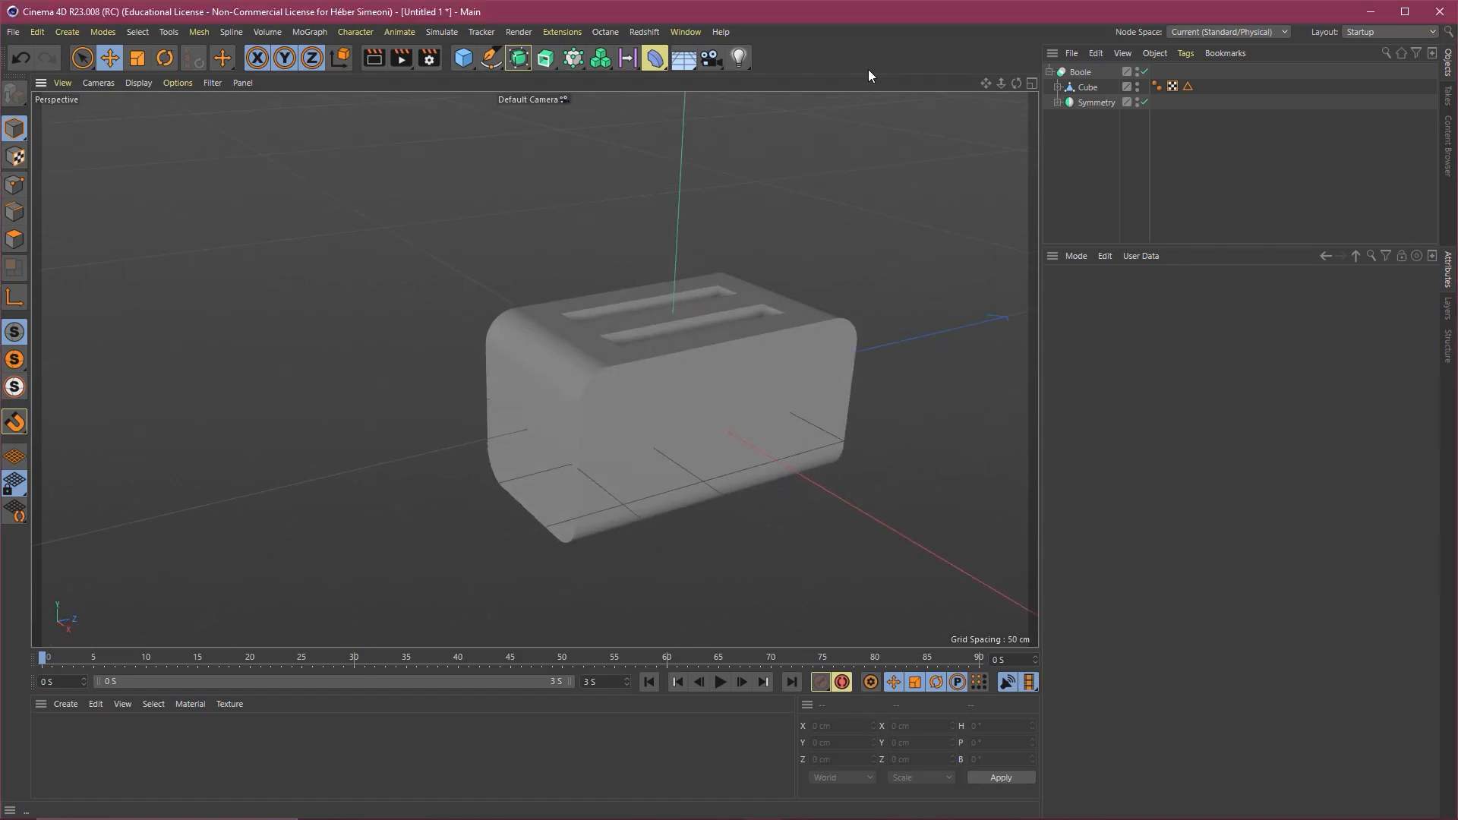
{"action": "left_click_drag", "start_coordinate": [898, 111], "coordinate": [804, 310]}
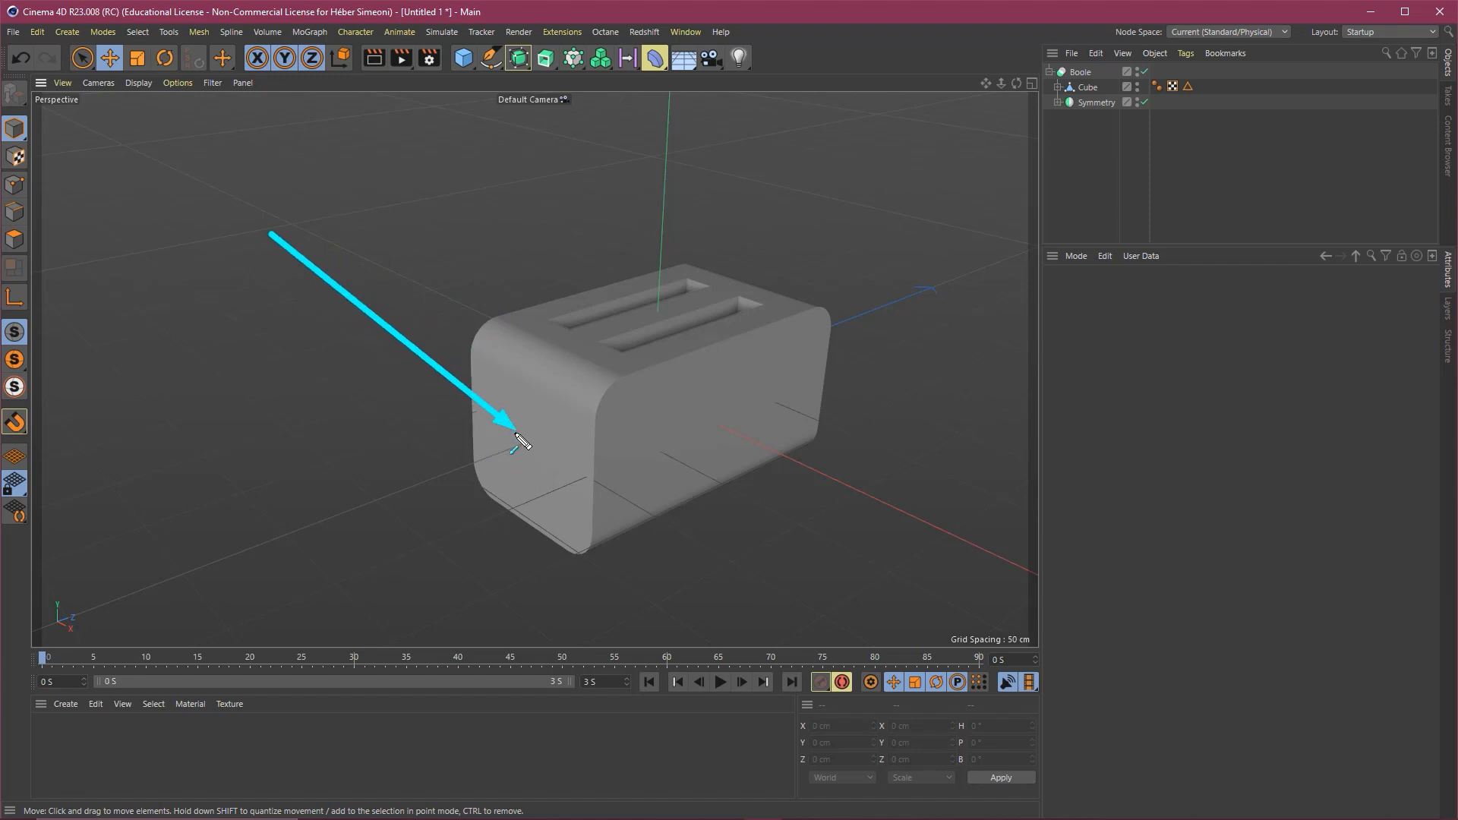
{"action": "mouse_move", "coordinate": [521, 414]}
{"action": "left_mouse_down"}
{"action": "mouse_move", "coordinate": [524, 511]}
{"action": "mouse_move", "coordinate": [524, 388]}
{"action": "mouse_move", "coordinate": [482, 399]}
{"action": "mouse_move", "coordinate": [525, 395]}
{"action": "mouse_move", "coordinate": [489, 376]}
{"action": "left_mouse_up"}
{"action": "left_click_drag", "start_coordinate": [454, 319], "coordinate": [492, 380]}
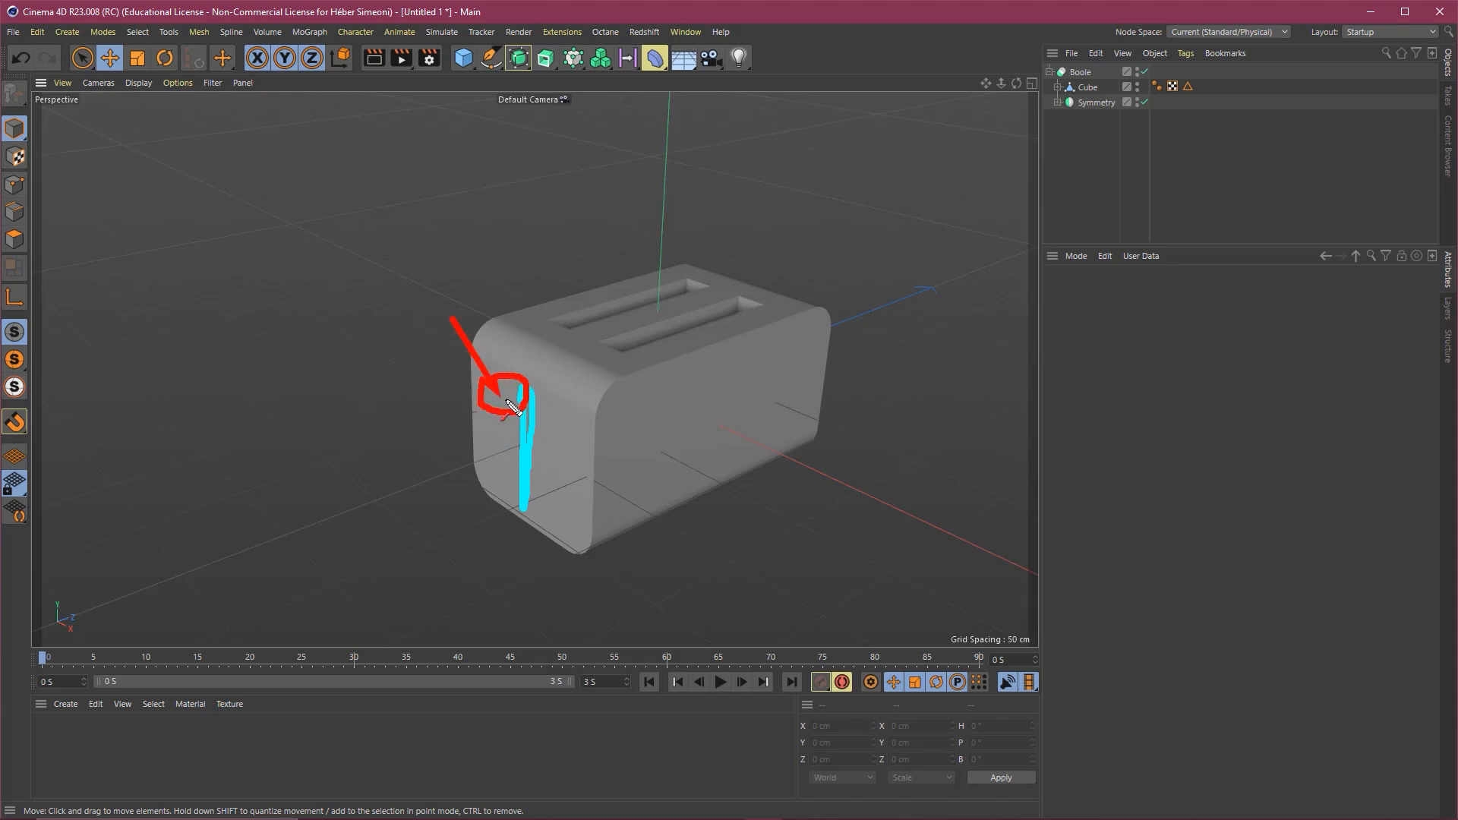
{"action": "left_click_drag", "start_coordinate": [455, 236], "coordinate": [509, 397]}
{"action": "key", "text": "ctrl+z"}
{"action": "key", "text": "ctrl+z"}
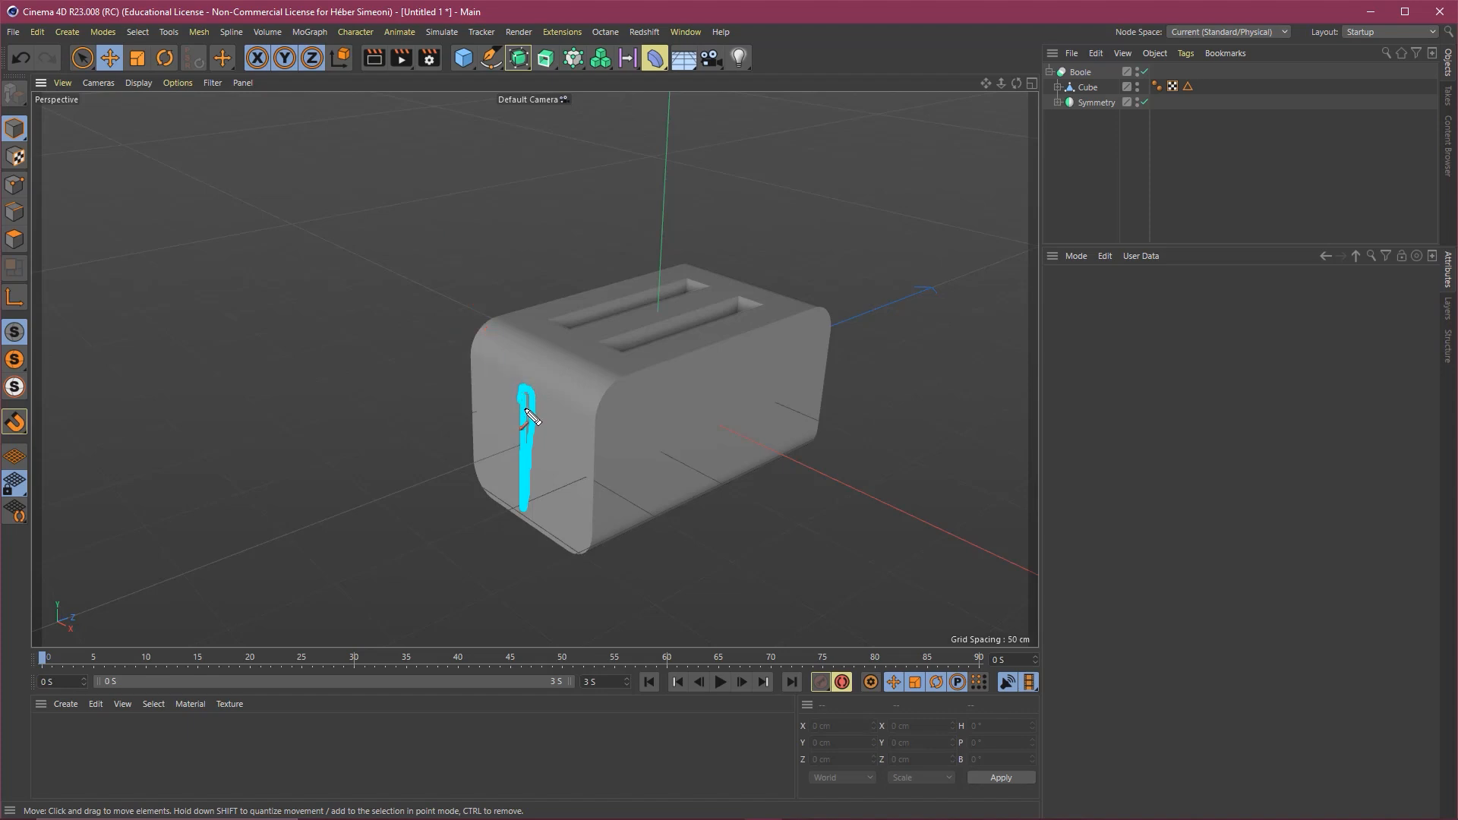
{"action": "mouse_move", "coordinate": [398, 326]}
{"action": "left_mouse_down"}
{"action": "mouse_move", "coordinate": [515, 386]}
{"action": "mouse_move", "coordinate": [521, 443]}
{"action": "mouse_move", "coordinate": [518, 391]}
{"action": "left_mouse_up"}
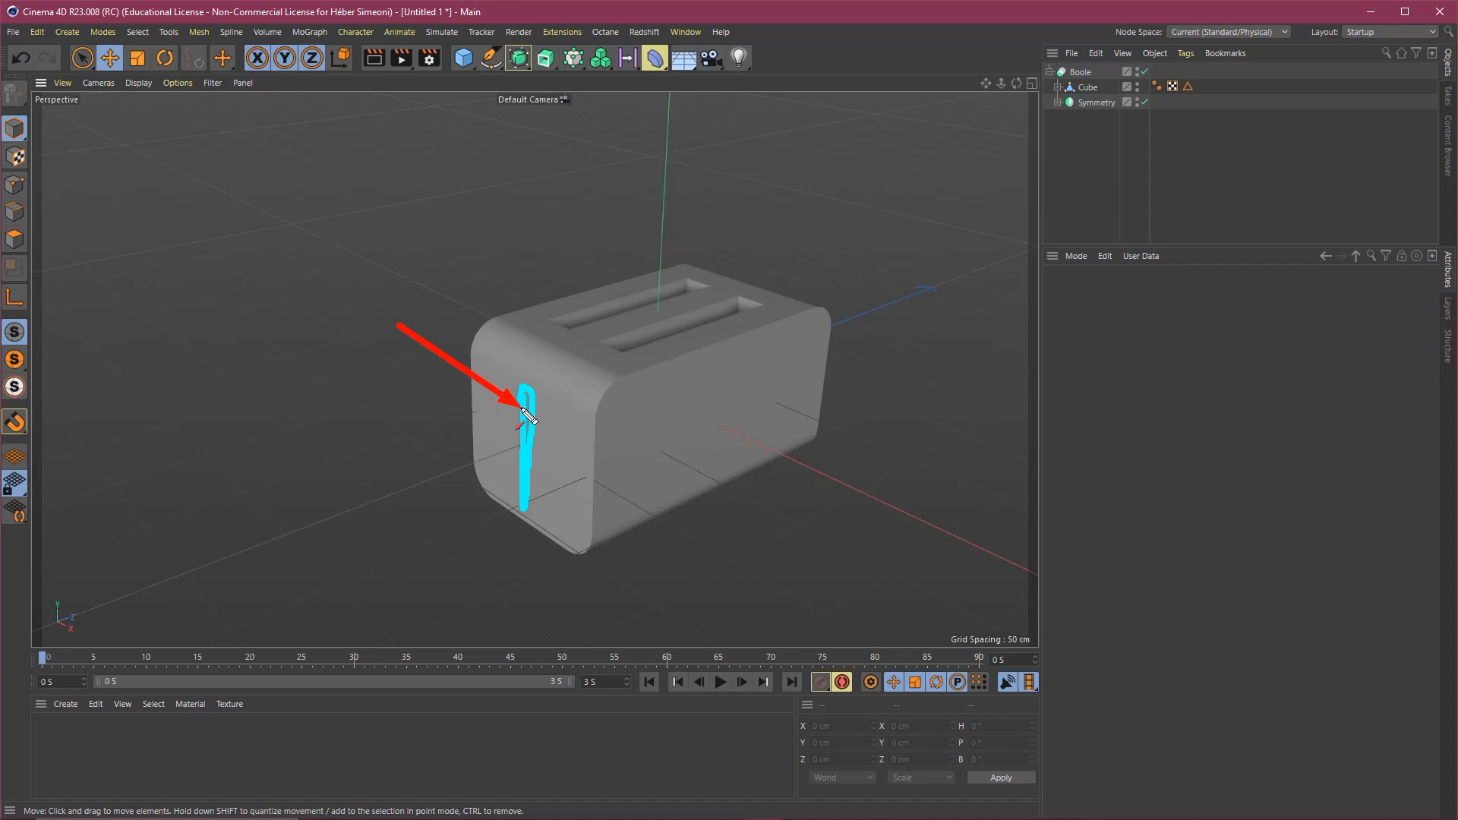
{"action": "key", "text": "Escape"}
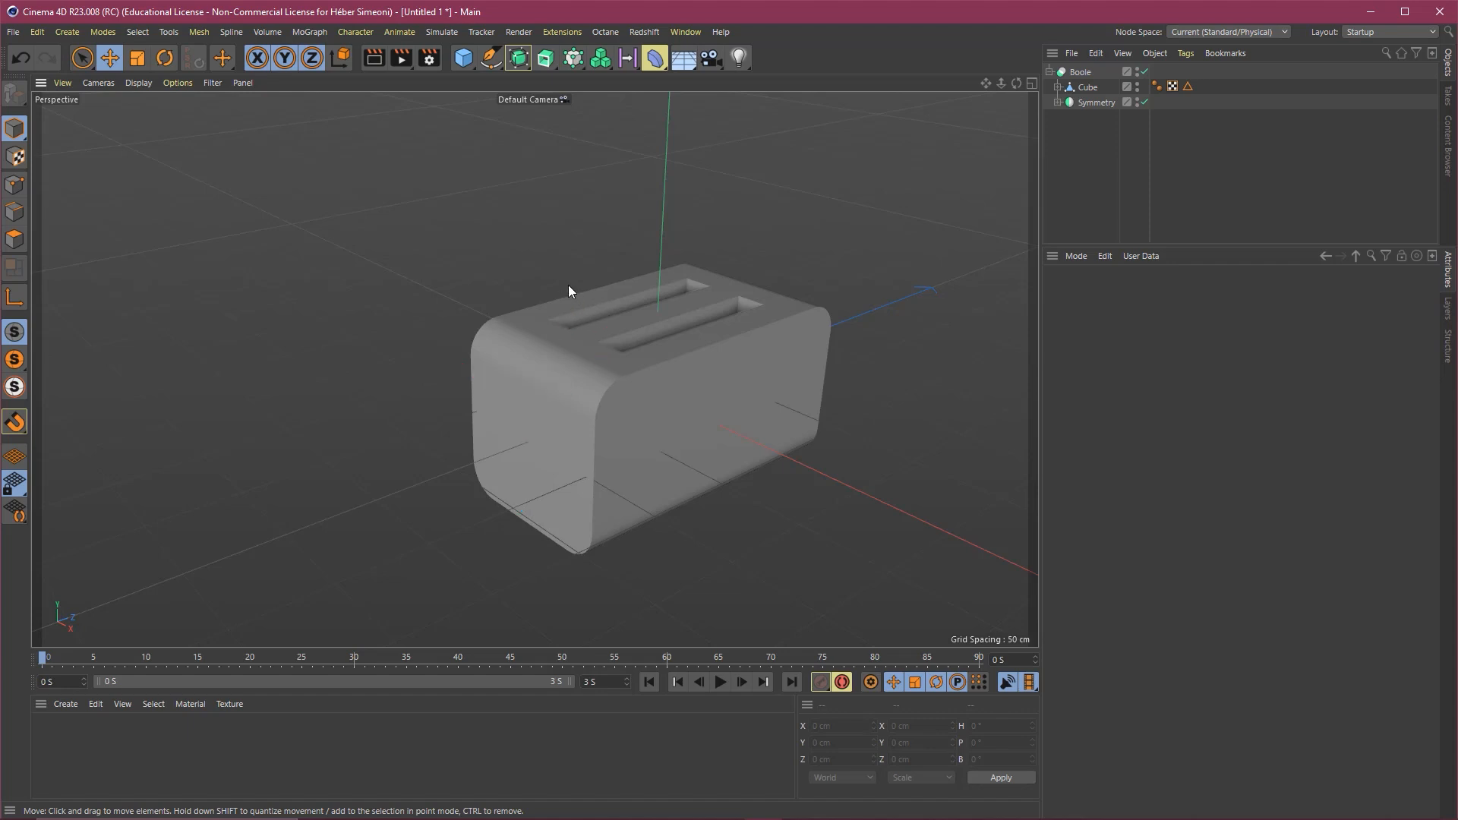
Add a new cube primitive to the scene at the origin.
{"action": "left_click_drag", "start_coordinate": [410, 292], "coordinate": [463, 75]}
{"action": "key", "text": "Escape"}
{"action": "left_click", "coordinate": [465, 62]}
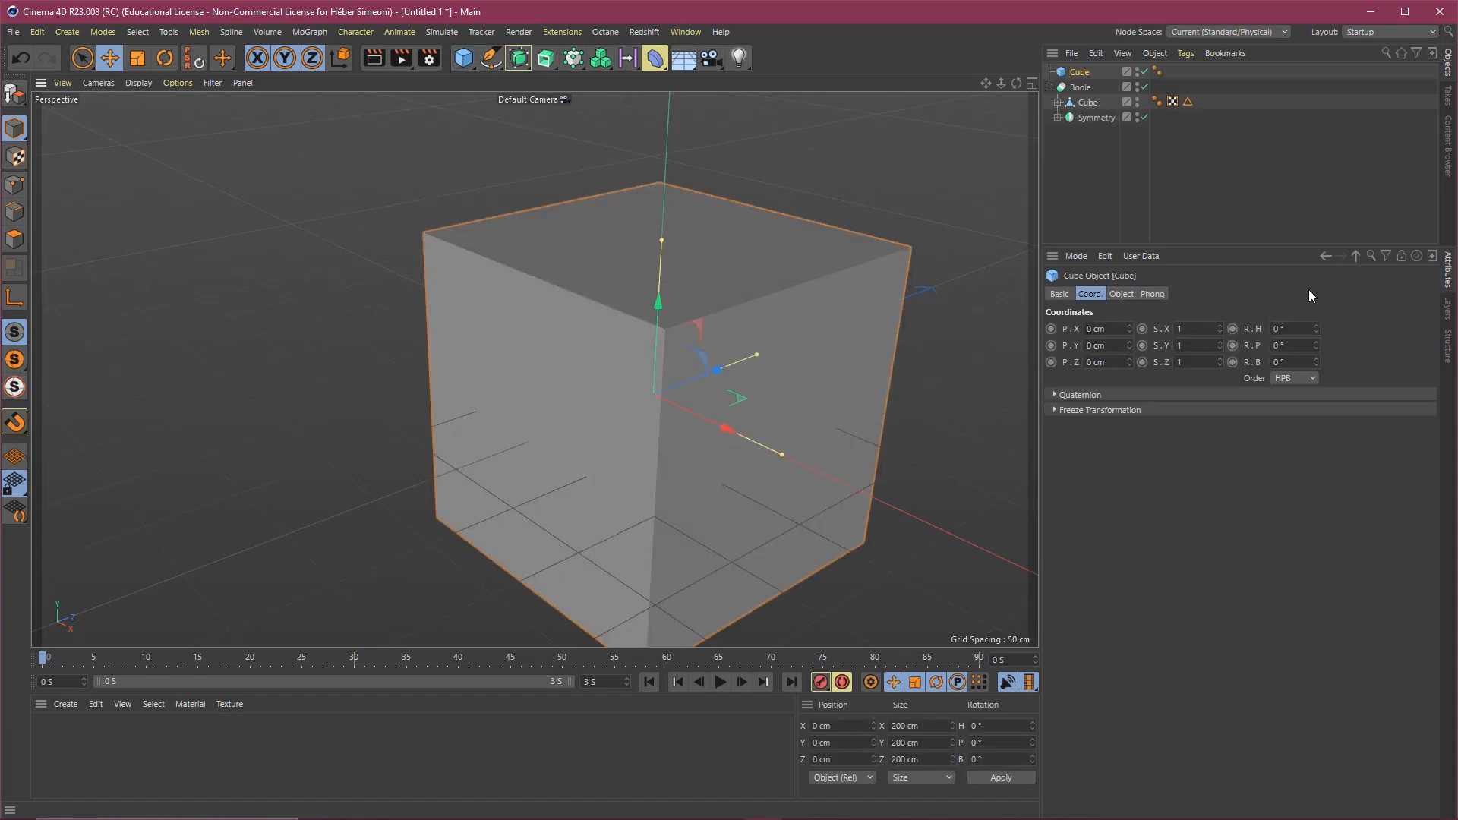
{"action": "left_click_drag", "start_coordinate": [1297, 161], "coordinate": [1444, 266]}
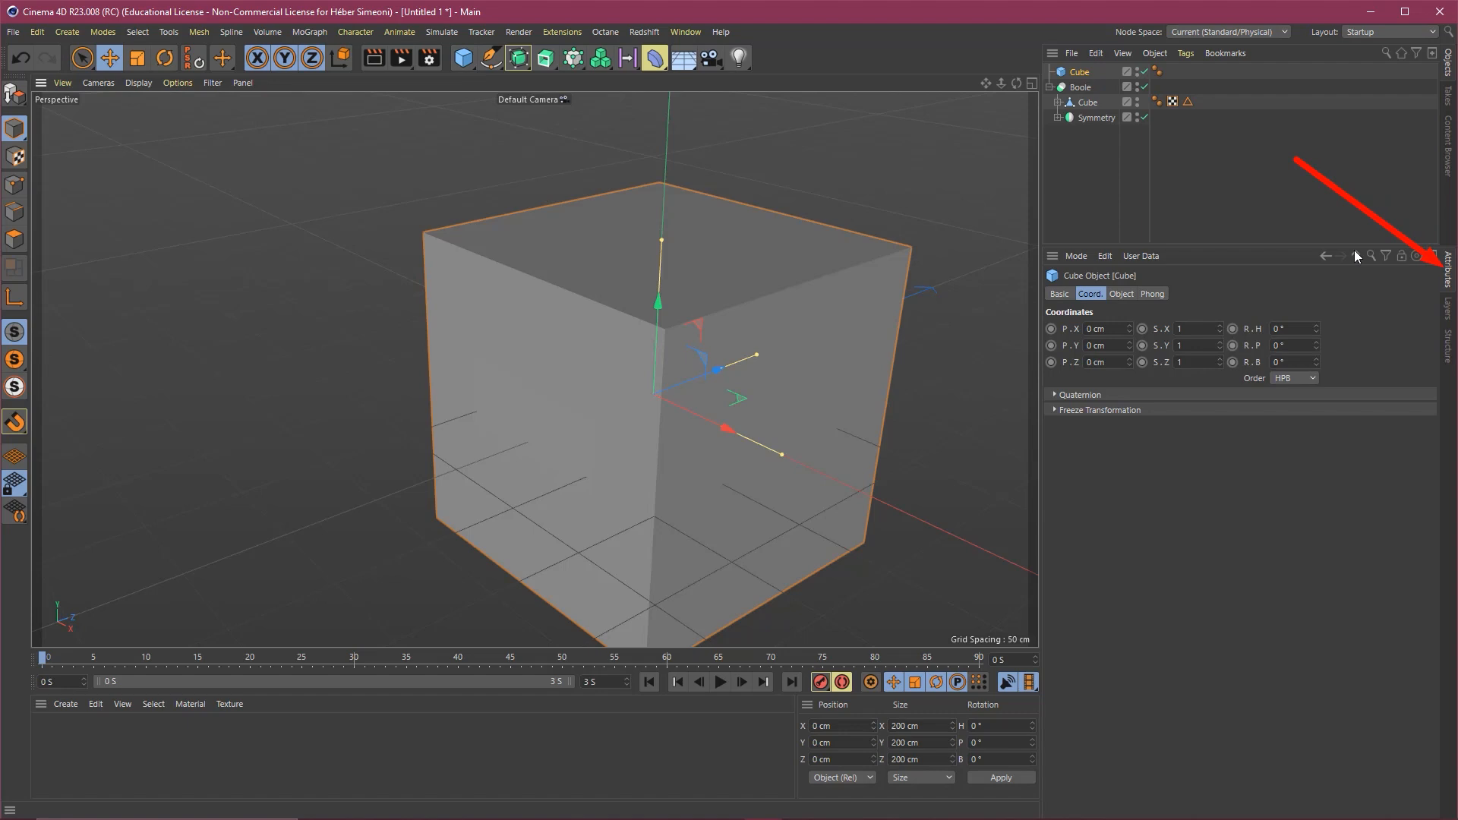
Size the new cube as a thin upright bar, 5 cm in X, 70 cm in Y and 10 cm in Z.
{"action": "left_click", "coordinate": [1118, 294]}
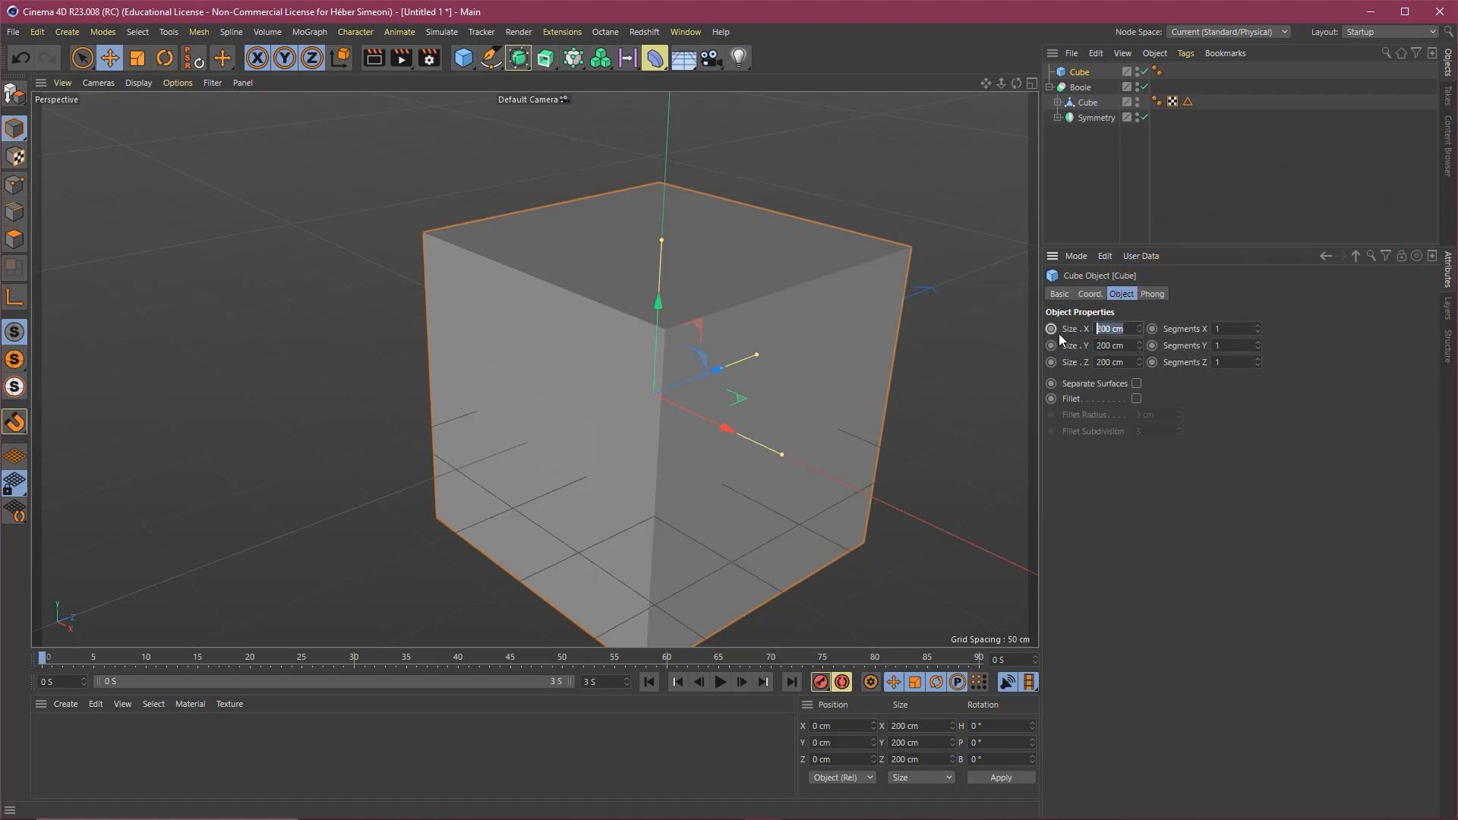
{"action": "type", "text": "5"}
{"action": "key", "text": "Tab"}
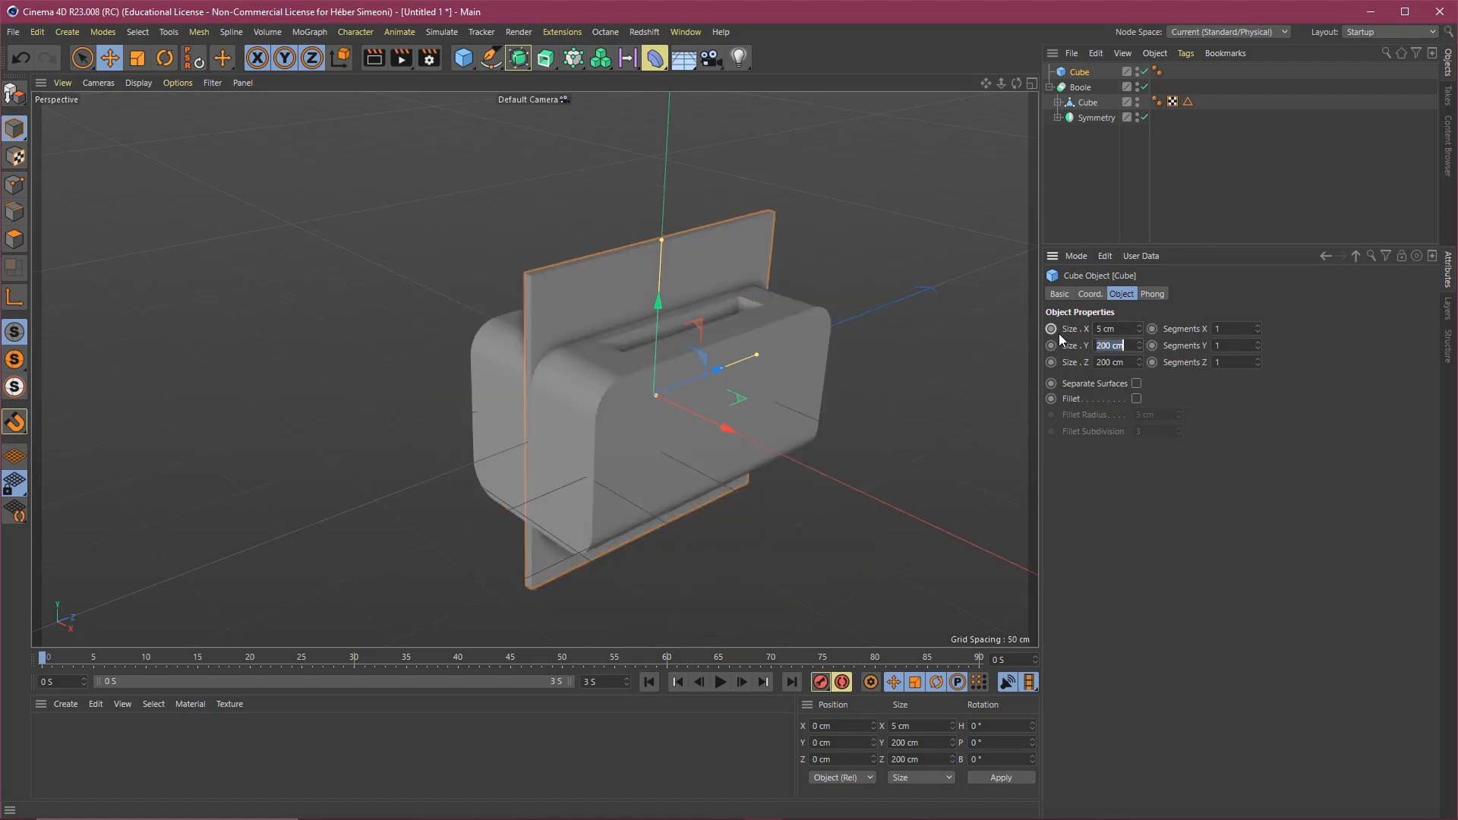
{"action": "type", "text": "70"}
{"action": "key", "text": "Tab"}
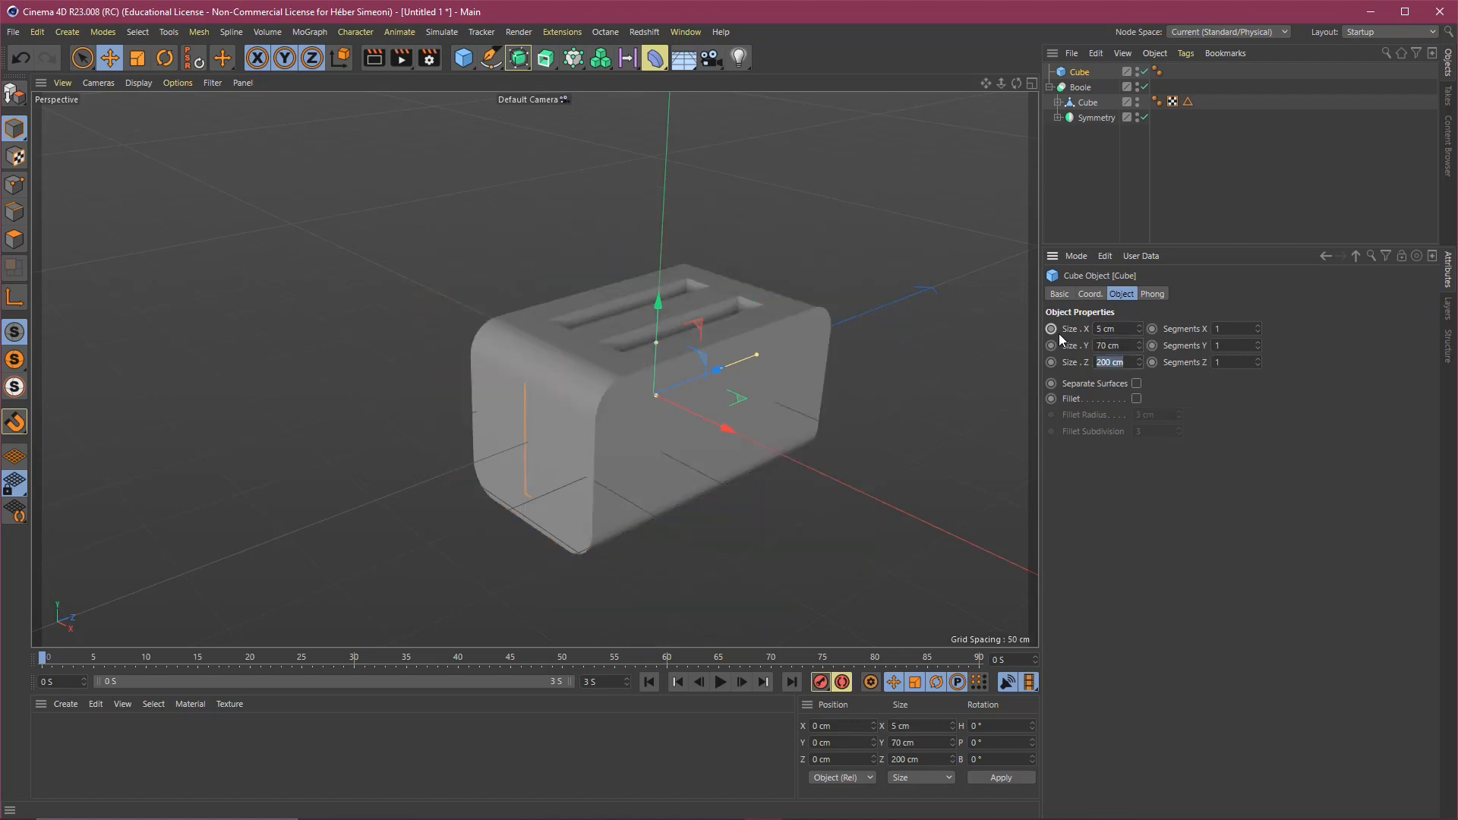
{"action": "key", "text": "shift+Tab"}
{"action": "key", "text": "shift+Tab"}
{"action": "key", "text": "Tab"}
{"action": "key", "text": "Tab"}
{"action": "type", "text": "10"}
{"action": "key", "text": "Return"}
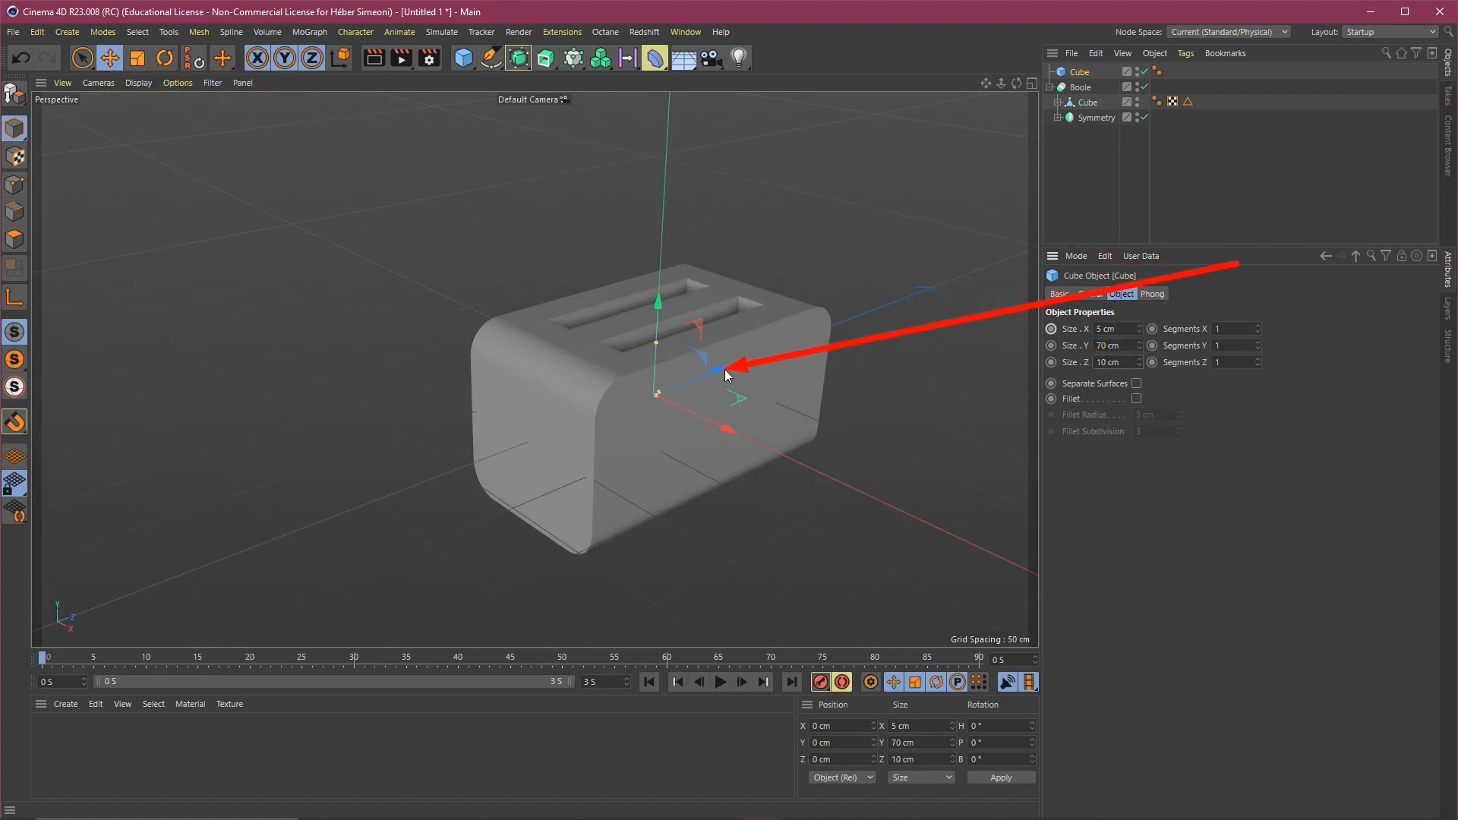
Move the thin bar along Z to about -99 cm so it crosses the toaster's end face, and deselect it.
{"action": "left_click_drag", "start_coordinate": [720, 369], "coordinate": [679, 426]}
{"action": "scroll", "coordinate": [514, 462], "scroll_direction": "up", "scroll_amount": 10}
{"action": "left_click", "coordinate": [379, 460]}
{"action": "scroll", "coordinate": [380, 460], "scroll_direction": "down", "scroll_amount": 5}
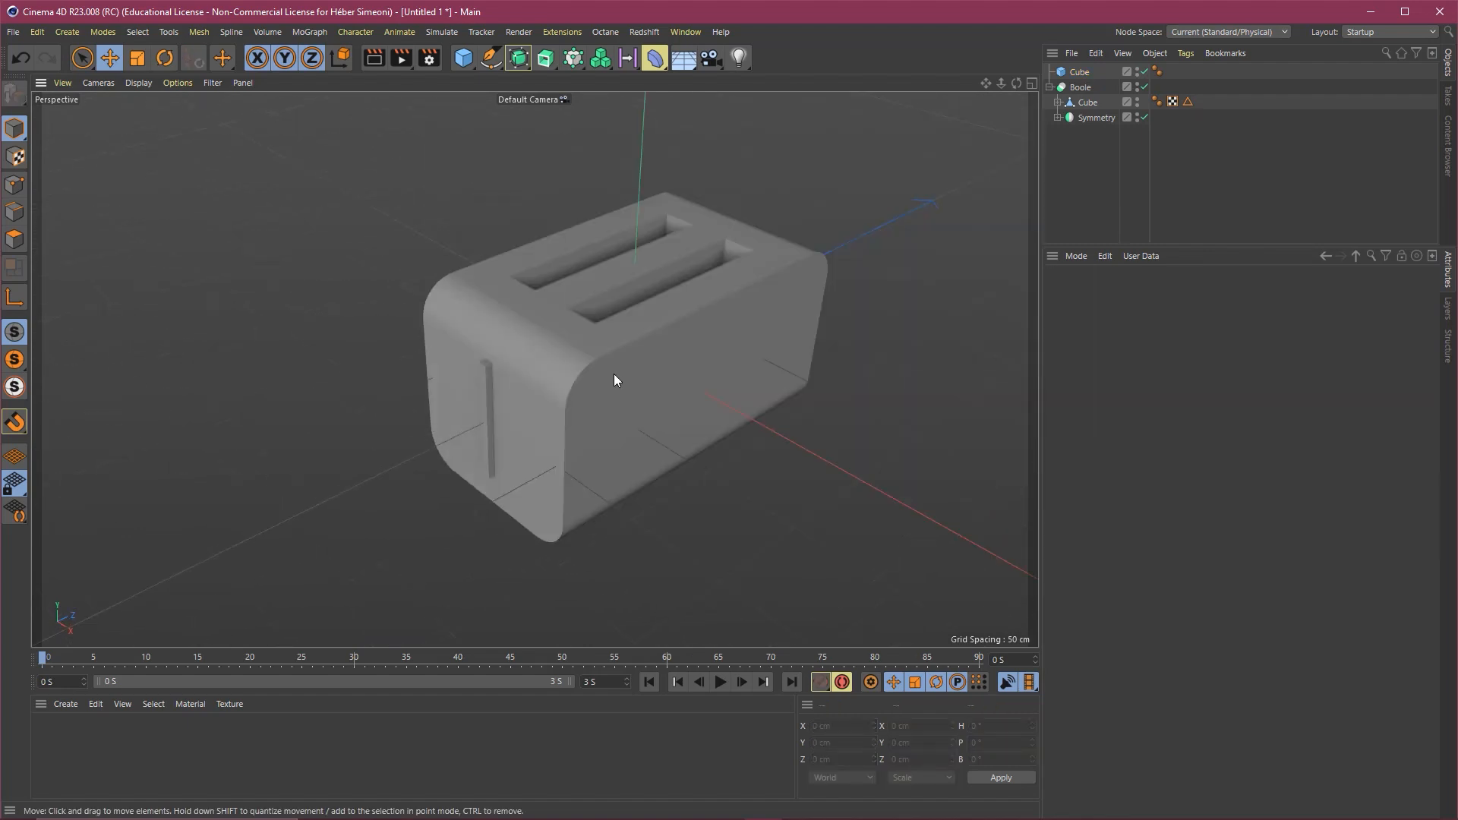
Rename the beveled box inside the Boole as Base torradeira.
{"action": "double_click", "coordinate": [1087, 105]}
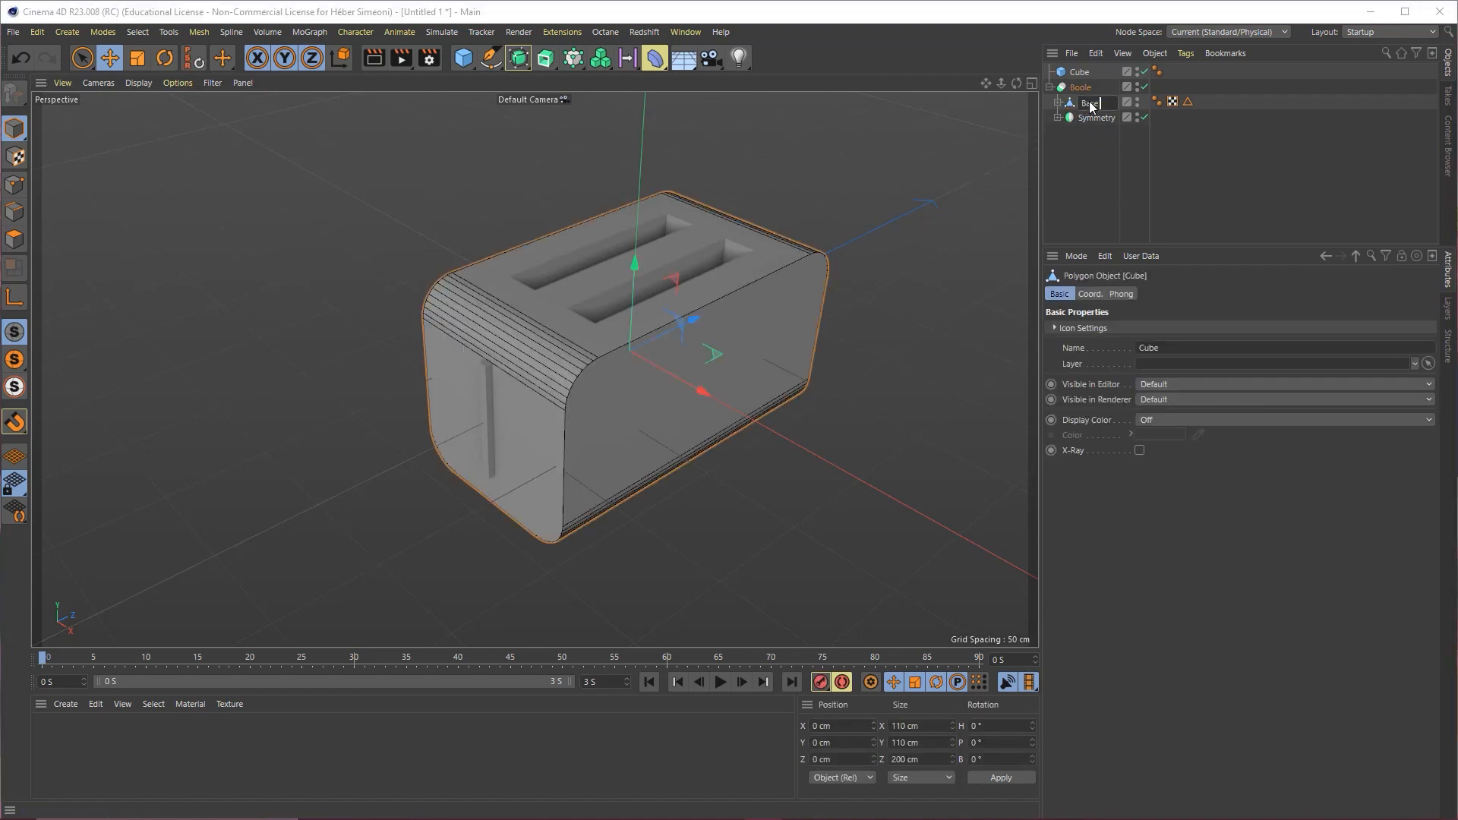
{"action": "type", "text": "Base torradeira"}
{"action": "key", "text": "Return"}
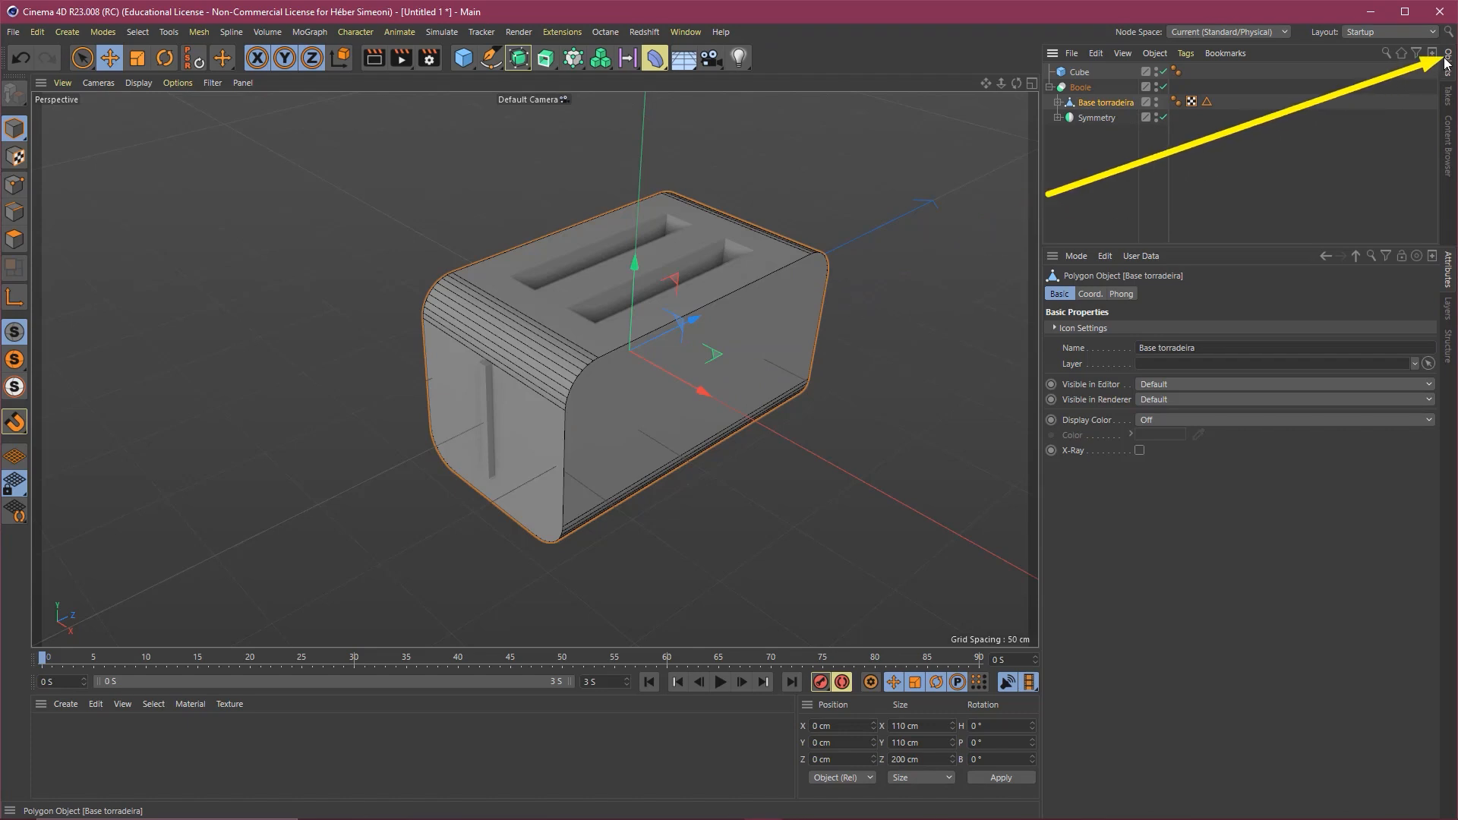
Nest the thin bar in the Boole and group it with the Symmetry object so both are subtracted from the body.
{"action": "left_click", "coordinate": [1077, 73]}
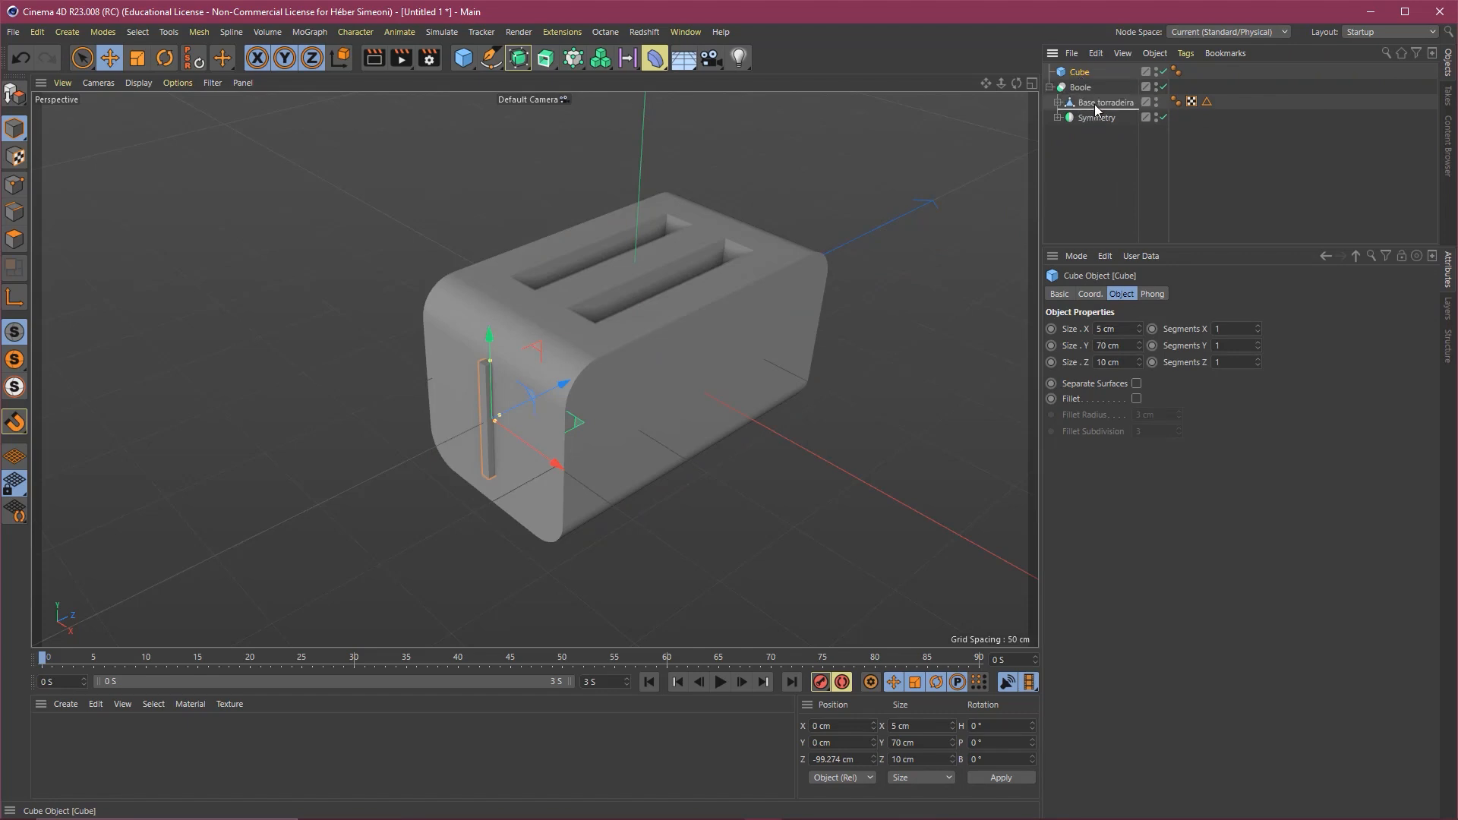
{"action": "left_click_drag", "start_coordinate": [1093, 114], "coordinate": [1093, 115]}
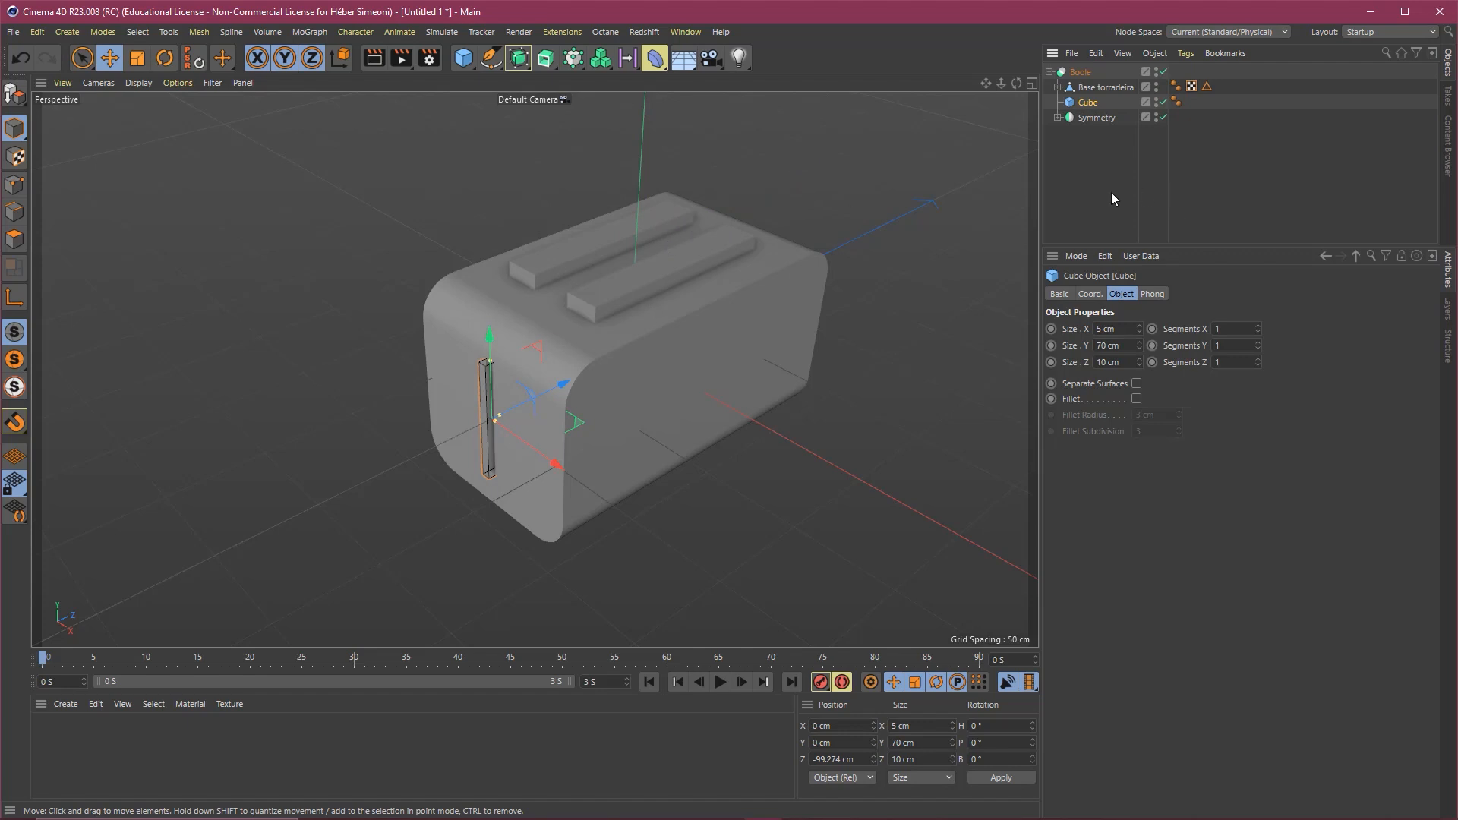
{"action": "left_click", "coordinate": [1088, 118], "text": "ctrl"}
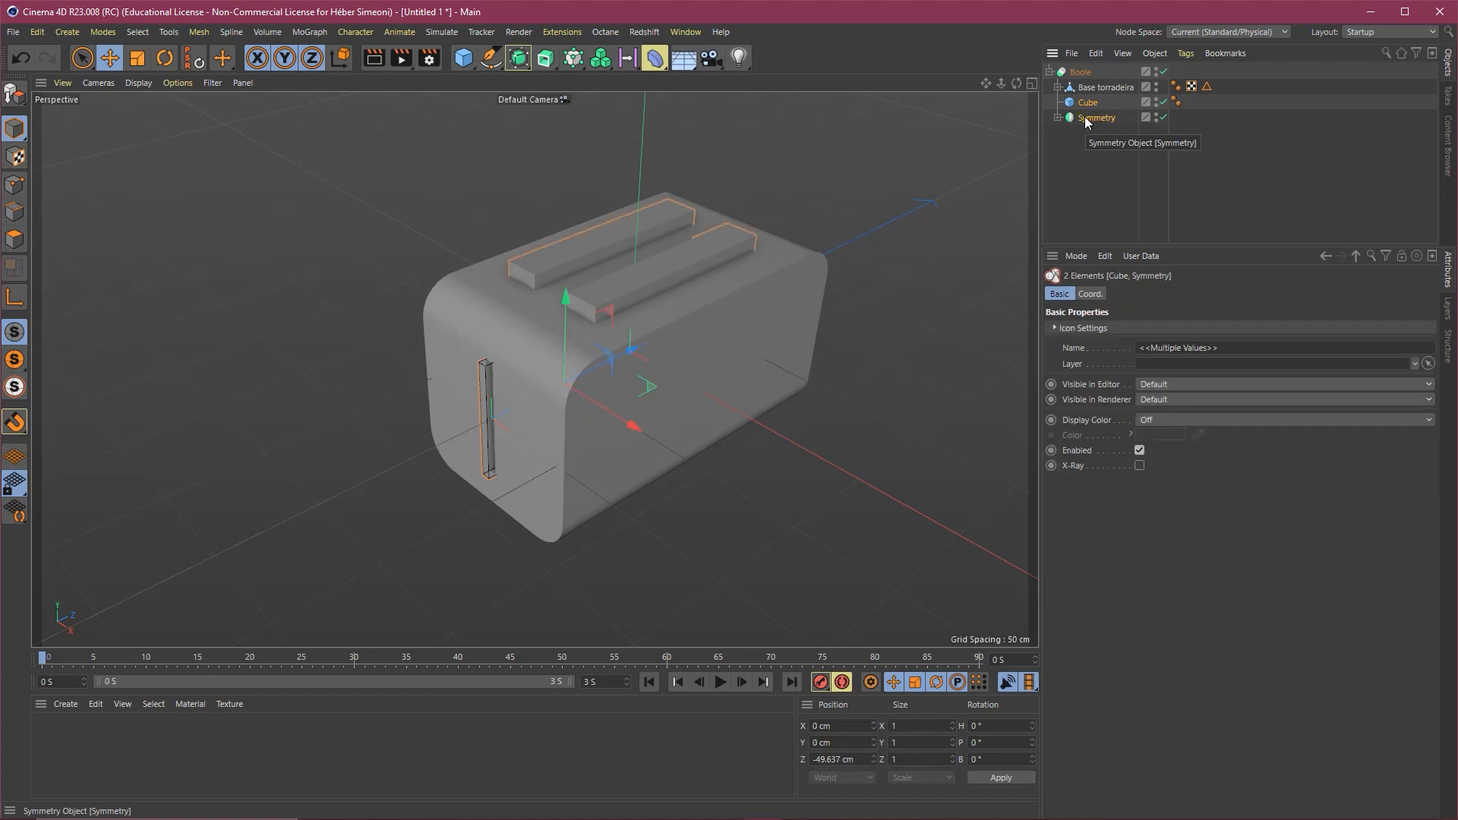
{"action": "key", "text": "alt+g"}
{"action": "left_click", "coordinate": [1132, 150]}
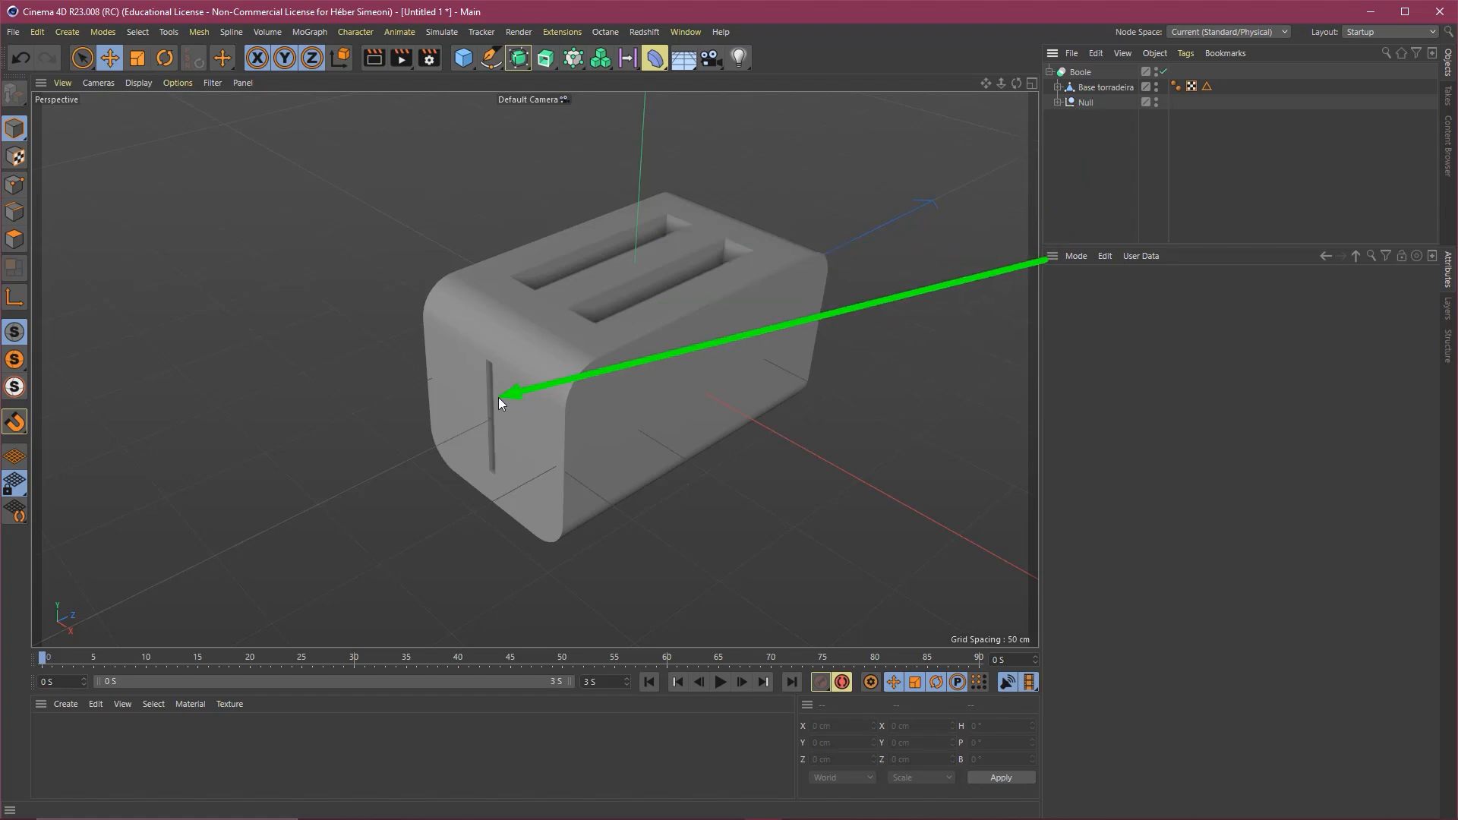
Add another cube for the lever, sized 30 cm in X, 8 cm in Y and 18 cm in Z.
{"action": "key", "text": "Escape"}
{"action": "mouse_move", "coordinate": [534, 368]}
{"action": "left_mouse_down", "text": "alt"}
{"action": "mouse_move", "coordinate": [614, 399]}
{"action": "mouse_move", "coordinate": [553, 360]}
{"action": "left_mouse_up", "text": "alt"}
{"action": "left_click_drag", "start_coordinate": [370, 386], "coordinate": [464, 75]}
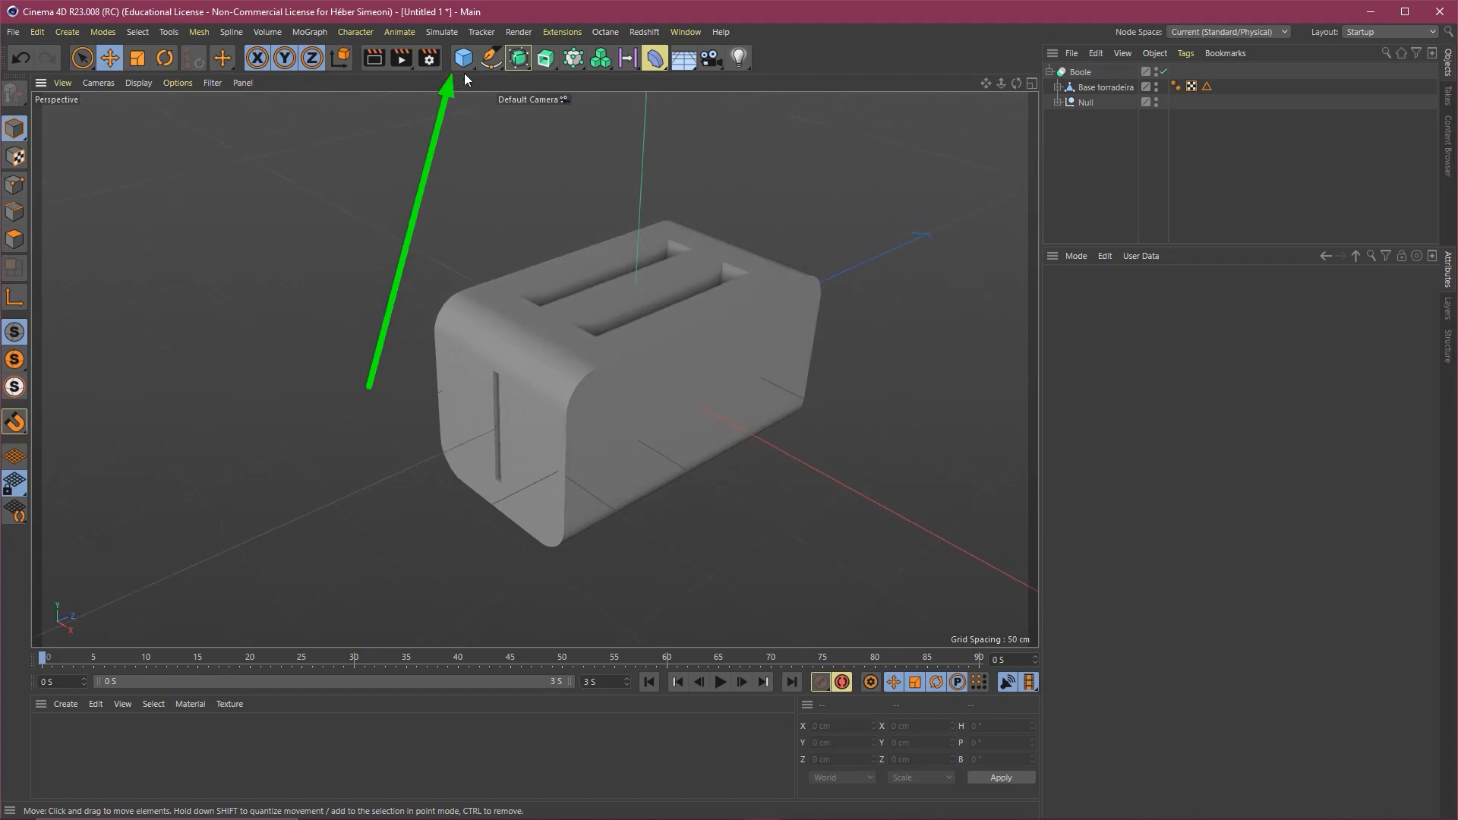
{"action": "left_click", "coordinate": [461, 59]}
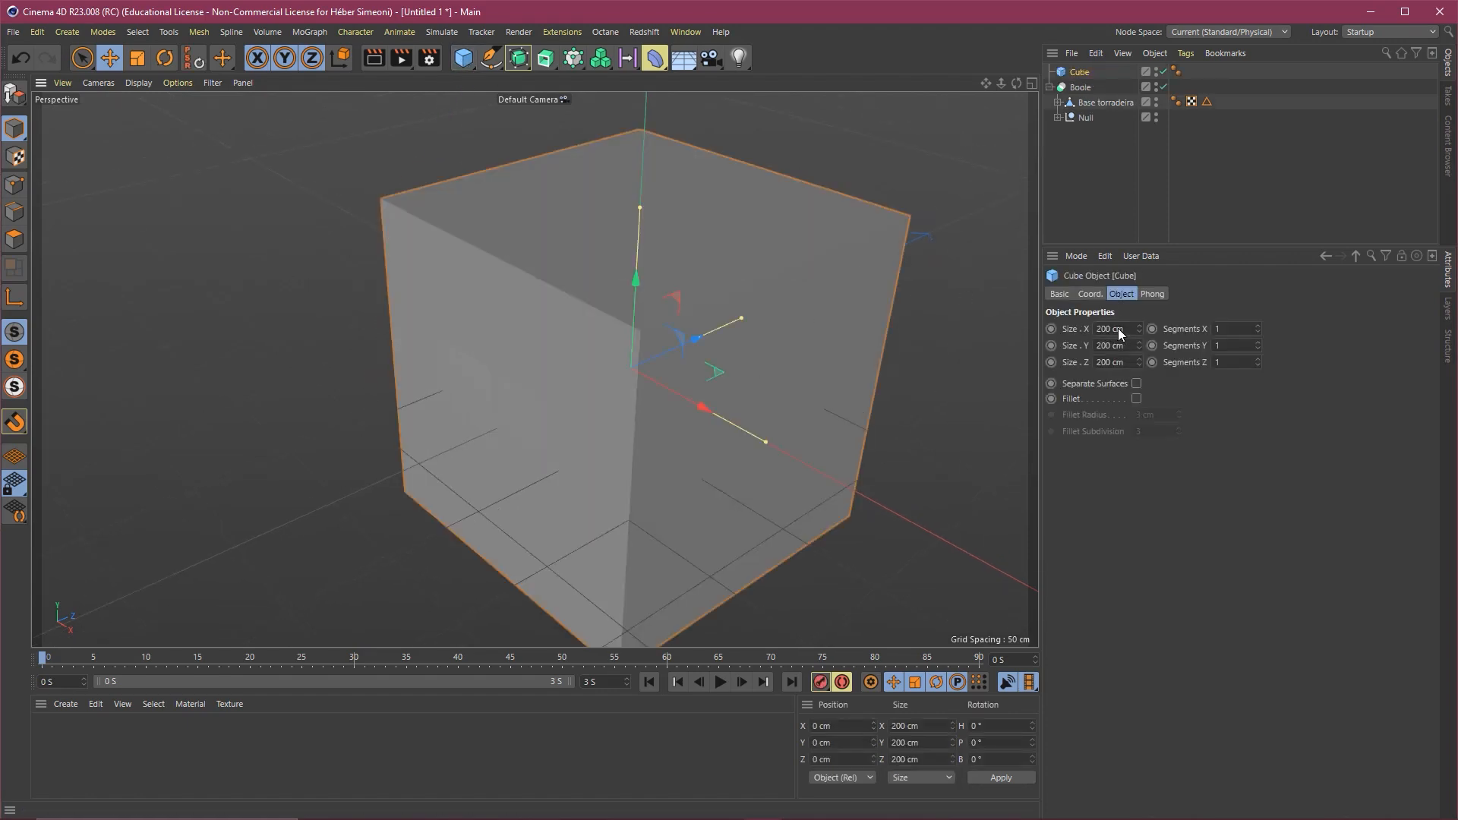
{"action": "mouse_move", "coordinate": [1248, 194]}
{"action": "left_mouse_down"}
{"action": "mouse_move", "coordinate": [1121, 289]}
{"action": "mouse_move", "coordinate": [1129, 325]}
{"action": "mouse_move", "coordinate": [1439, 271]}
{"action": "mouse_move", "coordinate": [1135, 298]}
{"action": "mouse_move", "coordinate": [1129, 325]}
{"action": "left_mouse_up"}
{"action": "left_click_drag", "start_coordinate": [1128, 328], "coordinate": [1067, 332]}
{"action": "type", "text": "30"}
{"action": "key", "text": "Tab"}
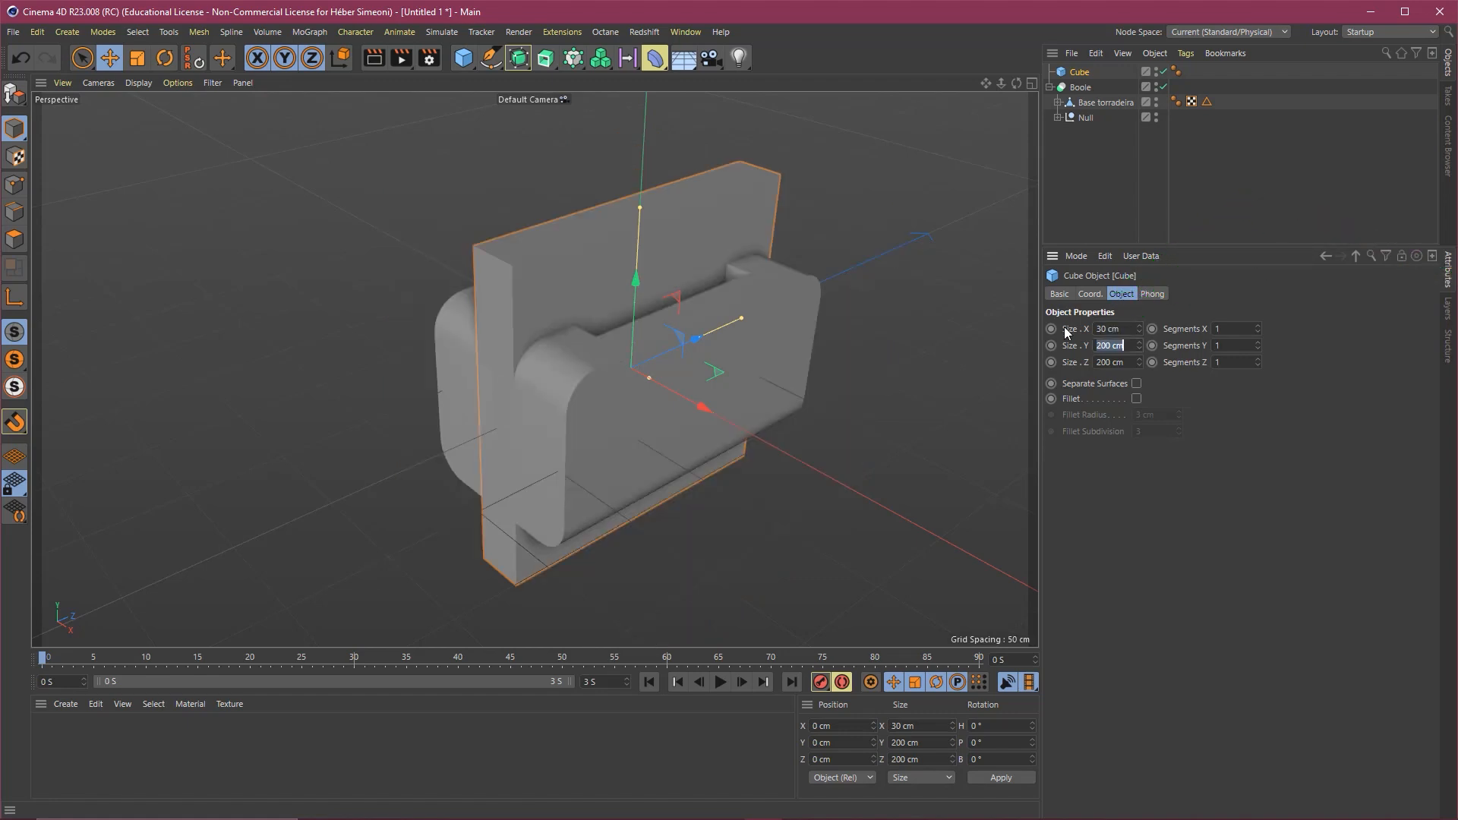
{"action": "type", "text": "8"}
{"action": "key", "text": "Tab"}
{"action": "type", "text": "18"}
{"action": "key", "text": "Tab"}
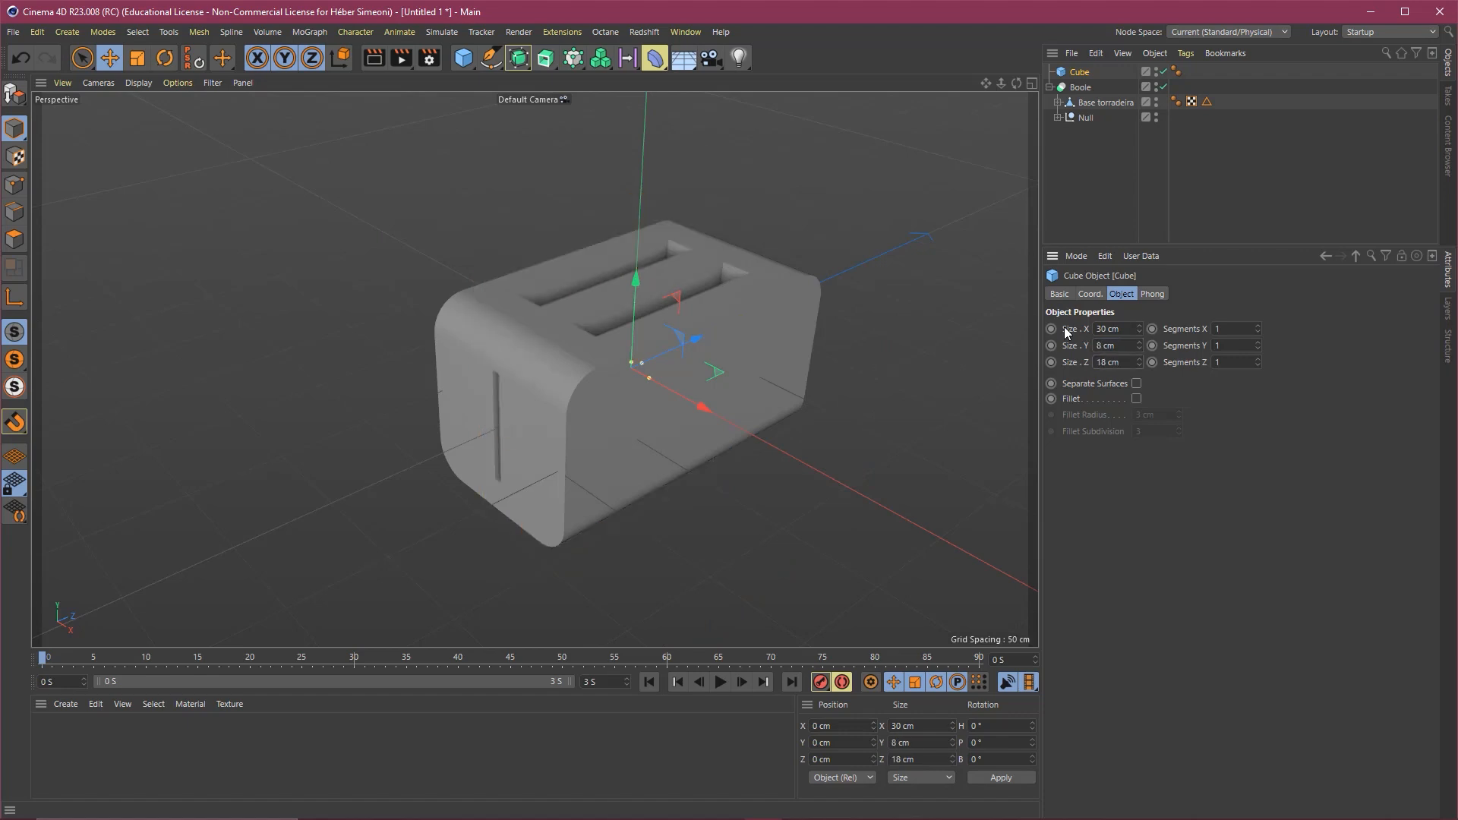
Move the lever block along Z to about -114 cm, in front of the narrow vertical slot.
{"action": "left_click_drag", "start_coordinate": [699, 339], "coordinate": [488, 425]}
{"action": "right_click_drag", "start_coordinate": [488, 425], "coordinate": [573, 382], "text": "alt"}
{"action": "left_click_drag", "start_coordinate": [460, 442], "coordinate": [438, 404], "text": "alt"}
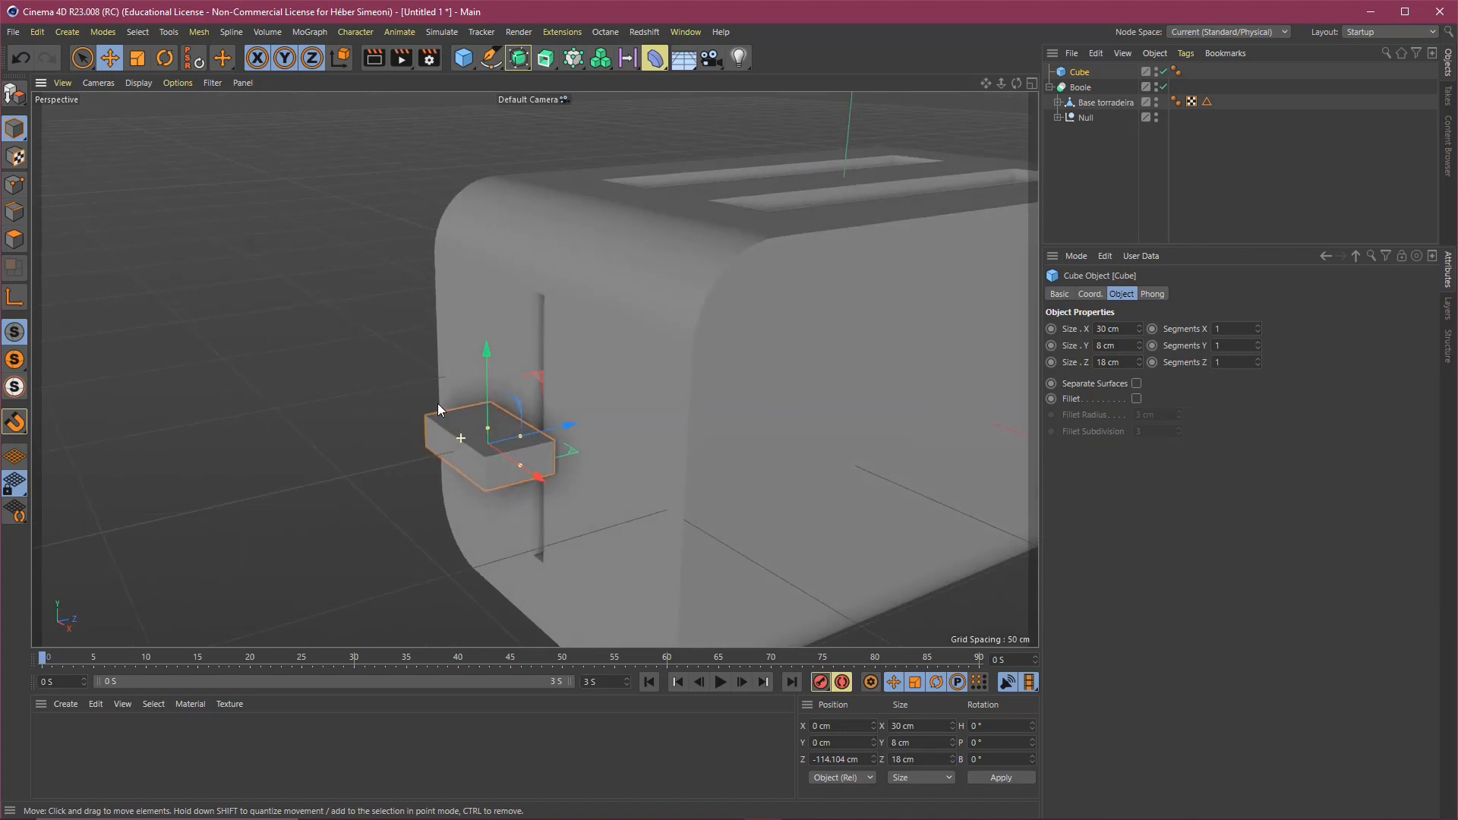
Enable Fillet on the lever block with a 1 cm fillet radius.
{"action": "mouse_move", "coordinate": [1114, 54]}
{"action": "left_mouse_down"}
{"action": "mouse_move", "coordinate": [1129, 290]}
{"action": "mouse_move", "coordinate": [1070, 408]}
{"action": "mouse_move", "coordinate": [1138, 399]}
{"action": "left_mouse_up"}
{"action": "left_click", "coordinate": [1137, 398]}
{"action": "mouse_move", "coordinate": [1204, 312]}
{"action": "left_mouse_down"}
{"action": "mouse_move", "coordinate": [1064, 427]}
{"action": "mouse_move", "coordinate": [1165, 416]}
{"action": "mouse_move", "coordinate": [1100, 410]}
{"action": "left_mouse_up"}
{"action": "type", "text": "1"}
{"action": "key", "text": "Return"}
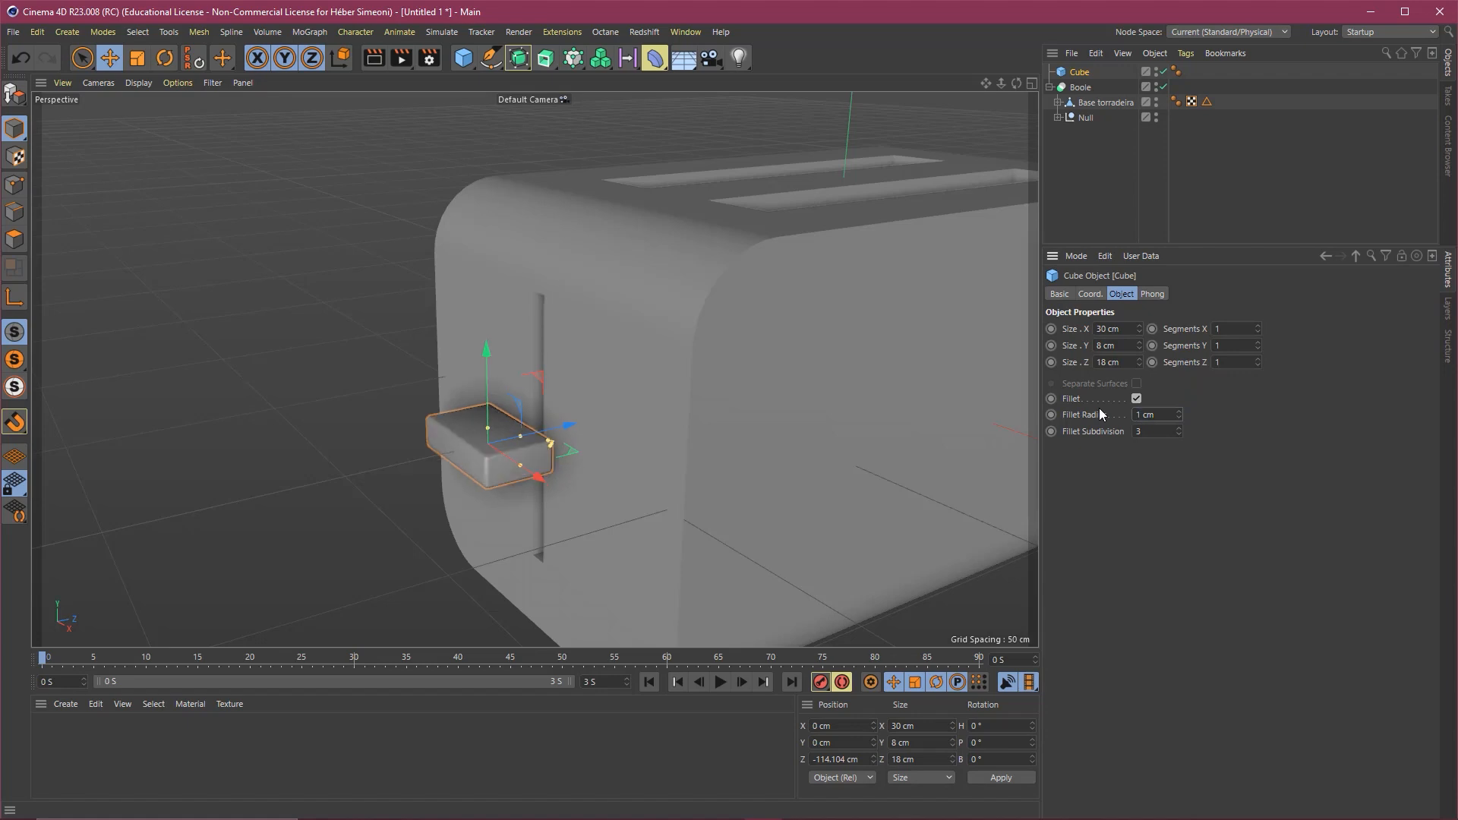
Reposition the lever block against the end face, raise it near the vertical slot's upper end, and deselect it.
{"action": "left_click_drag", "start_coordinate": [417, 335], "coordinate": [414, 337]}
{"action": "scroll", "coordinate": [437, 444], "scroll_direction": "down", "scroll_amount": 5}
{"action": "left_click_drag", "start_coordinate": [386, 472], "coordinate": [334, 439], "text": "alt"}
{"action": "scroll", "coordinate": [440, 459], "scroll_direction": "up", "scroll_amount": 10}
{"action": "left_click_drag", "start_coordinate": [440, 459], "coordinate": [518, 453], "text": "alt"}
{"action": "scroll", "coordinate": [553, 424], "scroll_direction": "down", "scroll_amount": 3}
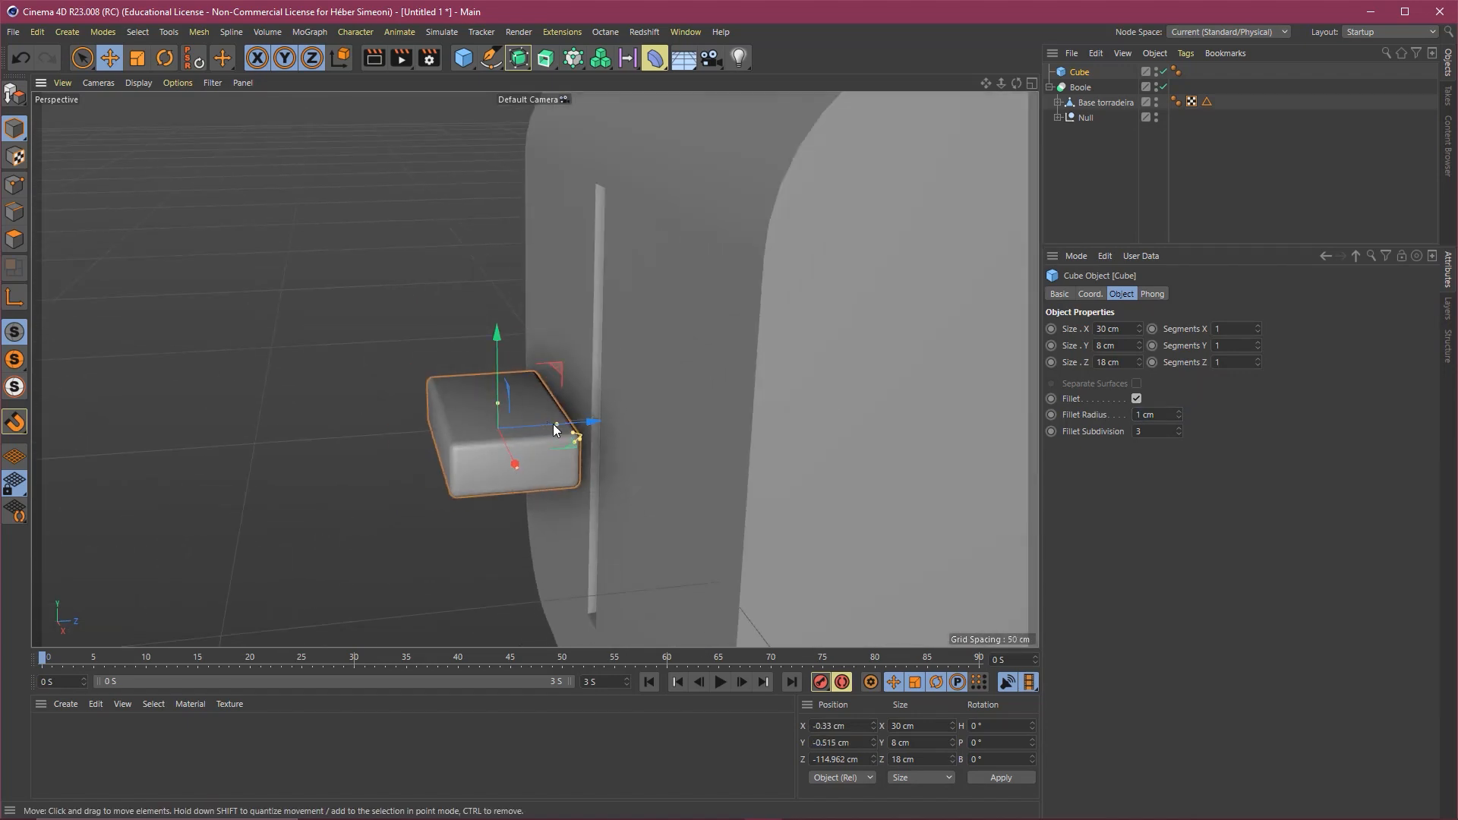
{"action": "left_click_drag", "start_coordinate": [538, 385], "coordinate": [585, 375], "text": "alt"}
{"action": "left_click_drag", "start_coordinate": [534, 303], "coordinate": [586, 441]}
{"action": "key", "text": "ctrl+z"}
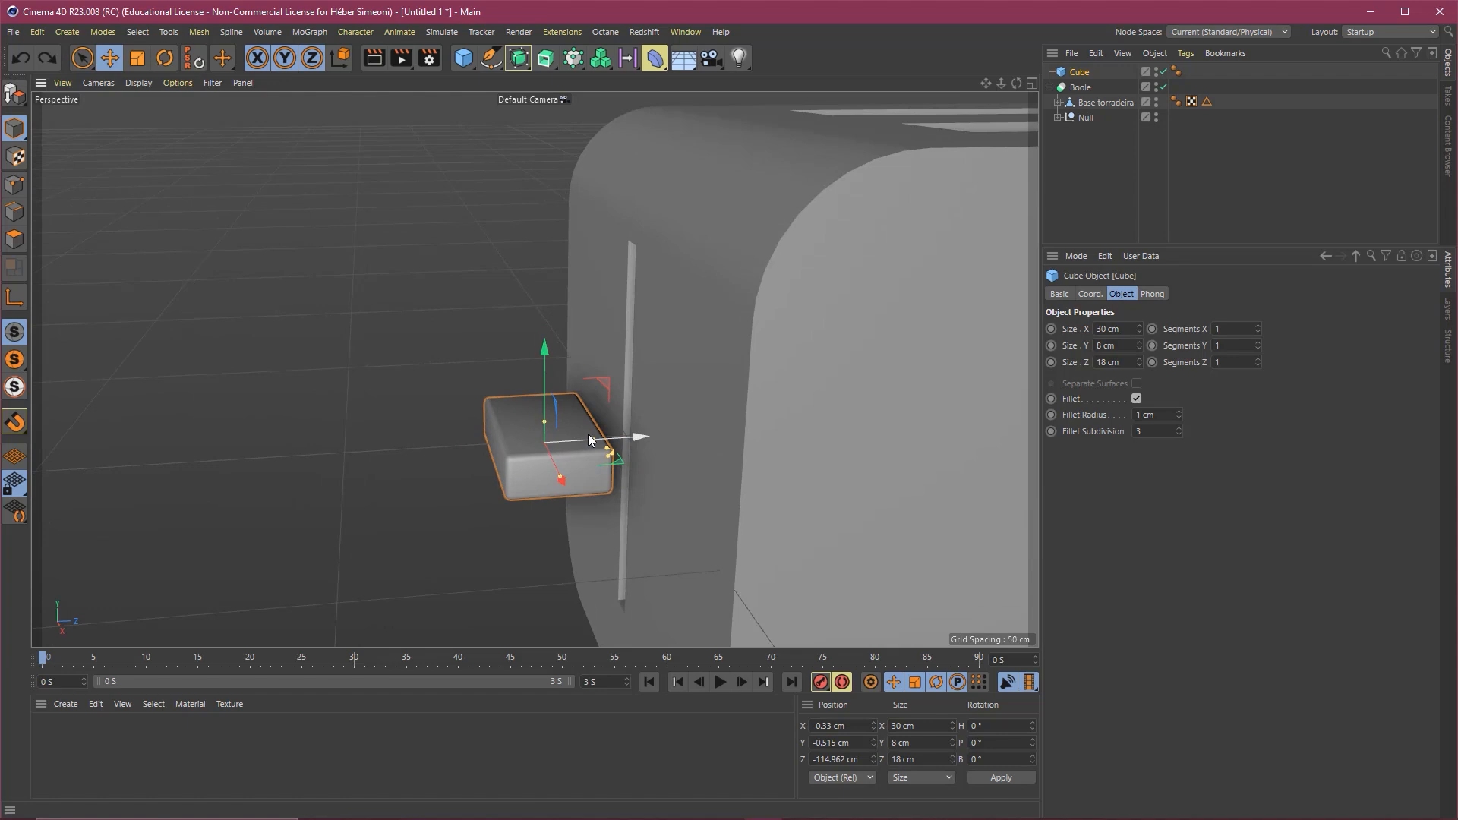
{"action": "left_click_drag", "start_coordinate": [589, 439], "coordinate": [518, 167], "text": "alt"}
{"action": "left_click_drag", "start_coordinate": [638, 249], "coordinate": [588, 370], "text": "alt"}
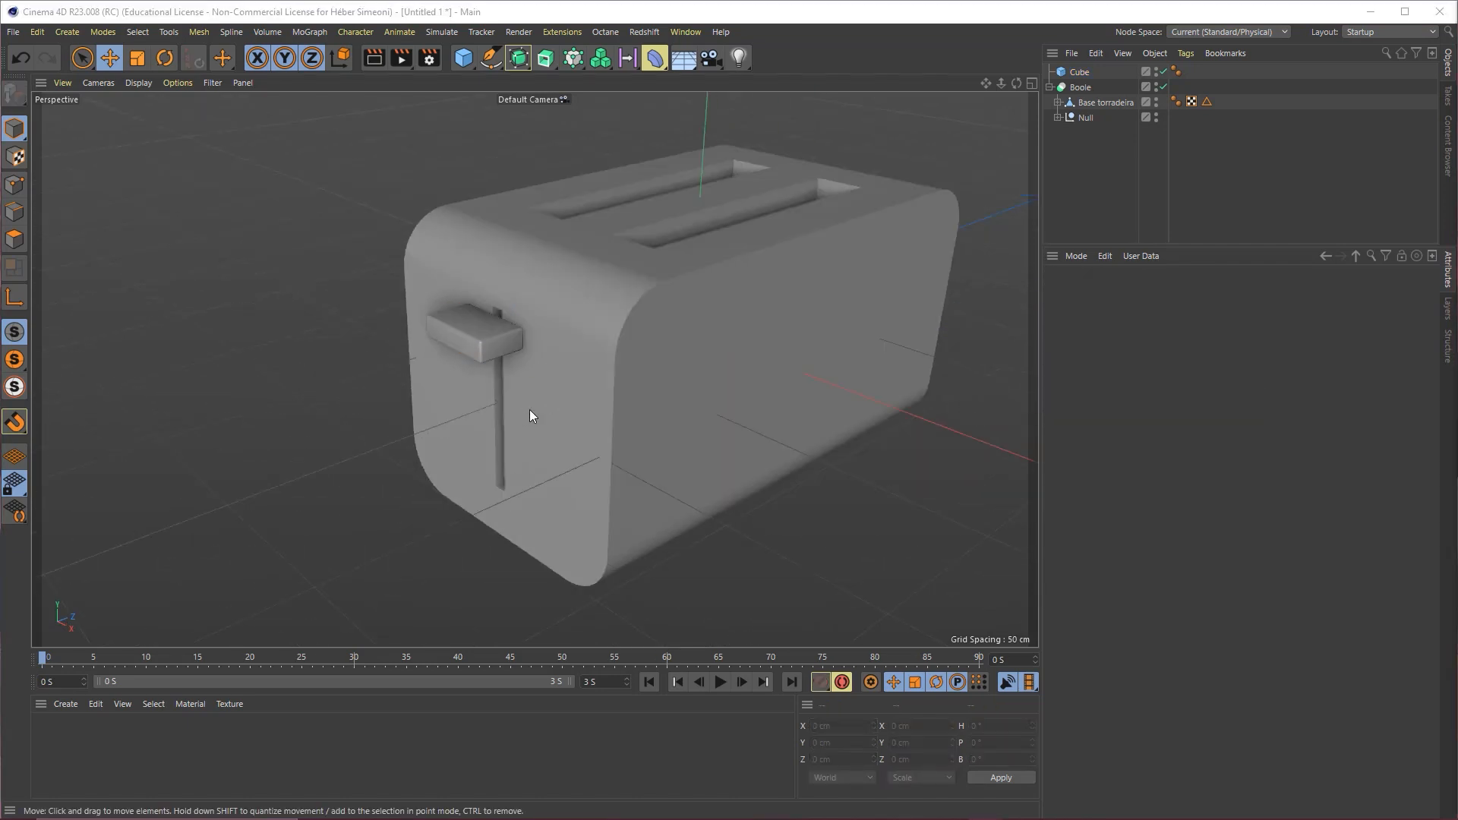
Add a cylinder with a 9 cm radius and a 10 cm height.
{"action": "mouse_move", "coordinate": [862, 191]}
{"action": "left_mouse_down"}
{"action": "mouse_move", "coordinate": [608, 306]}
{"action": "mouse_move", "coordinate": [570, 384]}
{"action": "mouse_move", "coordinate": [650, 414]}
{"action": "mouse_move", "coordinate": [576, 468]}
{"action": "mouse_move", "coordinate": [531, 545]}
{"action": "mouse_move", "coordinate": [563, 506]}
{"action": "mouse_move", "coordinate": [486, 378]}
{"action": "mouse_move", "coordinate": [448, 66]}
{"action": "mouse_move", "coordinate": [466, 63]}
{"action": "left_mouse_up"}
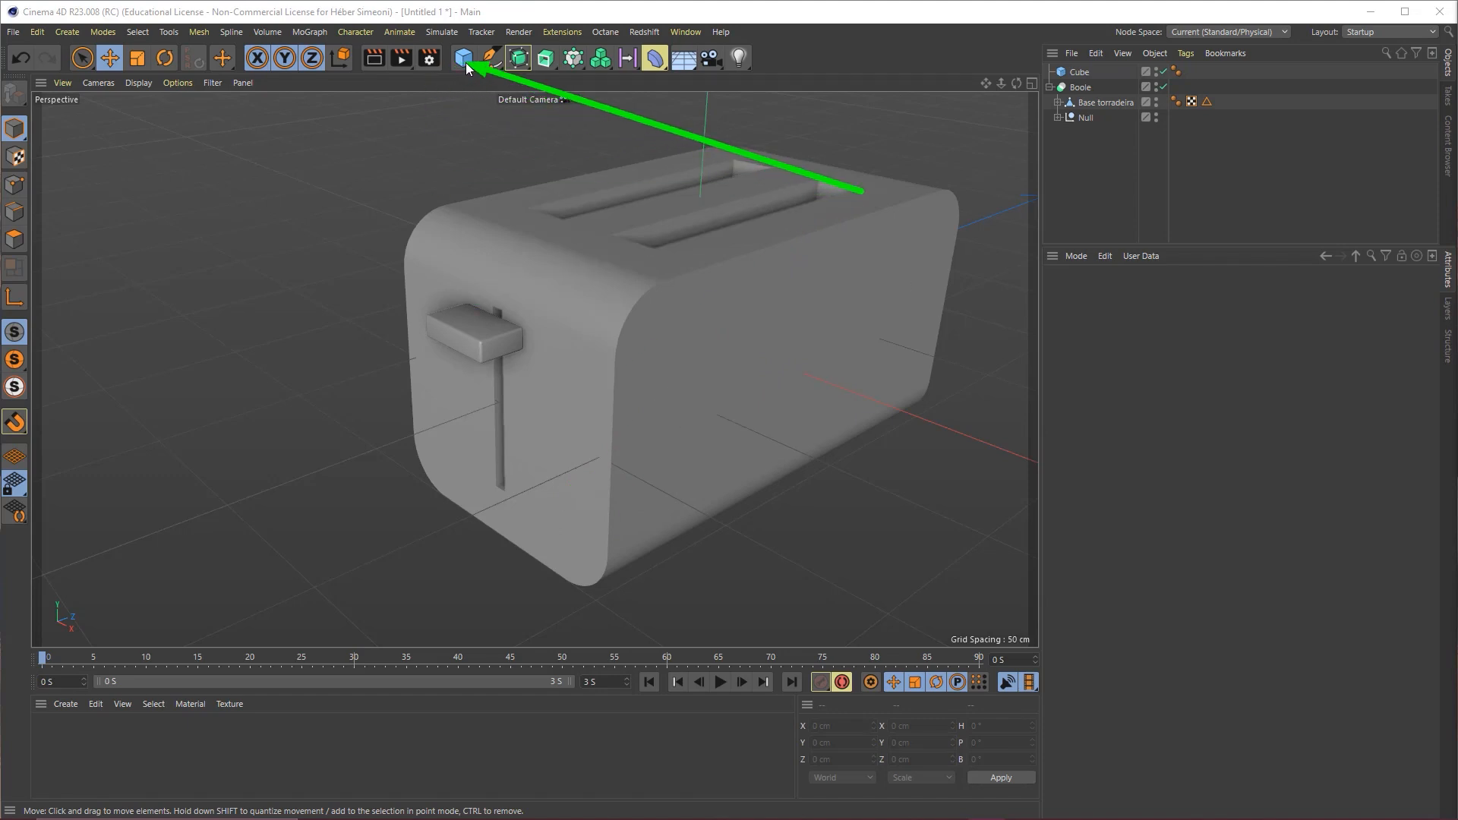
{"action": "left_click", "coordinate": [465, 60]}
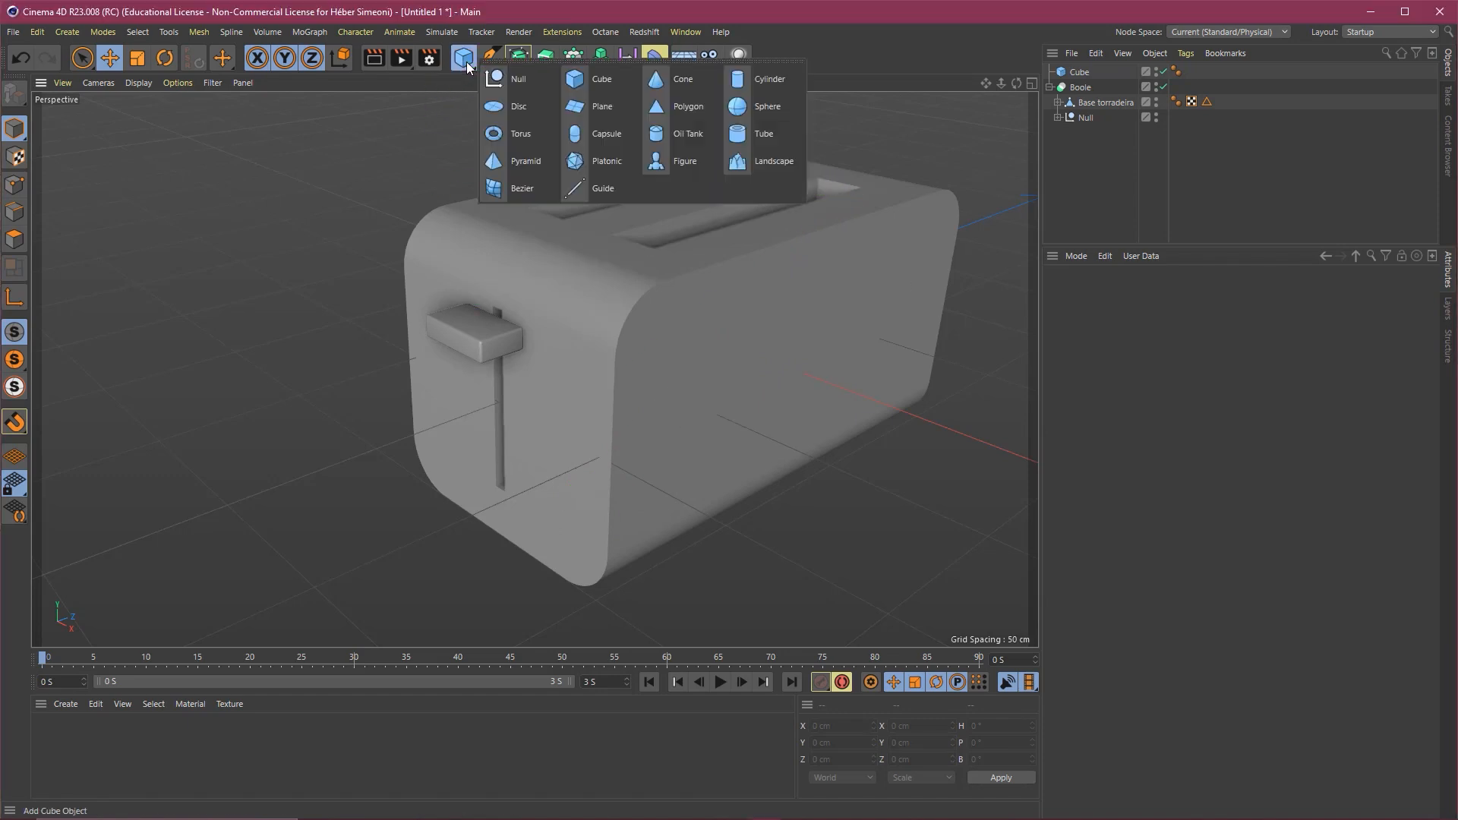
{"action": "left_click", "coordinate": [763, 81]}
{"action": "mouse_move", "coordinate": [695, 371]}
{"action": "left_mouse_down", "text": "alt"}
{"action": "mouse_move", "coordinate": [647, 381]}
{"action": "mouse_move", "coordinate": [674, 351]}
{"action": "left_mouse_up", "text": "alt"}
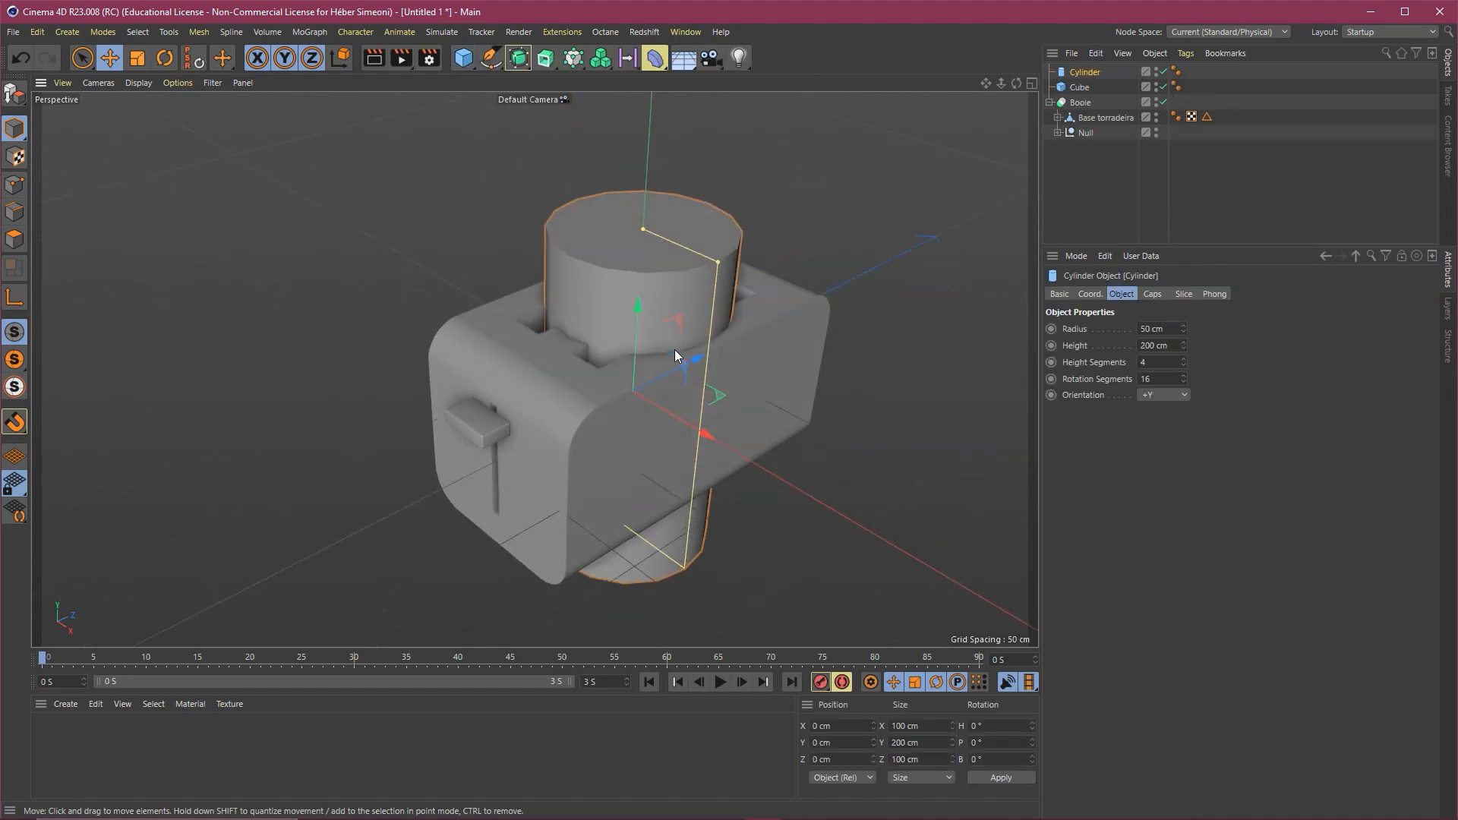
{"action": "mouse_move", "coordinate": [927, 293]}
{"action": "left_mouse_down"}
{"action": "mouse_move", "coordinate": [1068, 67]}
{"action": "mouse_move", "coordinate": [1109, 73]}
{"action": "mouse_move", "coordinate": [1433, 277]}
{"action": "left_mouse_up"}
{"action": "left_click_drag", "start_coordinate": [1166, 326], "coordinate": [1119, 330]}
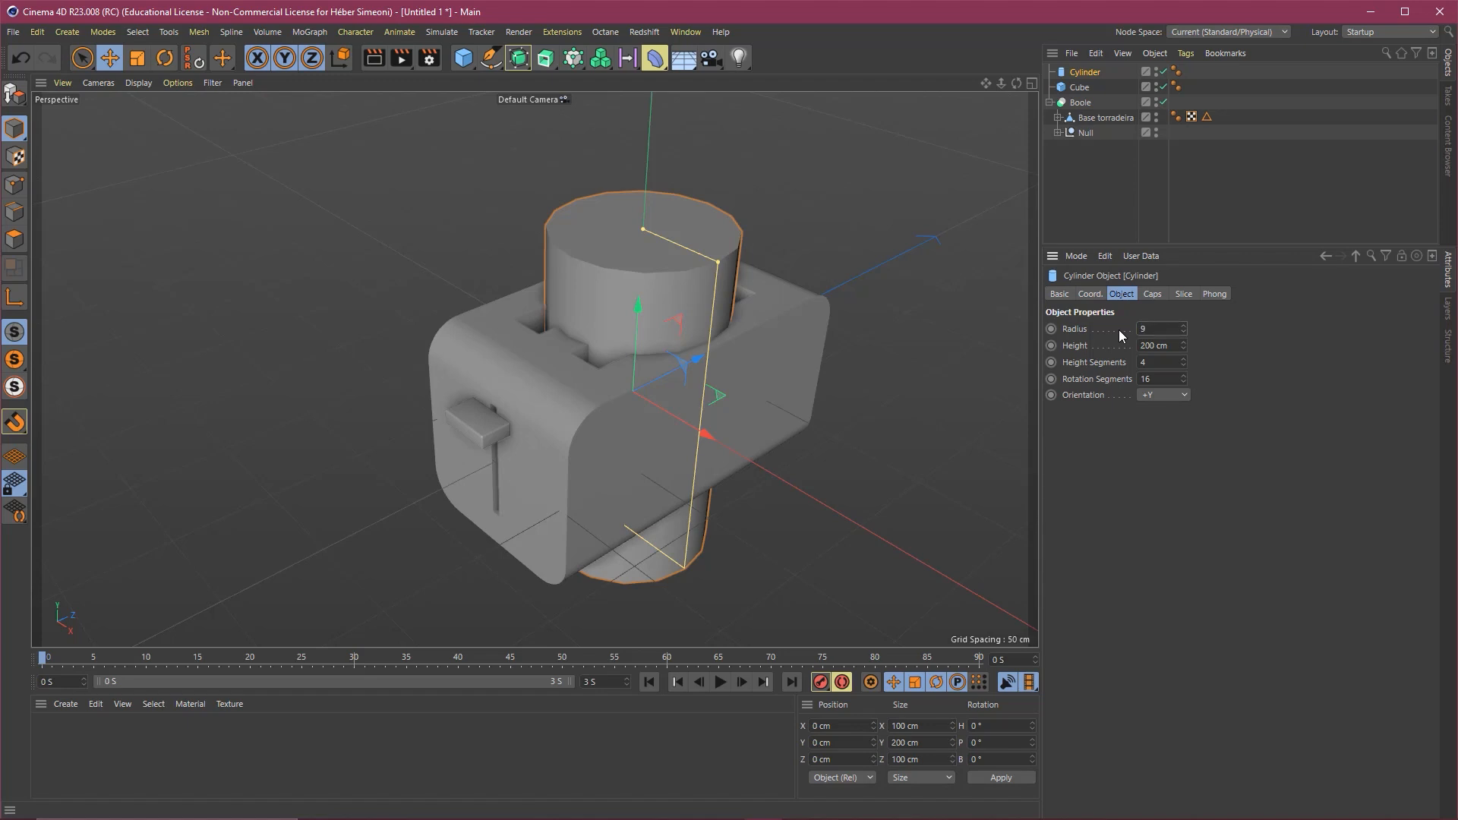
{"action": "type", "text": "9"}
{"action": "key", "text": "Return"}
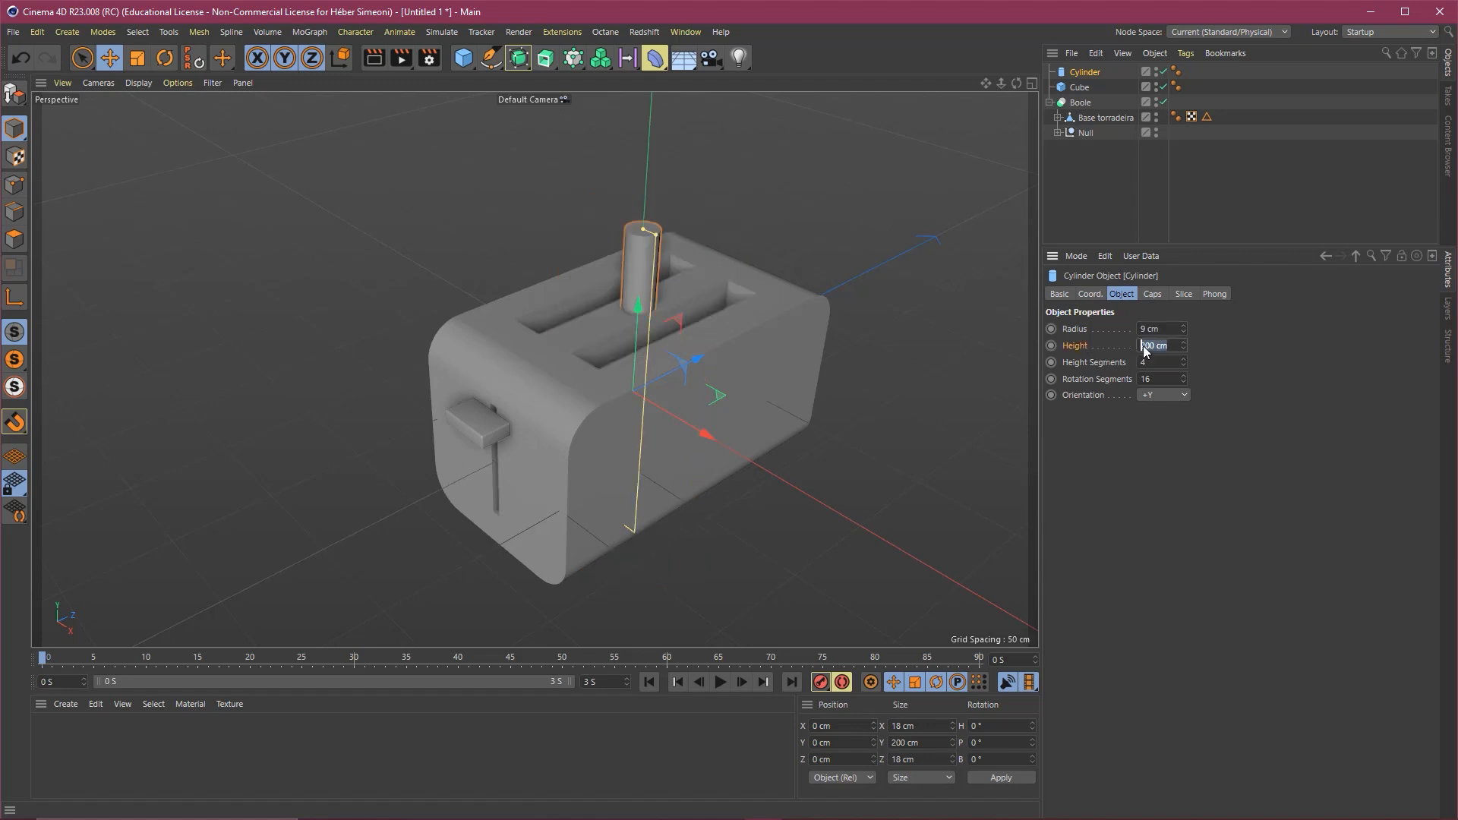
{"action": "type", "text": "10"}
{"action": "key", "text": "Return"}
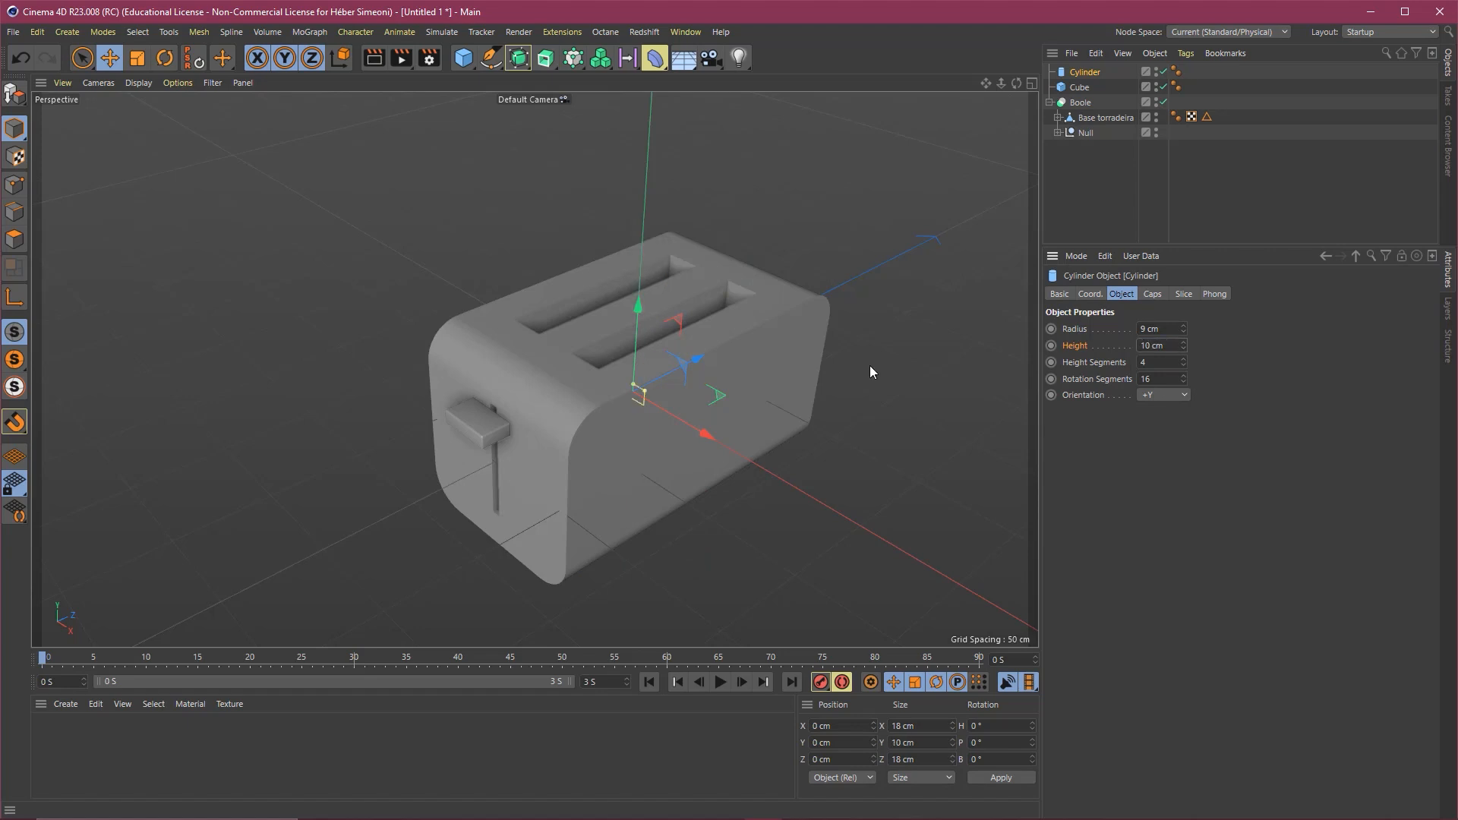
Move the cylinder along Z to about -161 cm, out in front of the toaster's end face.
{"action": "left_click_drag", "start_coordinate": [705, 356], "coordinate": [462, 448]}
{"action": "scroll", "coordinate": [535, 293], "scroll_direction": "up", "scroll_amount": 5}
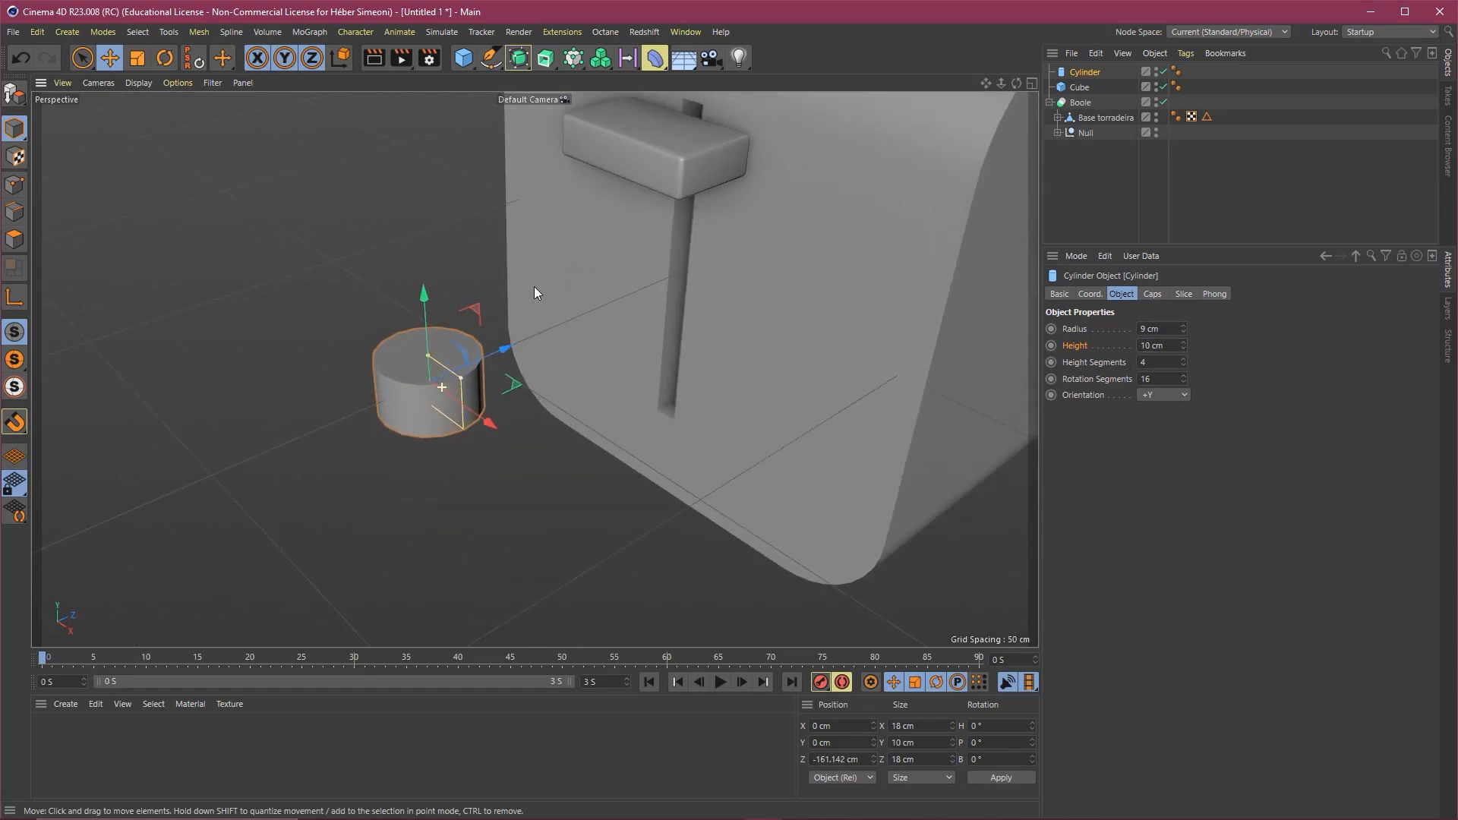
{"action": "scroll", "coordinate": [534, 293], "scroll_direction": "up", "scroll_amount": 2}
{"action": "middle_click_drag", "start_coordinate": [504, 354], "coordinate": [550, 386], "text": "alt"}
{"action": "scroll", "coordinate": [550, 386], "scroll_direction": "down", "scroll_amount": 2}
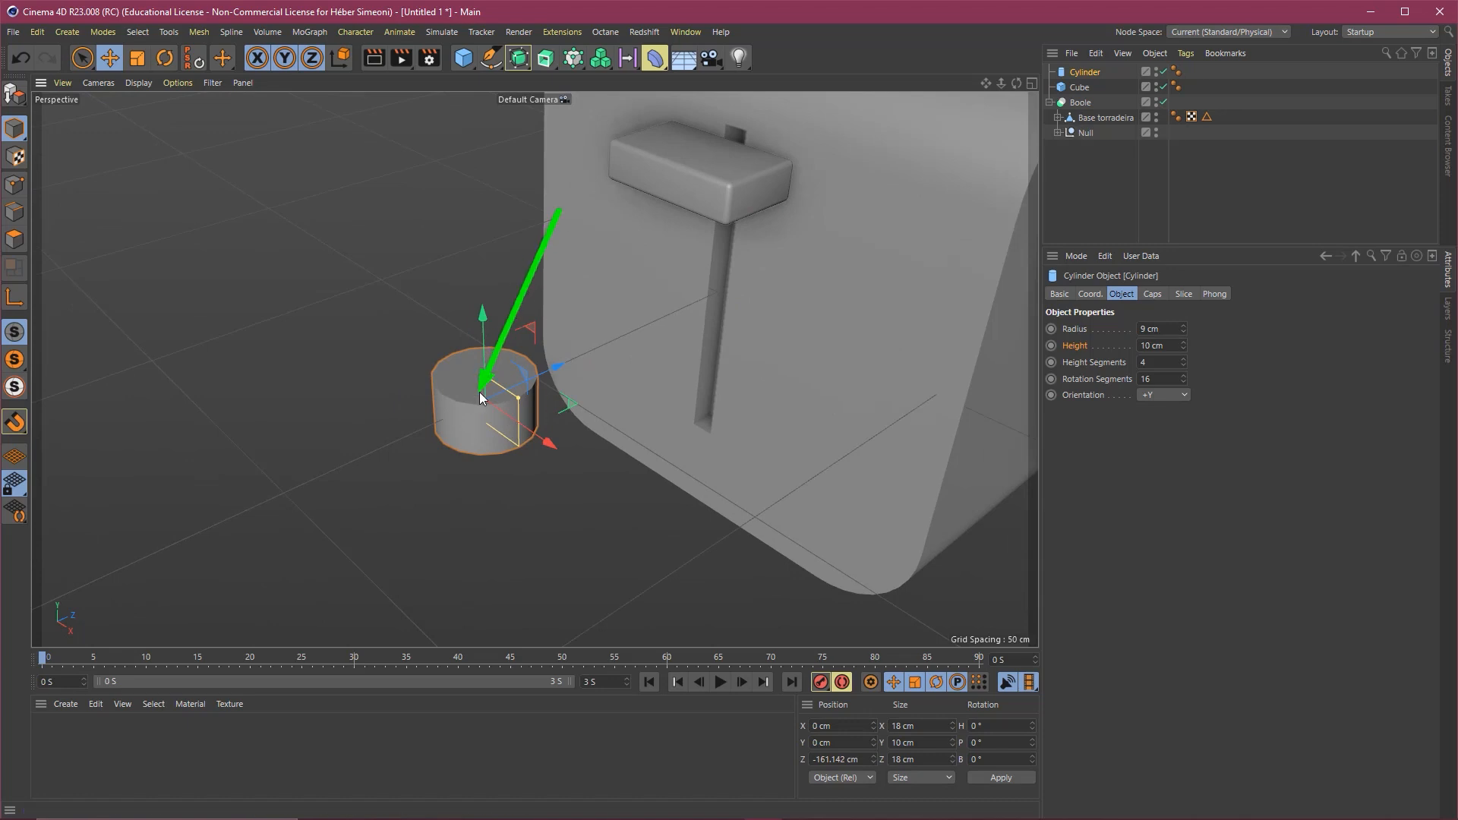
Set the cylinder's rotation segments to 24.
{"action": "left_click_drag", "start_coordinate": [1134, 315], "coordinate": [1151, 344]}
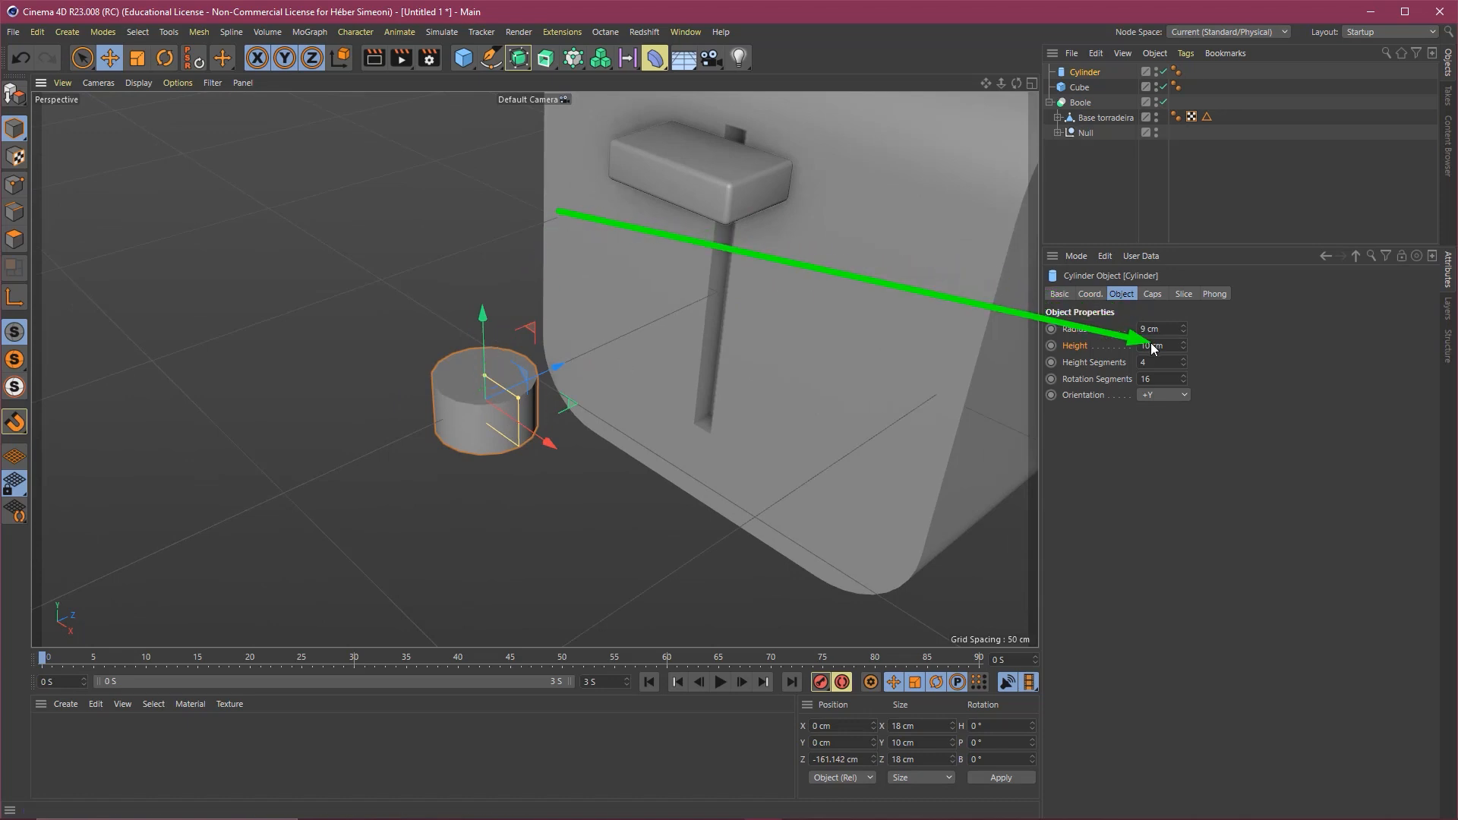
{"action": "left_click_drag", "start_coordinate": [1152, 382], "coordinate": [1122, 385]}
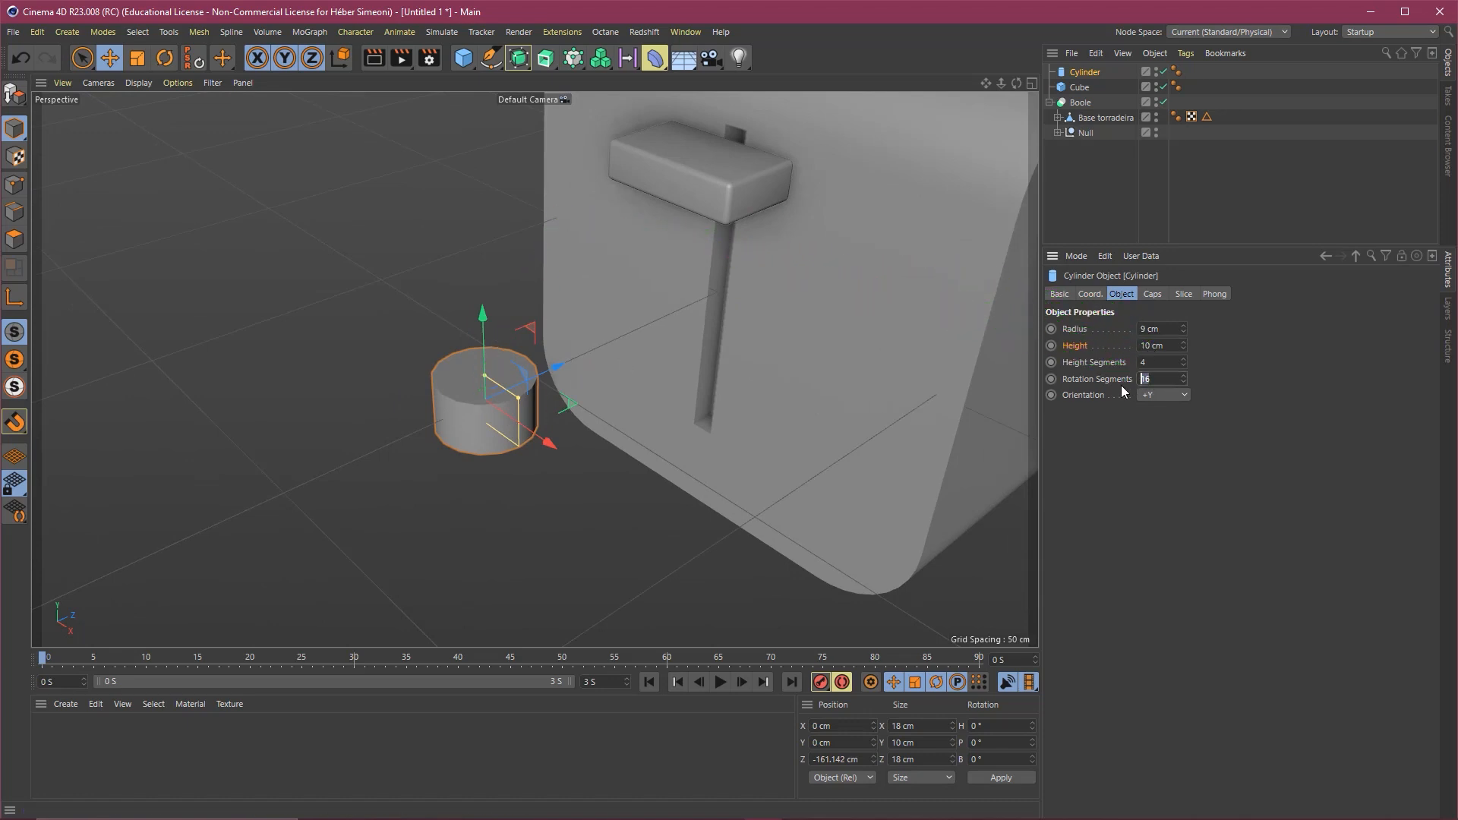
{"action": "right_click_drag", "start_coordinate": [316, 387], "coordinate": [448, 349], "text": "alt"}
{"action": "right_click_drag", "start_coordinate": [534, 368], "coordinate": [648, 393], "text": "alt"}
{"action": "middle_click_drag", "start_coordinate": [649, 393], "coordinate": [606, 406], "text": "alt"}
{"action": "left_click_drag", "start_coordinate": [1183, 377], "coordinate": [1186, 380]}
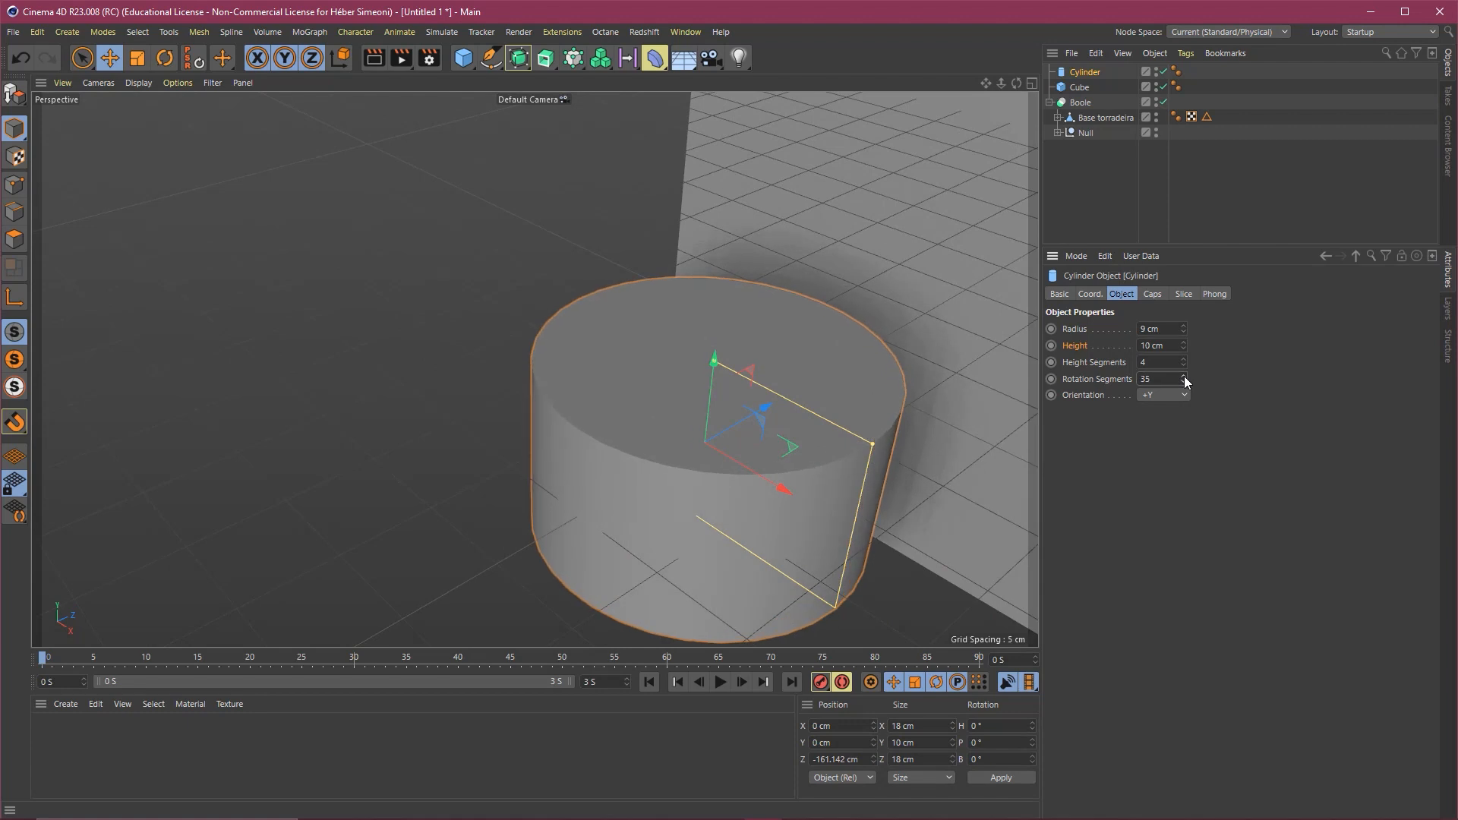
{"action": "type", "text": "24"}
{"action": "key", "text": "Return"}
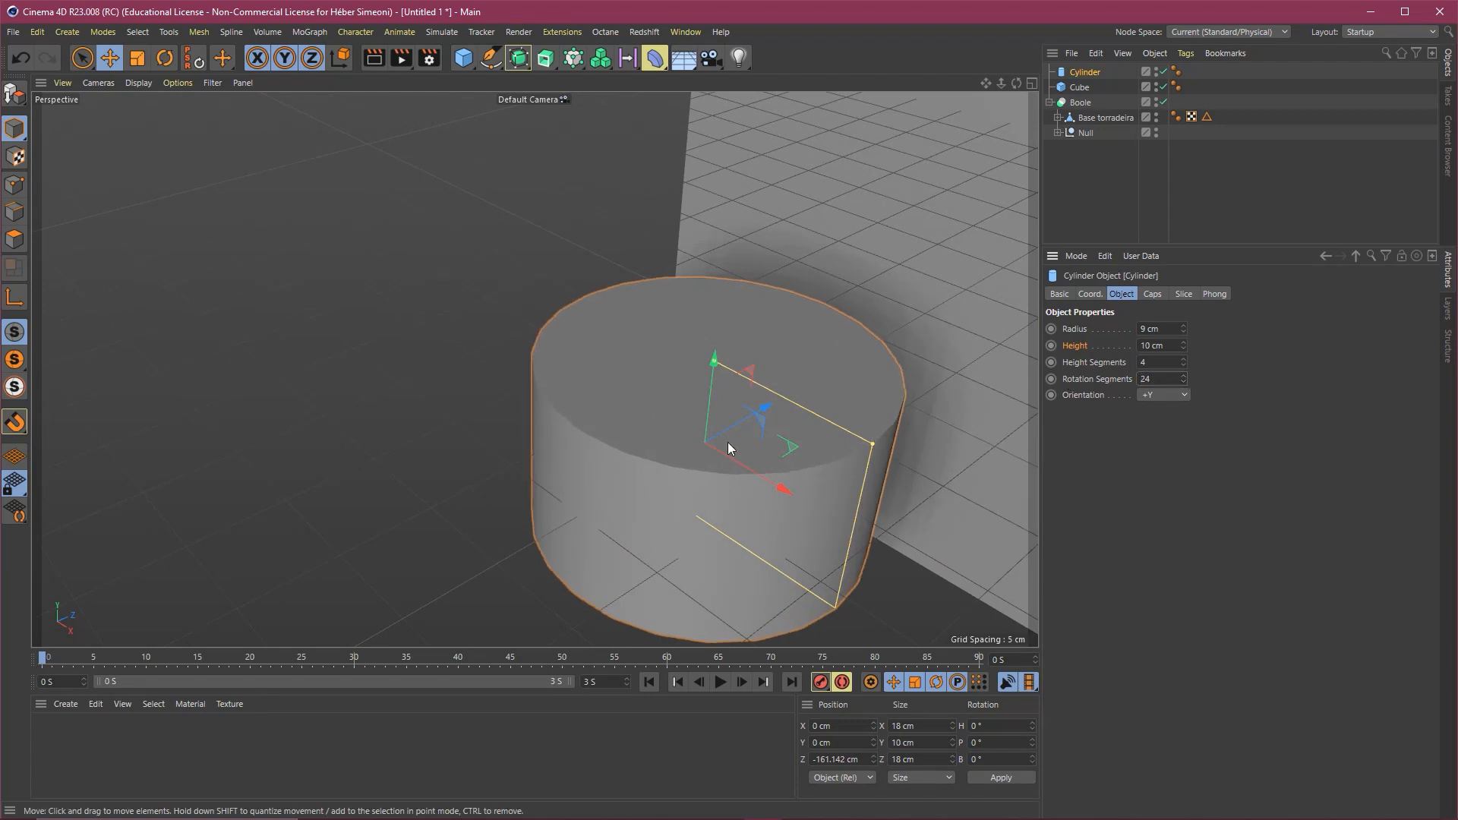
Set the cylinder's orientation to +Z so that its flat cap faces outward from the toaster's end face.
{"action": "right_click_drag", "start_coordinate": [727, 442], "coordinate": [729, 399], "text": "alt"}
{"action": "middle_click_drag", "start_coordinate": [729, 398], "coordinate": [679, 410], "text": "alt"}
{"action": "scroll", "coordinate": [675, 414], "scroll_direction": "down", "scroll_amount": 1}
{"action": "mouse_move", "coordinate": [873, 183]}
{"action": "left_mouse_down"}
{"action": "mouse_move", "coordinate": [712, 377]}
{"action": "mouse_move", "coordinate": [1151, 394]}
{"action": "left_mouse_up"}
{"action": "left_click", "coordinate": [1152, 395]}
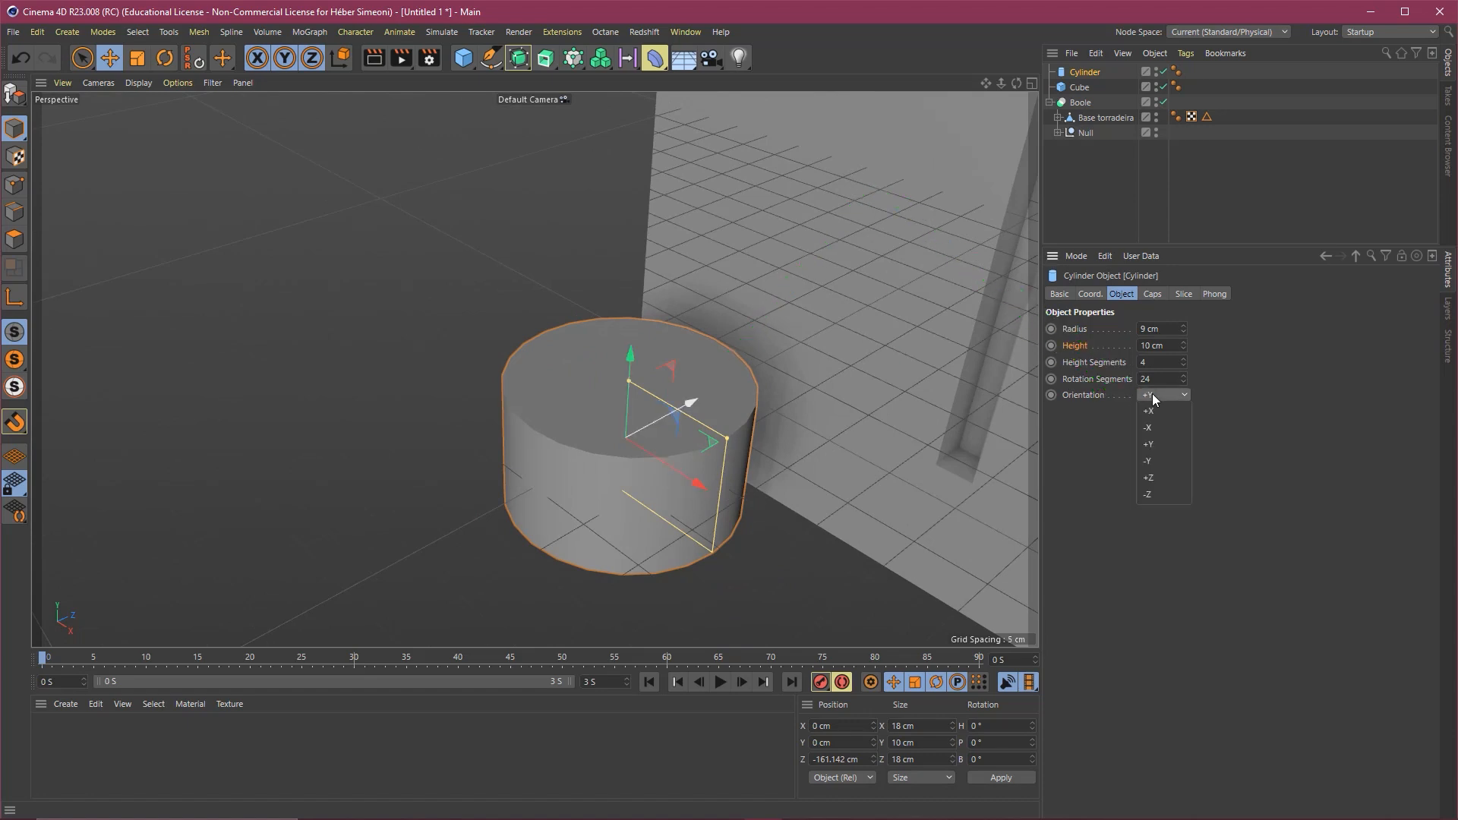
{"action": "left_click", "coordinate": [1160, 477]}
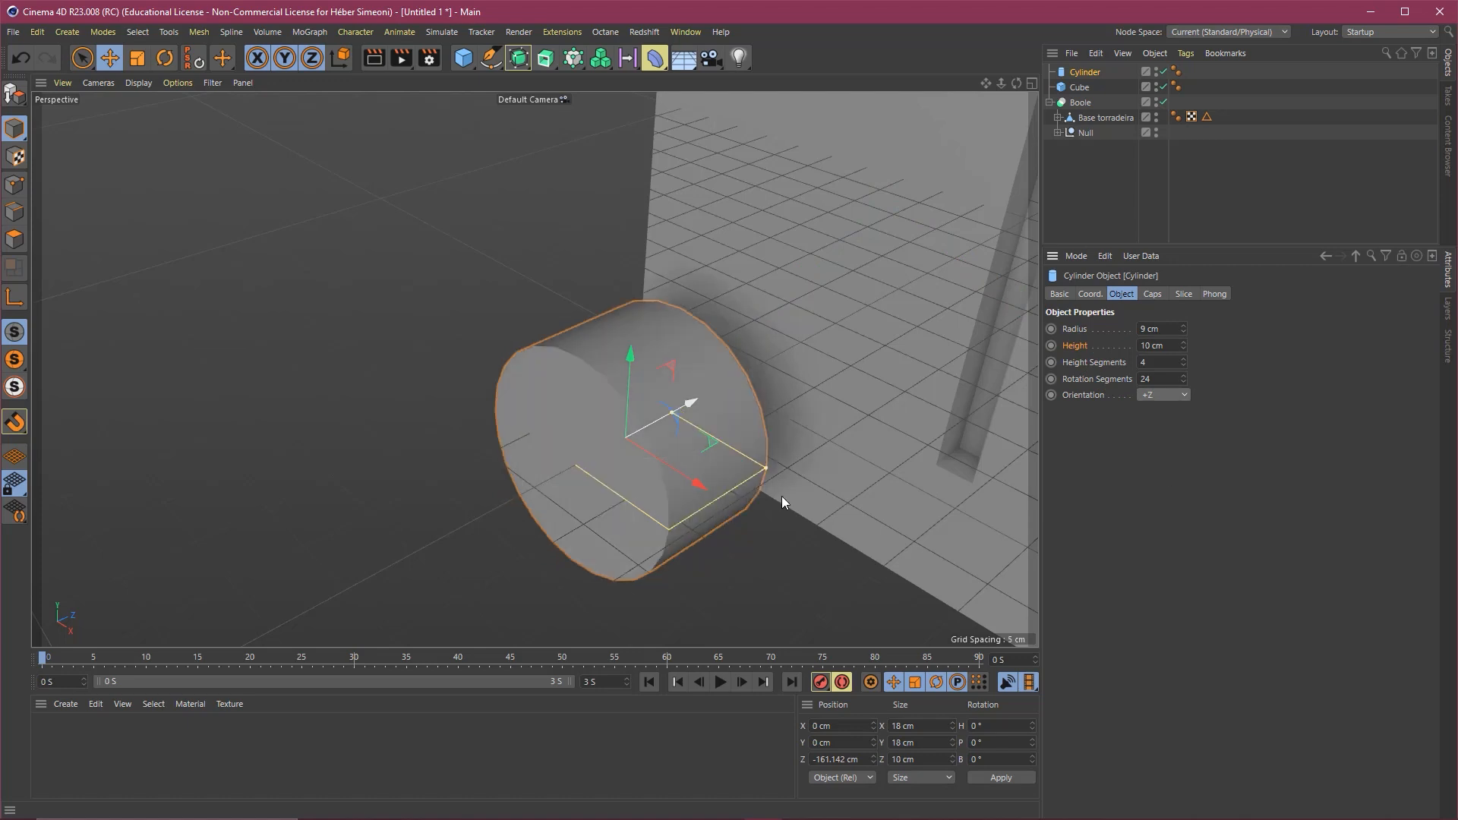
Enable the fillet on the cylinder's caps with a 1 cm radius.
{"action": "scroll", "coordinate": [744, 374], "scroll_direction": "down", "scroll_amount": 4}
{"action": "middle_click_drag", "start_coordinate": [745, 374], "coordinate": [504, 457], "text": "alt"}
{"action": "left_click_drag", "start_coordinate": [505, 459], "coordinate": [518, 432], "text": "alt"}
{"action": "left_click_drag", "start_coordinate": [1241, 181], "coordinate": [1166, 293]}
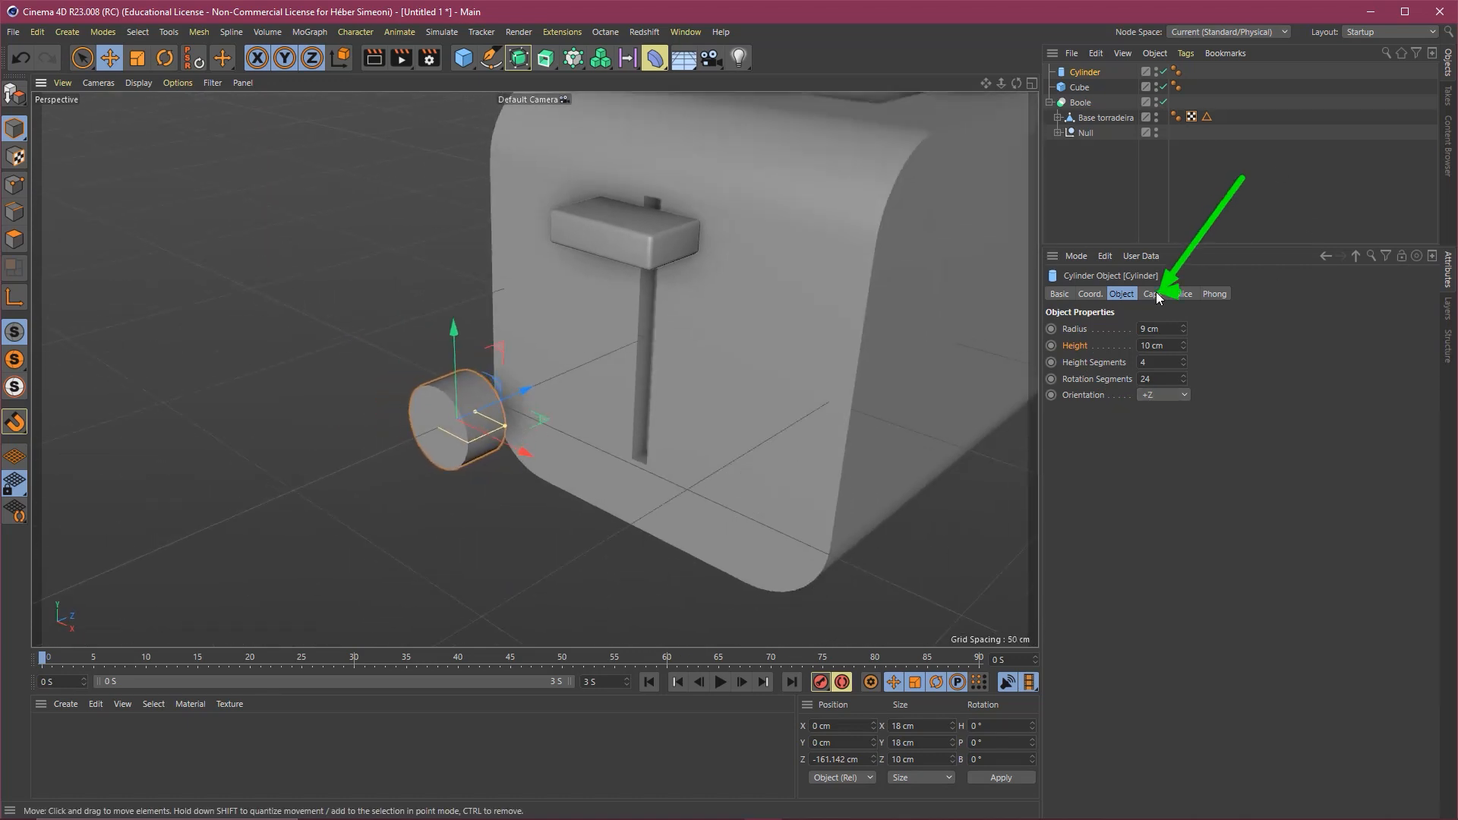
{"action": "left_click", "coordinate": [1152, 294]}
{"action": "left_click", "coordinate": [1106, 365]}
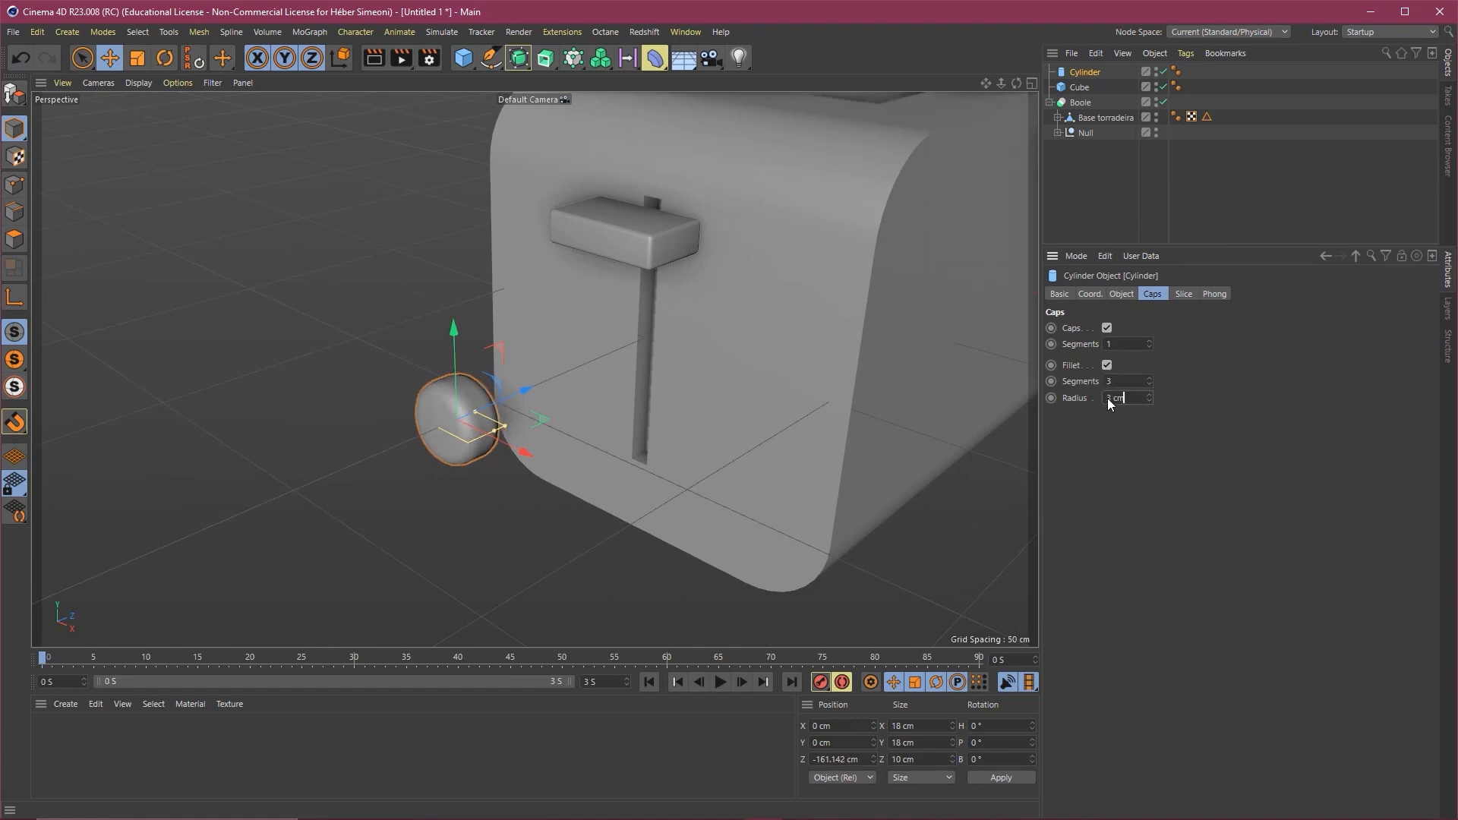
{"action": "type", "text": "1"}
{"action": "key", "text": "Return"}
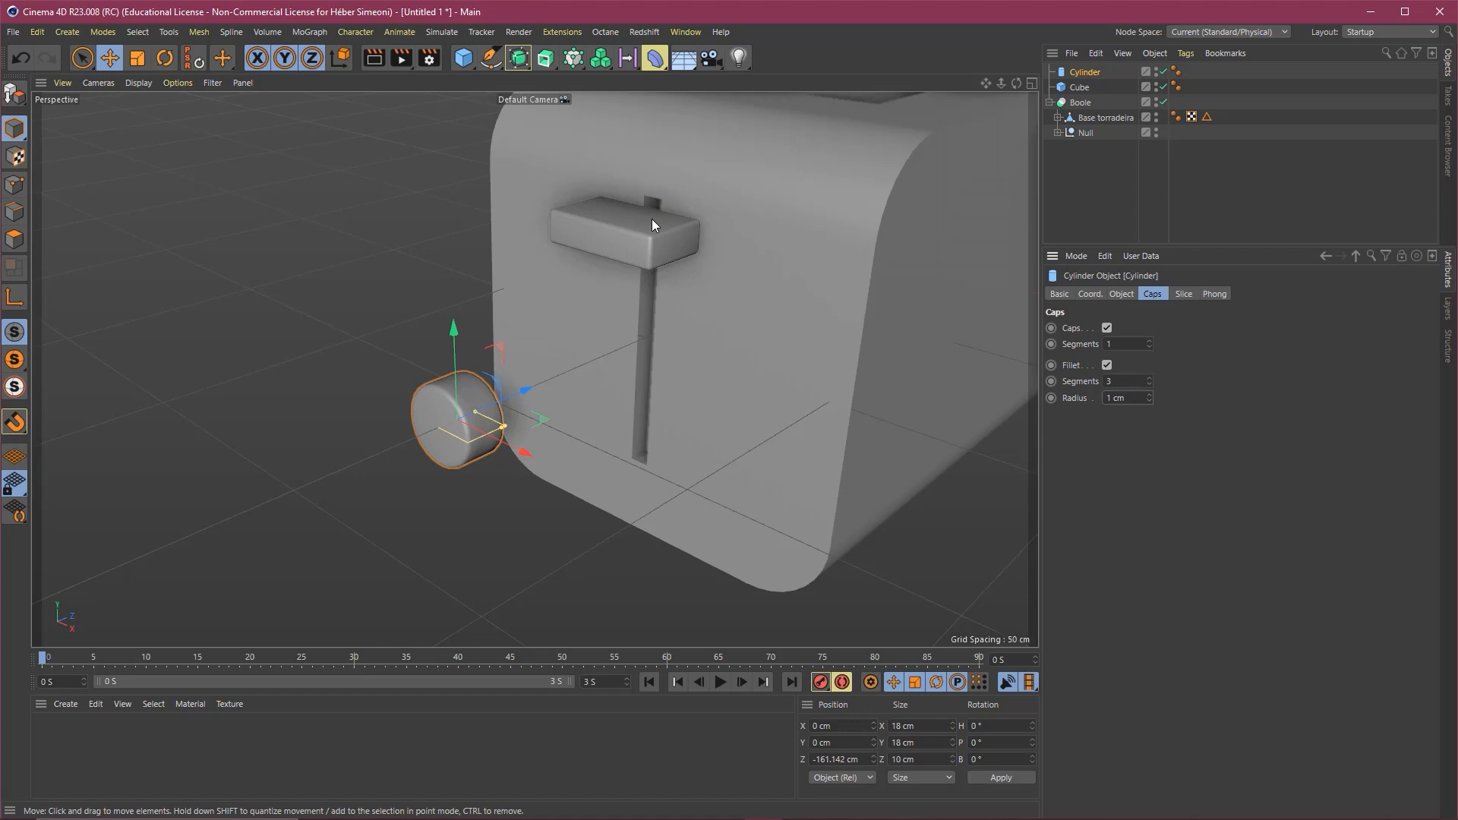
{"action": "mouse_move", "coordinate": [538, 164]}
{"action": "left_mouse_down"}
{"action": "mouse_move", "coordinate": [472, 386]}
{"action": "mouse_move", "coordinate": [495, 300]}
{"action": "mouse_move", "coordinate": [625, 232]}
{"action": "mouse_move", "coordinate": [1229, 293]}
{"action": "mouse_move", "coordinate": [1091, 297]}
{"action": "mouse_move", "coordinate": [1151, 294]}
{"action": "left_mouse_up"}
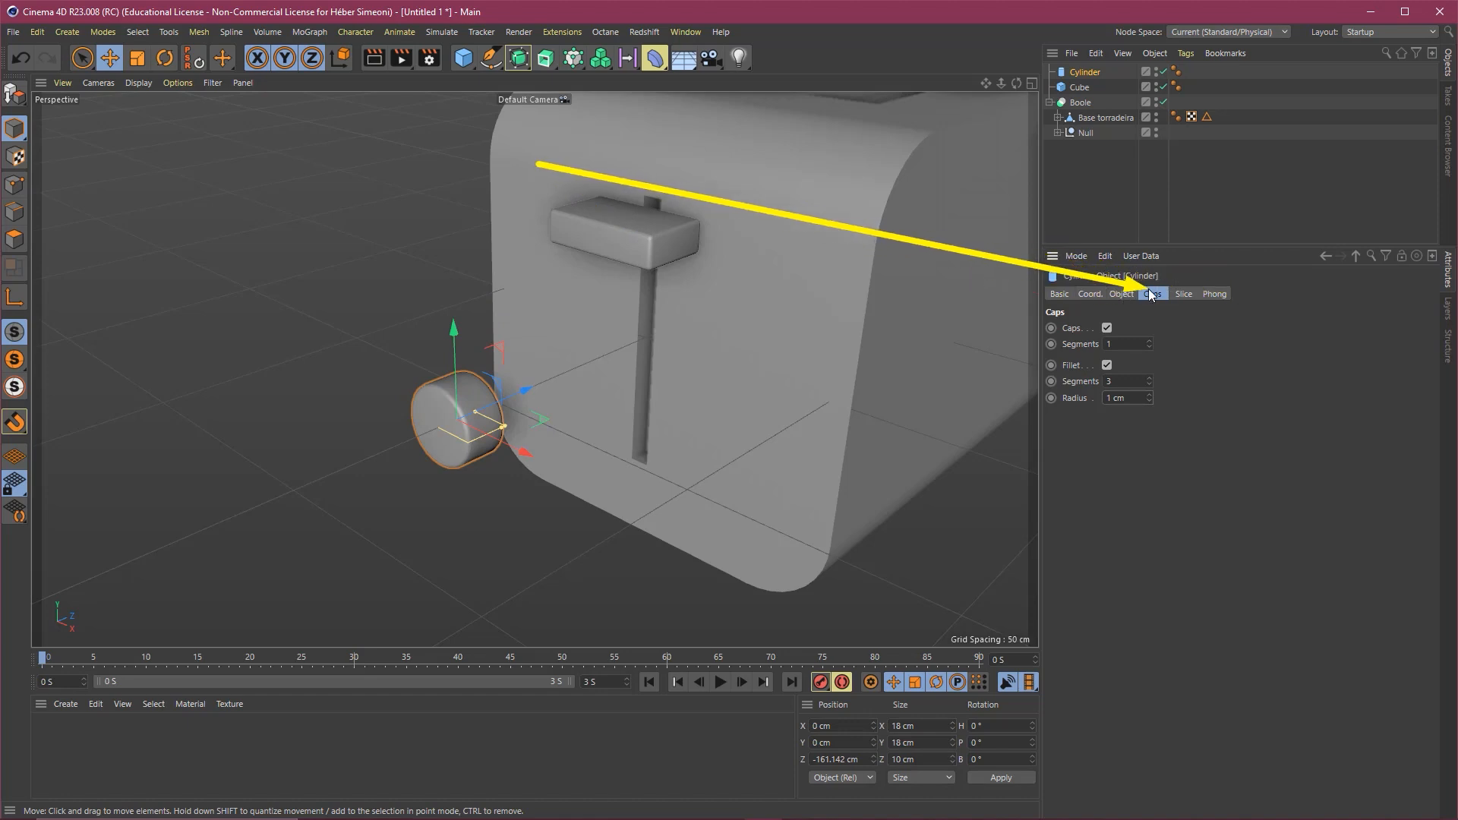
Move the cylinder in the front view to about X 38 cm and Y -36 cm, near the body's lower corner.
{"action": "left_click_drag", "start_coordinate": [1151, 295], "coordinate": [631, 349]}
{"action": "middle_click", "coordinate": [632, 348]}
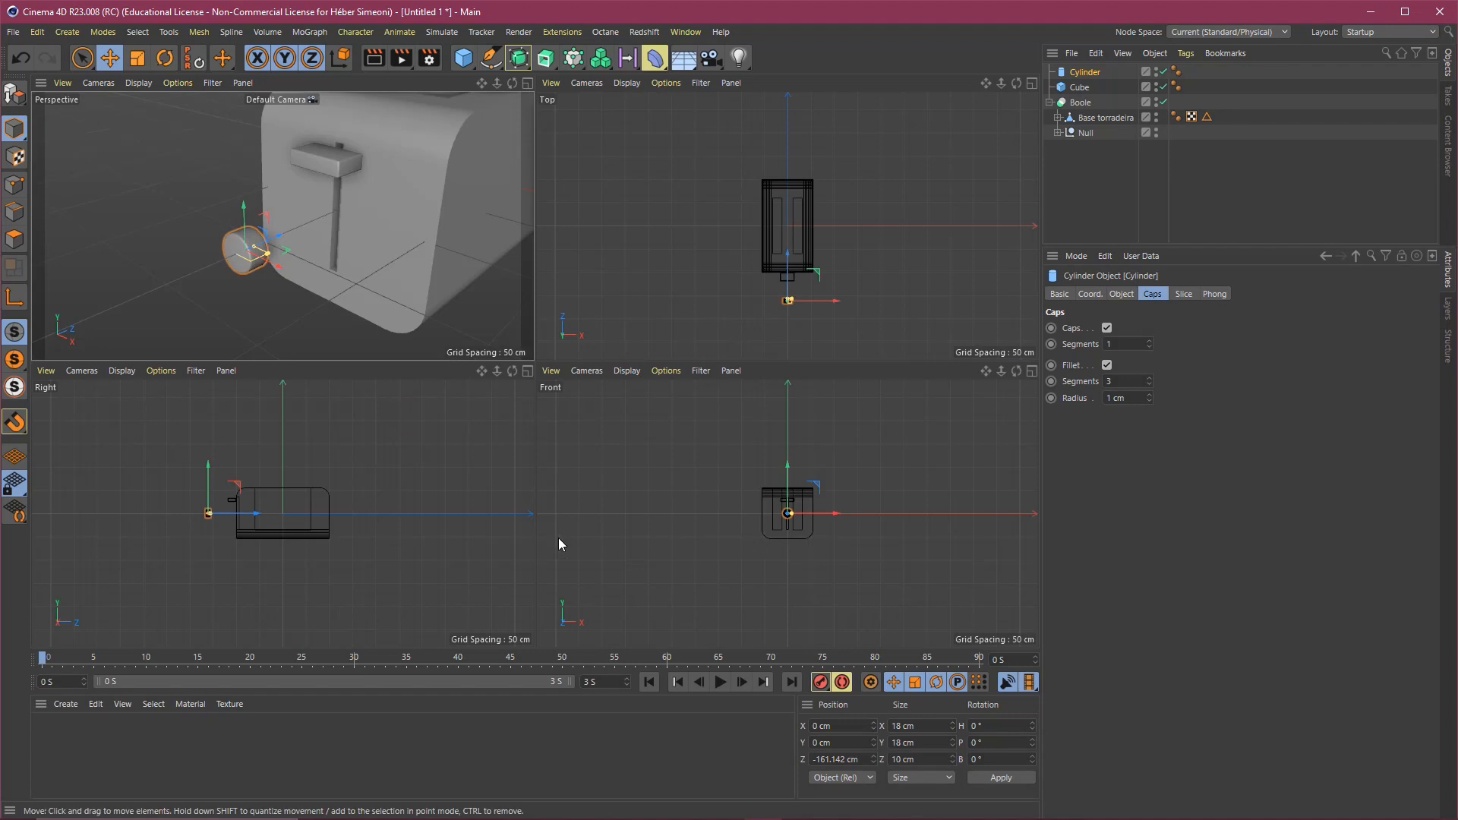
{"action": "middle_click", "coordinate": [767, 499]}
{"action": "scroll", "coordinate": [459, 328], "scroll_direction": "up", "scroll_amount": 10}
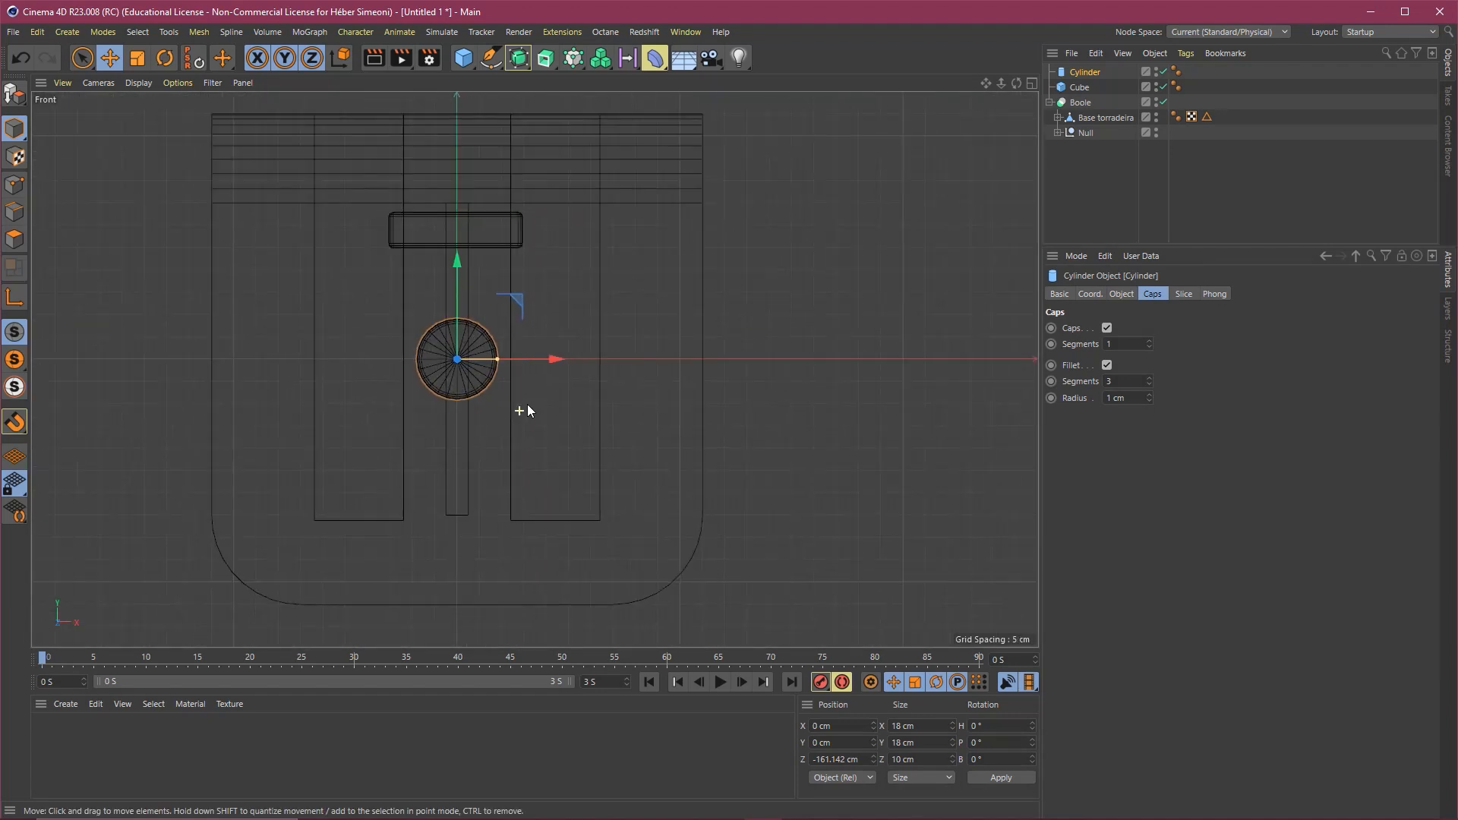
{"action": "mouse_move", "coordinate": [90, 296]}
{"action": "left_mouse_down"}
{"action": "mouse_move", "coordinate": [118, 51]}
{"action": "mouse_move", "coordinate": [517, 301]}
{"action": "mouse_move", "coordinate": [657, 359]}
{"action": "mouse_move", "coordinate": [690, 465]}
{"action": "mouse_move", "coordinate": [631, 409]}
{"action": "mouse_move", "coordinate": [625, 360]}
{"action": "left_mouse_up"}
{"action": "key", "text": "F1"}
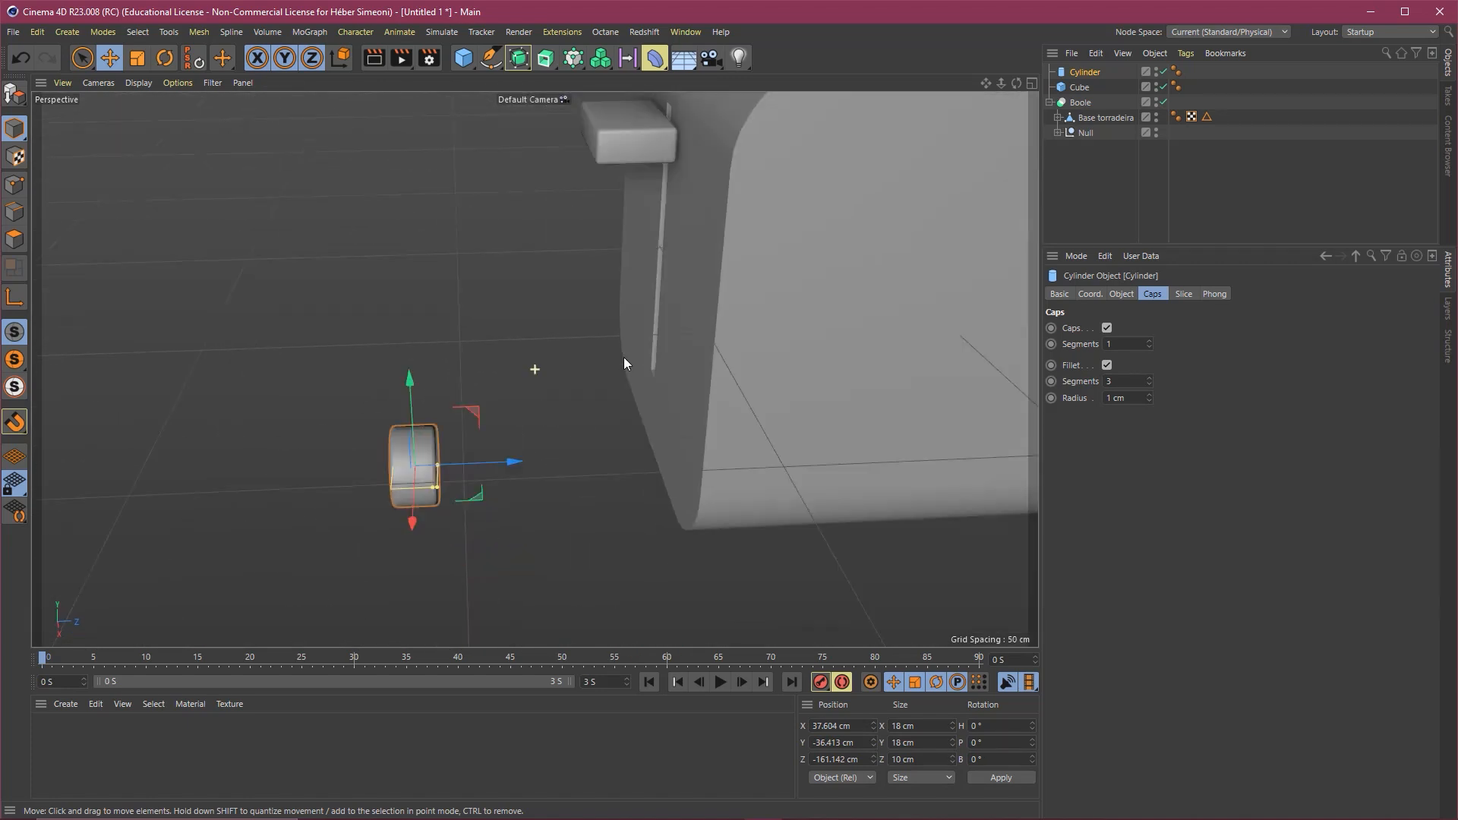
Push the knob cylinder against the end face at about Z -101 cm and adjust it to about X 34 cm, Y -31 cm.
{"action": "right_click_drag", "start_coordinate": [625, 360], "coordinate": [579, 441], "text": "alt"}
{"action": "left_click_drag", "start_coordinate": [571, 424], "coordinate": [759, 417]}
{"action": "left_click_drag", "start_coordinate": [760, 416], "coordinate": [689, 457], "text": "alt"}
{"action": "left_click_drag", "start_coordinate": [613, 419], "coordinate": [613, 397]}
{"action": "left_click_drag", "start_coordinate": [676, 461], "coordinate": [649, 449]}
{"action": "scroll", "coordinate": [649, 448], "scroll_direction": "up", "scroll_amount": 3}
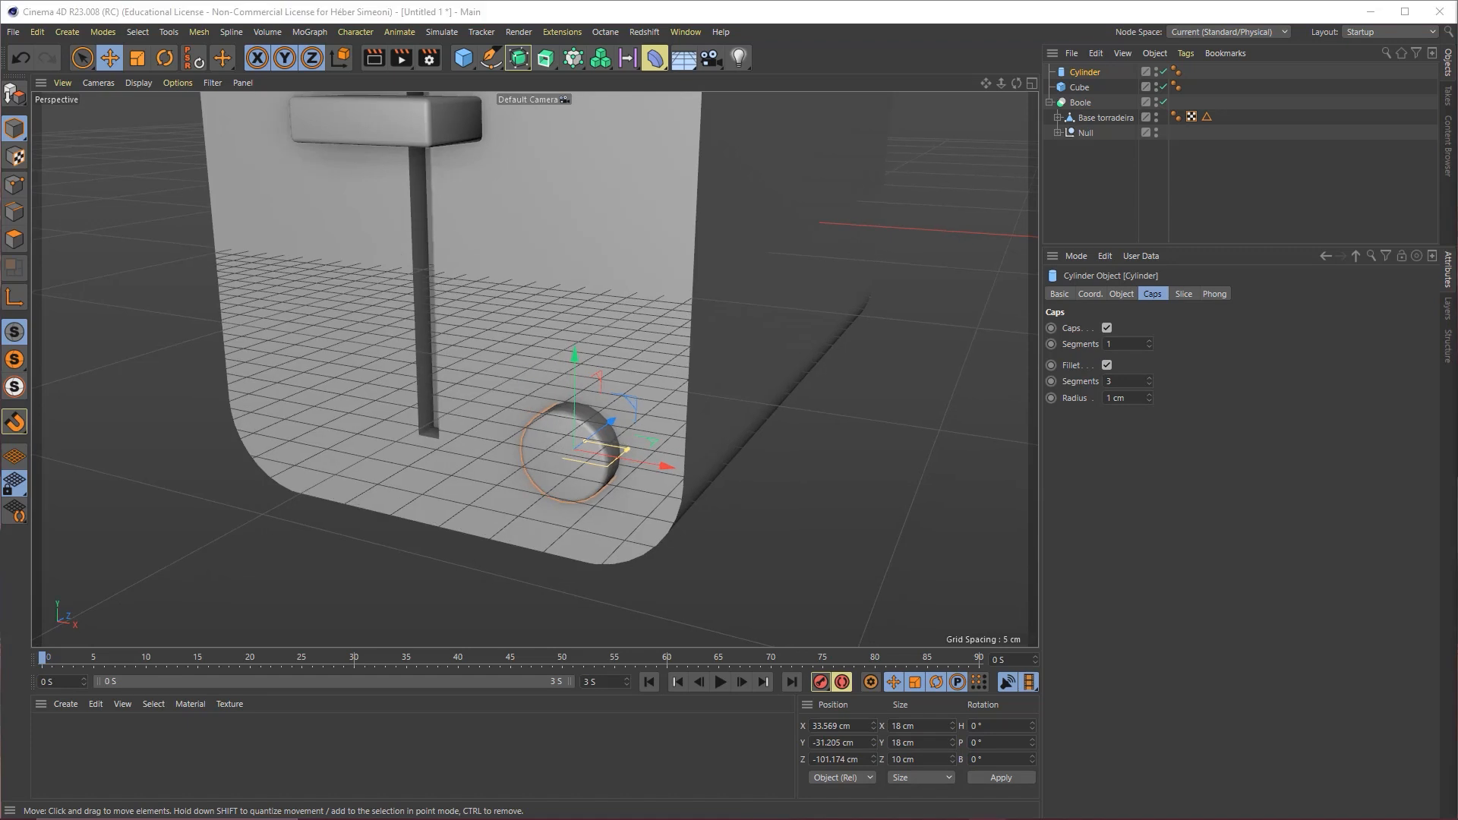
Duplicate the knob cylinder and set the copy's radius to 12 cm.
{"action": "left_click_drag", "start_coordinate": [732, 381], "coordinate": [799, 564], "text": "alt"}
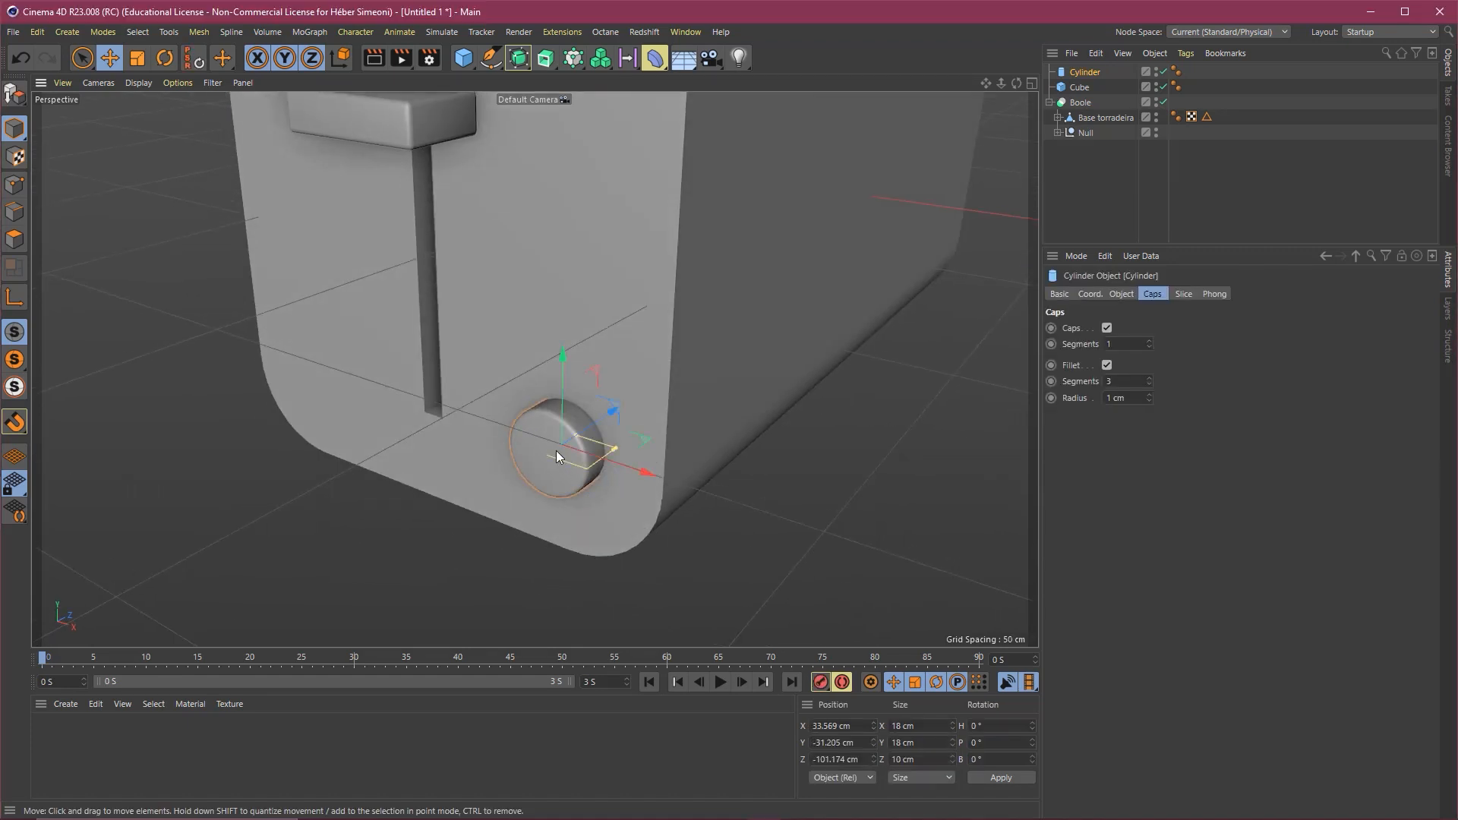
{"action": "key", "text": "ctrl+c"}
{"action": "key", "text": "ctrl+v"}
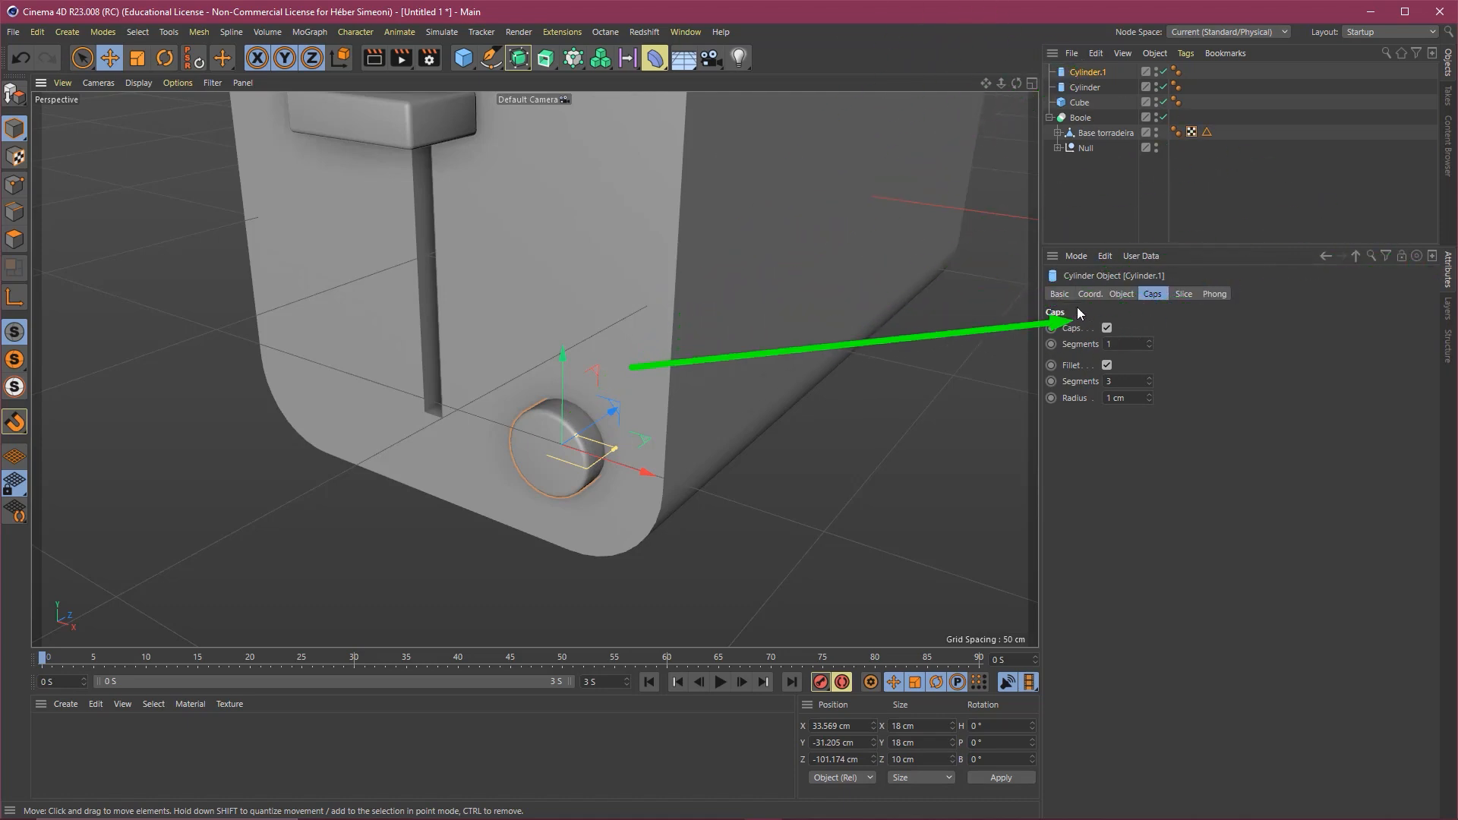
{"action": "left_click", "coordinate": [1122, 295]}
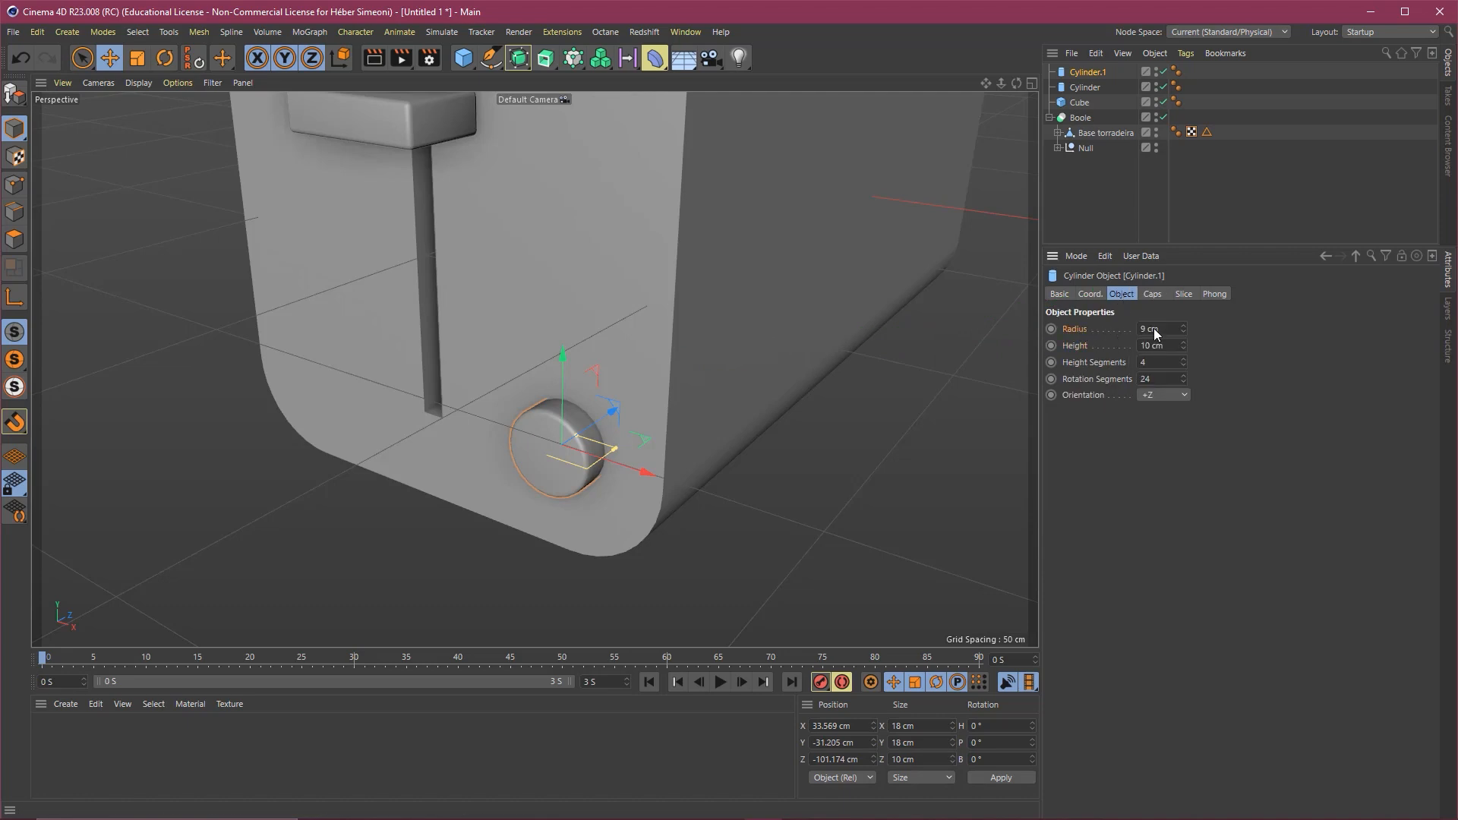
{"action": "type", "text": "12"}
{"action": "key", "text": "Return"}
Move the larger cylinder along Z deeper into the end face so it forms a base ring behind the knob, and deselect it.
{"action": "left_click_drag", "start_coordinate": [585, 428], "coordinate": [490, 456], "text": "alt"}
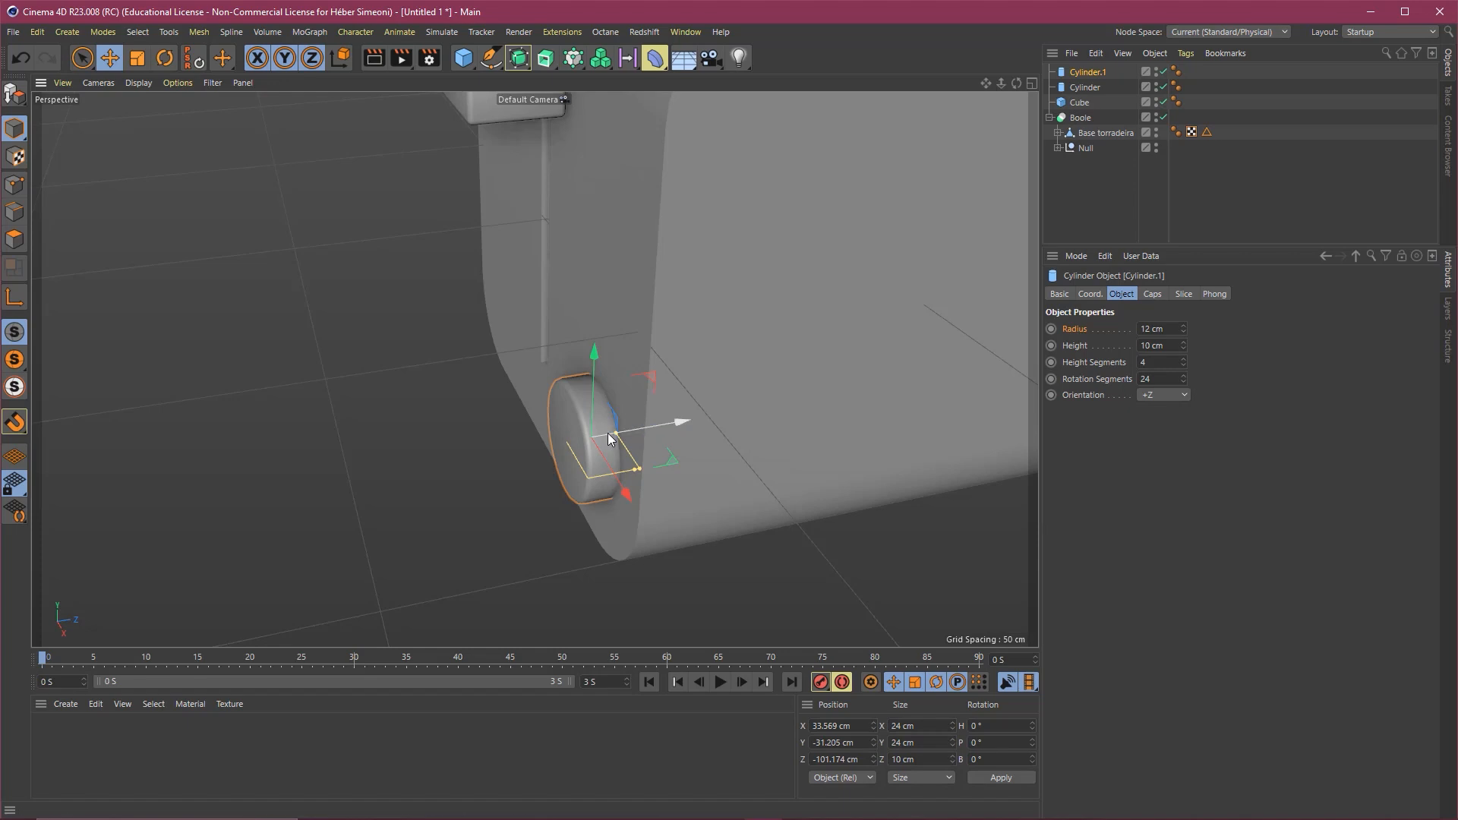
{"action": "left_click_drag", "start_coordinate": [668, 433], "coordinate": [688, 430]}
{"action": "left_click_drag", "start_coordinate": [524, 434], "coordinate": [579, 399], "text": "alt"}
{"action": "middle_click_drag", "start_coordinate": [579, 400], "coordinate": [548, 442], "text": "alt"}
{"action": "left_click", "coordinate": [689, 413]}
{"action": "scroll", "coordinate": [690, 412], "scroll_direction": "down", "scroll_amount": 3}
{"action": "left_click_drag", "start_coordinate": [690, 412], "coordinate": [630, 366], "text": "alt"}
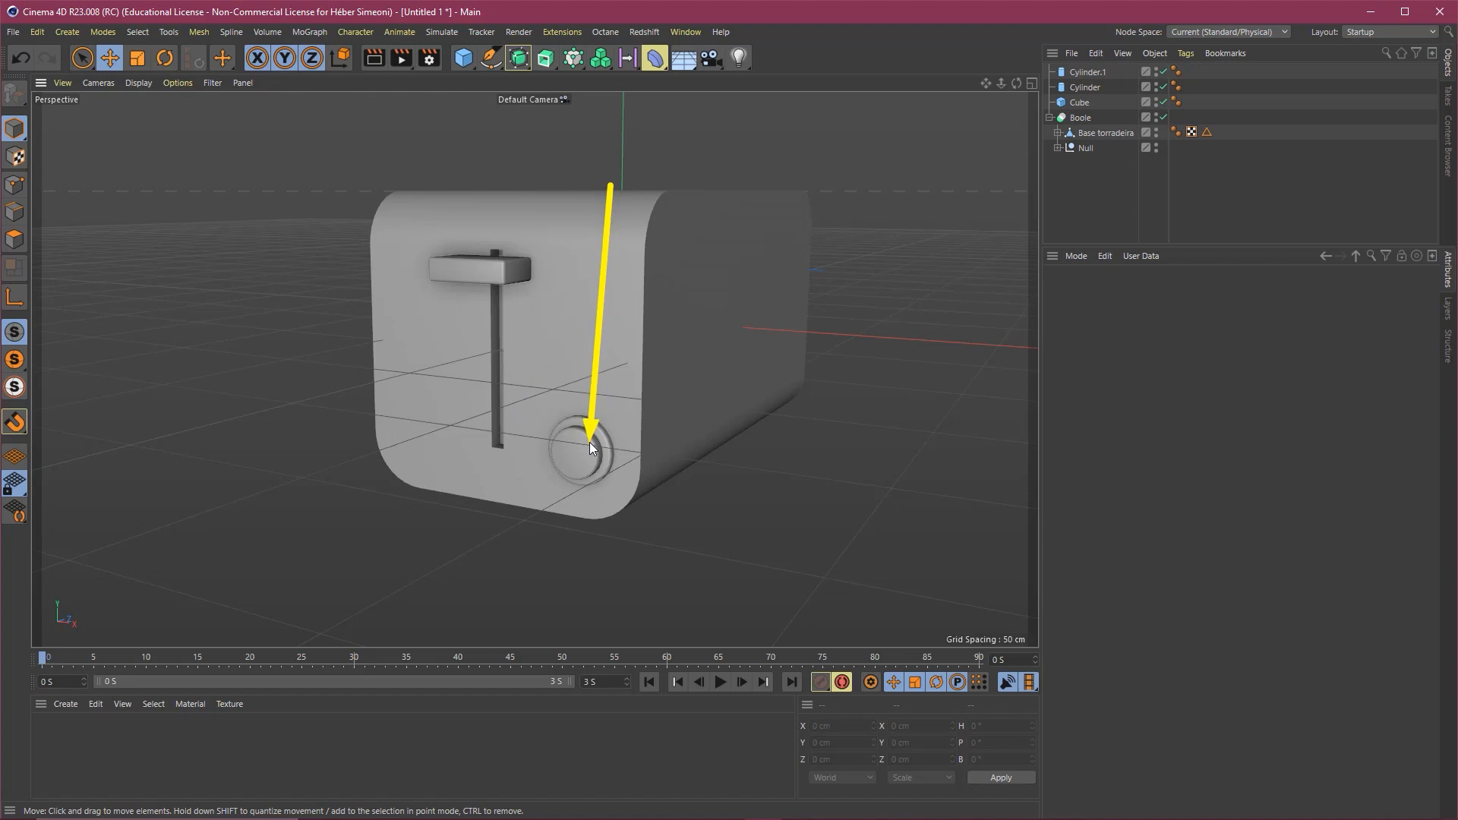
{"action": "mouse_move", "coordinate": [831, 417]}
{"action": "left_mouse_down", "text": "alt"}
{"action": "mouse_move", "coordinate": [668, 352]}
{"action": "mouse_move", "coordinate": [595, 362]}
{"action": "mouse_move", "coordinate": [563, 407]}
{"action": "mouse_move", "coordinate": [644, 383]}
{"action": "left_mouse_up", "text": "alt"}
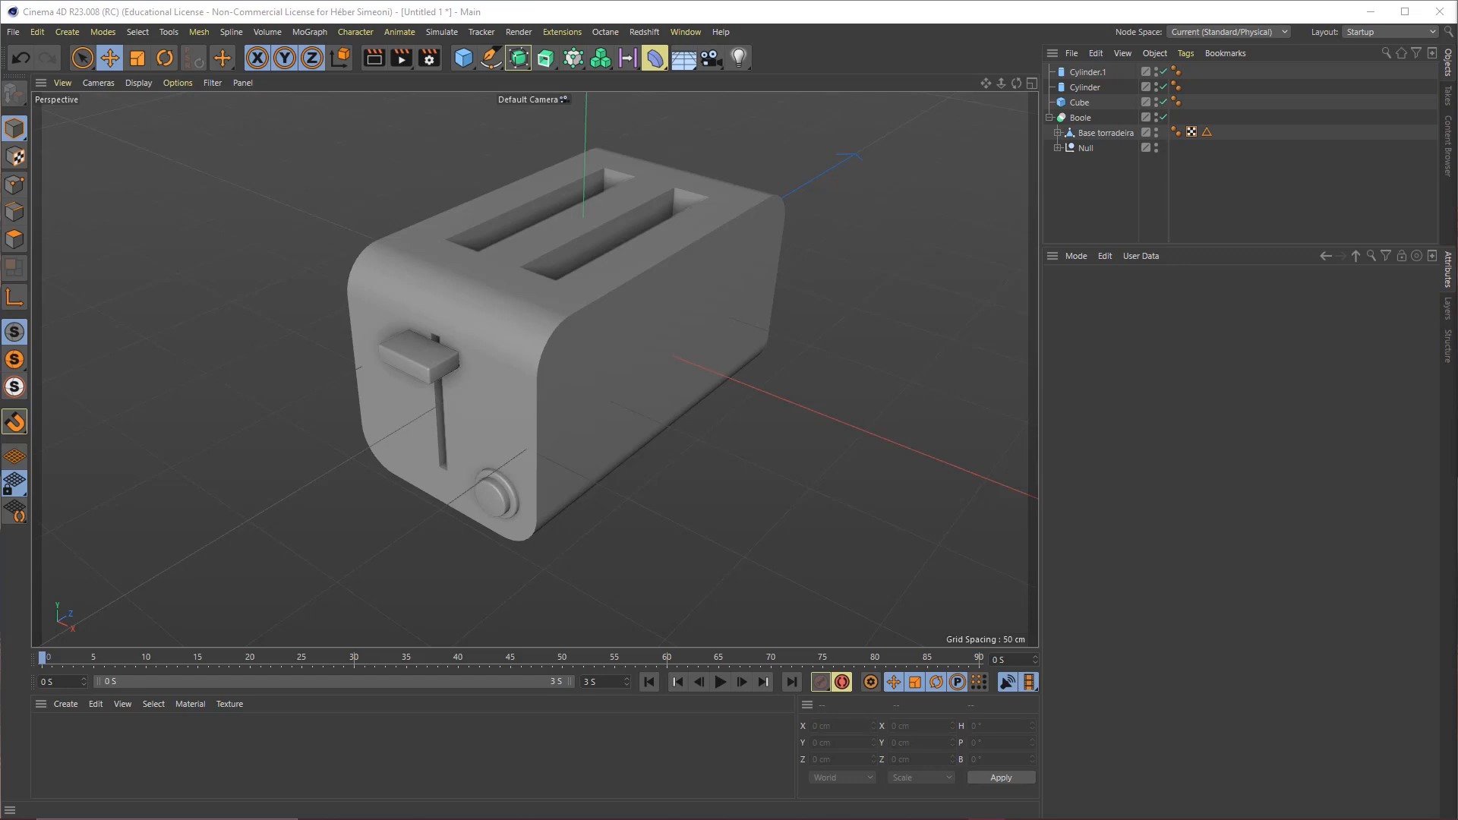
{"action": "left_click", "coordinate": [734, 348]}
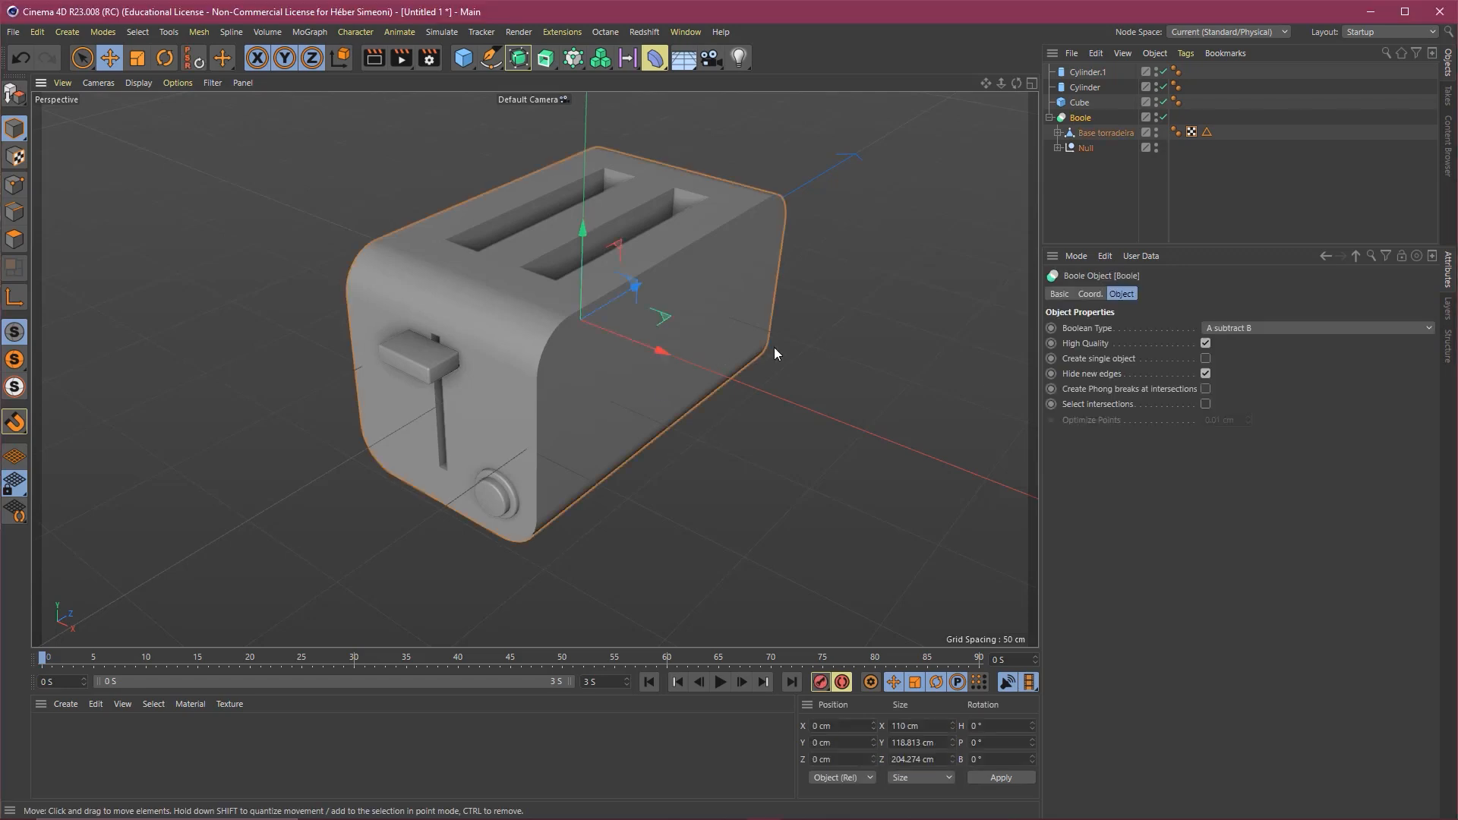
{"action": "left_click_drag", "start_coordinate": [799, 330], "coordinate": [635, 376], "text": "alt"}
{"action": "left_click", "coordinate": [635, 479]}
{"action": "left_click_drag", "start_coordinate": [534, 368], "coordinate": [678, 436], "text": "alt"}
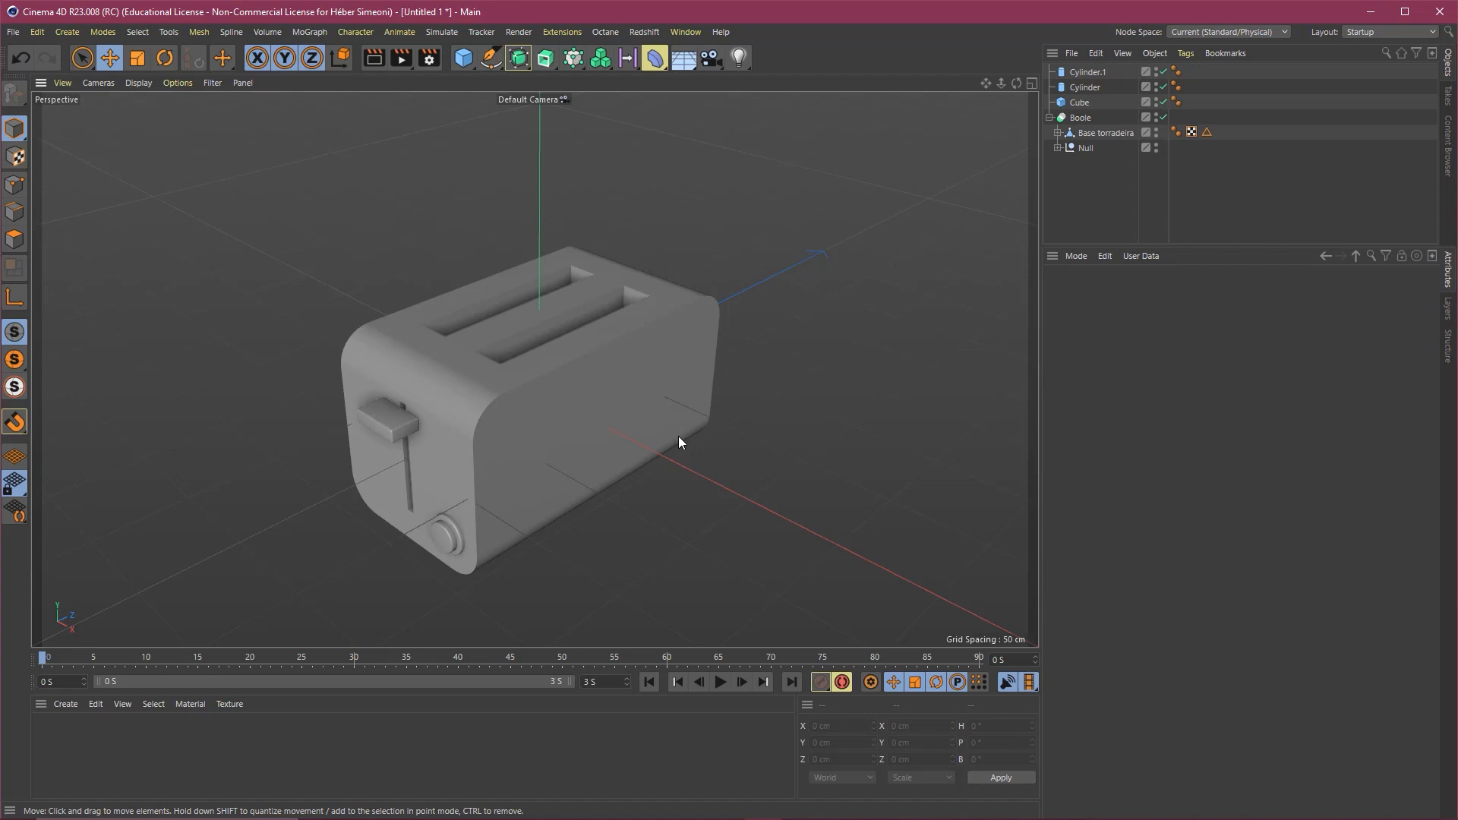
Add a circle spline with a 200 cm radius in the ZY plane of the right view, around the toaster.
{"action": "middle_click", "coordinate": [600, 258]}
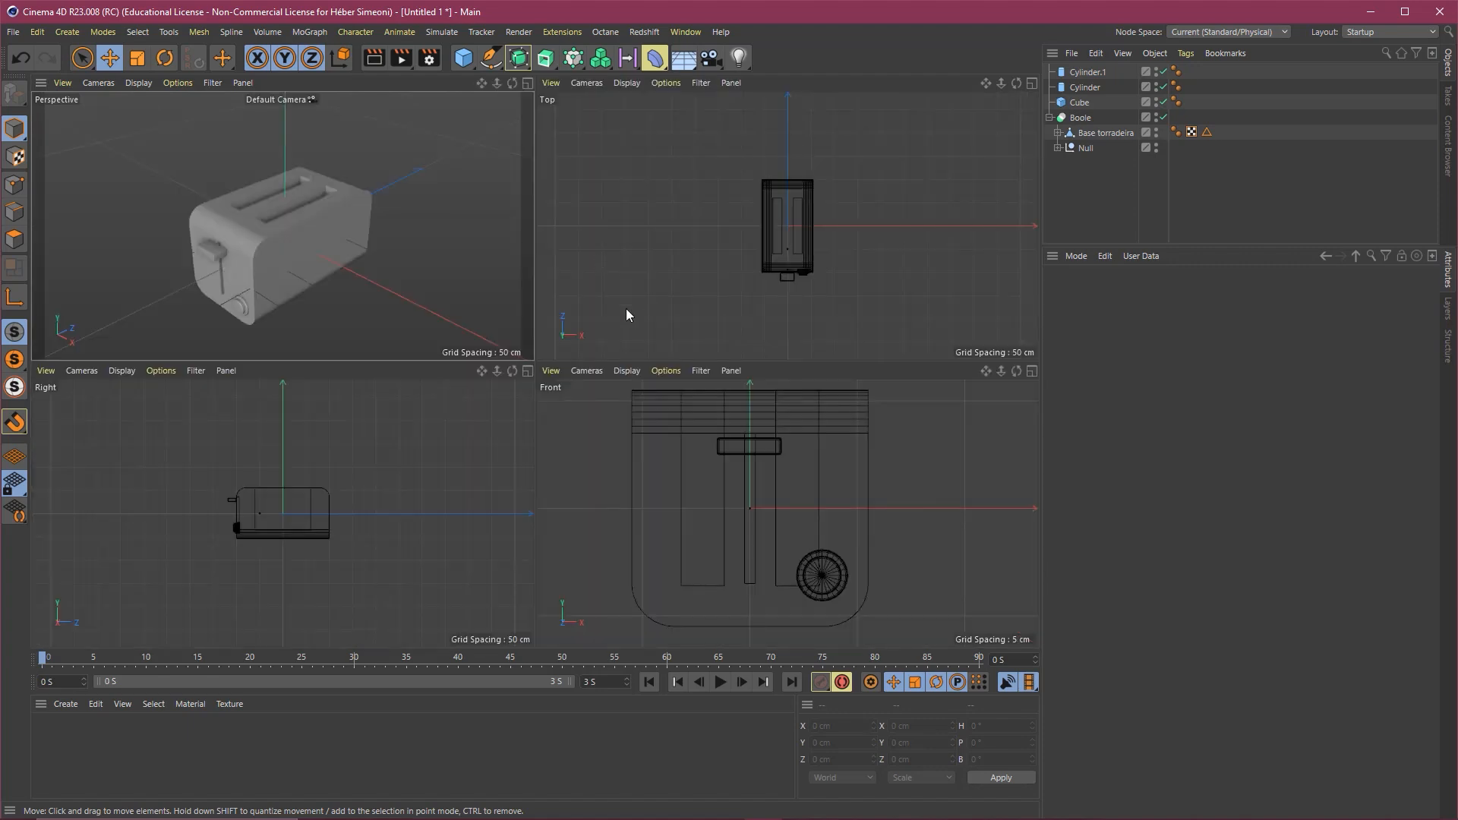
{"action": "middle_click", "coordinate": [329, 446]}
{"action": "scroll", "coordinate": [511, 341], "scroll_direction": "up", "scroll_amount": 3}
{"action": "mouse_move", "coordinate": [532, 319]}
{"action": "middle_mouse_down", "text": "alt"}
{"action": "mouse_move", "coordinate": [453, 342]}
{"action": "mouse_move", "coordinate": [454, 301]}
{"action": "mouse_move", "coordinate": [486, 357]}
{"action": "middle_mouse_up", "text": "alt"}
{"action": "scroll", "coordinate": [486, 338], "scroll_direction": "down", "scroll_amount": 4}
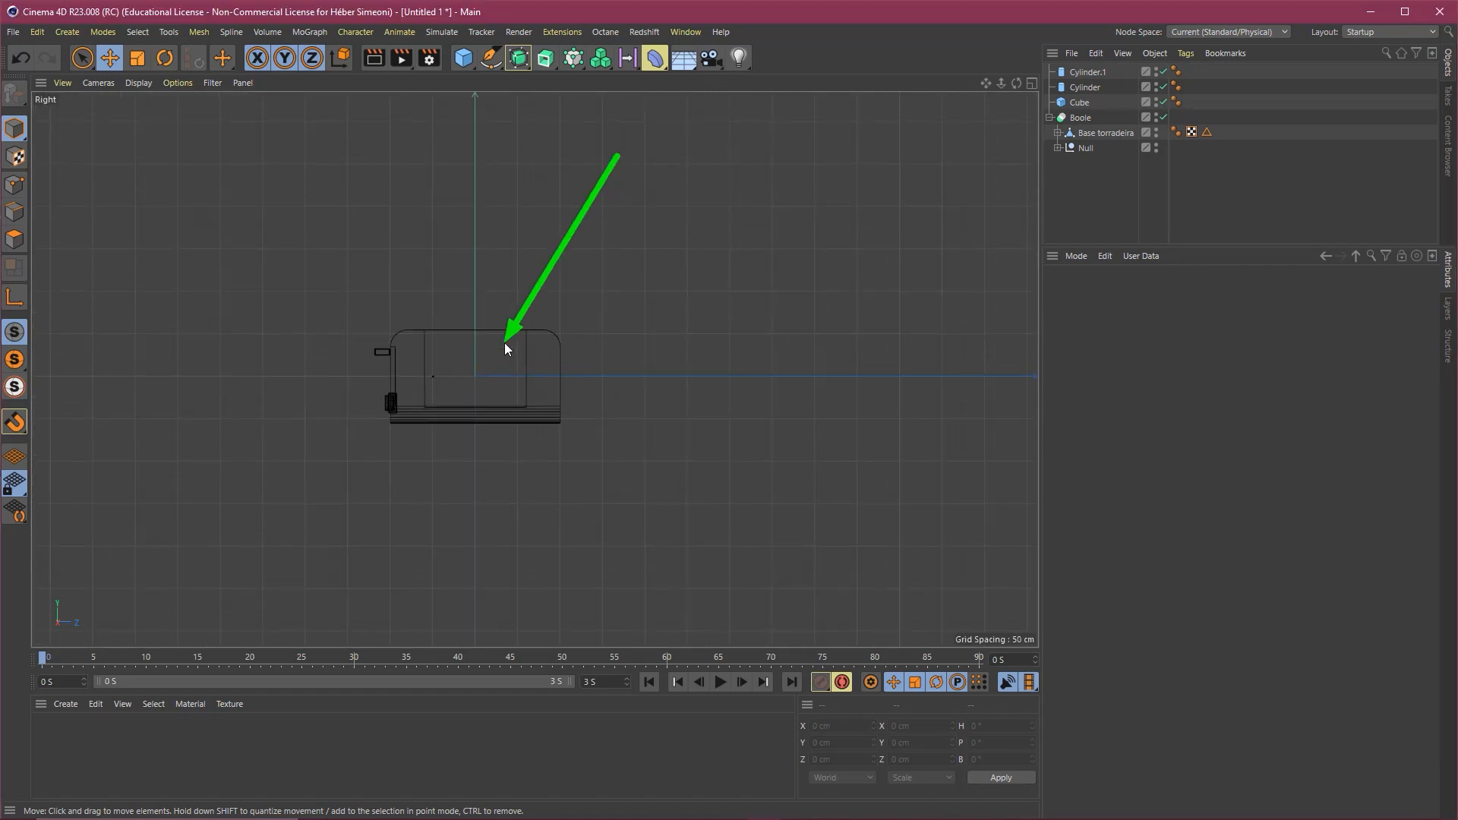
{"action": "left_click", "coordinate": [494, 64]}
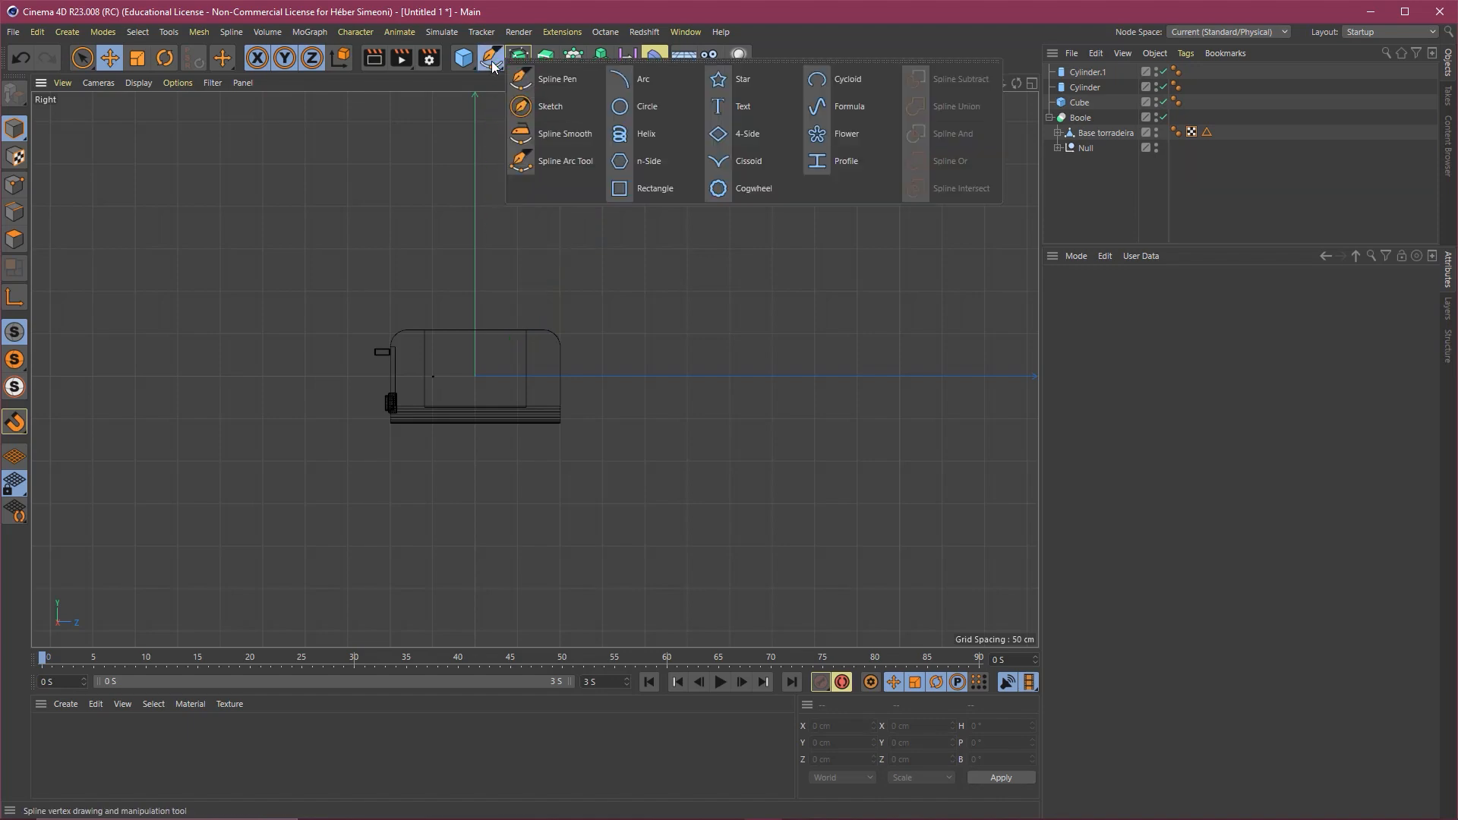
{"action": "left_click", "coordinate": [646, 109]}
{"action": "scroll", "coordinate": [572, 300], "scroll_direction": "down", "scroll_amount": 2}
{"action": "middle_click_drag", "start_coordinate": [511, 372], "coordinate": [575, 406], "text": "alt"}
{"action": "scroll", "coordinate": [528, 387], "scroll_direction": "up", "scroll_amount": 5}
{"action": "scroll", "coordinate": [600, 397], "scroll_direction": "down", "scroll_amount": 4}
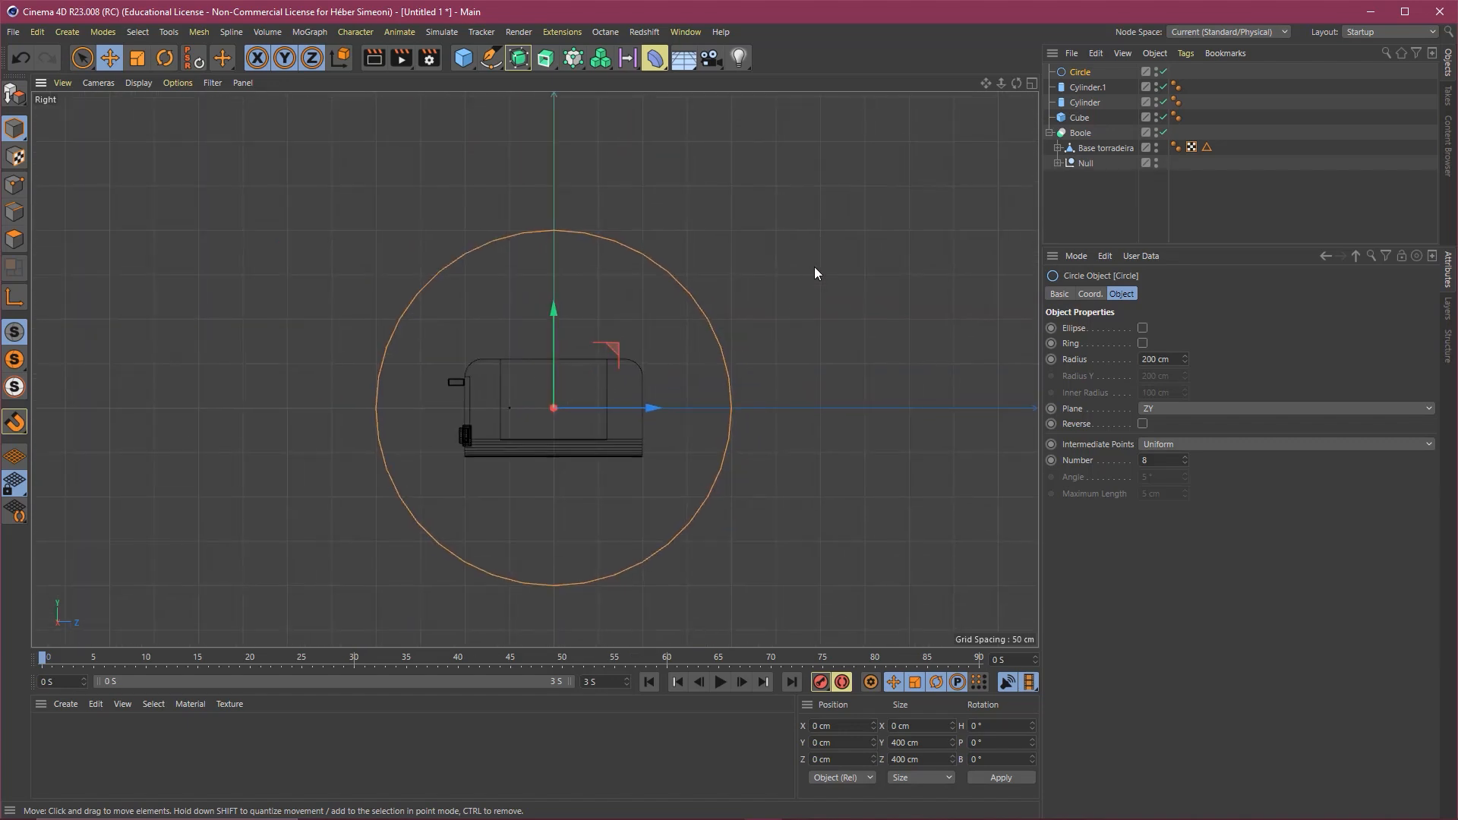
Add a 400 by 400 cm rectangle spline in the ZY plane, centred on the toaster.
{"action": "left_click", "coordinate": [493, 60]}
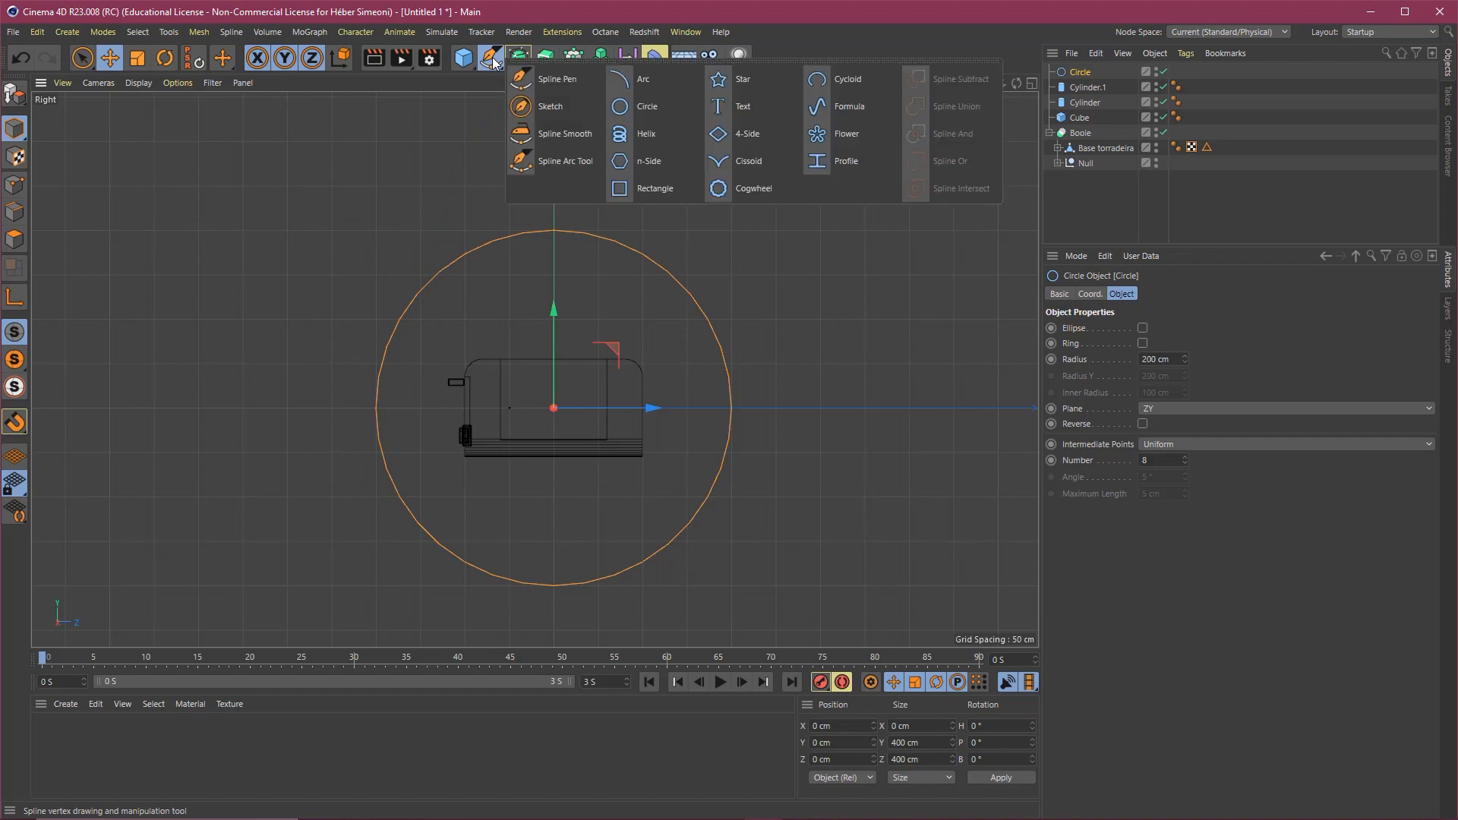
{"action": "left_click", "coordinate": [650, 184]}
{"action": "scroll", "coordinate": [647, 317], "scroll_direction": "down", "scroll_amount": 3}
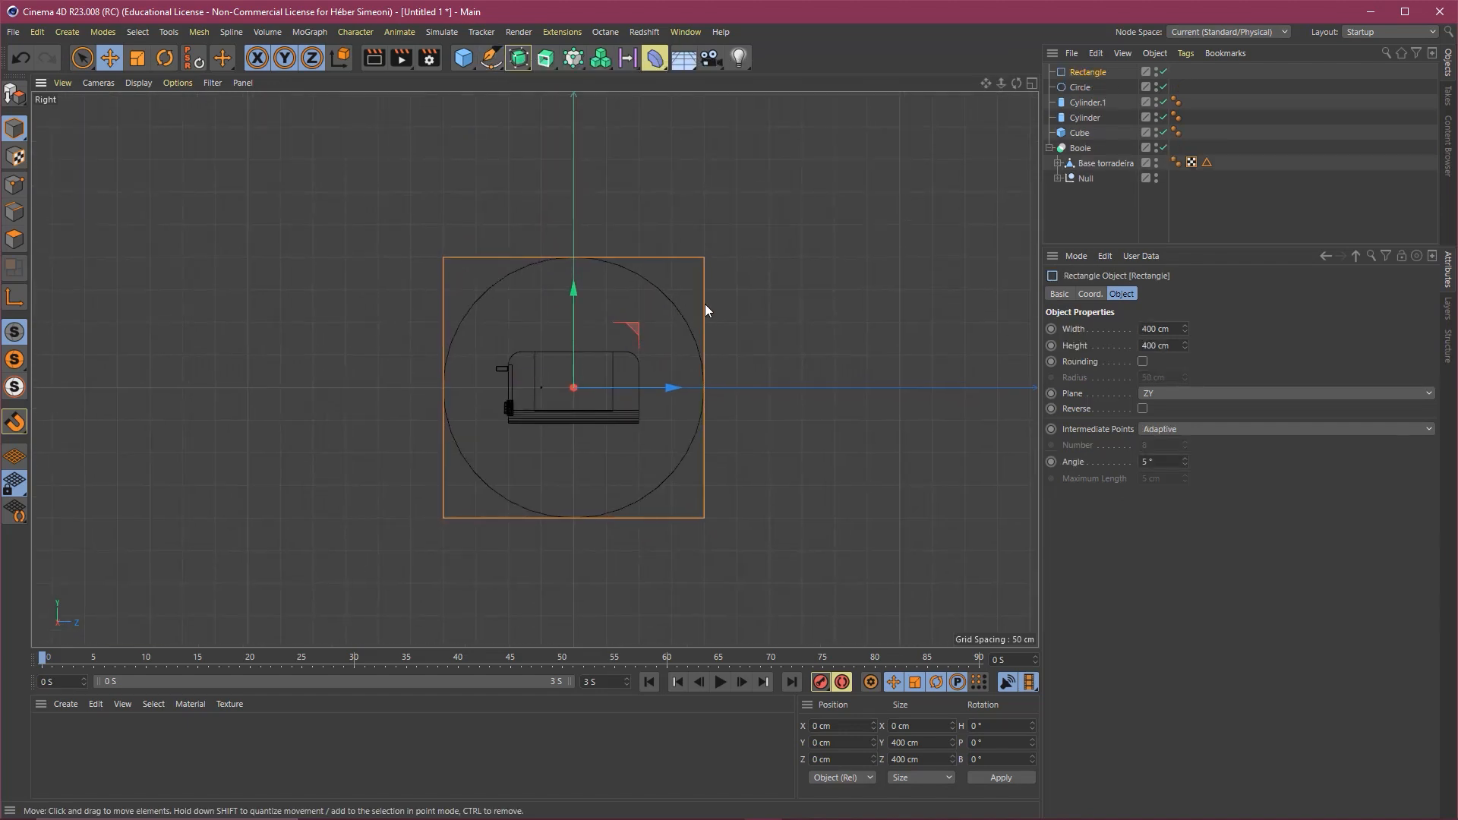
Convert the circle and the rectangle into editable splines.
{"action": "left_click", "coordinate": [1079, 88]}
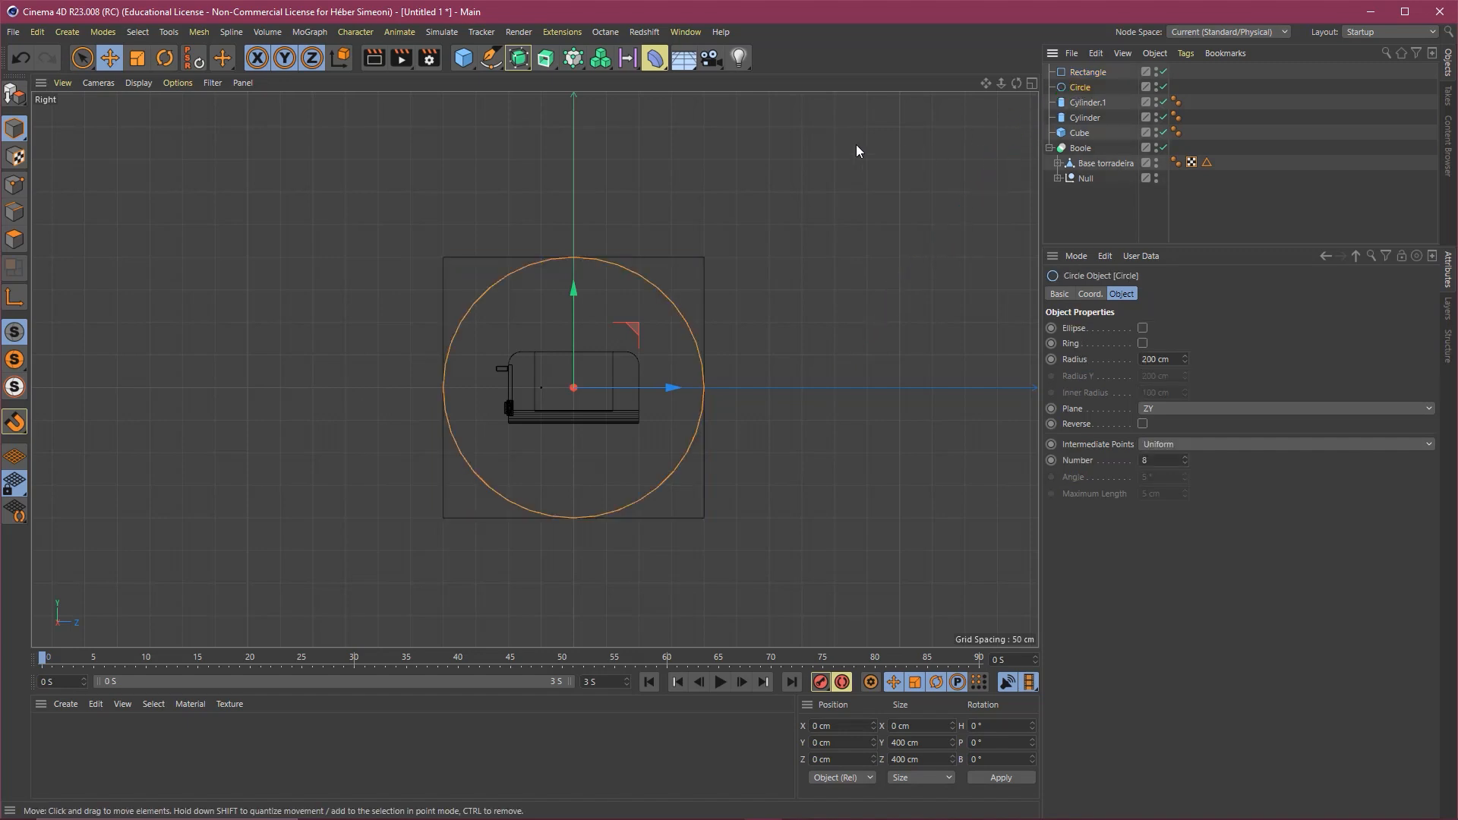
{"action": "left_click", "coordinate": [17, 97]}
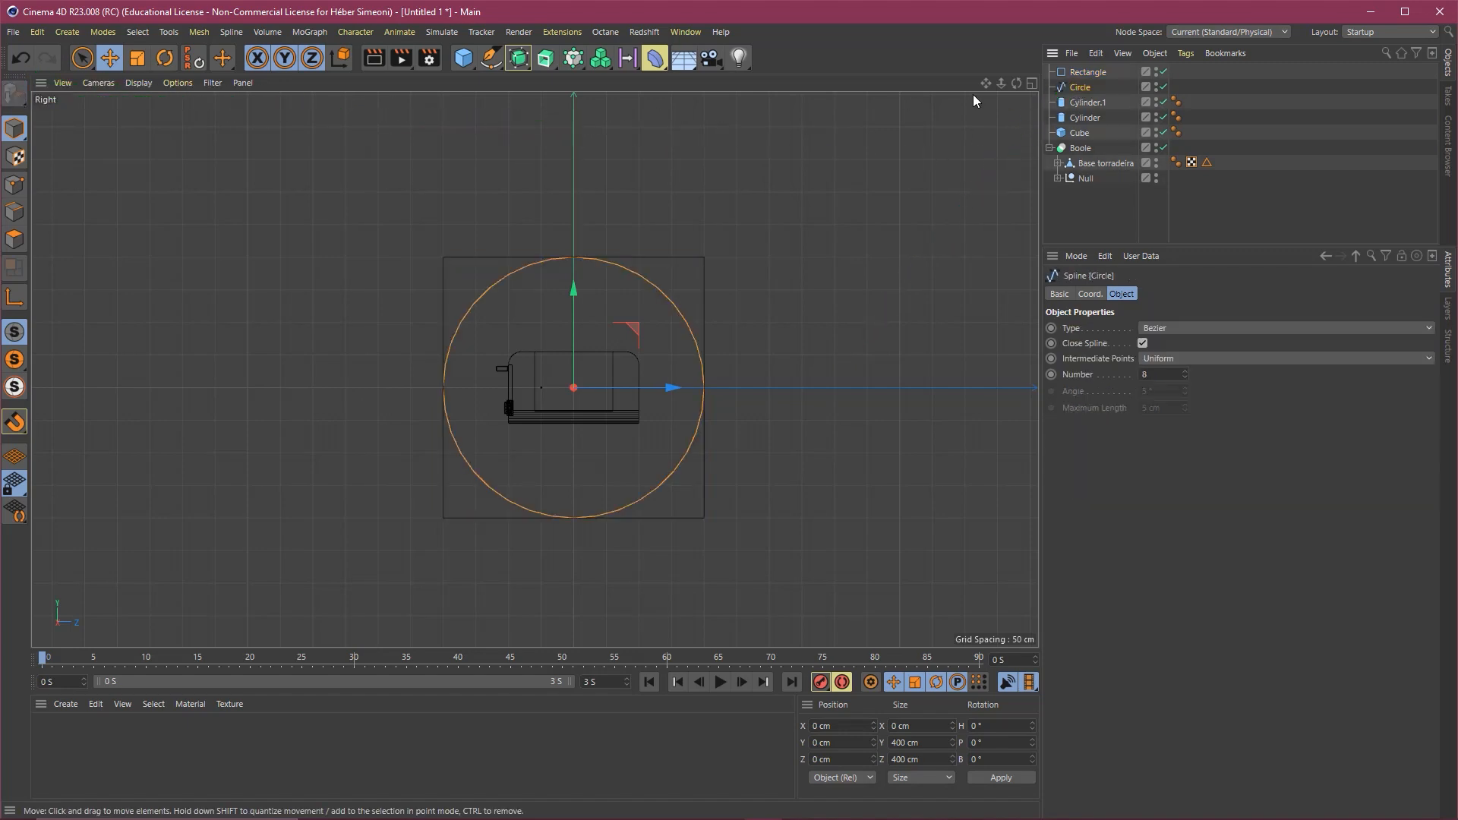
{"action": "left_click", "coordinate": [1100, 72]}
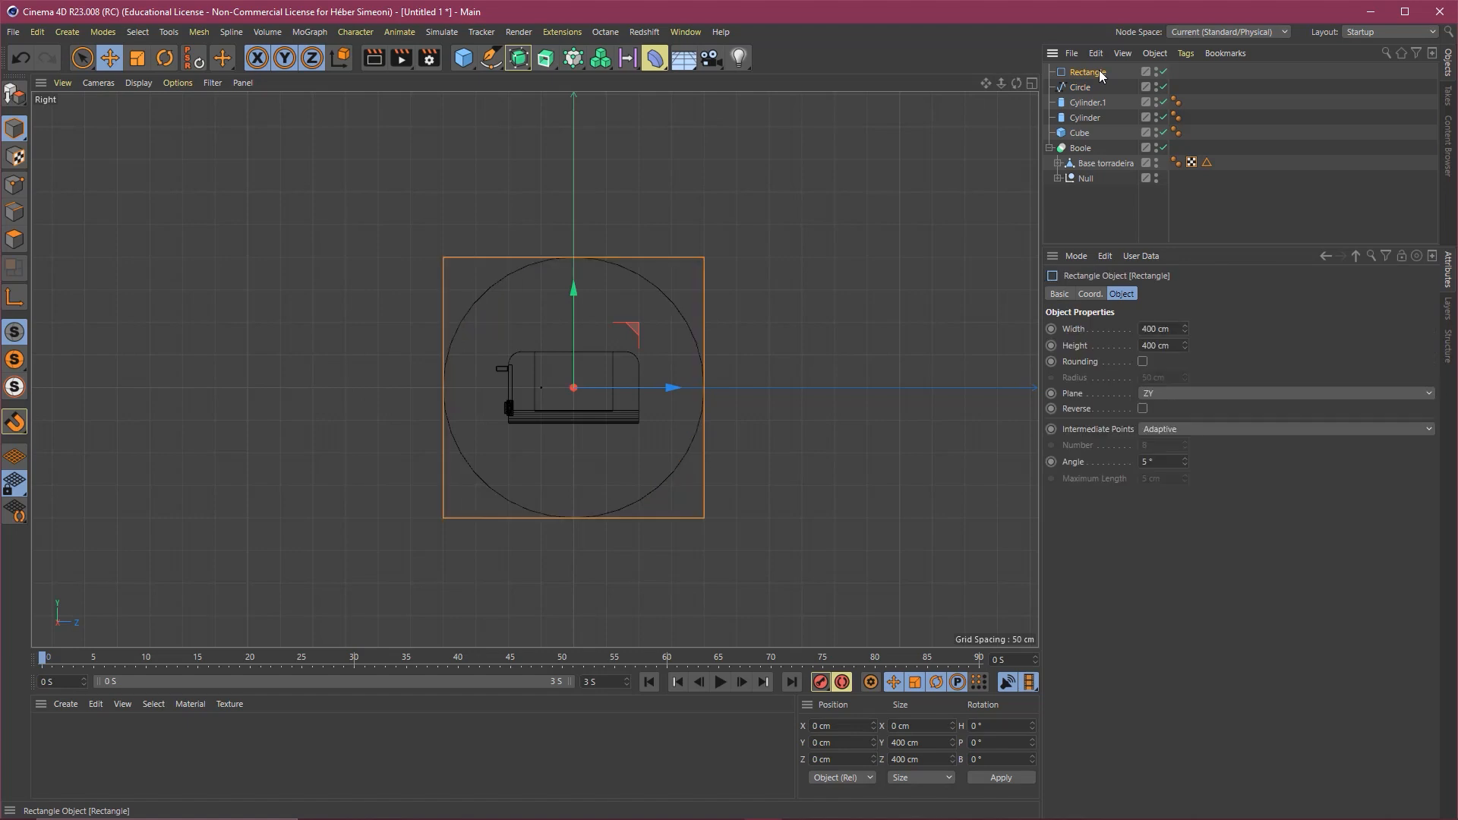
{"action": "left_click", "coordinate": [17, 97]}
{"action": "scroll", "coordinate": [622, 377], "scroll_direction": "up", "scroll_amount": 3}
{"action": "middle_click_drag", "start_coordinate": [624, 342], "coordinate": [639, 360], "text": "alt"}
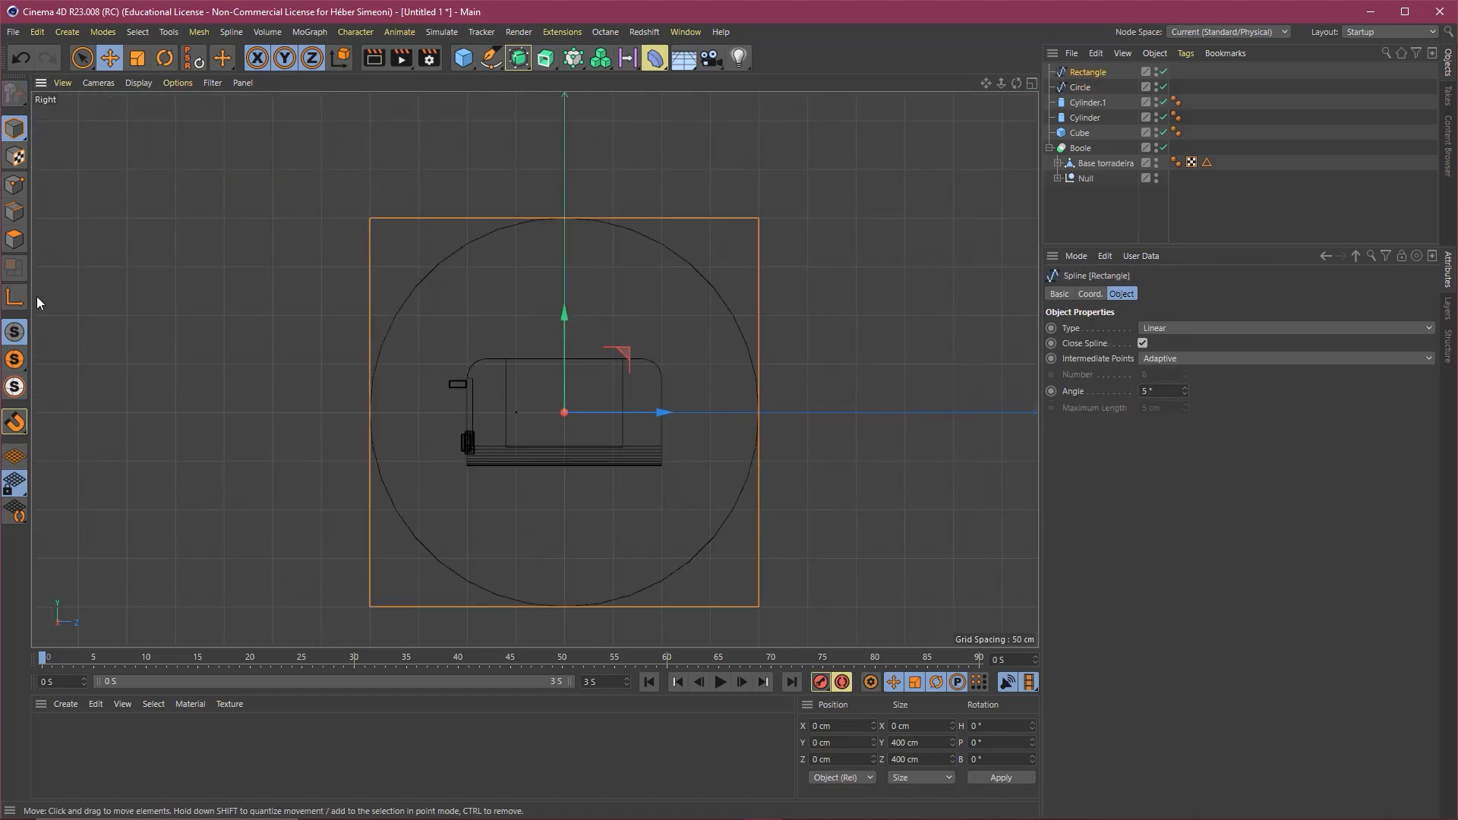
Scale the rectangle spline along Y to a height of about 268 cm.
{"action": "mouse_move", "coordinate": [105, 304]}
{"action": "left_mouse_down"}
{"action": "mouse_move", "coordinate": [114, 75]}
{"action": "mouse_move", "coordinate": [137, 74]}
{"action": "left_mouse_up"}
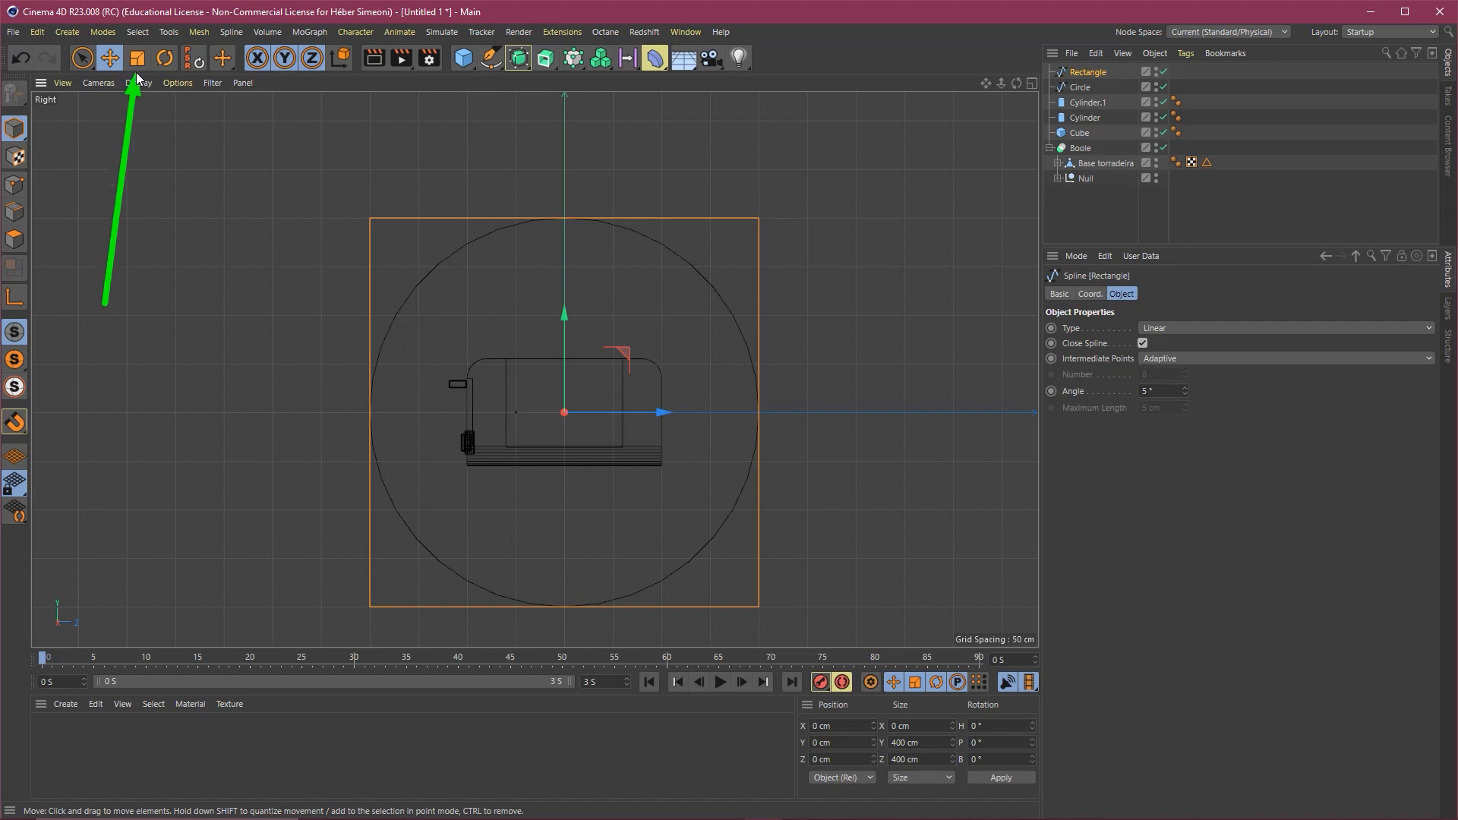
{"action": "left_click", "coordinate": [136, 62]}
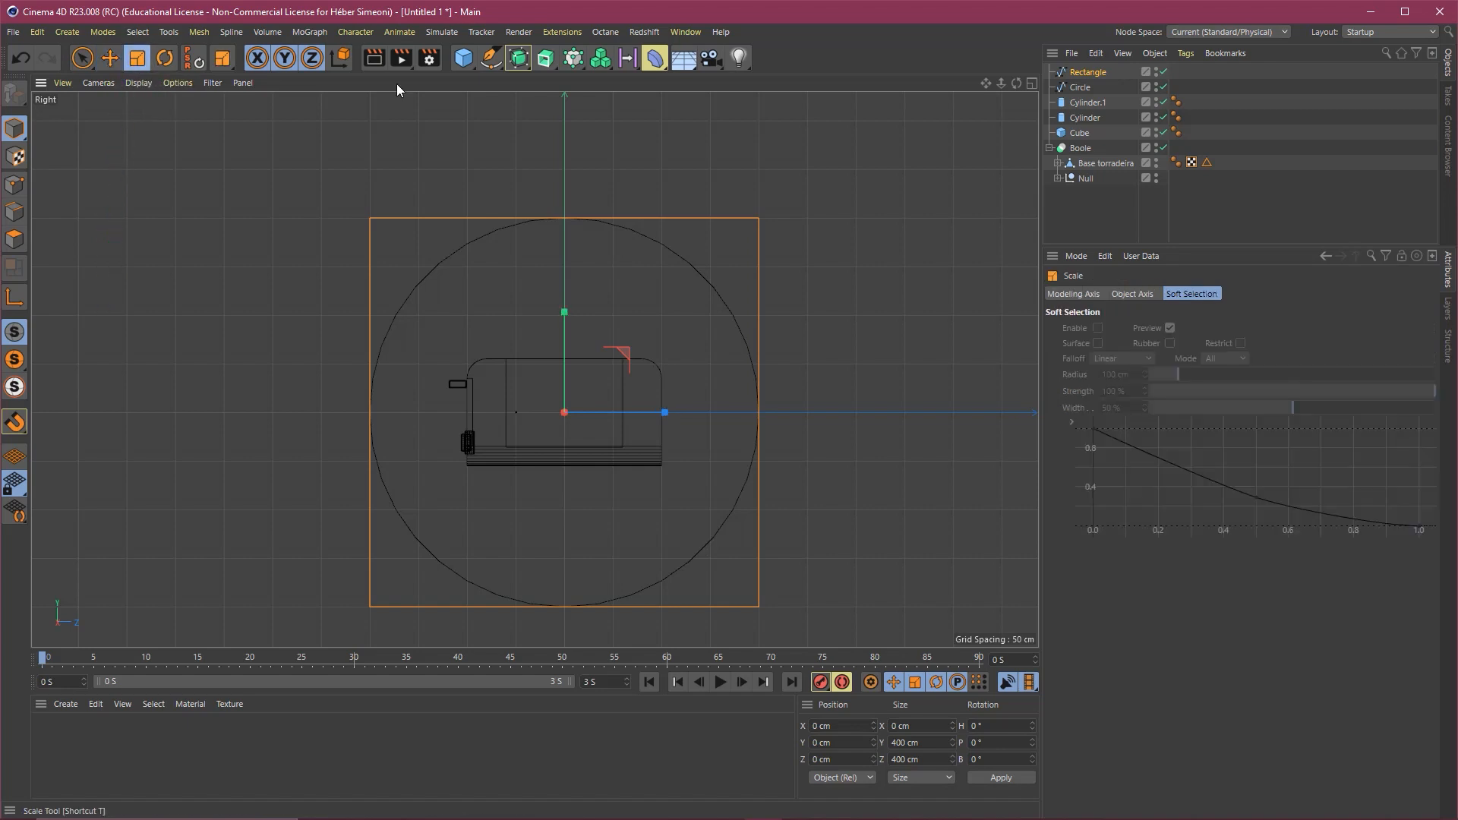
{"action": "left_click_drag", "start_coordinate": [566, 311], "coordinate": [571, 344]}
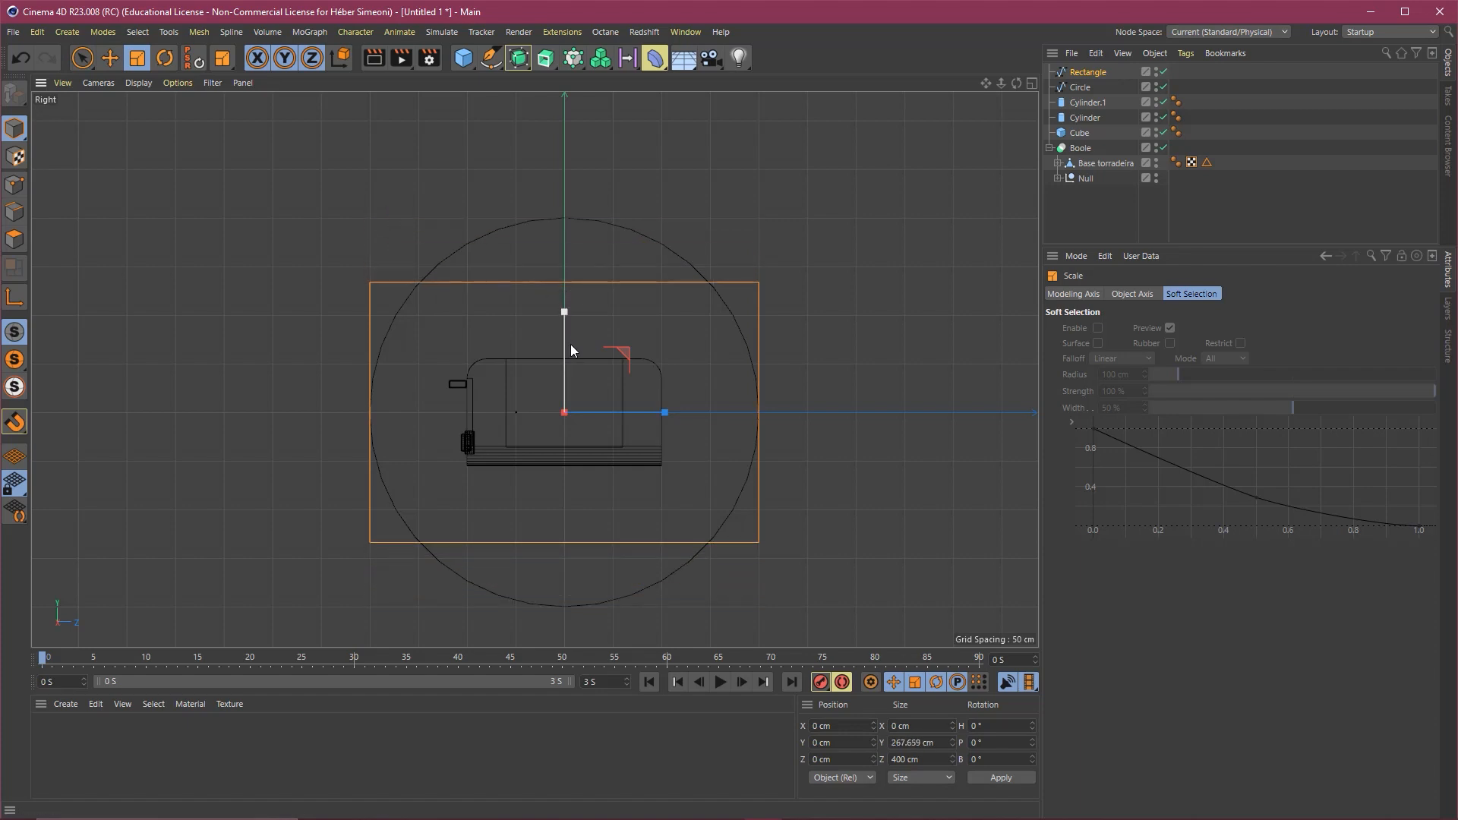
Flatten the circle spline along Y to about 191 cm and raise it to about Y 130 cm, overlapping the toaster's upper edge.
{"action": "left_click", "coordinate": [1062, 89]}
{"action": "middle_click_drag", "start_coordinate": [560, 367], "coordinate": [554, 397], "text": "alt"}
{"action": "left_click_drag", "start_coordinate": [558, 344], "coordinate": [556, 249]}
{"action": "key", "text": "e"}
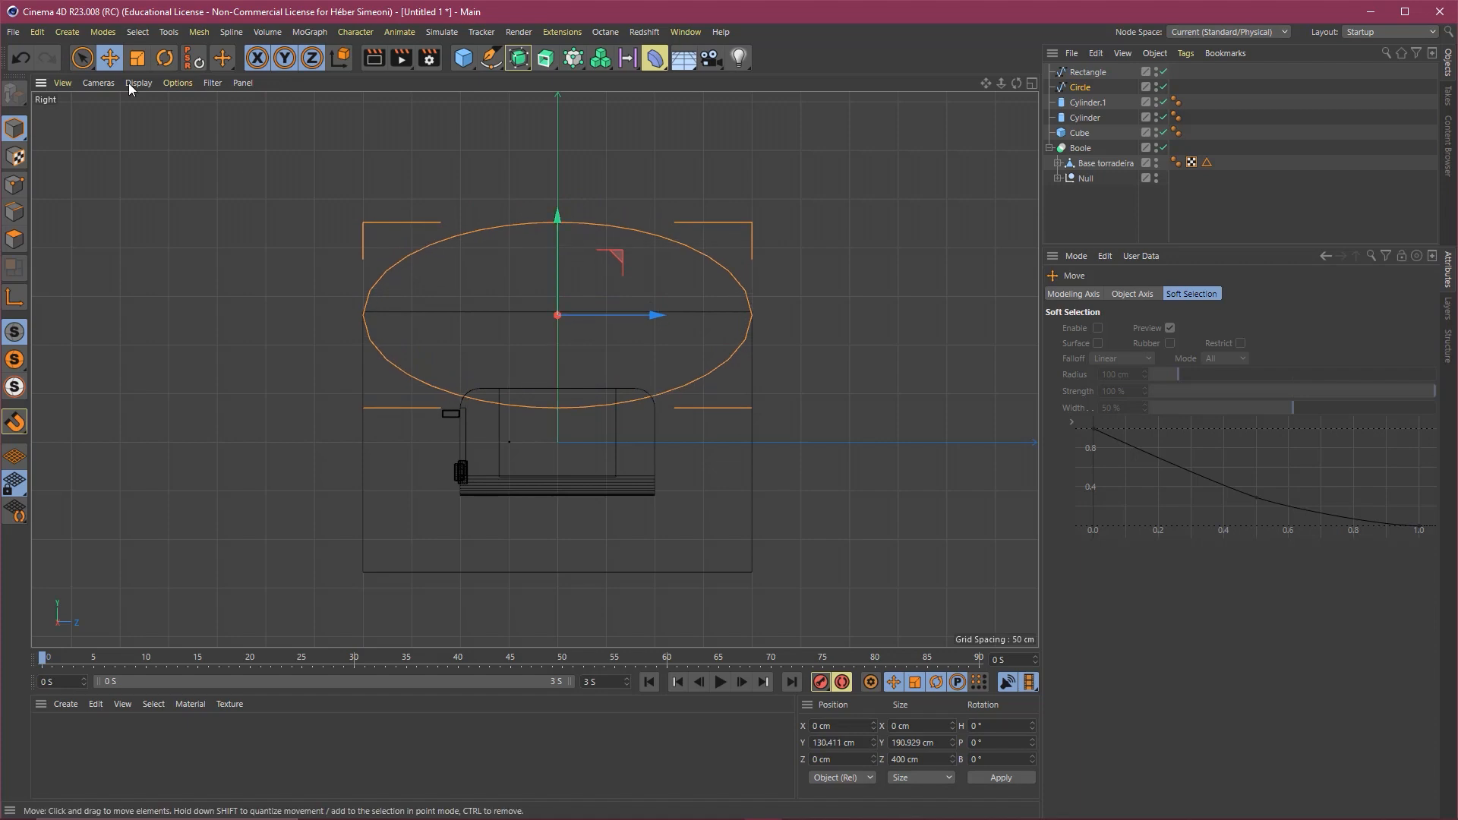
Select the rectangle spline and narrow it along Z to a width of about 355 cm.
{"action": "left_click", "coordinate": [363, 392]}
{"action": "key", "text": "r"}
{"action": "key", "text": "t"}
{"action": "left_click_drag", "start_coordinate": [655, 443], "coordinate": [647, 440]}
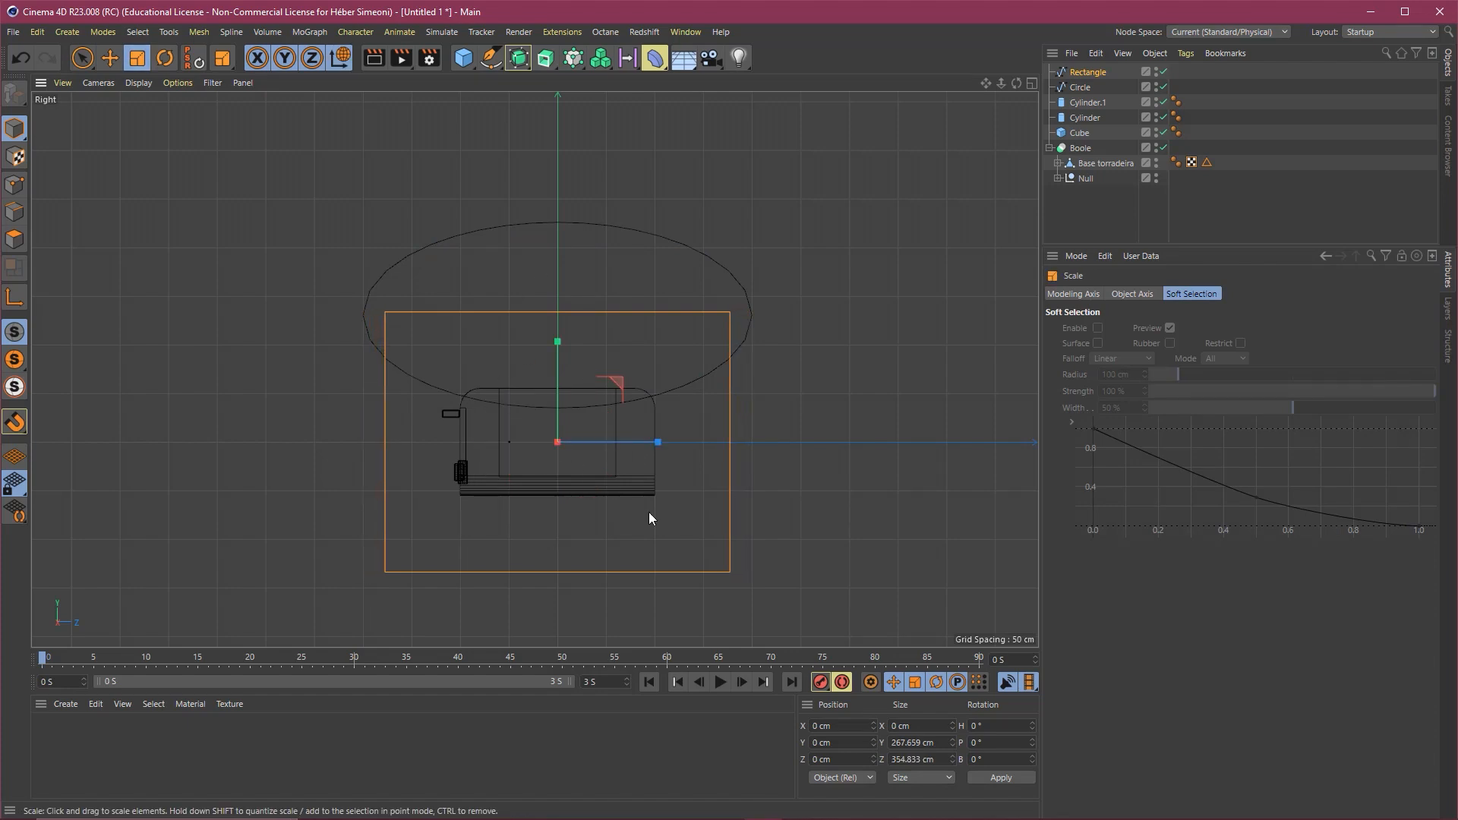
{"action": "left_click", "coordinate": [341, 58]}
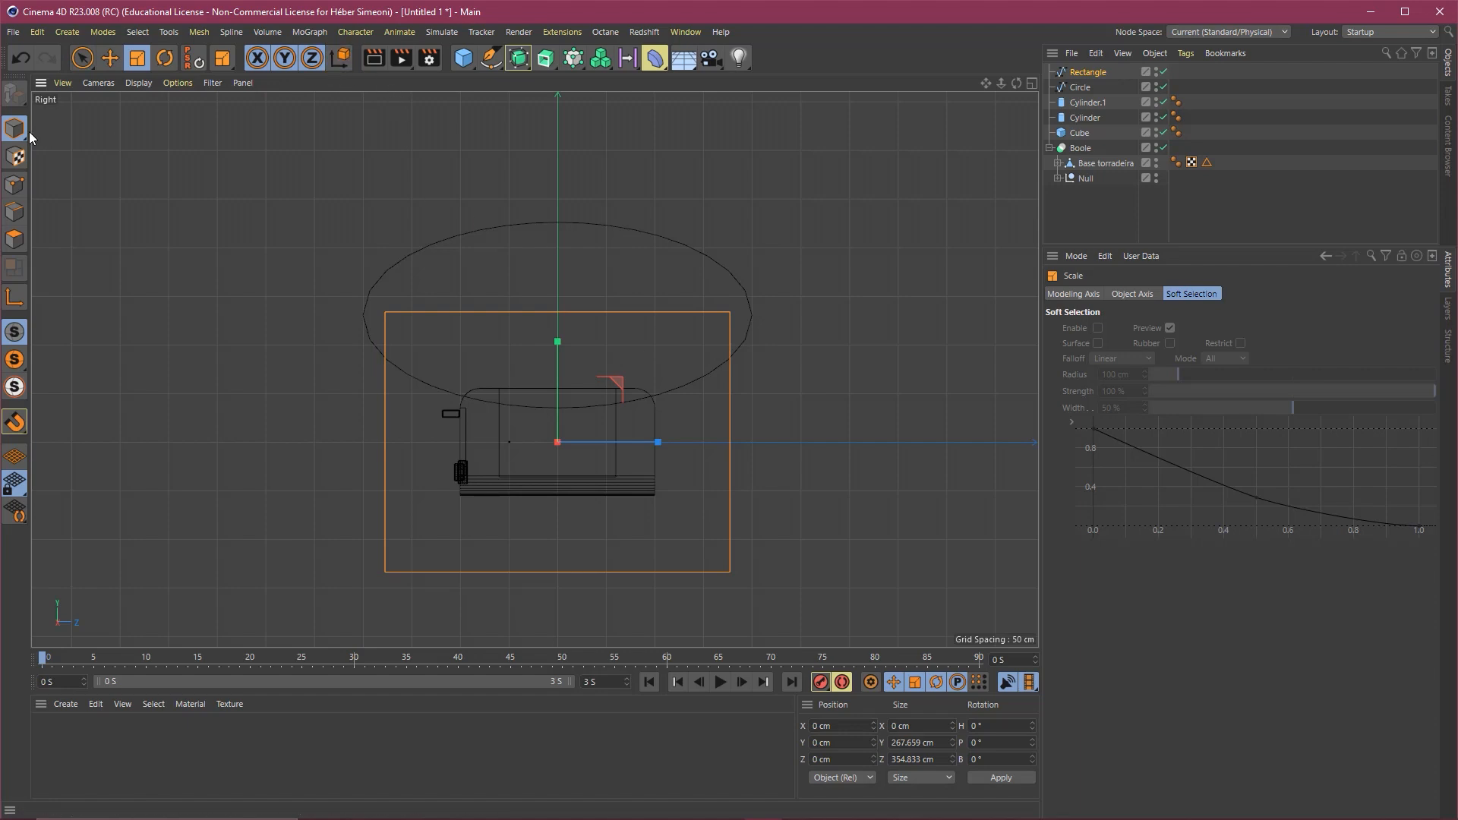
{"action": "key", "text": "9"}
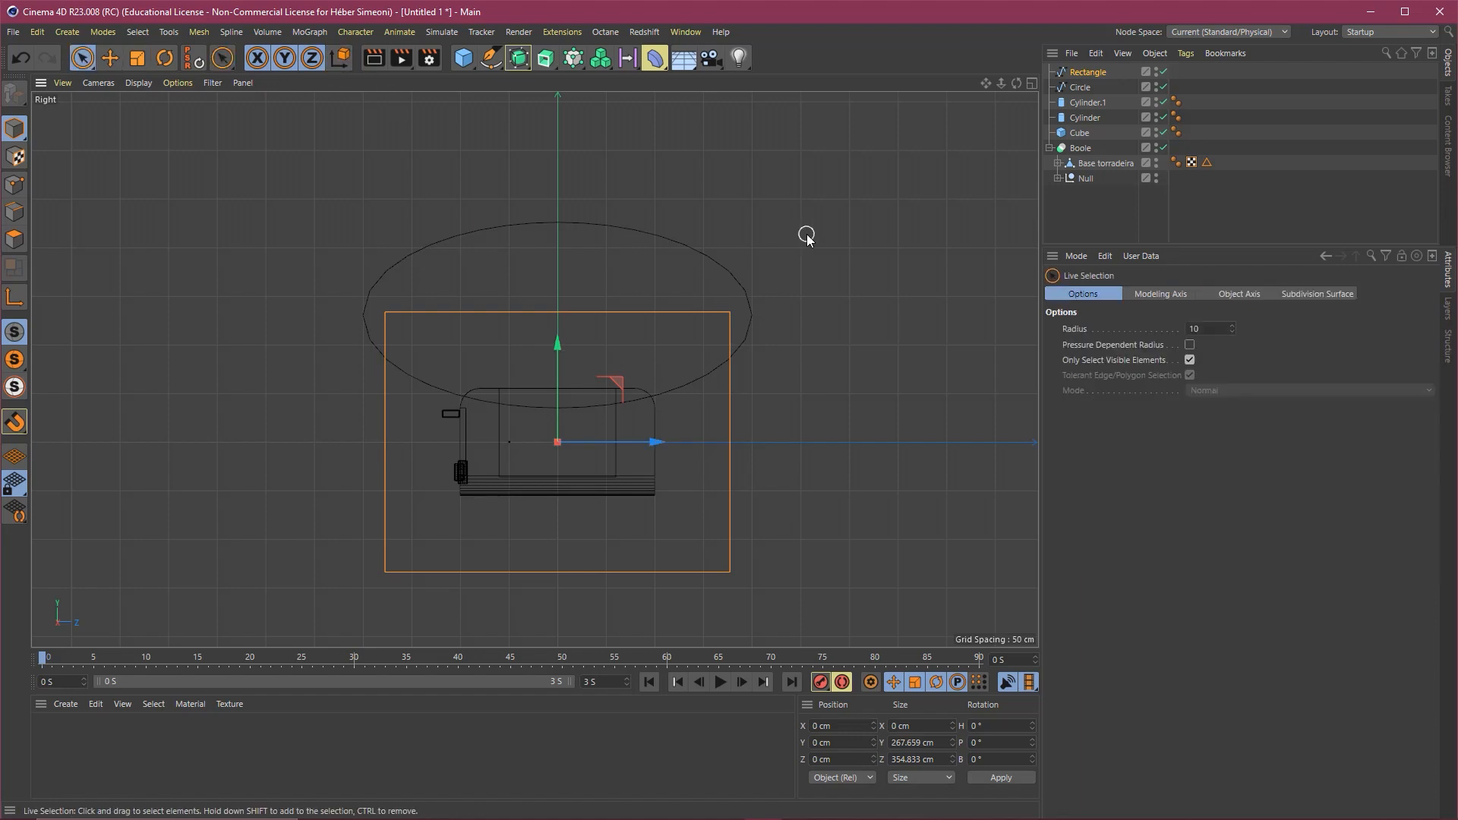
Merge the rectangle and circle splines into a single bread-slice outline with Spline Union.
{"action": "left_click", "coordinate": [806, 237]}
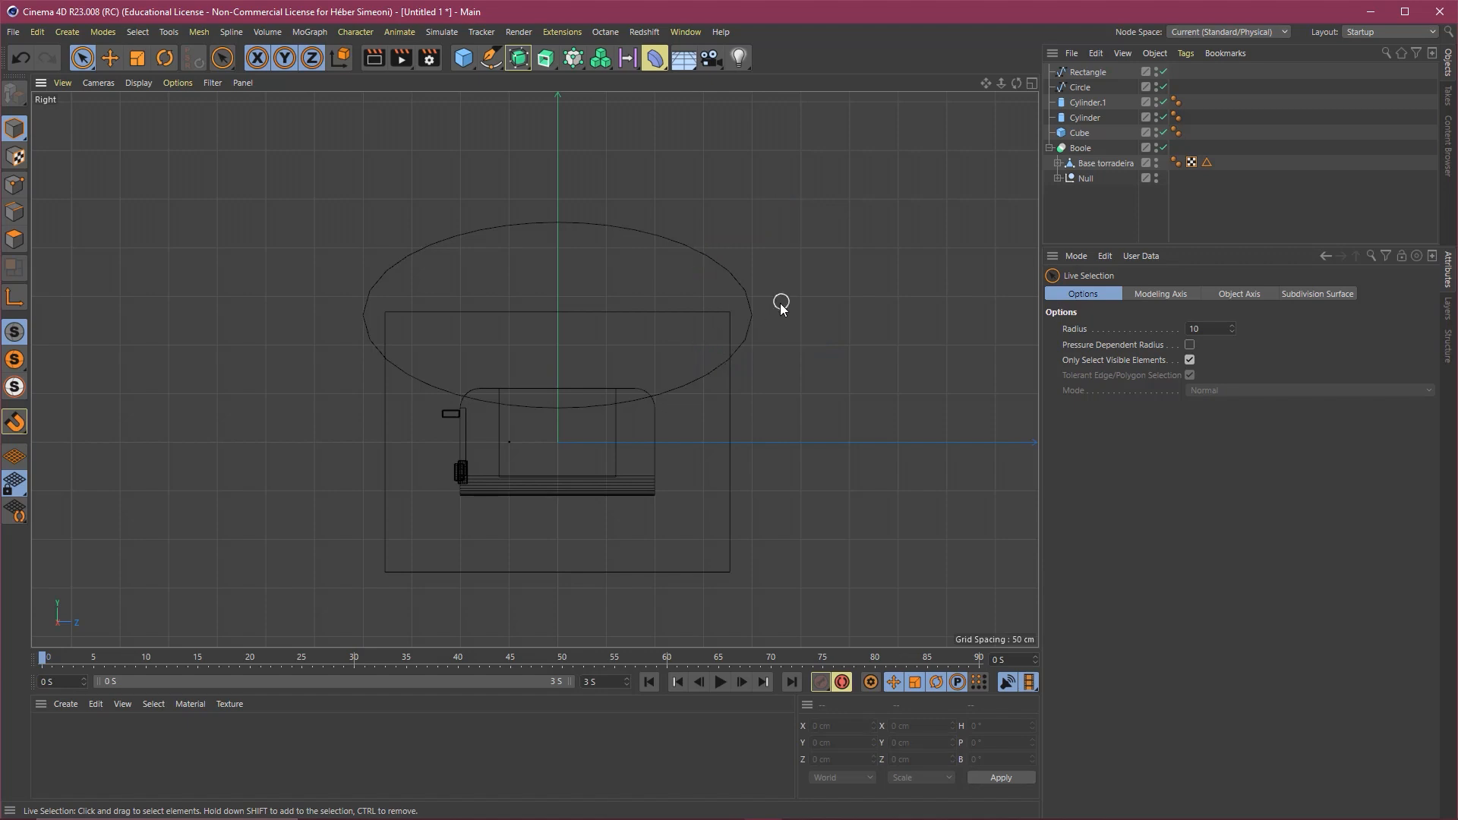
{"action": "left_click", "coordinate": [1084, 74]}
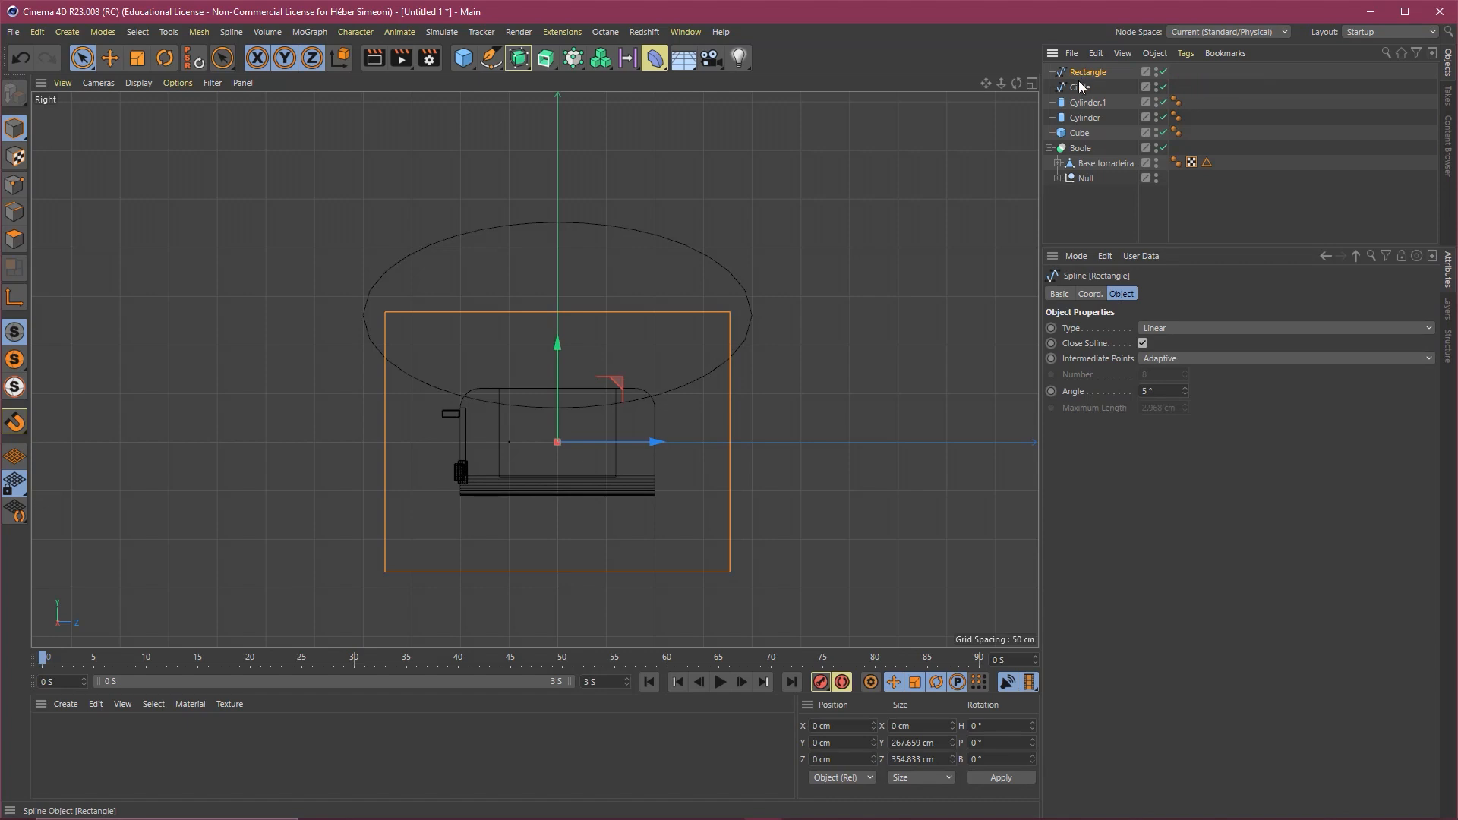
{"action": "left_click", "coordinate": [1080, 88], "text": "ctrl"}
{"action": "left_click_drag", "start_coordinate": [399, 275], "coordinate": [492, 72]}
{"action": "left_click", "coordinate": [493, 68]}
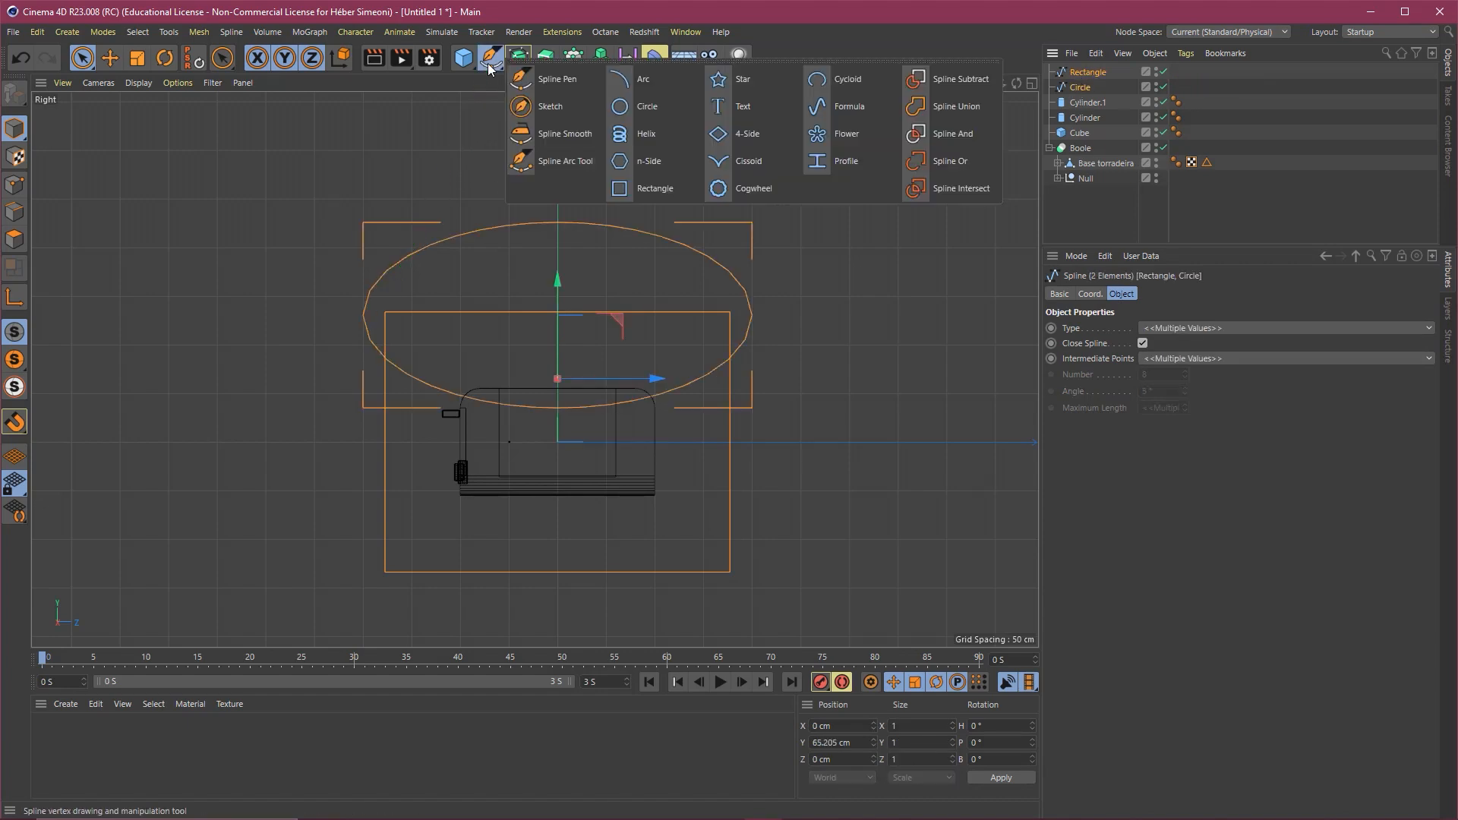
{"action": "left_click", "coordinate": [953, 107]}
{"action": "left_click", "coordinate": [863, 319]}
{"action": "mouse_move", "coordinate": [561, 357]}
{"action": "left_mouse_down", "text": "alt"}
{"action": "mouse_move", "coordinate": [593, 392]}
{"action": "mouse_move", "coordinate": [559, 398]}
{"action": "mouse_move", "coordinate": [585, 365]}
{"action": "left_mouse_up", "text": "alt"}
{"action": "scroll", "coordinate": [609, 339], "scroll_direction": "up", "scroll_amount": 5}
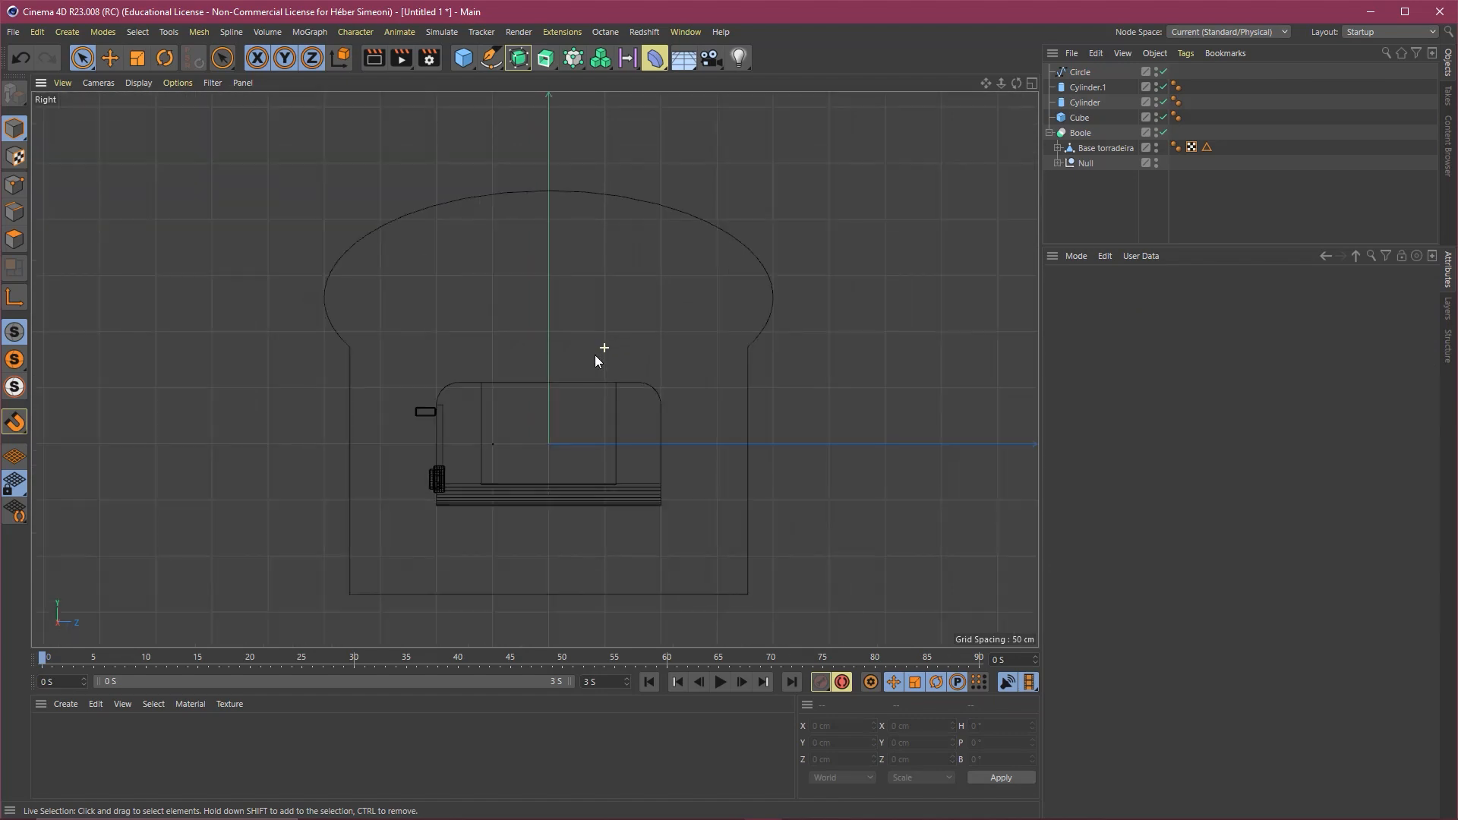
{"action": "middle_click_drag", "start_coordinate": [595, 352], "coordinate": [598, 318], "text": "alt"}
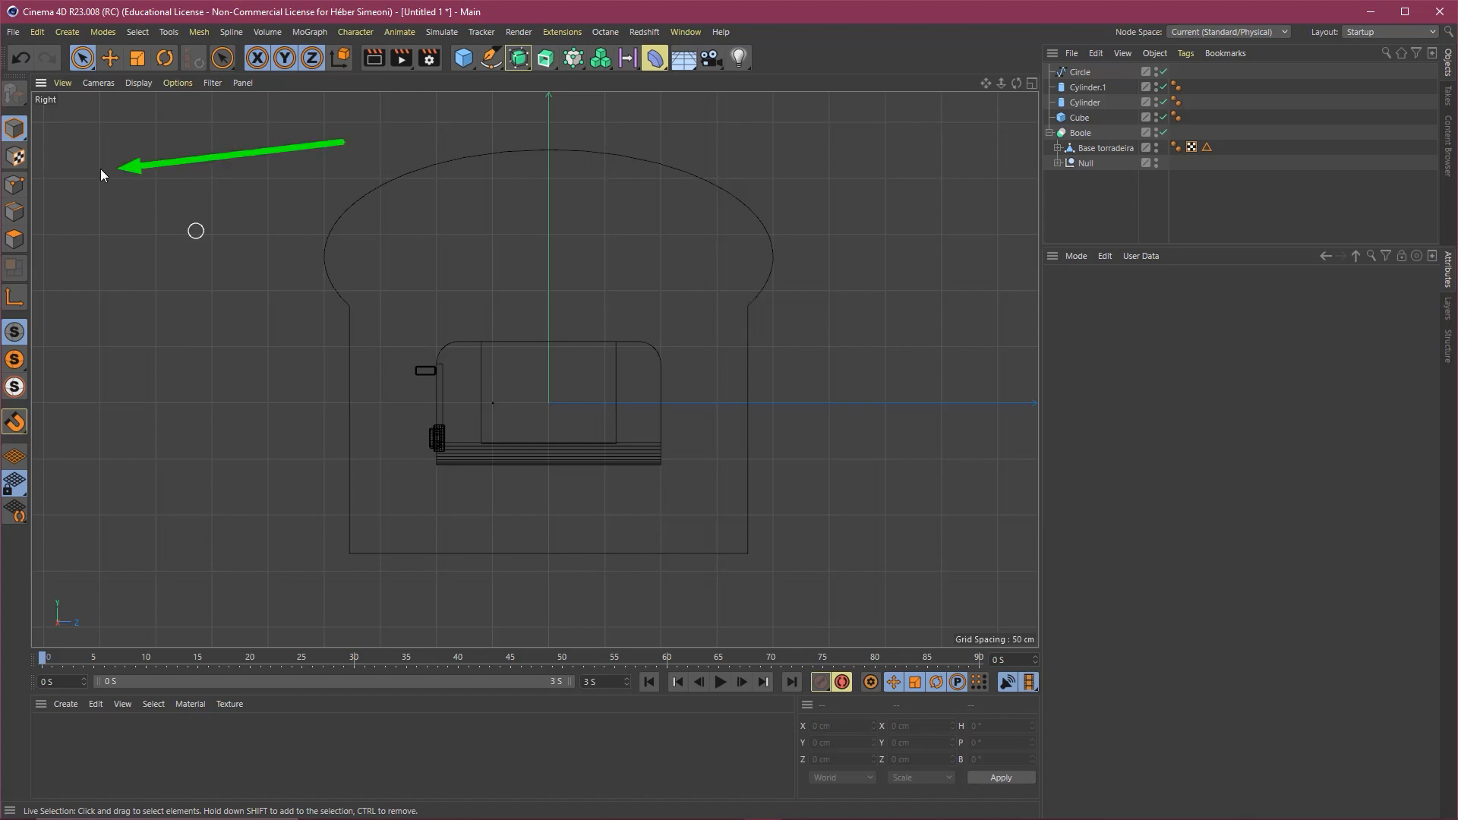
Switch to point editing and rename the merged spline "forma pão".
{"action": "left_click", "coordinate": [15, 184]}
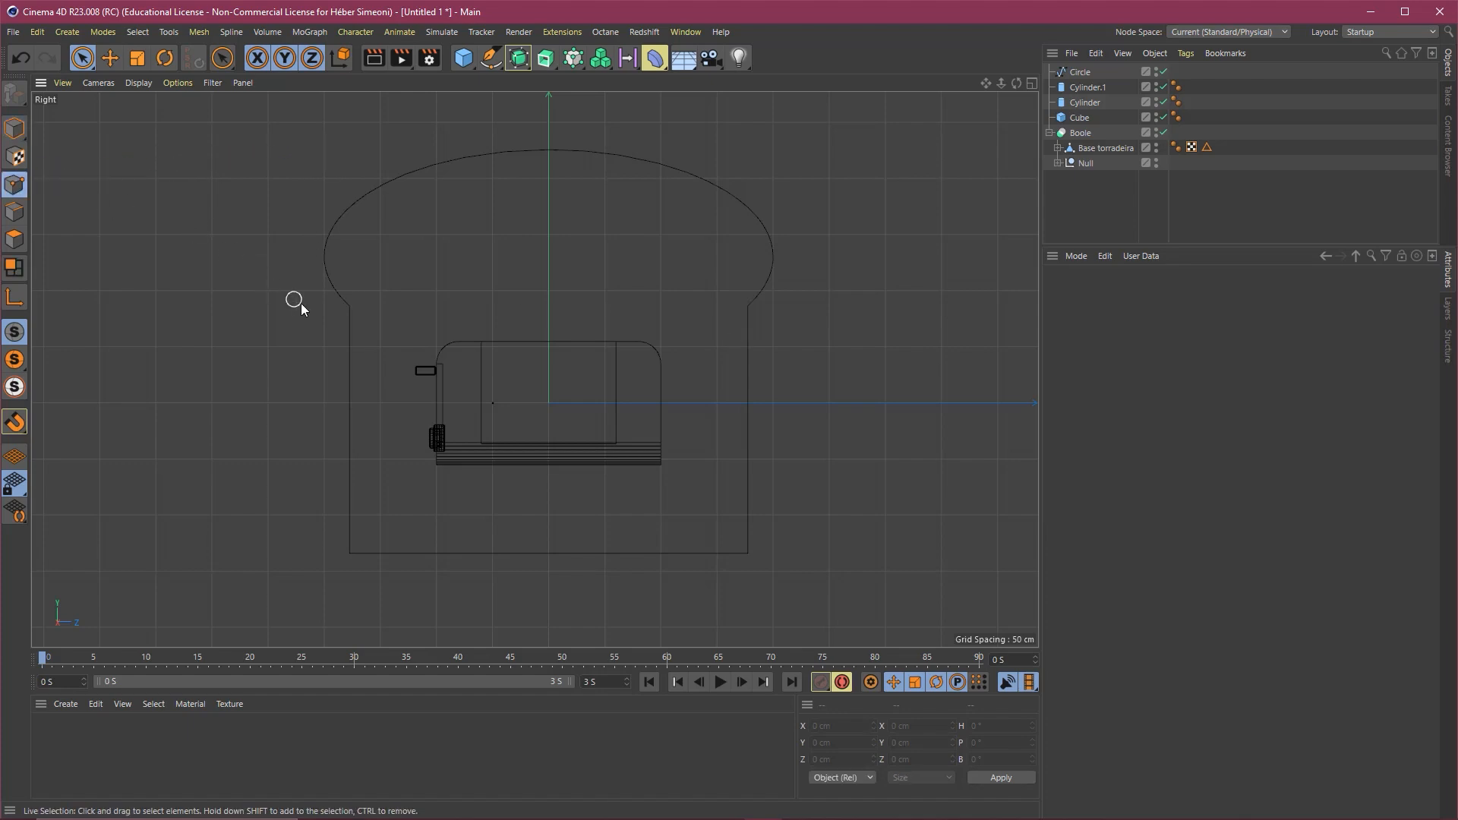
{"action": "left_click", "coordinate": [1077, 74]}
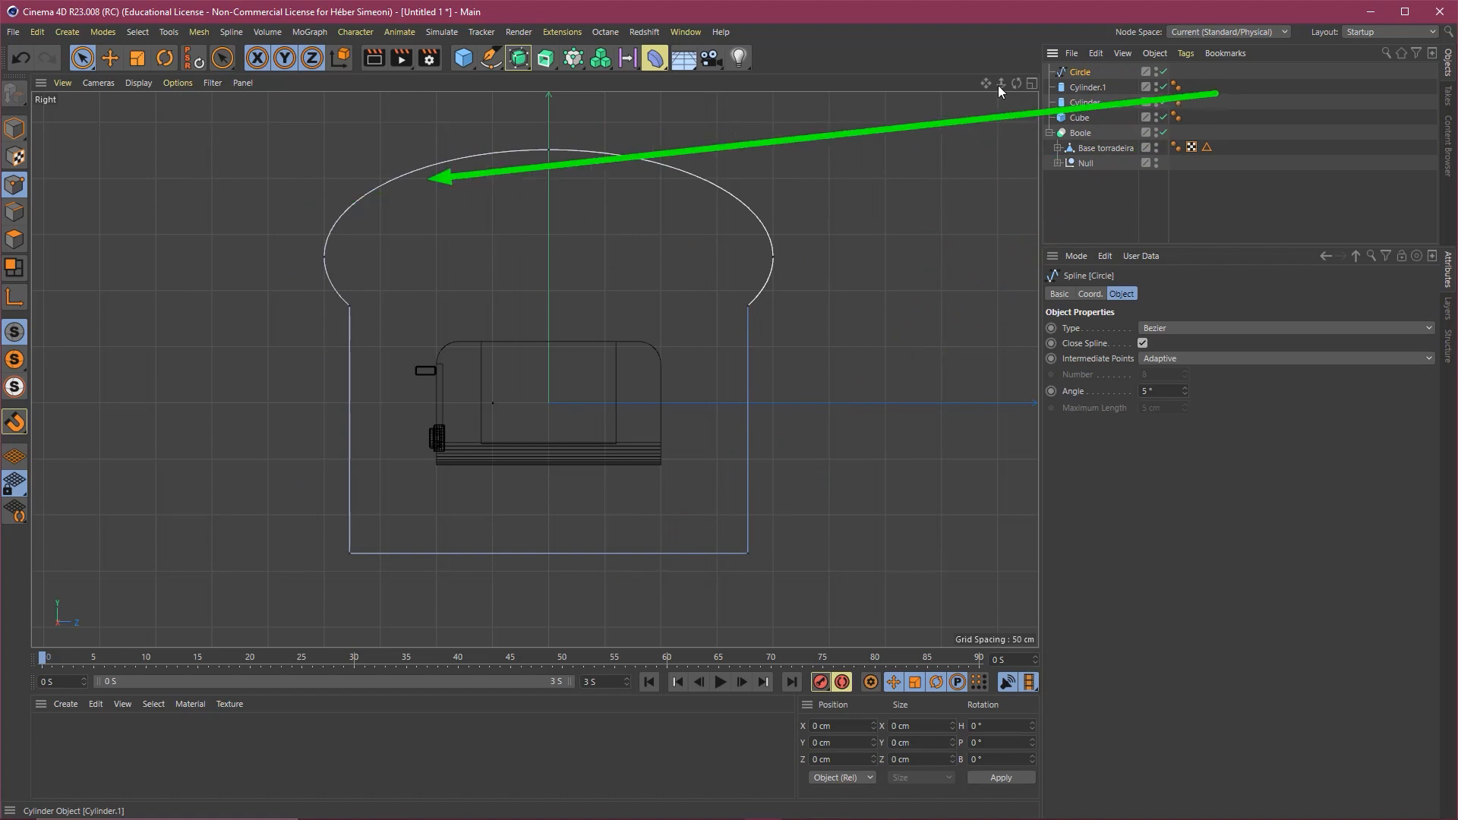
{"action": "double_click", "coordinate": [1082, 73]}
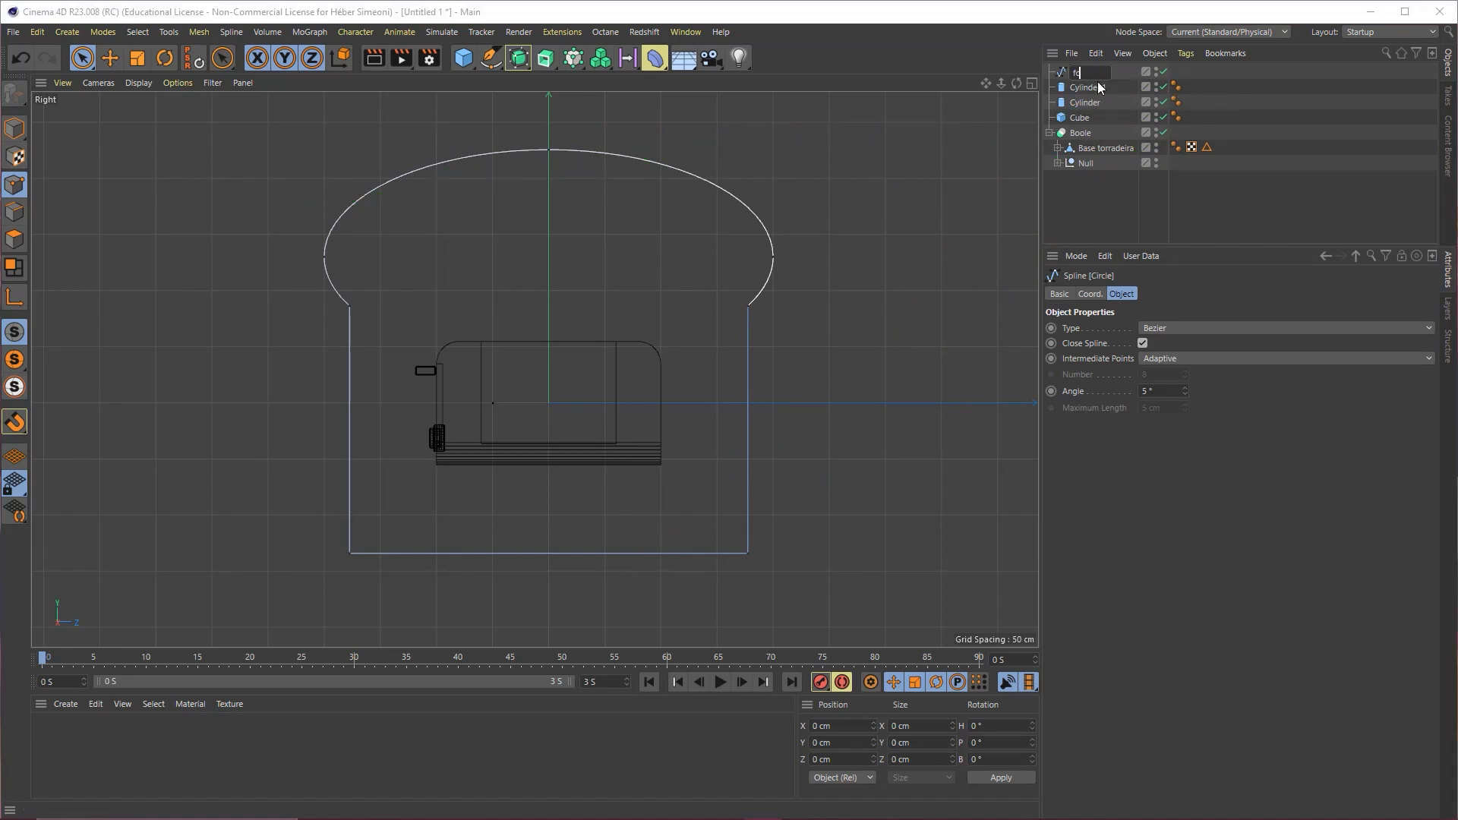
{"action": "type", "text": "forma pão"}
{"action": "key", "text": "Return"}
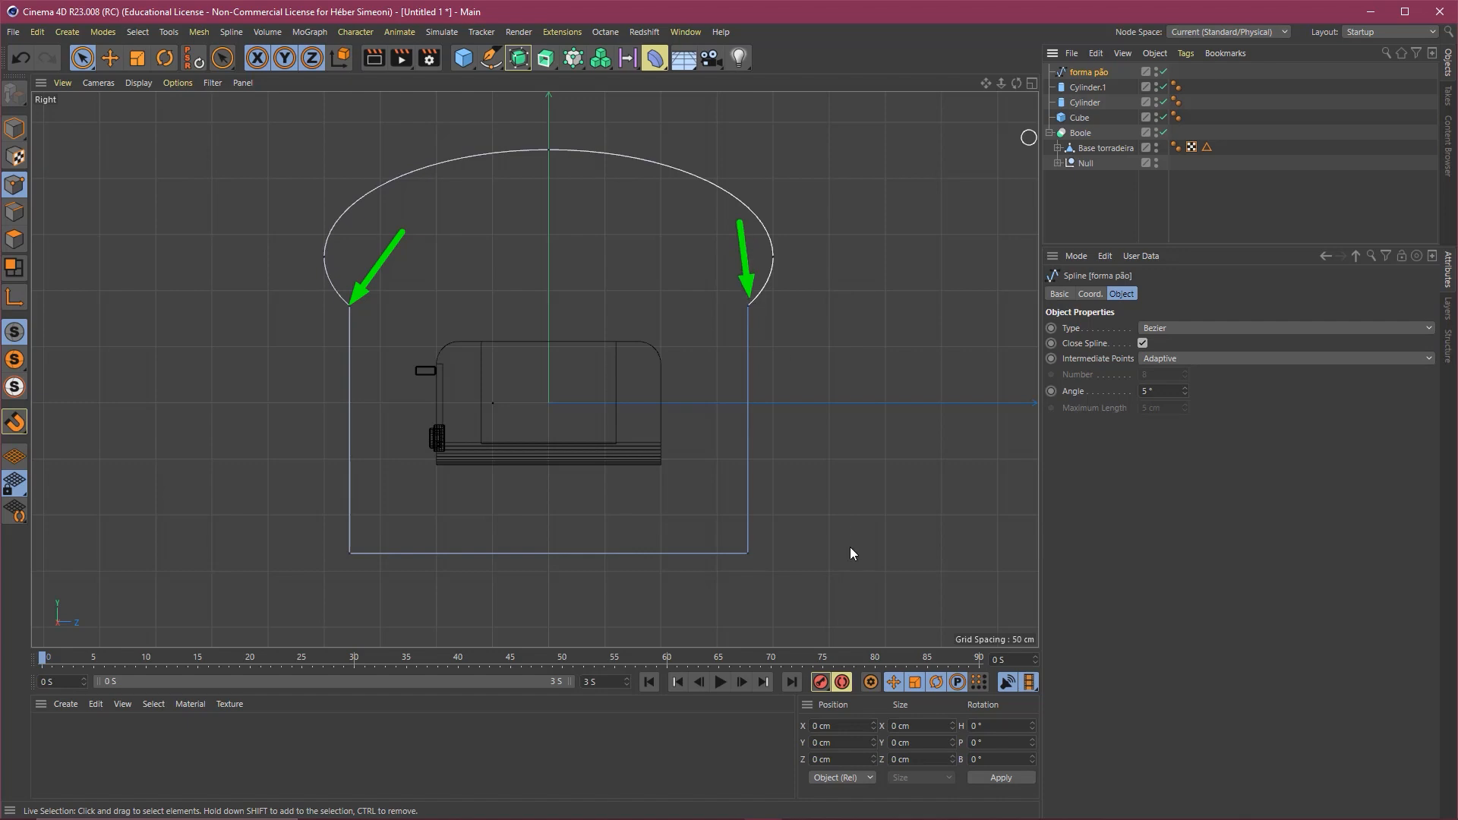
Chamfer the bread outline's two neck points and two bottom corners with a 24 cm radius, and return to Model mode.
{"action": "left_click", "coordinate": [350, 307]}
{"action": "left_click", "coordinate": [746, 307], "text": "shift"}
{"action": "left_click", "coordinate": [750, 550], "text": "shift"}
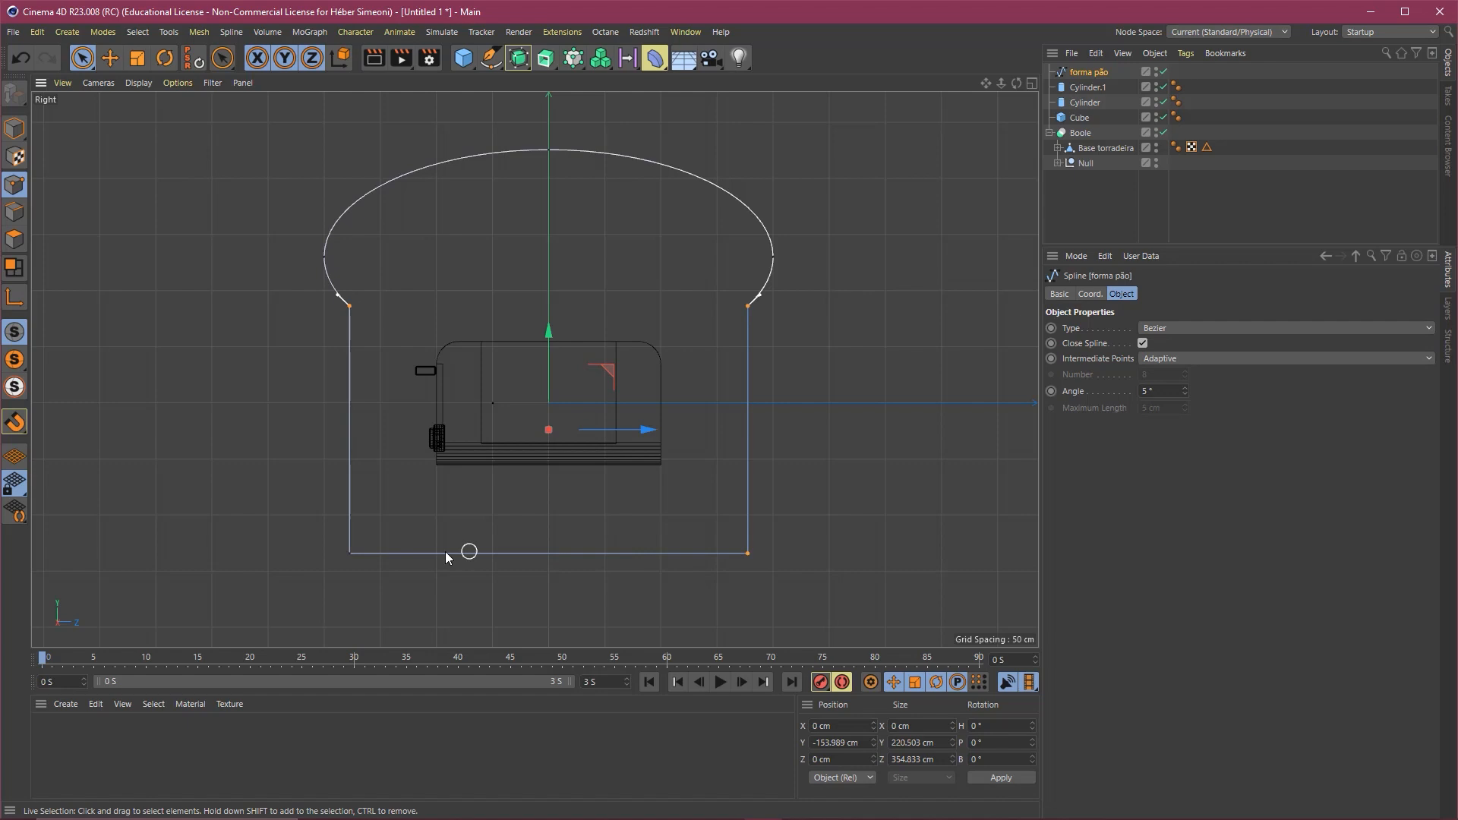
{"action": "right_click", "coordinate": [422, 493]}
{"action": "left_click", "coordinate": [430, 489]}
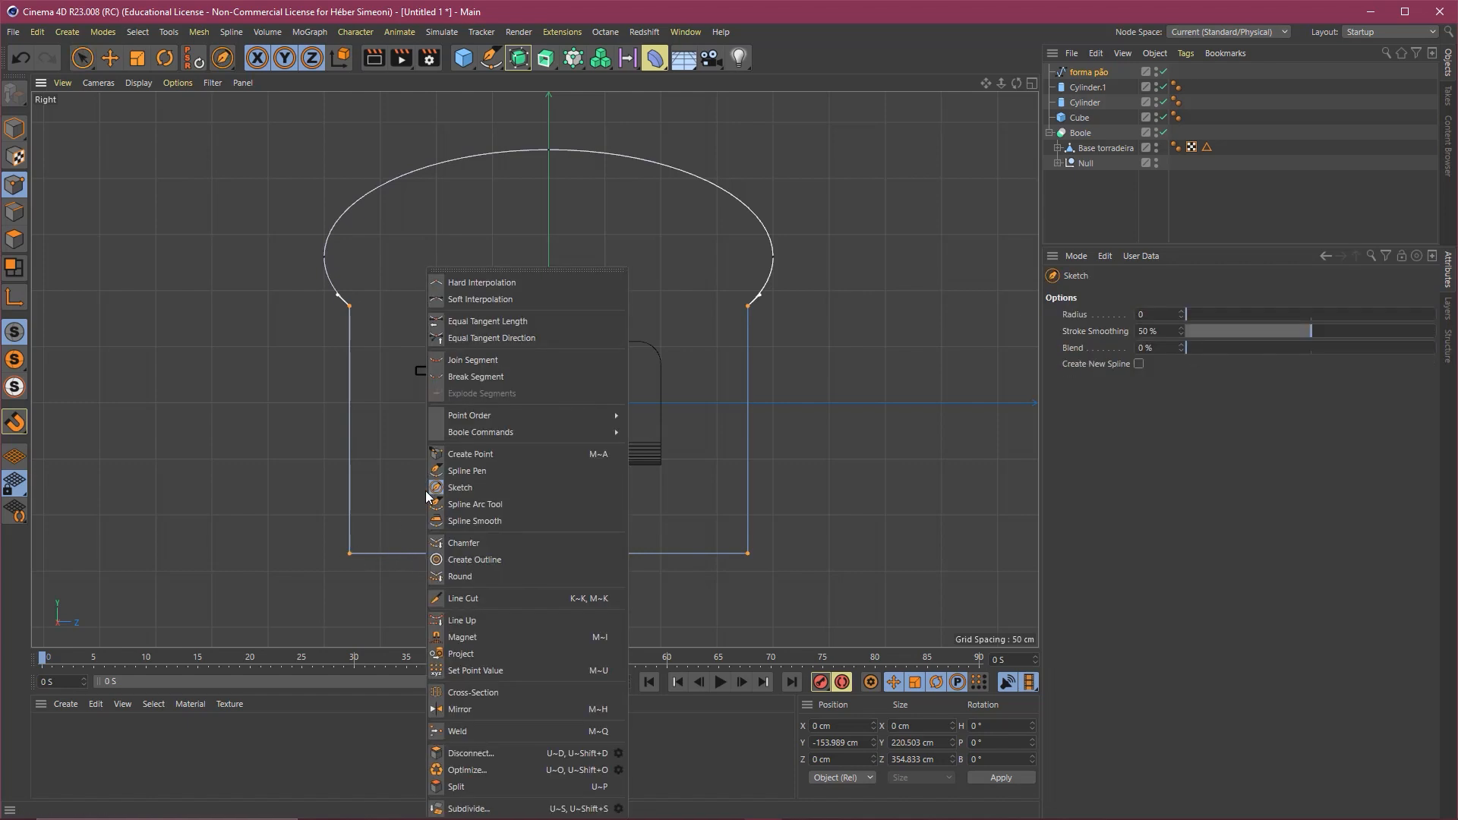
{"action": "right_click", "coordinate": [351, 554]}
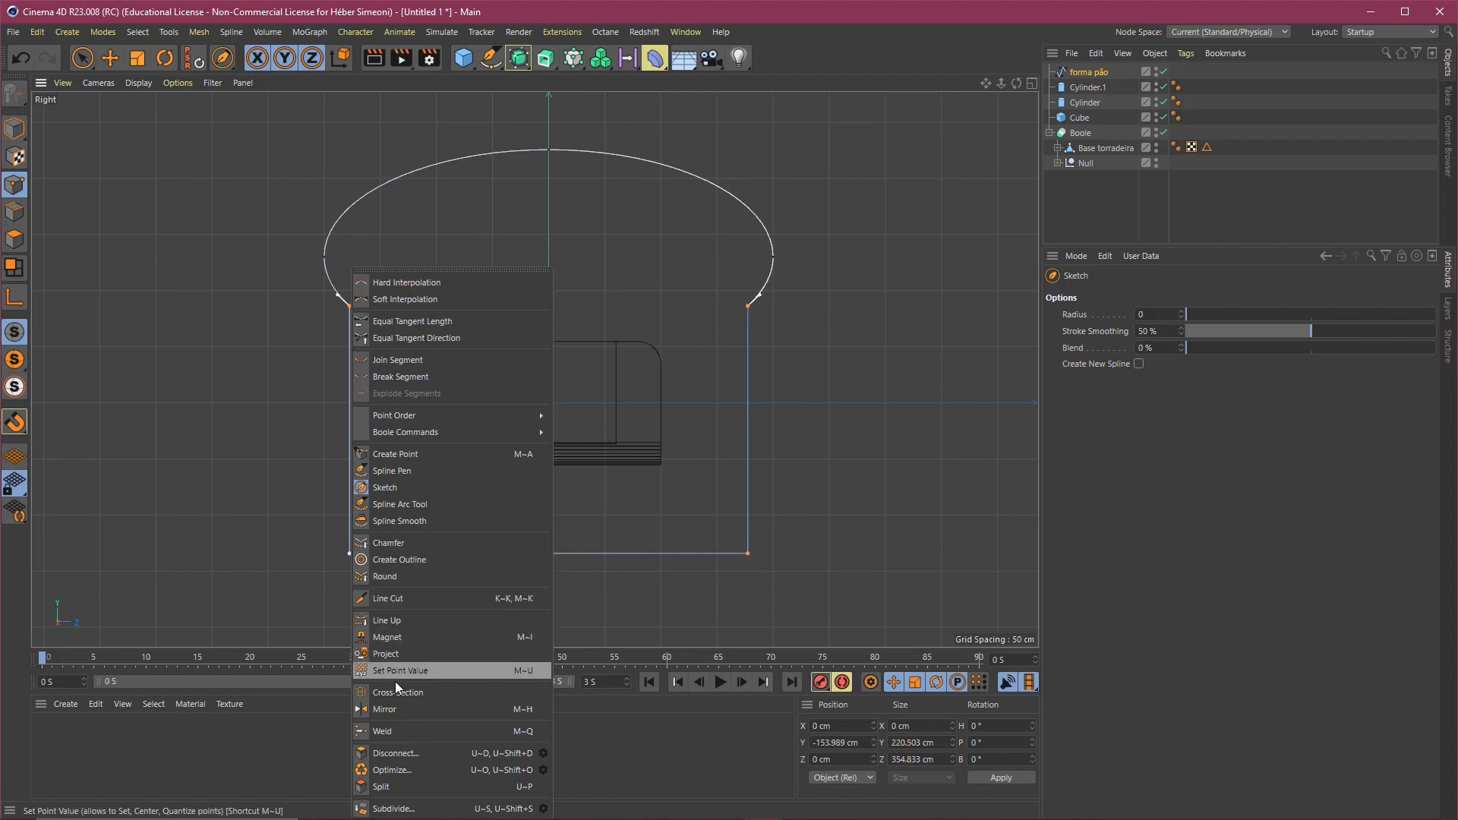
{"action": "left_click", "coordinate": [397, 542]}
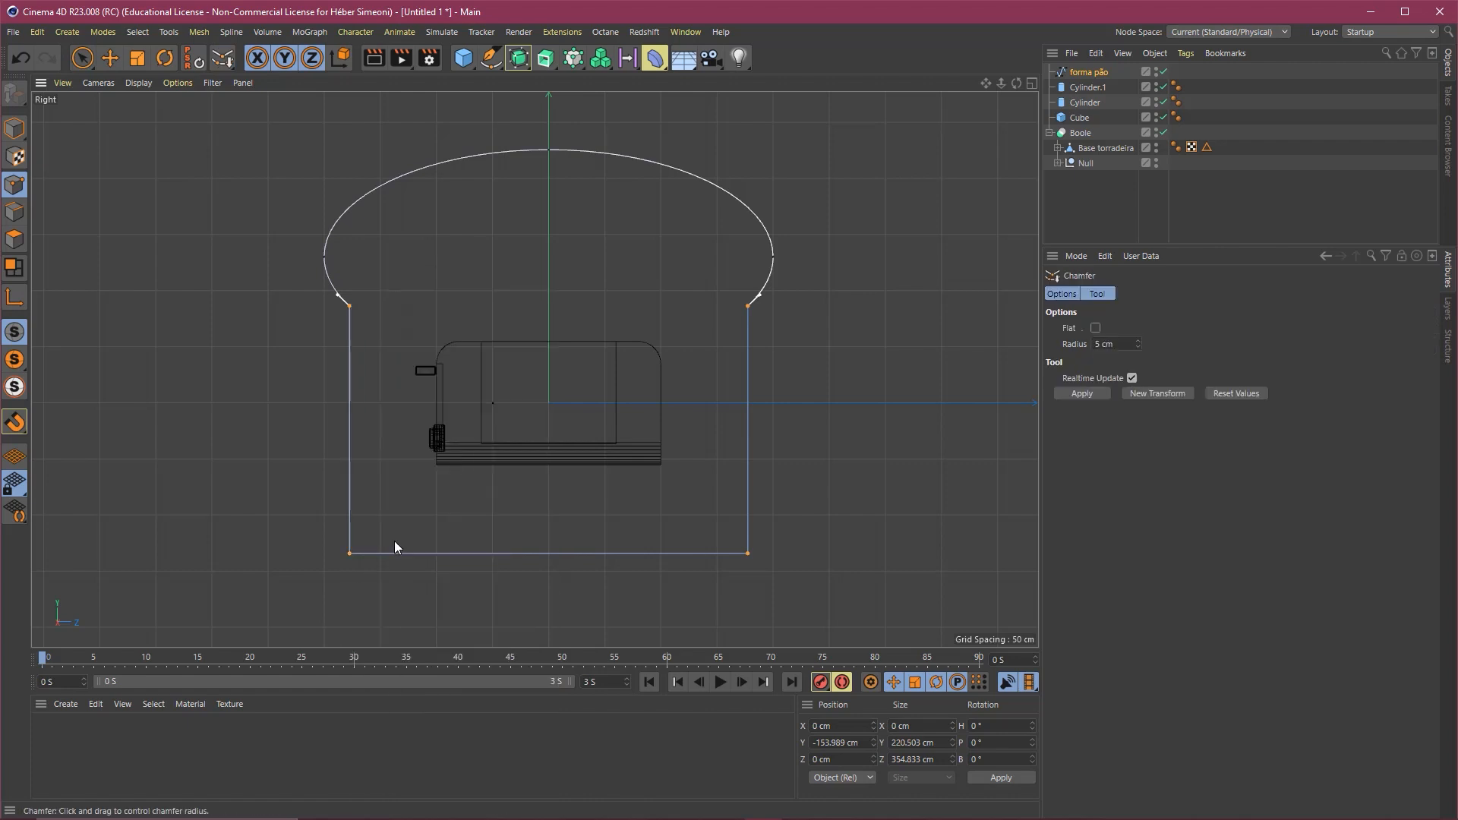
{"action": "left_click_drag", "start_coordinate": [749, 553], "coordinate": [734, 553]}
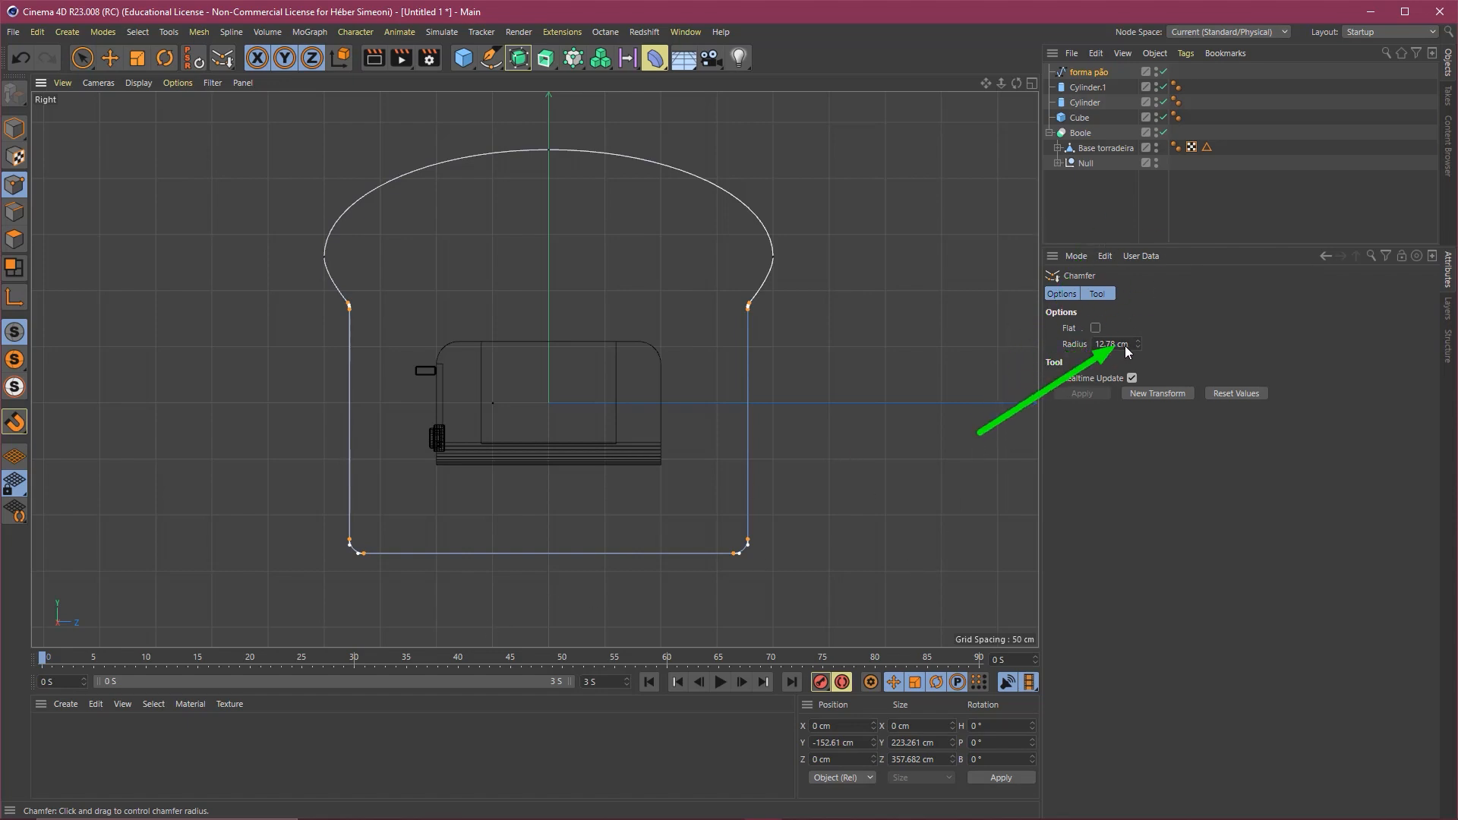
{"action": "mouse_move", "coordinate": [1138, 346]}
{"action": "left_mouse_down"}
{"action": "mouse_move", "coordinate": [868, 434]}
{"action": "mouse_move", "coordinate": [1139, 341]}
{"action": "mouse_move", "coordinate": [830, 428]}
{"action": "left_mouse_up"}
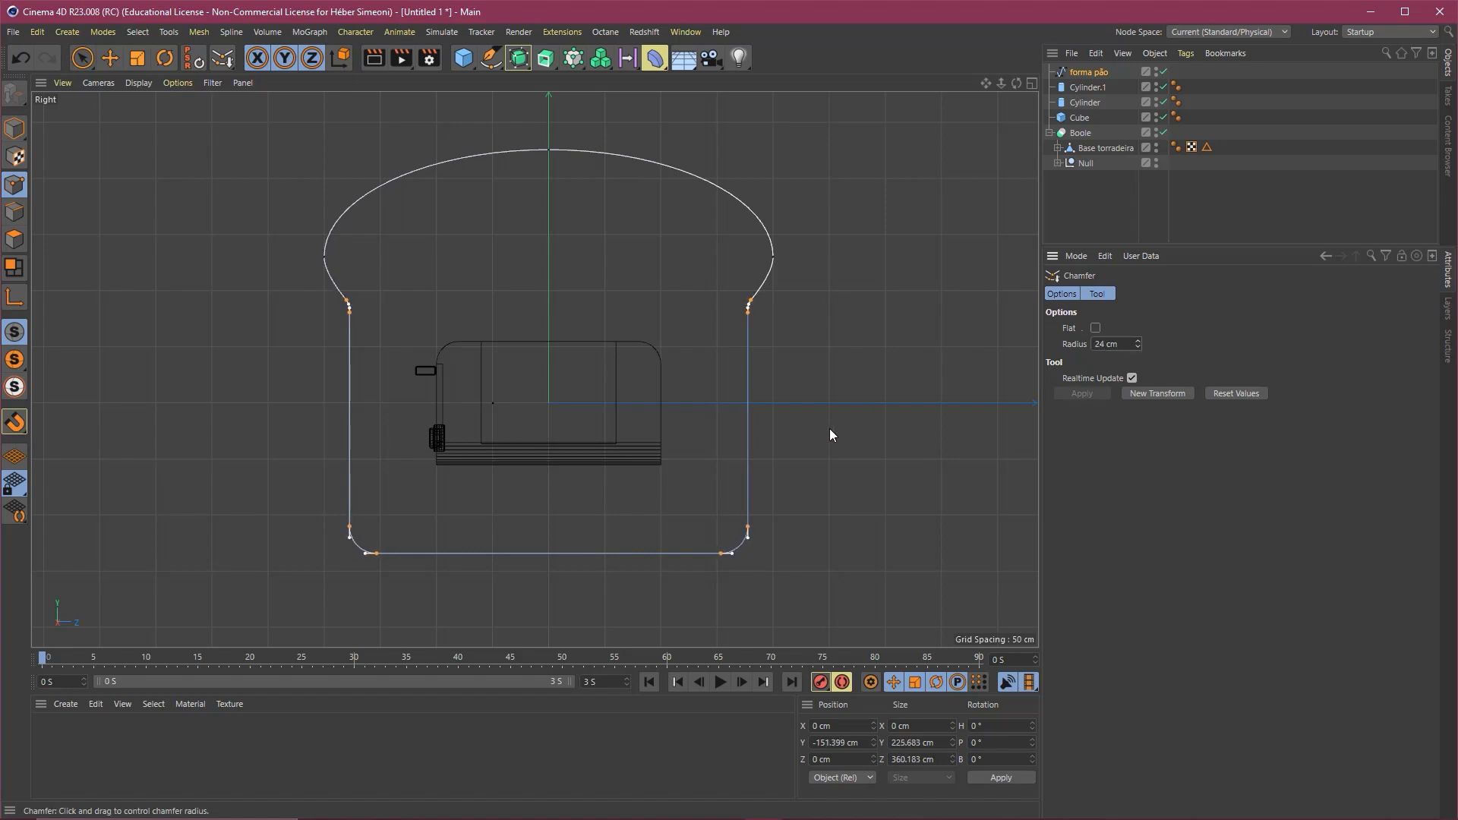
{"action": "left_click", "coordinate": [13, 129]}
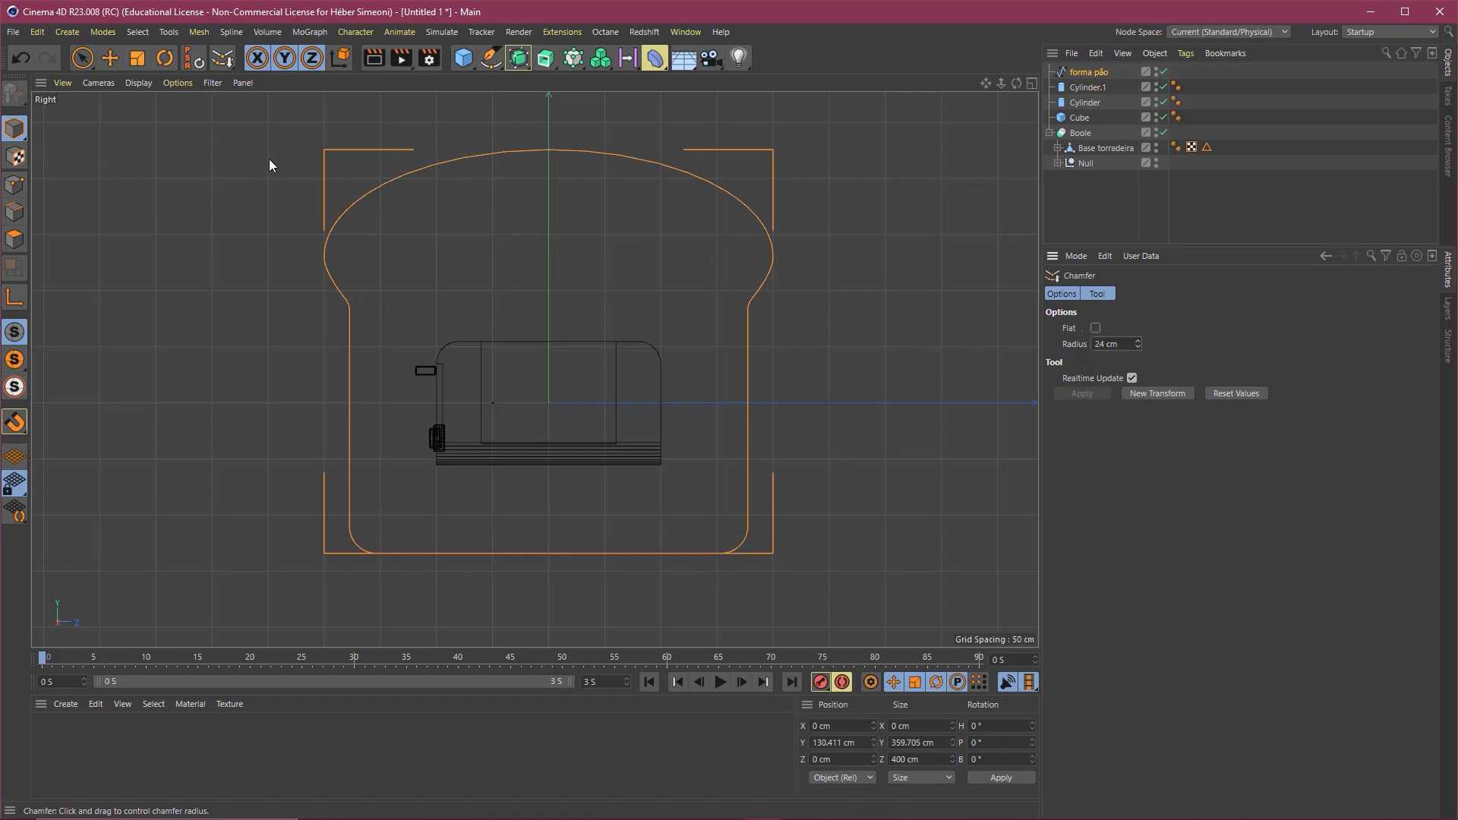
{"action": "mouse_move", "coordinate": [948, 408]}
{"action": "left_mouse_down"}
{"action": "mouse_move", "coordinate": [744, 545]}
{"action": "mouse_move", "coordinate": [750, 512]}
{"action": "mouse_move", "coordinate": [742, 547]}
{"action": "mouse_move", "coordinate": [771, 530]}
{"action": "mouse_move", "coordinate": [706, 479]}
{"action": "mouse_move", "coordinate": [2, 112]}
{"action": "mouse_move", "coordinate": [25, 133]}
{"action": "left_mouse_up"}
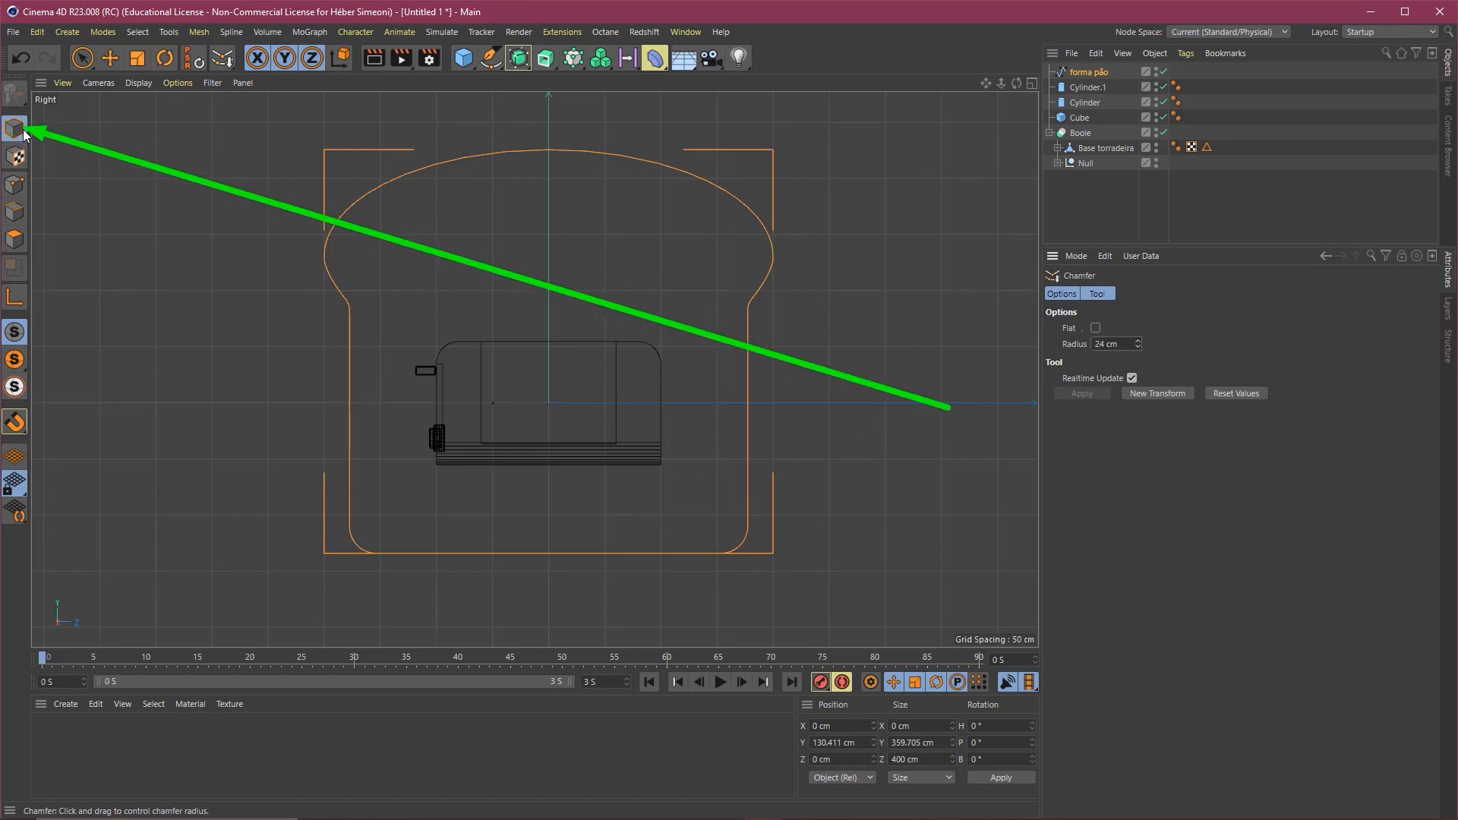
{"action": "key", "text": "Escape"}
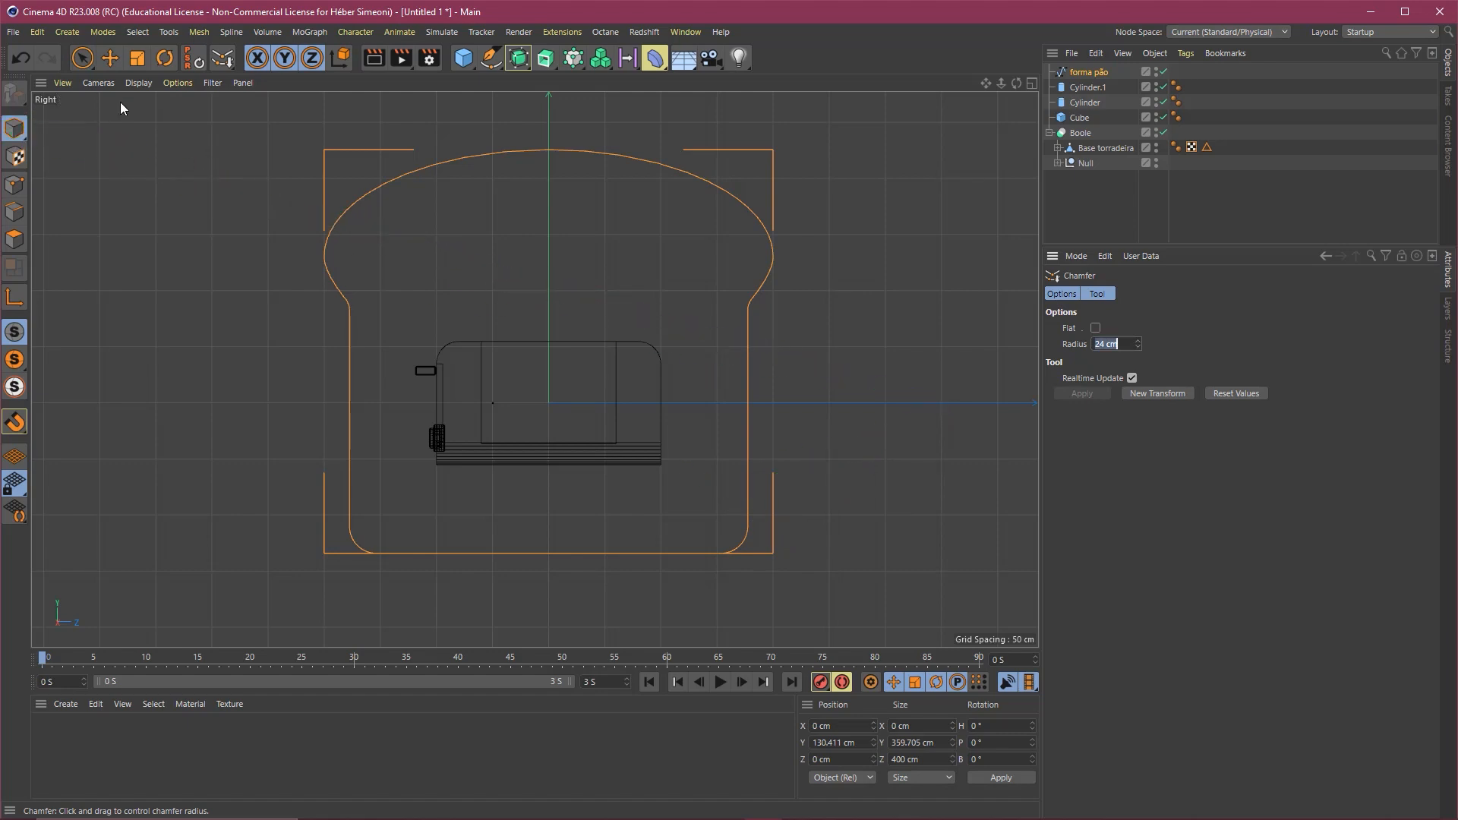
In the perspective view, add an Extrude object as the parent of the forma pão spline.
{"action": "middle_click", "coordinate": [353, 234]}
{"action": "middle_click", "coordinate": [364, 247]}
{"action": "scroll", "coordinate": [529, 317], "scroll_direction": "down", "scroll_amount": 5}
{"action": "key", "text": "space"}
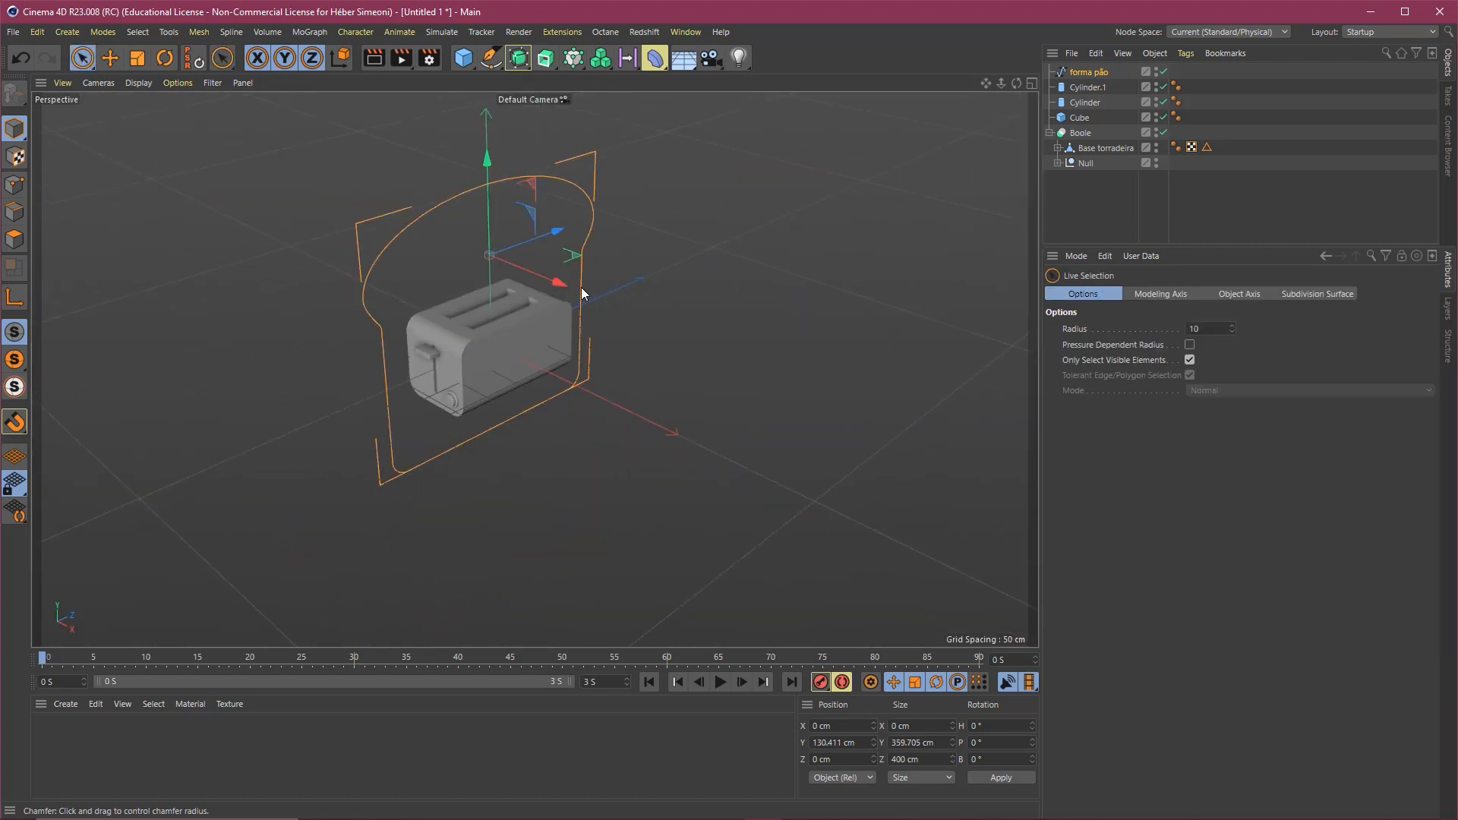
{"action": "middle_click_drag", "start_coordinate": [572, 304], "coordinate": [565, 339], "text": "alt"}
{"action": "scroll", "coordinate": [474, 381], "scroll_direction": "down", "scroll_amount": 2}
{"action": "left_click_drag", "start_coordinate": [474, 381], "coordinate": [509, 342], "text": "alt"}
{"action": "scroll", "coordinate": [509, 343], "scroll_direction": "up", "scroll_amount": 3}
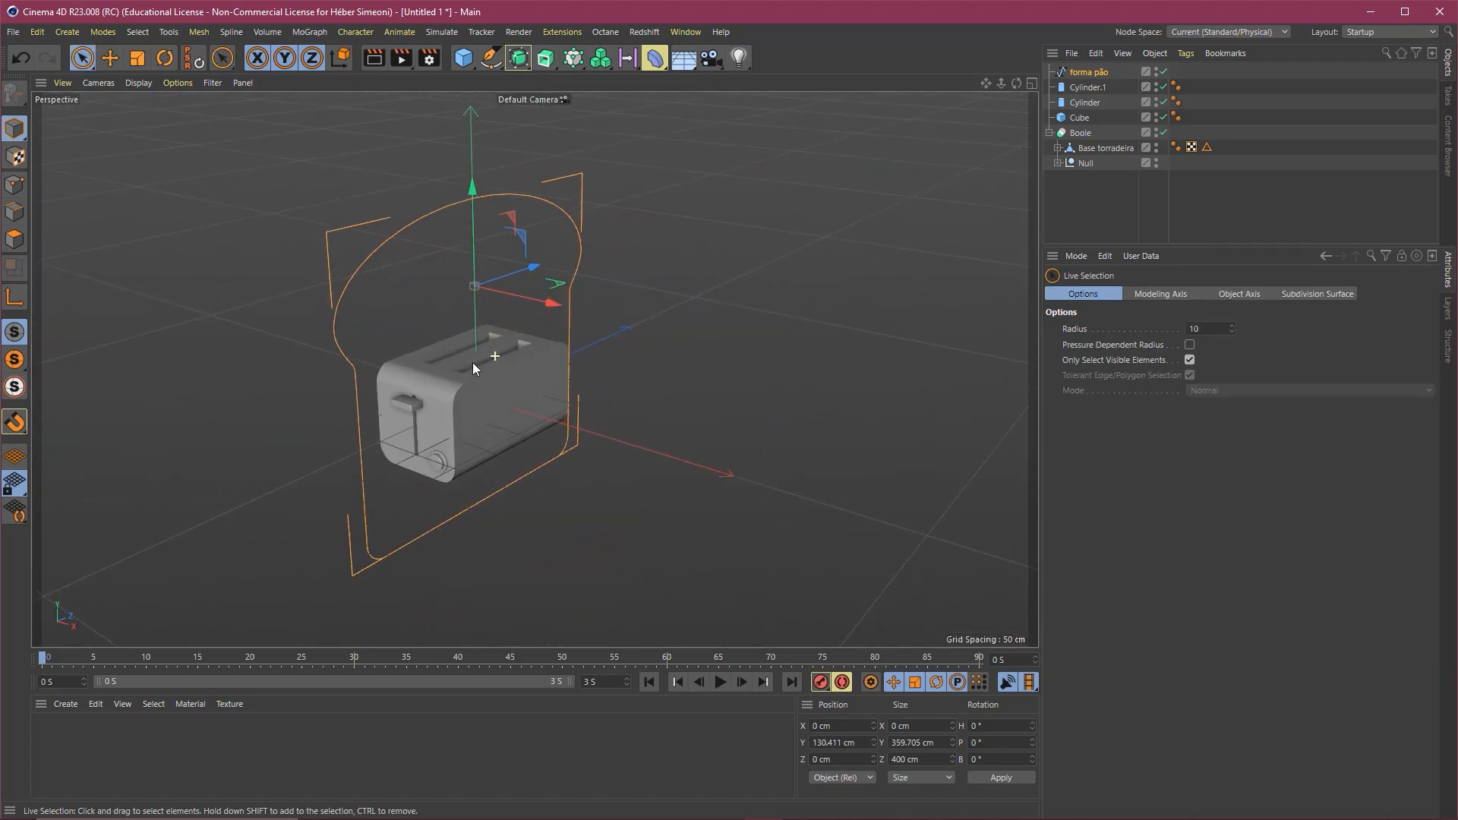
{"action": "mouse_move", "coordinate": [733, 184]}
{"action": "left_mouse_down"}
{"action": "mouse_move", "coordinate": [590, 246]}
{"action": "mouse_move", "coordinate": [603, 235]}
{"action": "left_mouse_up"}
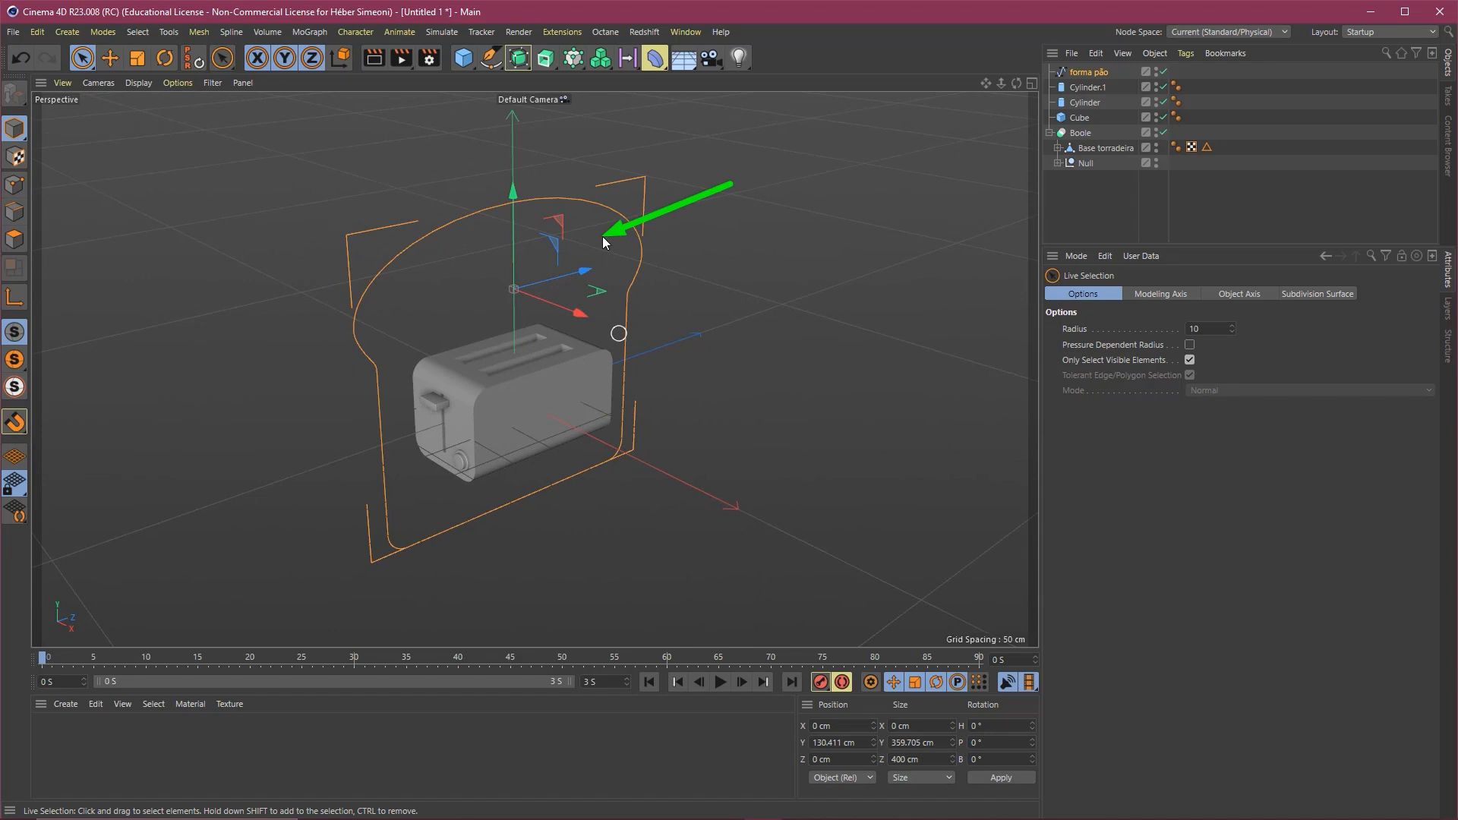
{"action": "key", "text": "Escape"}
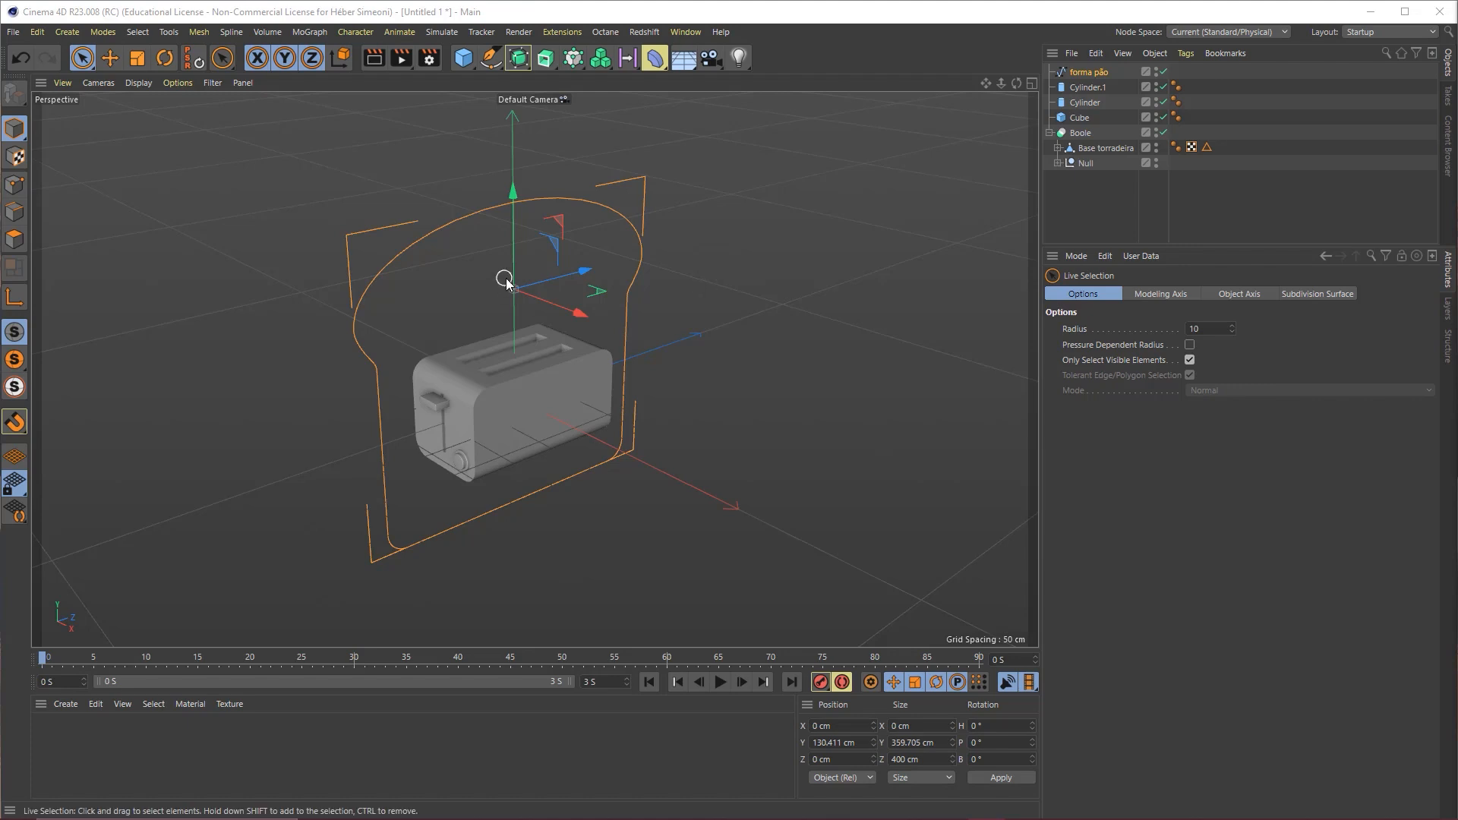
{"action": "mouse_move", "coordinate": [849, 295]}
{"action": "left_mouse_down"}
{"action": "mouse_move", "coordinate": [1074, 76]}
{"action": "mouse_move", "coordinate": [521, 98]}
{"action": "mouse_move", "coordinate": [548, 69]}
{"action": "left_mouse_up"}
{"action": "key", "text": "Escape"}
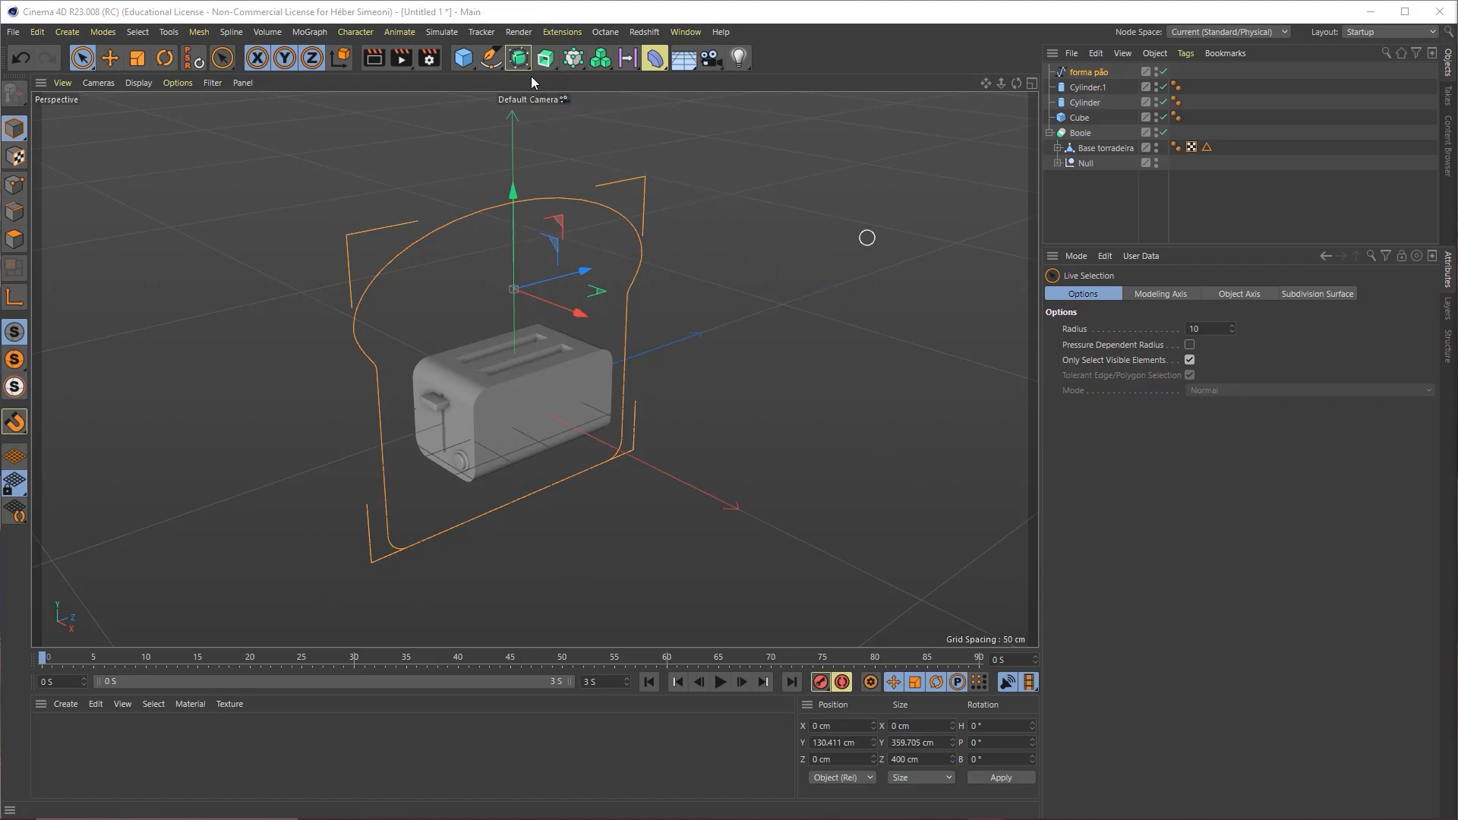
{"action": "left_click", "coordinate": [561, 16]}
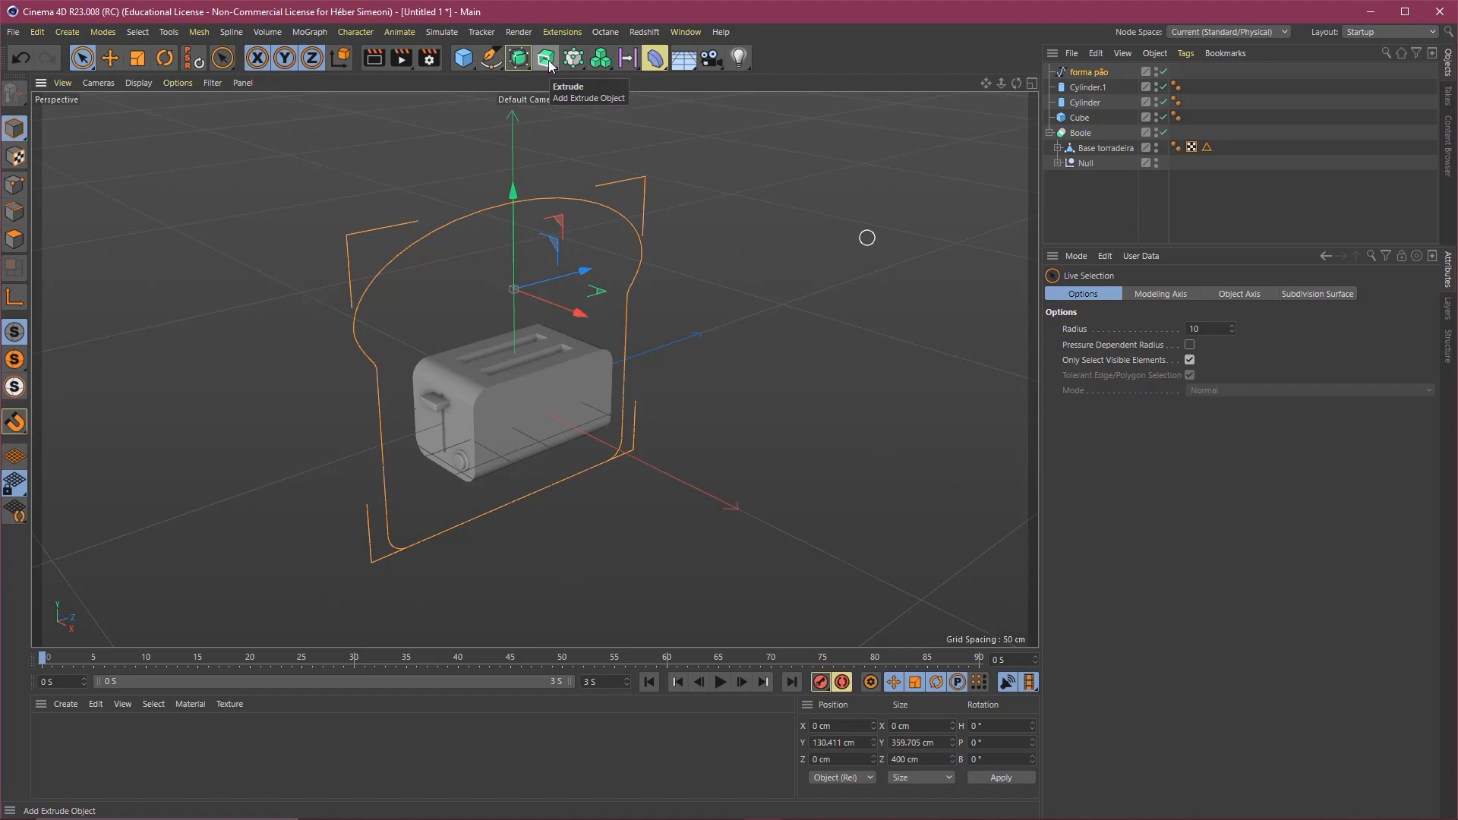
{"action": "left_click", "coordinate": [548, 61], "text": "alt"}
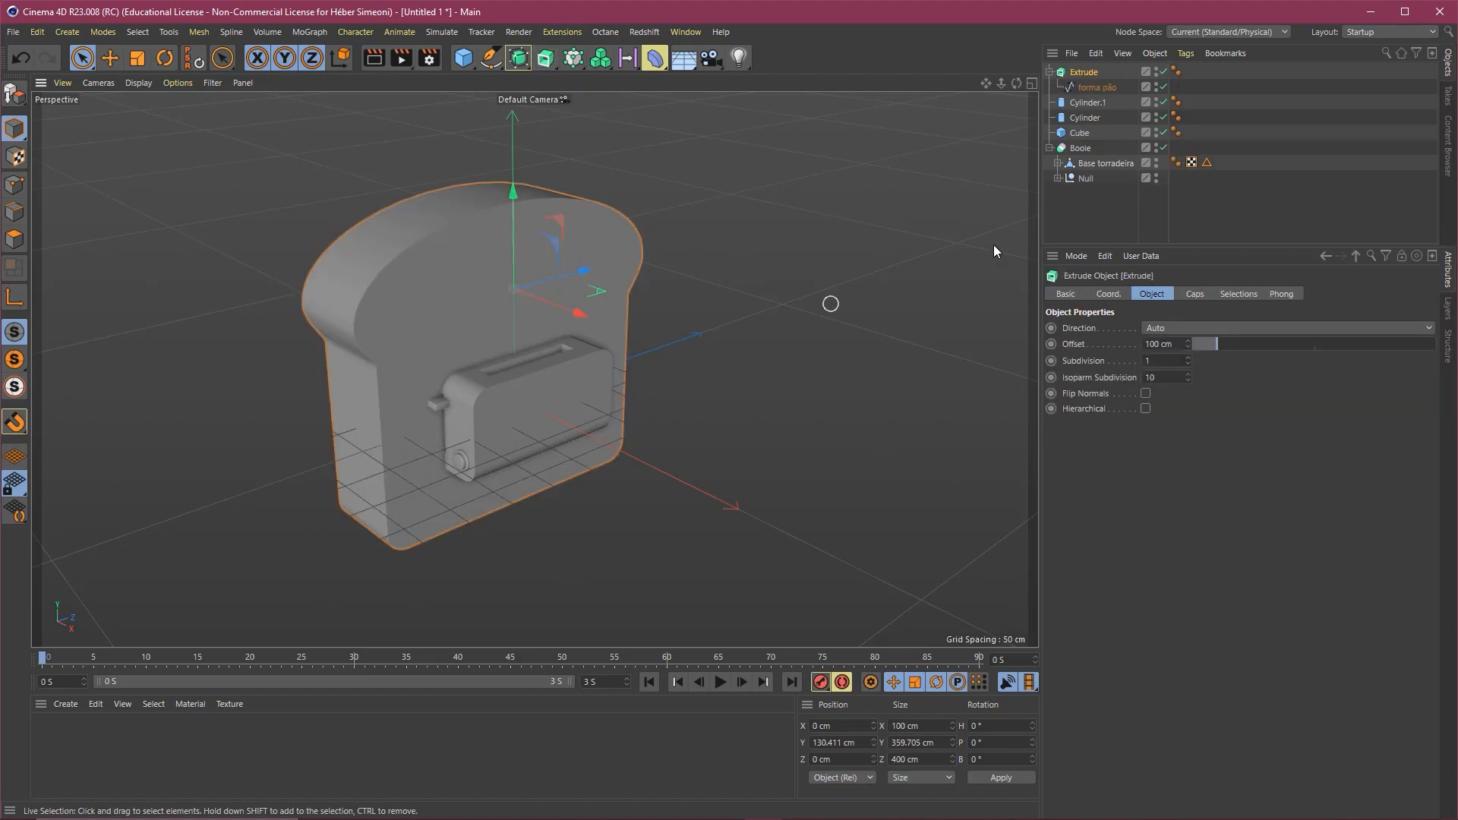
{"action": "mouse_move", "coordinate": [1219, 24]}
{"action": "left_mouse_down"}
{"action": "mouse_move", "coordinate": [1120, 60]}
{"action": "mouse_move", "coordinate": [1097, 75]}
{"action": "mouse_move", "coordinate": [1096, 97]}
{"action": "left_mouse_up"}
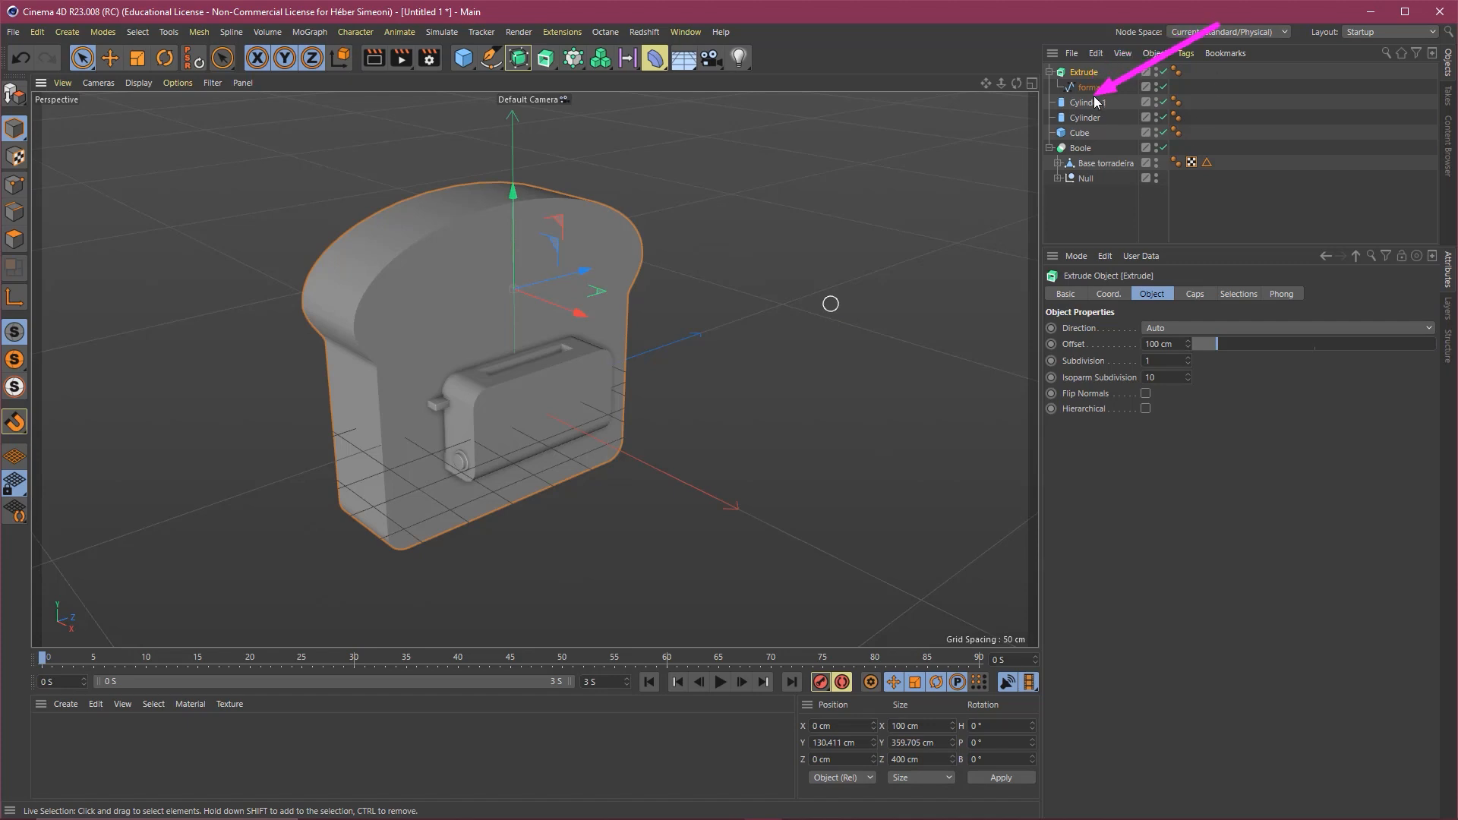
{"action": "left_click_drag", "start_coordinate": [1096, 98], "coordinate": [1099, 74]}
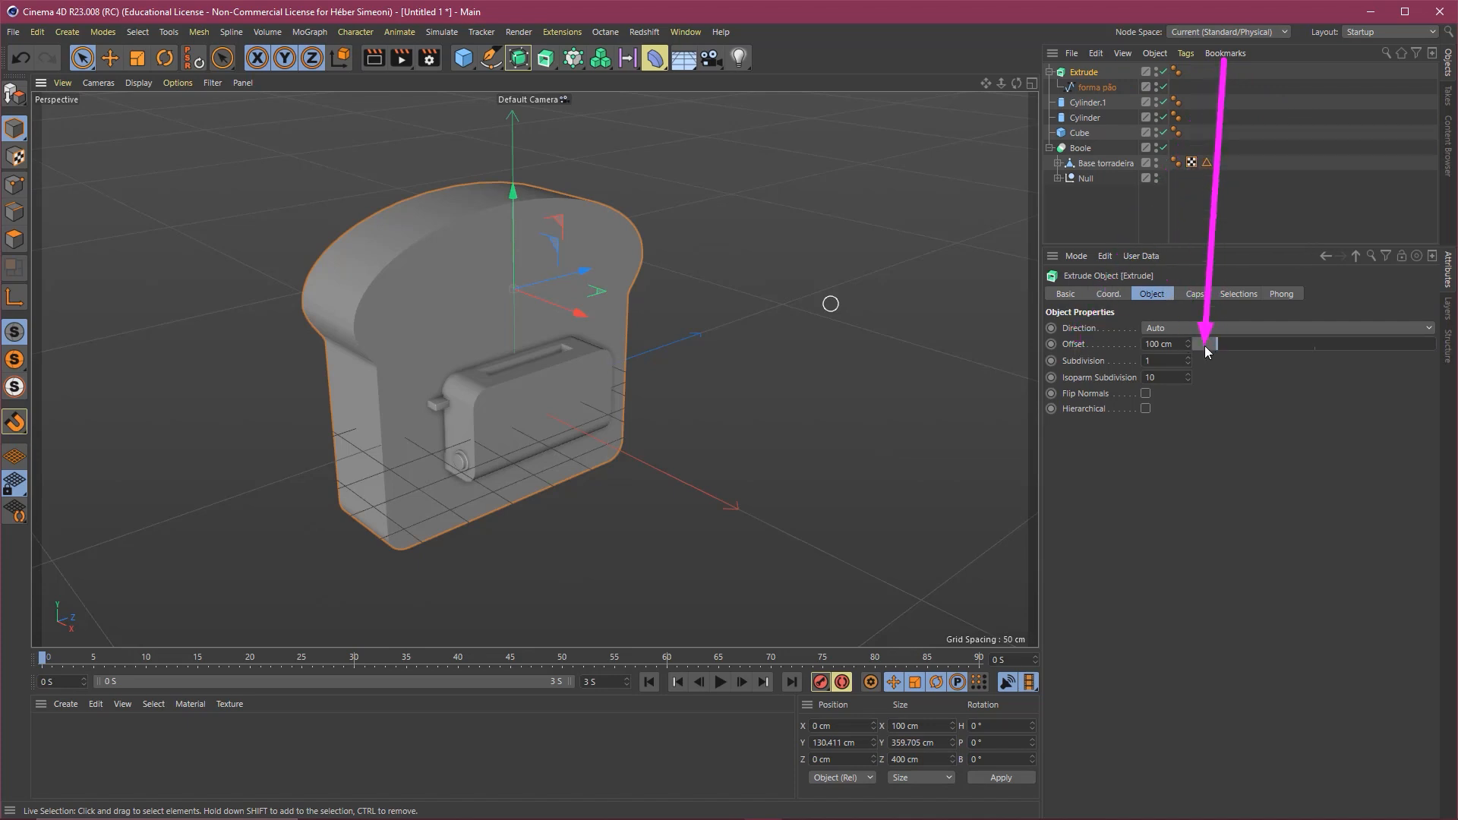
Set the bread extrusion's offset to 30 cm.
{"action": "left_click_drag", "start_coordinate": [1214, 348], "coordinate": [1200, 339]}
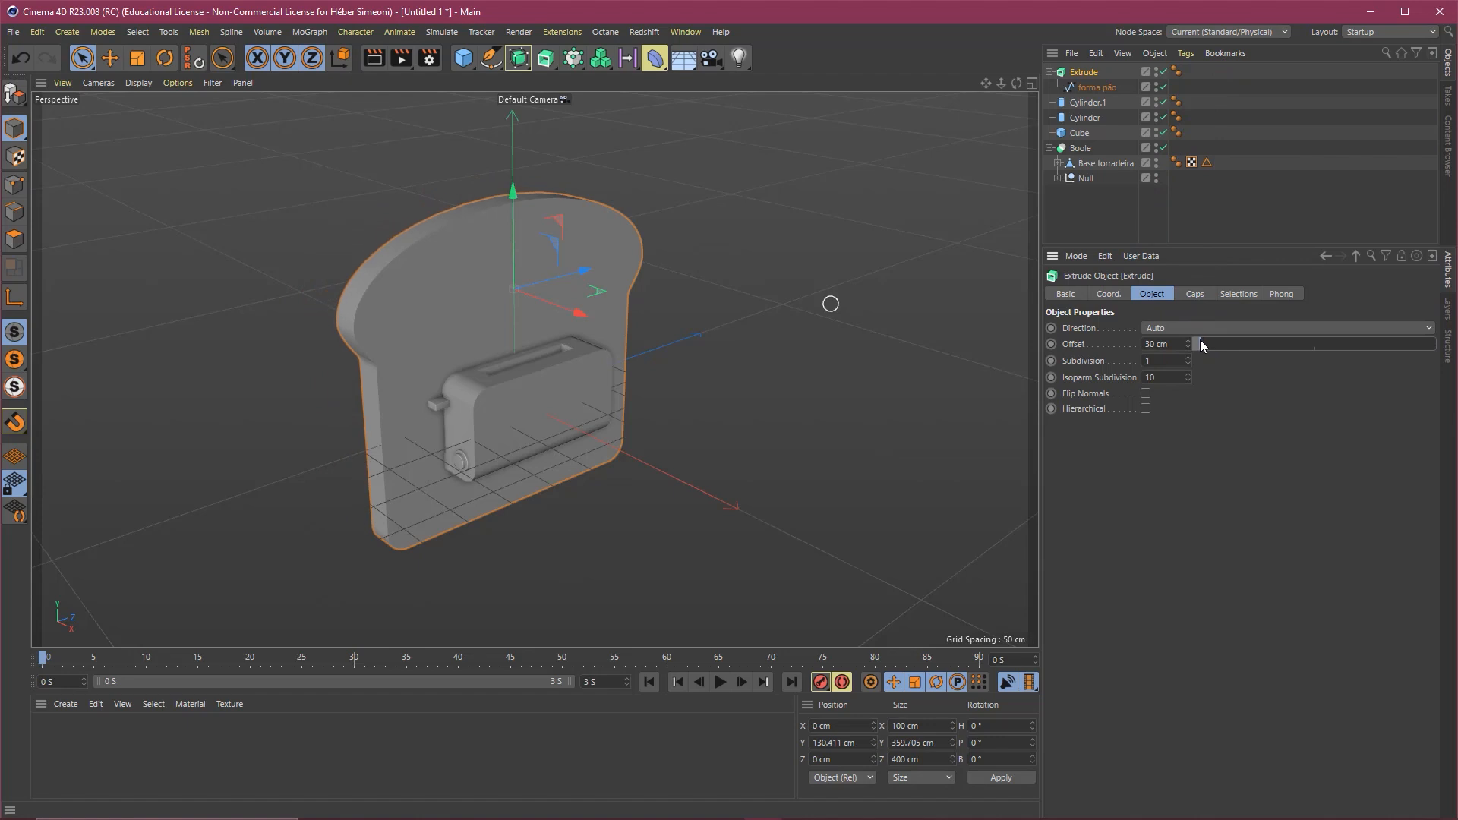
{"action": "left_click", "coordinate": [1189, 341]}
{"action": "left_click", "coordinate": [1188, 341]}
{"action": "left_click", "coordinate": [1189, 341]}
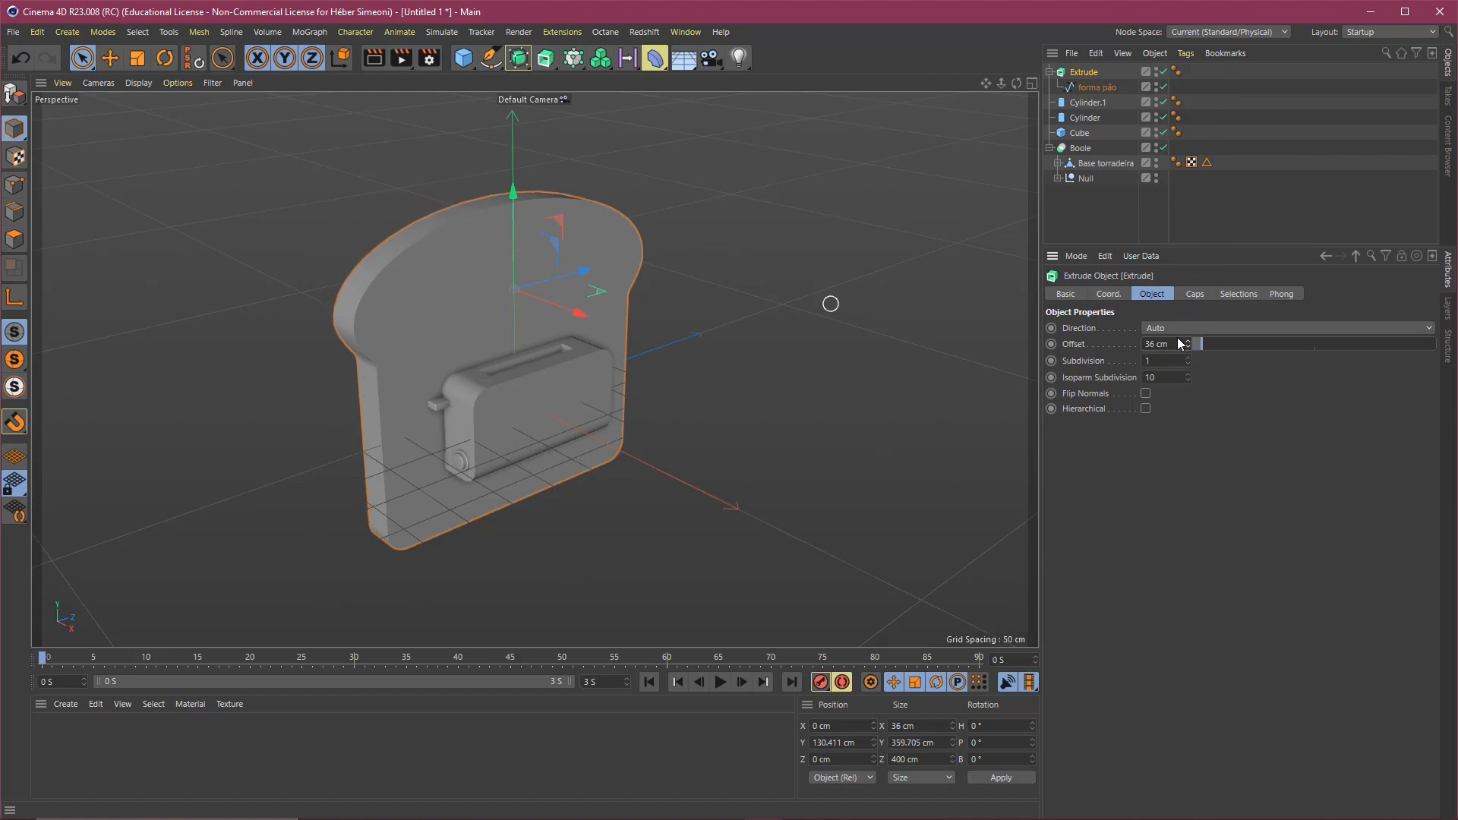
{"action": "type", "text": "30"}
{"action": "key", "text": "Return"}
{"action": "left_click_drag", "start_coordinate": [562, 448], "coordinate": [607, 346], "text": "alt"}
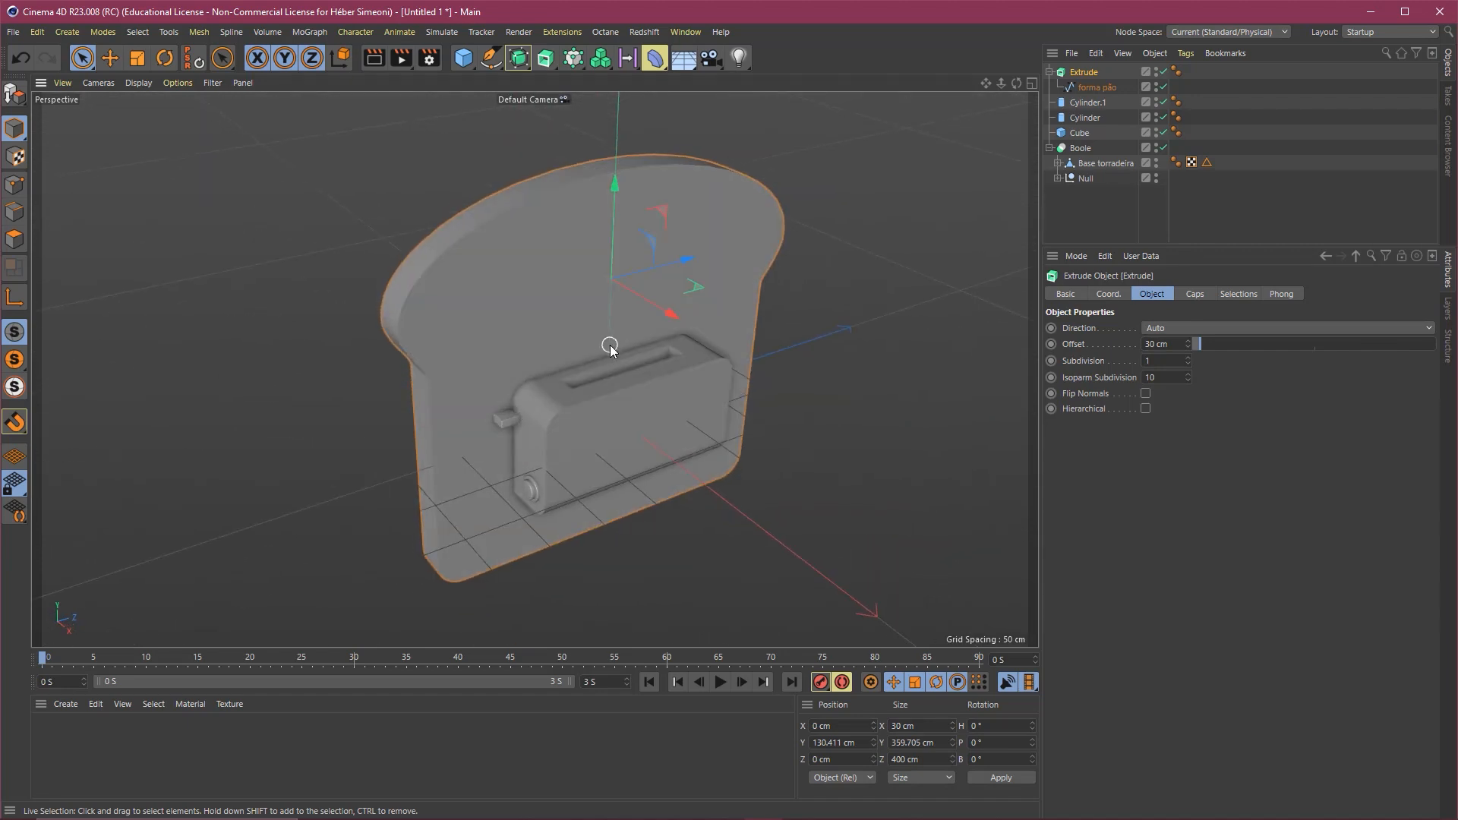
Give both caps of the bread extrusion a round bevel of 2 cm and collapse the Extrude object's hierarchy.
{"action": "left_click", "coordinate": [1194, 294]}
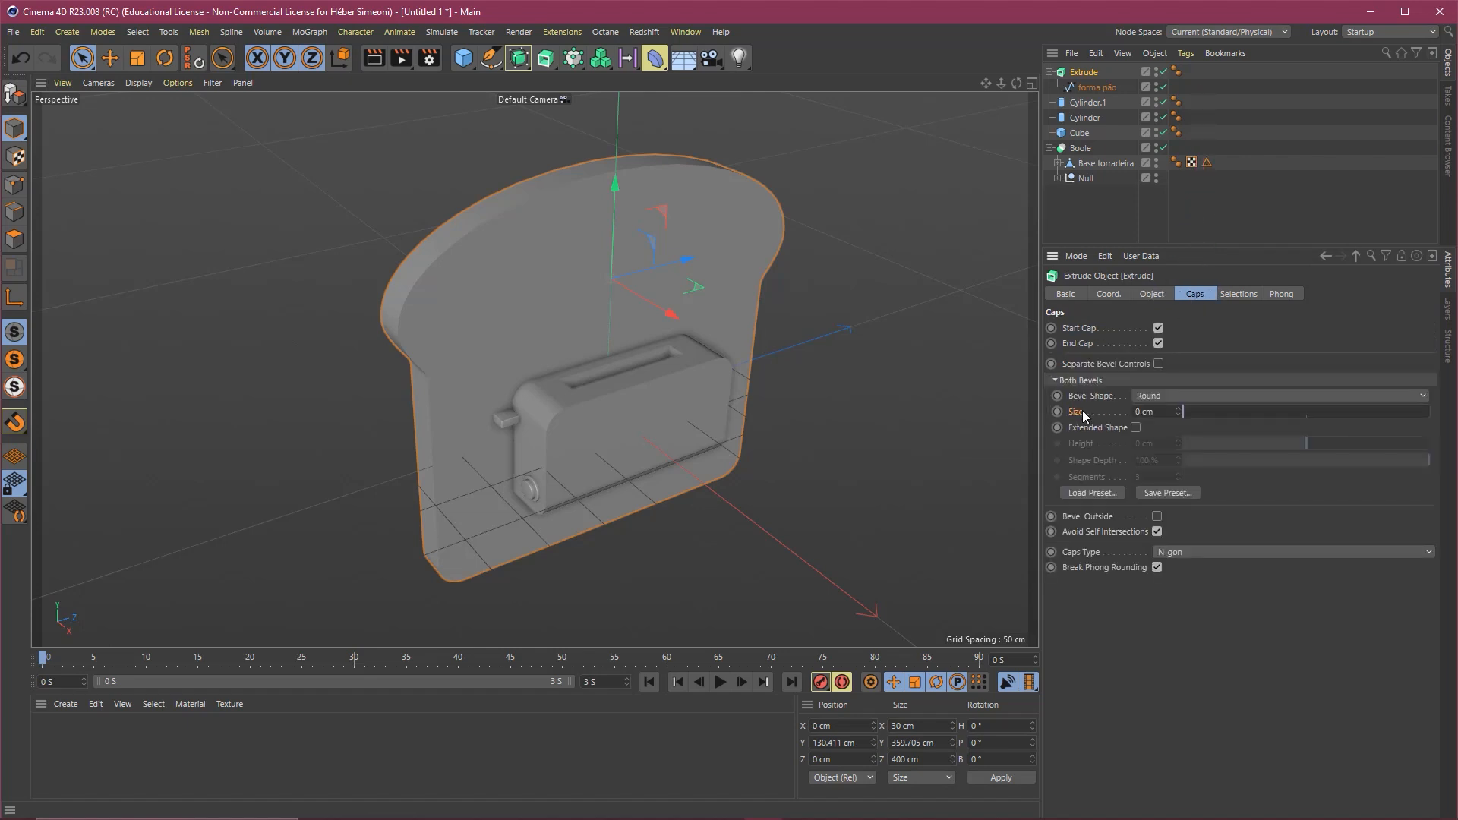
{"action": "left_click_drag", "start_coordinate": [1186, 413], "coordinate": [1190, 412]}
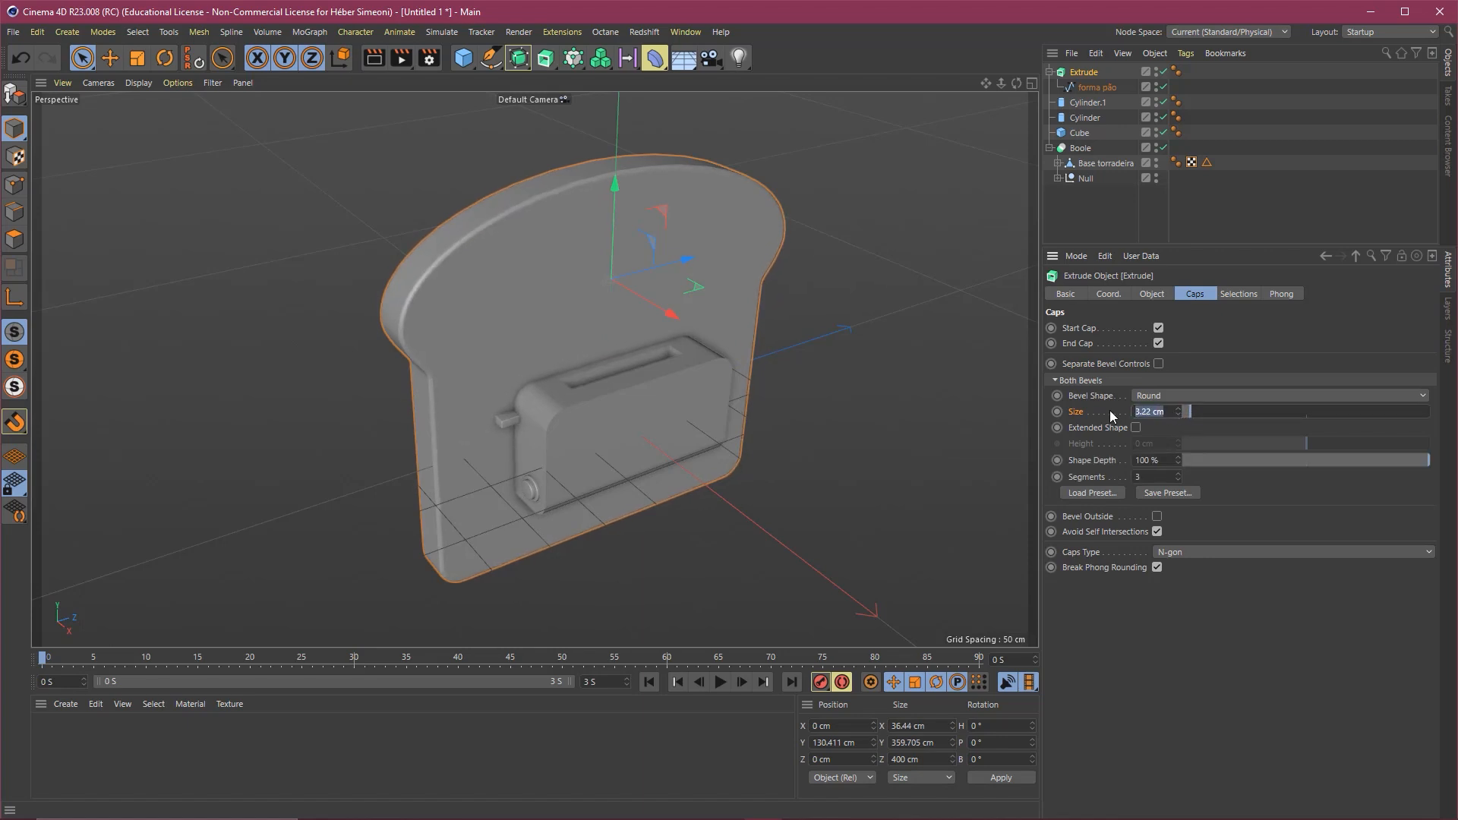
{"action": "type", "text": "4"}
{"action": "key", "text": "Return"}
{"action": "type", "text": "2"}
{"action": "key", "text": "Return"}
{"action": "scroll", "coordinate": [461, 334], "scroll_direction": "down", "scroll_amount": 1}
{"action": "mouse_move", "coordinate": [457, 331]}
{"action": "left_mouse_down", "text": "alt"}
{"action": "mouse_move", "coordinate": [608, 313]}
{"action": "mouse_move", "coordinate": [477, 348]}
{"action": "left_mouse_up", "text": "alt"}
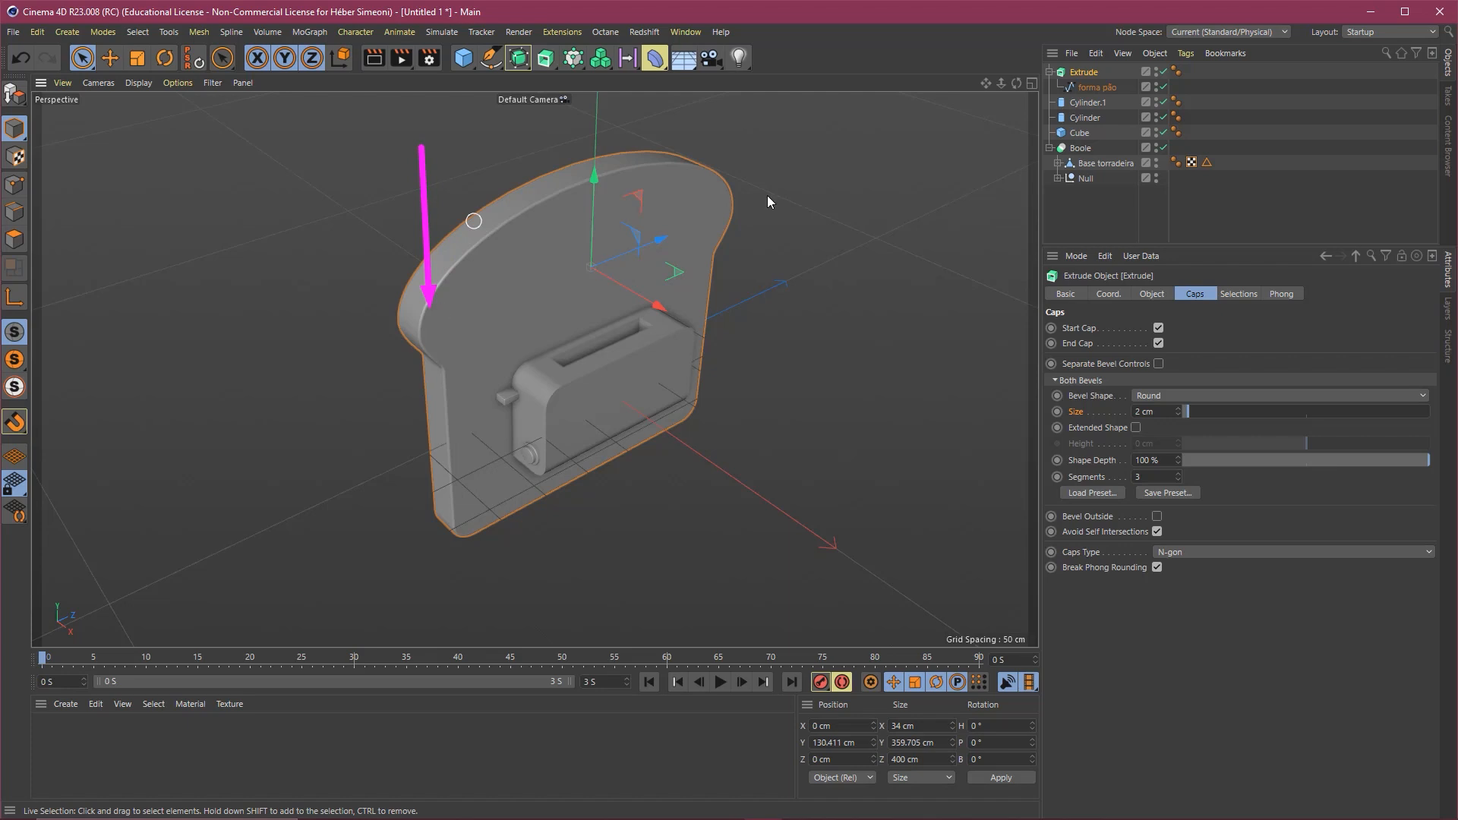
{"action": "left_click", "coordinate": [1051, 72]}
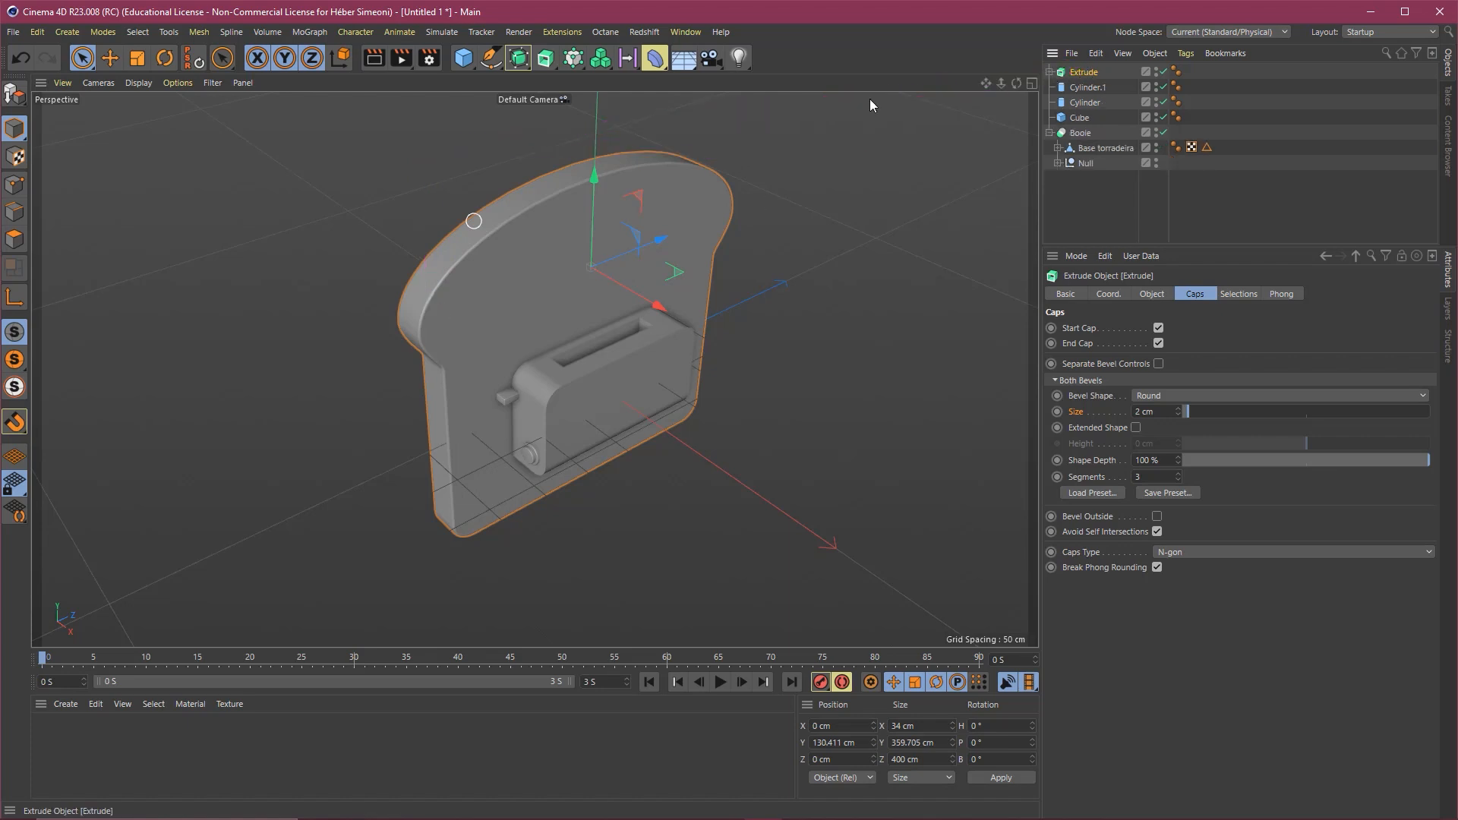
{"action": "left_click_drag", "start_coordinate": [99, 304], "coordinate": [140, 73]}
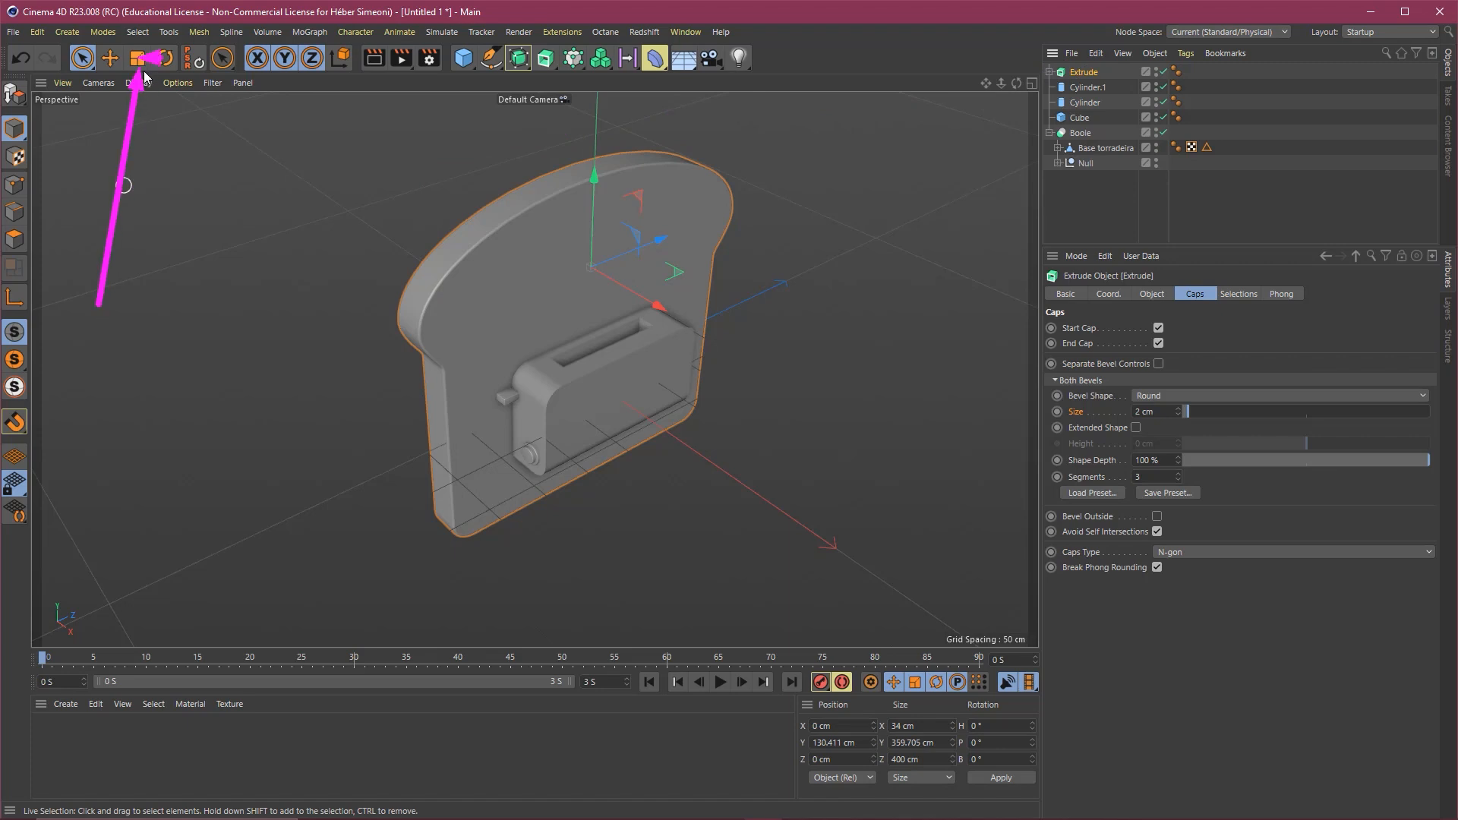
Scale the extruded bread slice down uniformly to about 10 × 104 × 116 cm so it fits the toaster.
{"action": "left_click", "coordinate": [143, 65]}
{"action": "left_click_drag", "start_coordinate": [643, 253], "coordinate": [590, 211], "text": "alt"}
{"action": "middle_click_drag", "start_coordinate": [590, 212], "coordinate": [611, 379], "text": "alt"}
{"action": "left_click_drag", "start_coordinate": [611, 377], "coordinate": [705, 198], "text": "alt"}
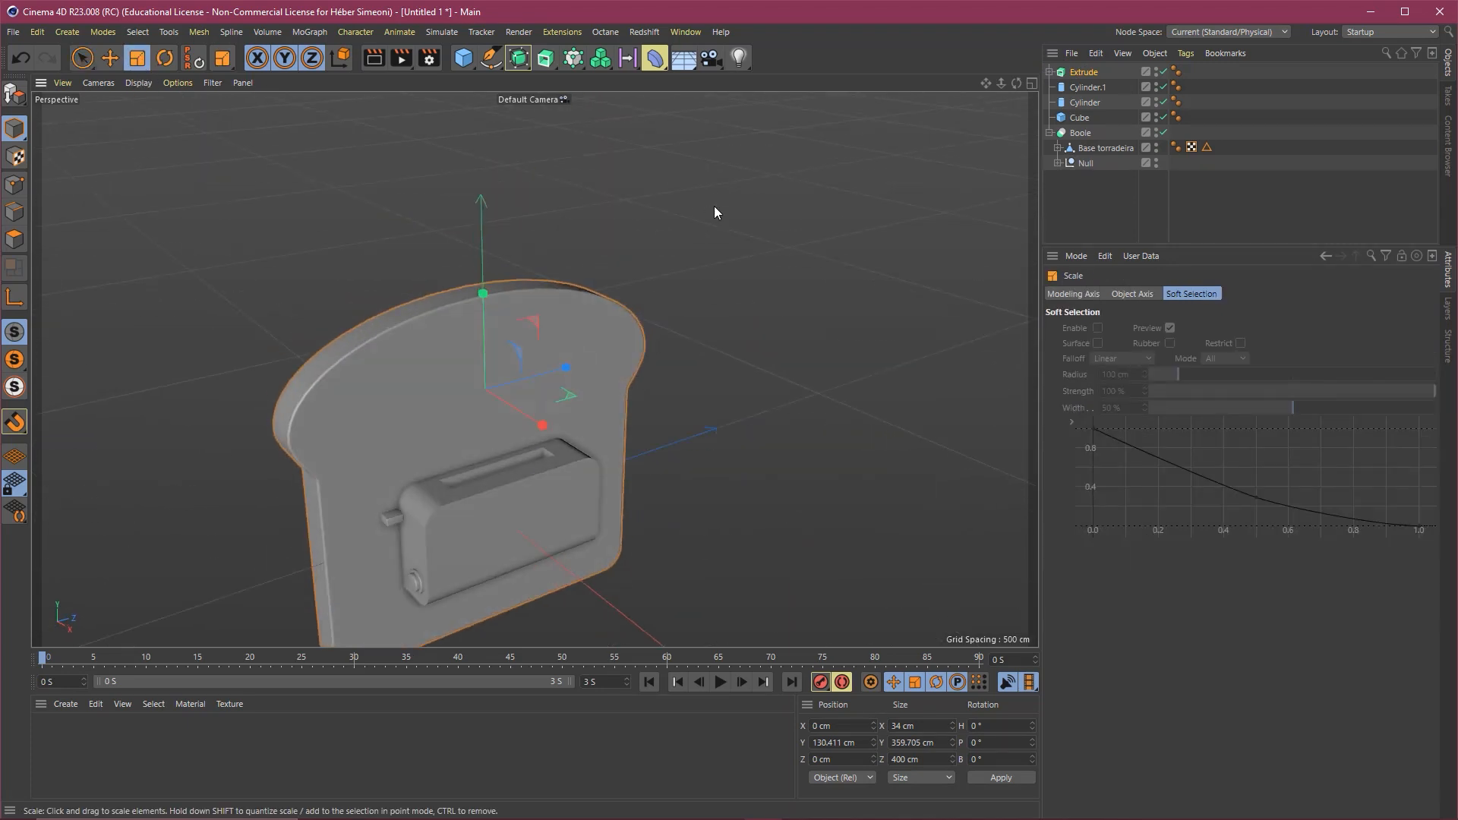
{"action": "left_click_drag", "start_coordinate": [820, 135], "coordinate": [666, 310]}
{"action": "scroll", "coordinate": [587, 337], "scroll_direction": "up", "scroll_amount": 5}
{"action": "scroll", "coordinate": [631, 330], "scroll_direction": "down", "scroll_amount": 3}
{"action": "left_click_drag", "start_coordinate": [762, 162], "coordinate": [712, 214]}
{"action": "left_click_drag", "start_coordinate": [535, 369], "coordinate": [740, 203], "text": "alt"}
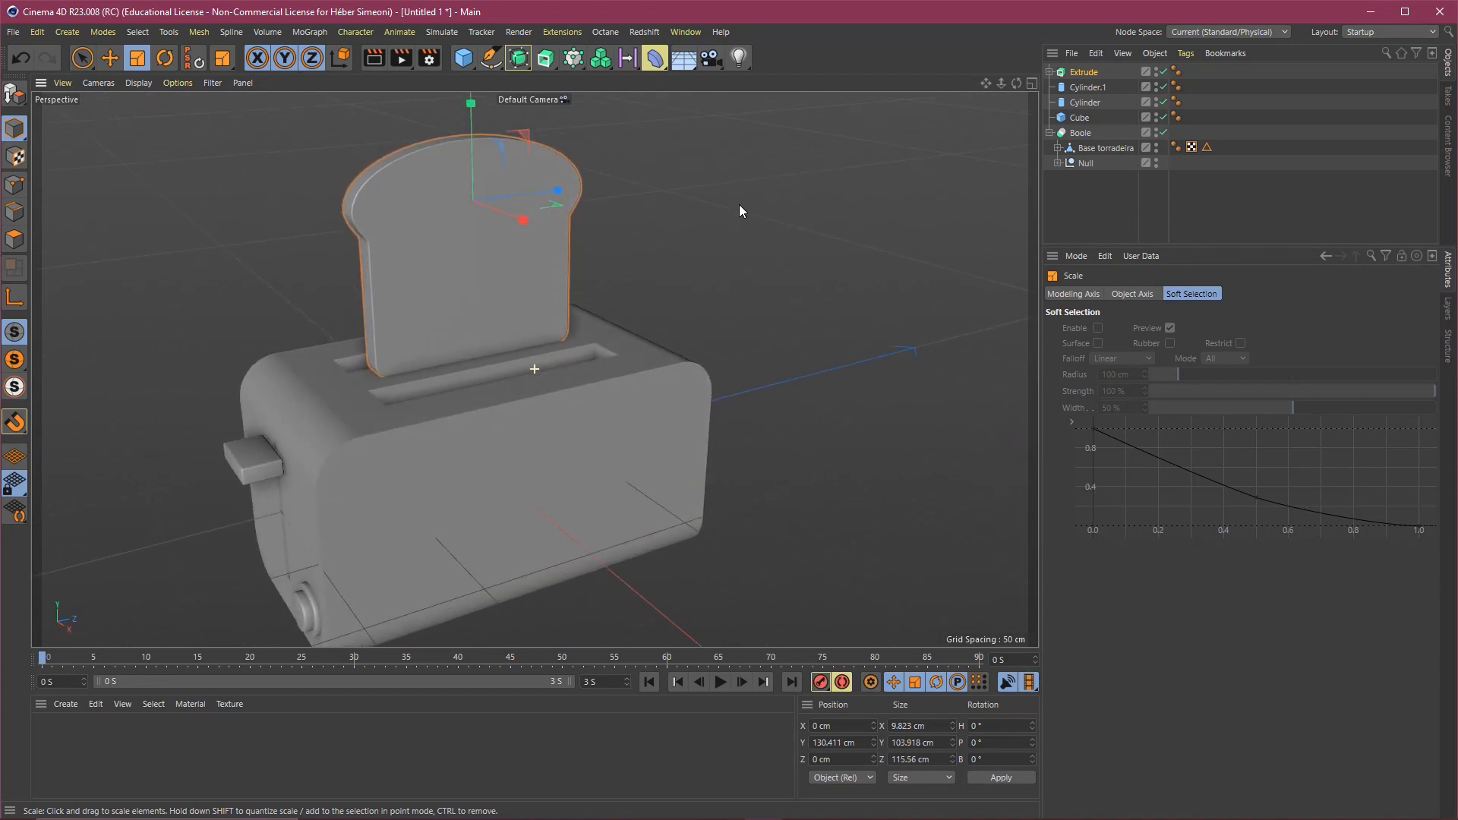
Move the bread slice along X to about -18 cm, centring it over the first toaster slot.
{"action": "scroll", "coordinate": [402, 240], "scroll_direction": "up", "scroll_amount": 2}
{"action": "key", "text": "e"}
{"action": "left_click_drag", "start_coordinate": [569, 226], "coordinate": [772, 333], "text": "alt"}
{"action": "left_click_drag", "start_coordinate": [604, 291], "coordinate": [562, 287]}
{"action": "key", "text": "F5"}
{"action": "middle_click", "coordinate": [631, 307]}
{"action": "scroll", "coordinate": [532, 342], "scroll_direction": "up", "scroll_amount": 5}
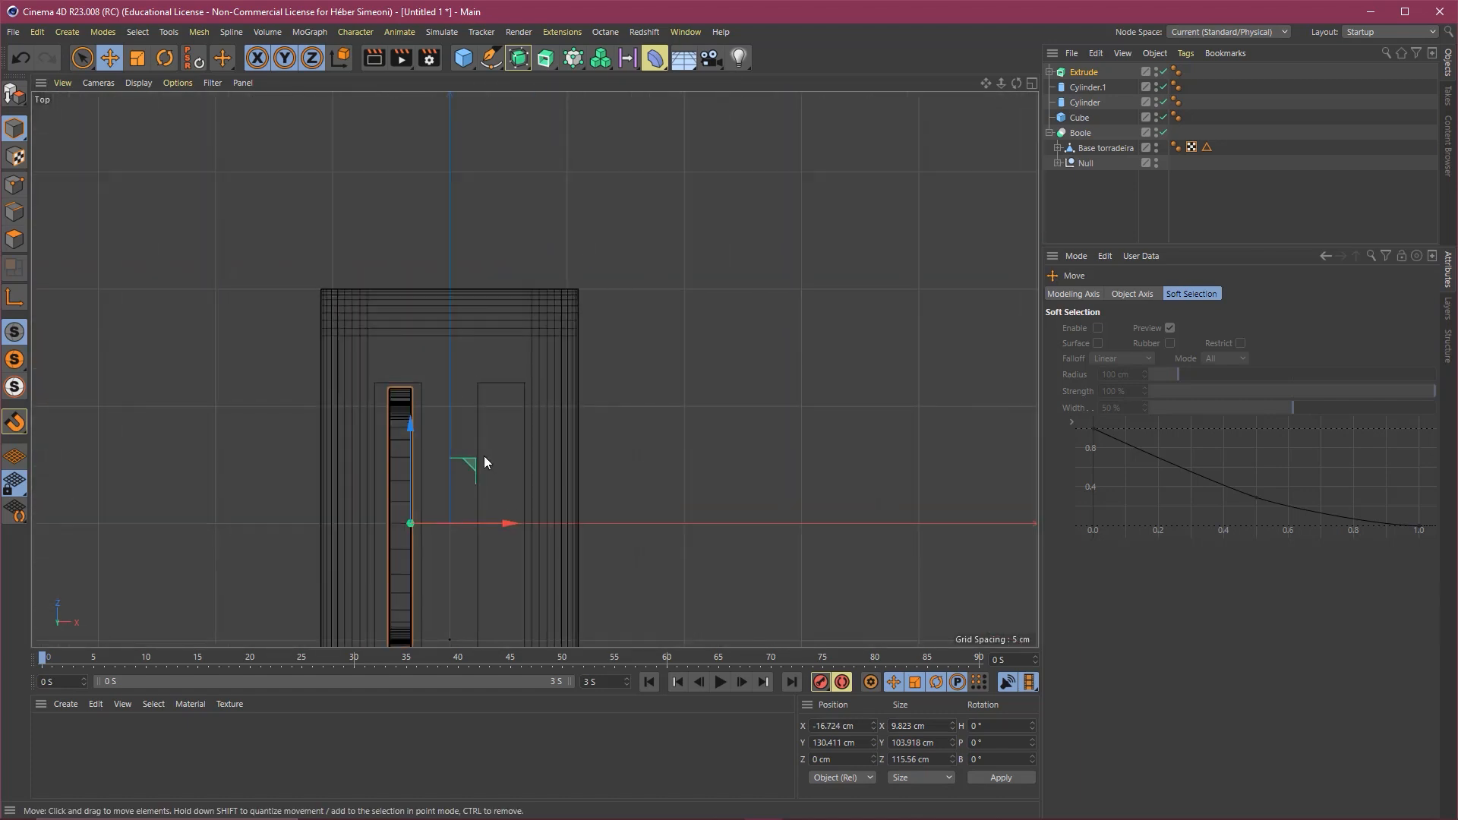
{"action": "scroll", "coordinate": [600, 357], "scroll_direction": "up", "scroll_amount": 2}
{"action": "left_click_drag", "start_coordinate": [617, 371], "coordinate": [608, 371]}
In the perspective view, lower the bread slice into its slot to a Y position of about 92.5 cm.
{"action": "middle_click", "coordinate": [435, 238]}
{"action": "middle_click", "coordinate": [337, 248]}
{"action": "scroll", "coordinate": [430, 286], "scroll_direction": "up", "scroll_amount": 2}
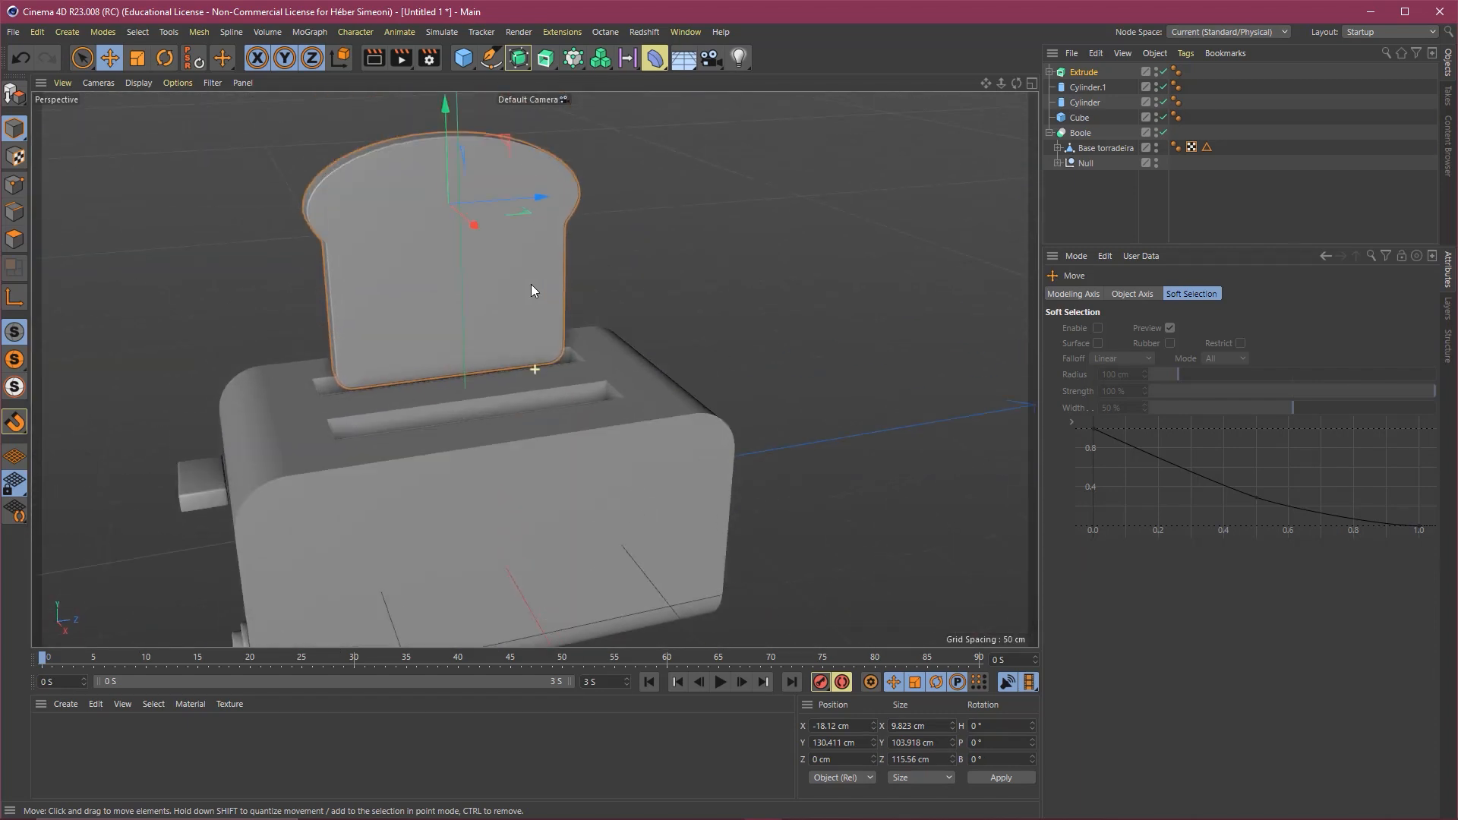
{"action": "left_click_drag", "start_coordinate": [452, 152], "coordinate": [596, 297]}
{"action": "left_click_drag", "start_coordinate": [480, 199], "coordinate": [475, 195]}
{"action": "left_click_drag", "start_coordinate": [609, 290], "coordinate": [550, 294], "text": "alt"}
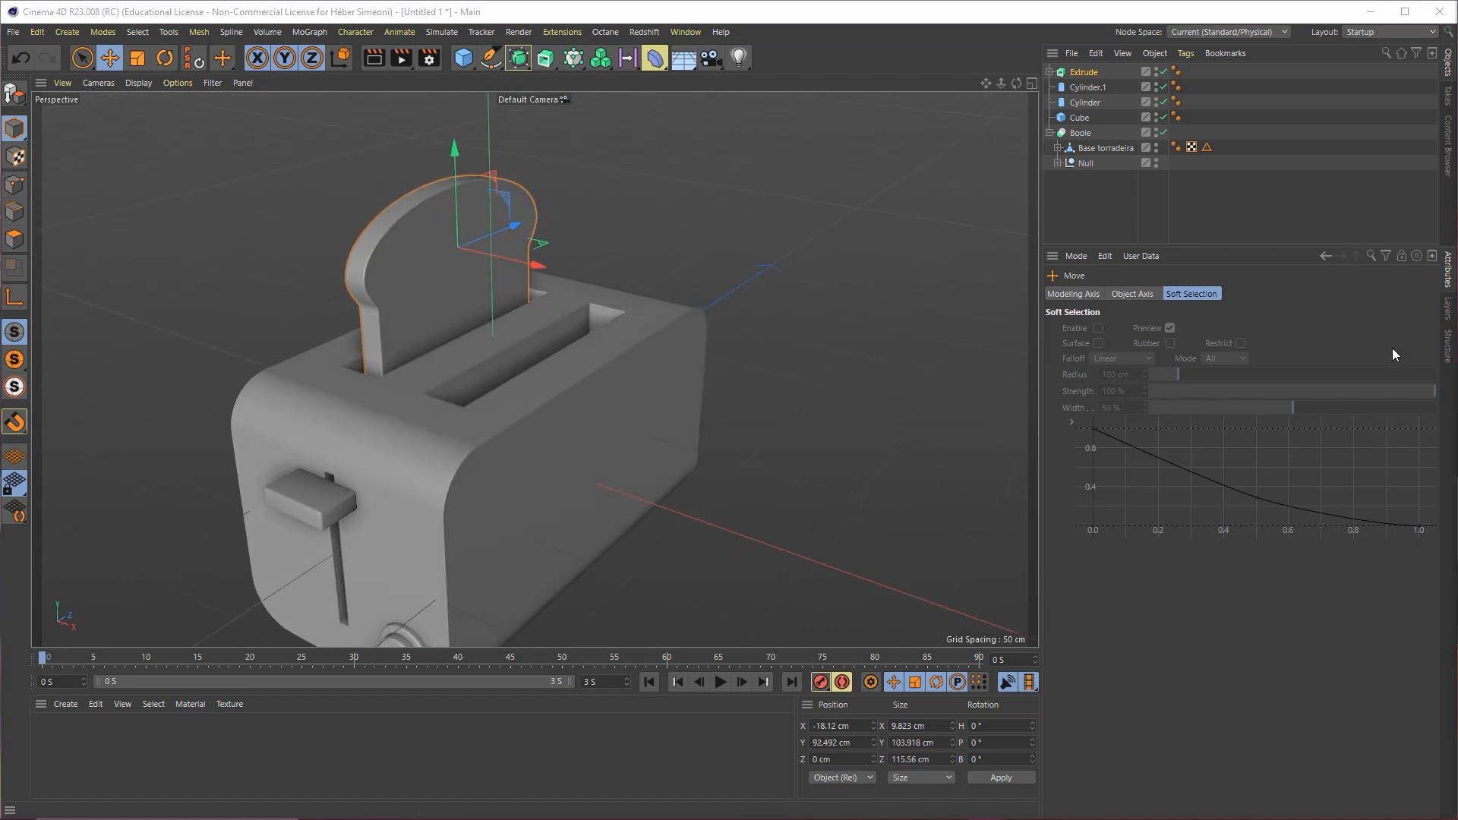
Create an Instance of the bread's Extrude object.
{"action": "left_click", "coordinate": [1142, 193]}
{"action": "left_click", "coordinate": [1081, 73]}
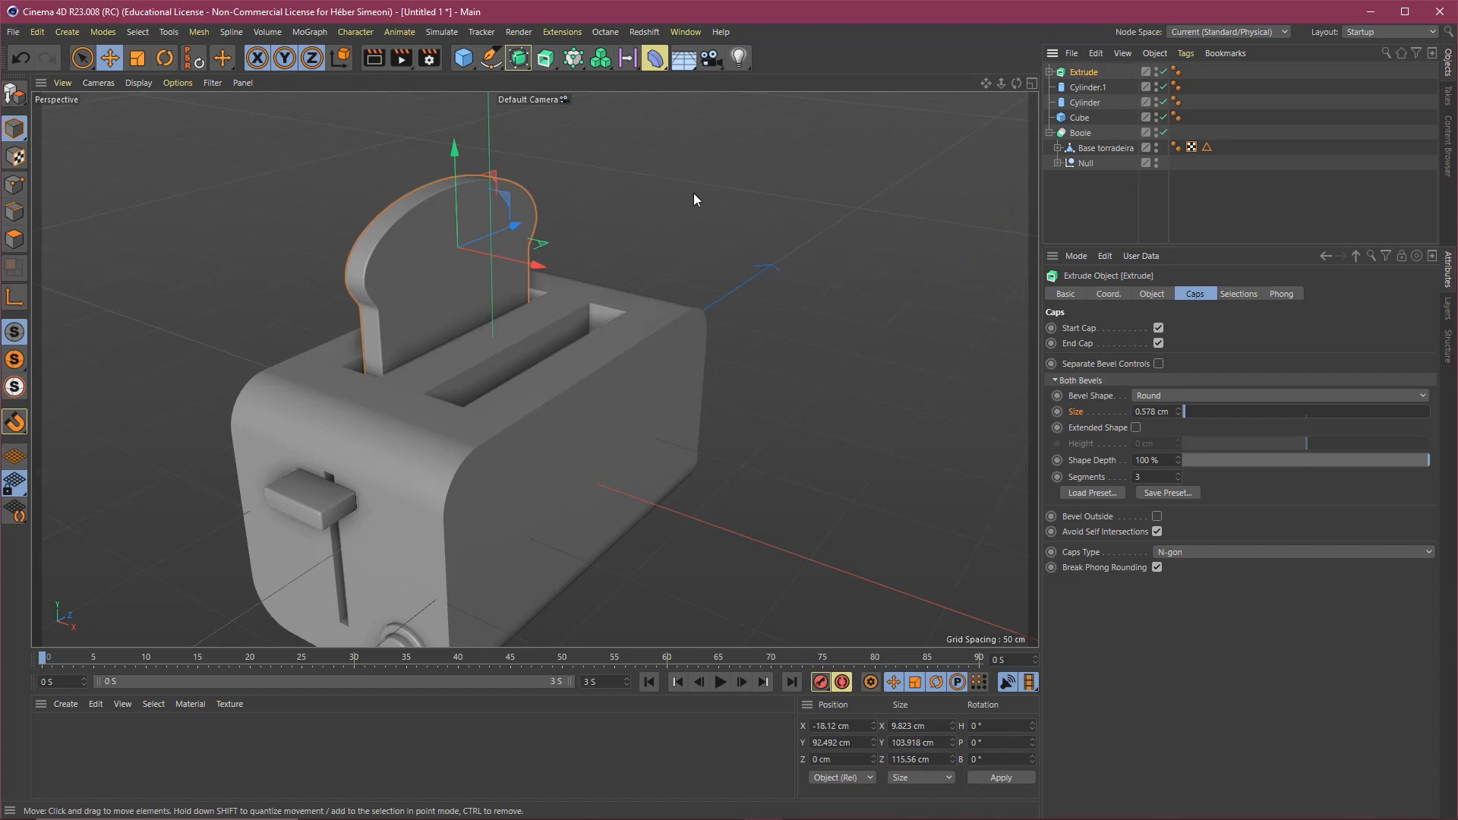
{"action": "left_click", "coordinate": [520, 64]}
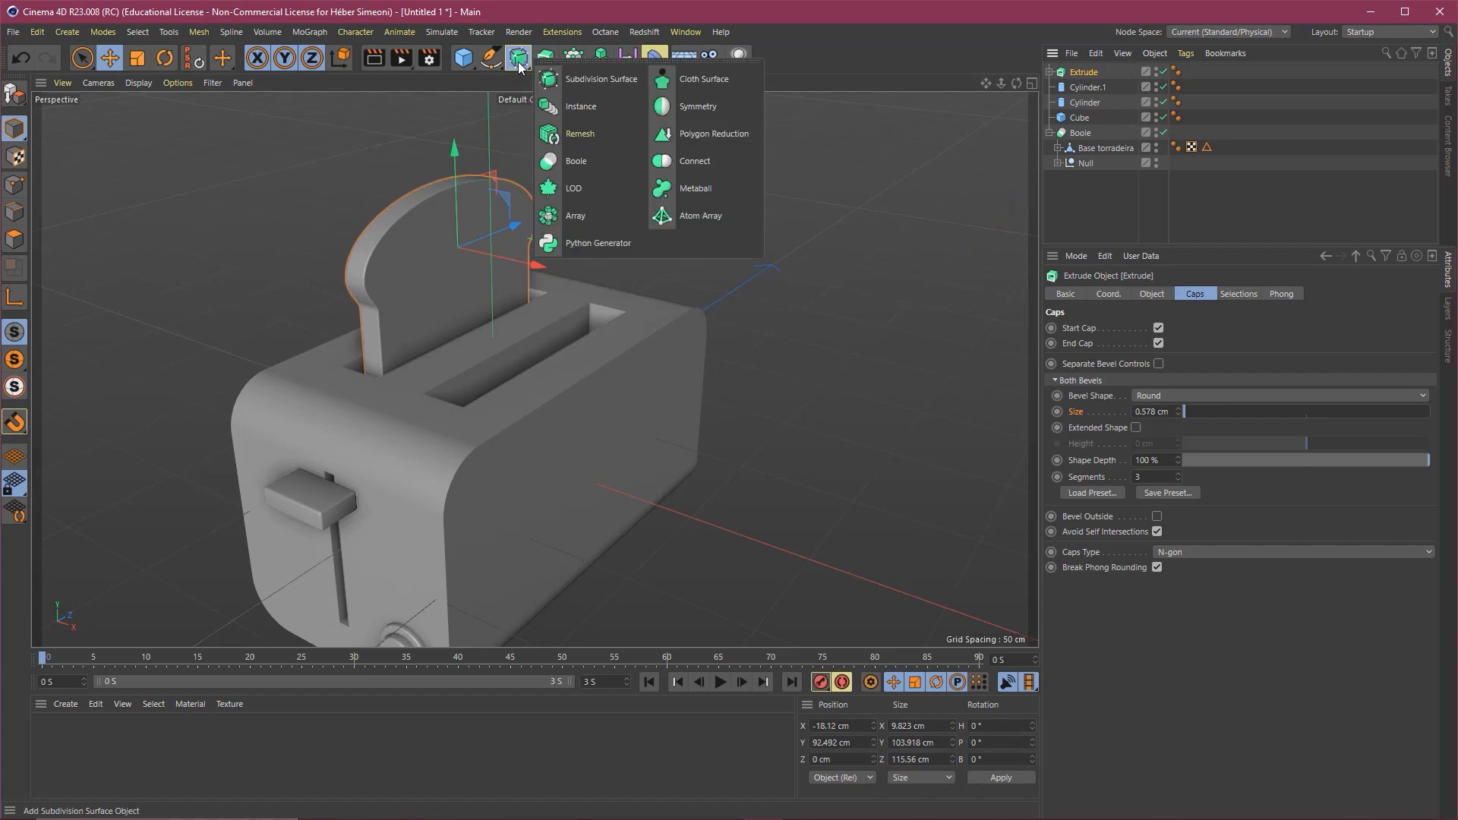
{"action": "left_click", "coordinate": [597, 106]}
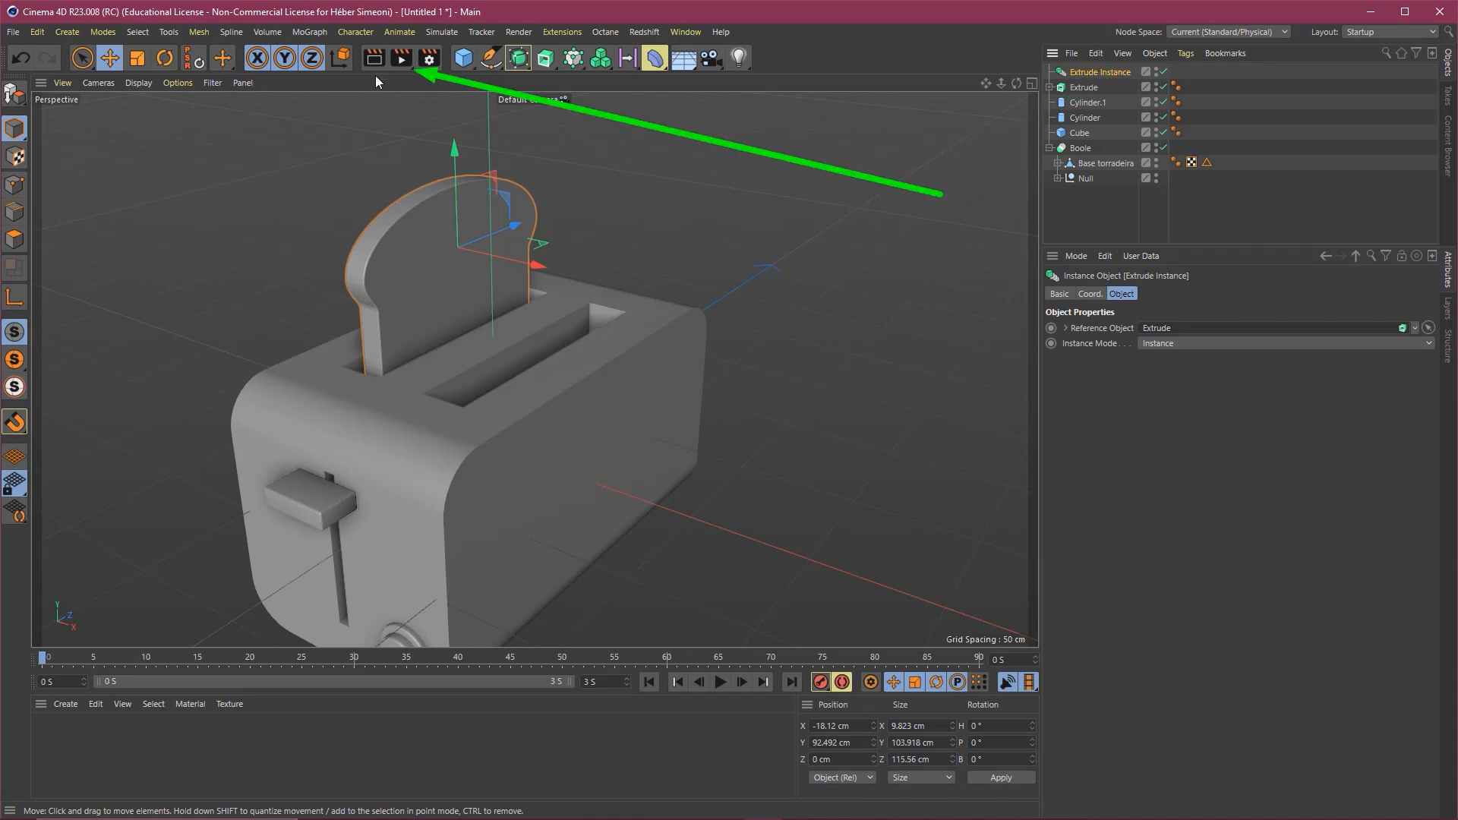
Move the bread instance into the second slot at about X 26.8 cm and Y 83.3 cm, and deselect everything.
{"action": "left_click_drag", "start_coordinate": [539, 262], "coordinate": [629, 291]}
{"action": "middle_click", "coordinate": [605, 307]}
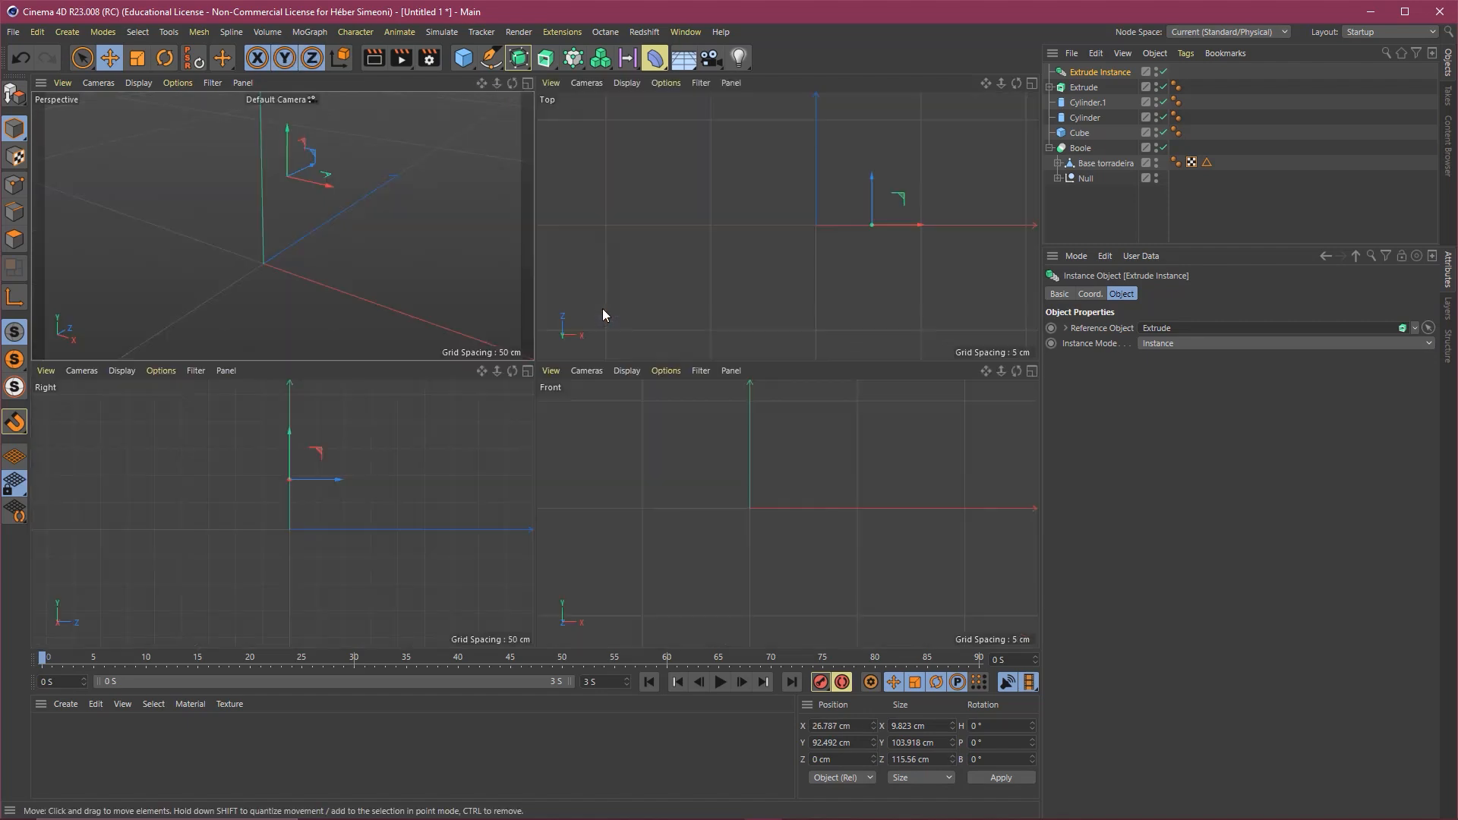
{"action": "left_click_drag", "start_coordinate": [907, 225], "coordinate": [907, 222]}
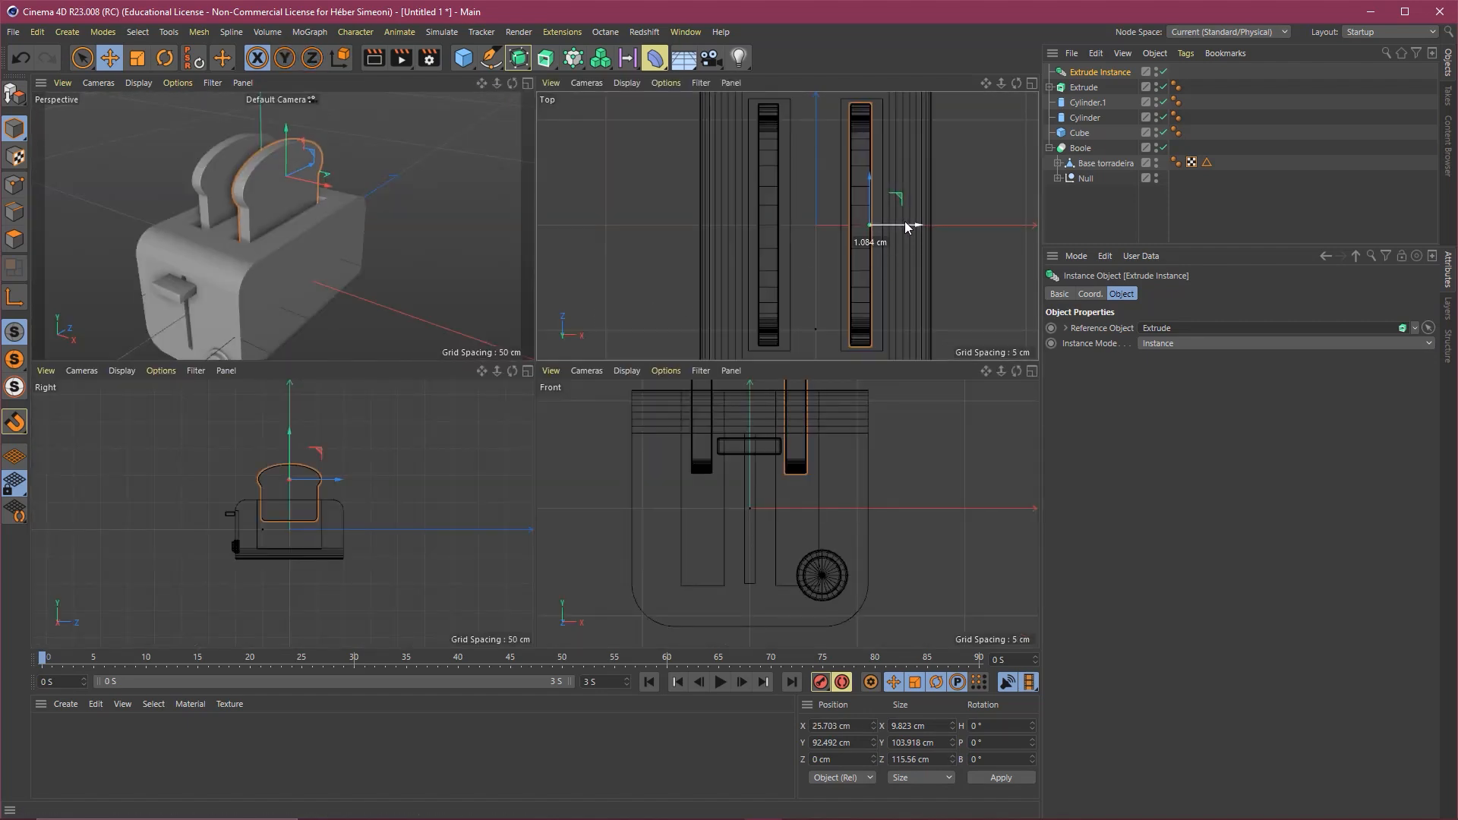
{"action": "middle_click", "coordinate": [480, 294]}
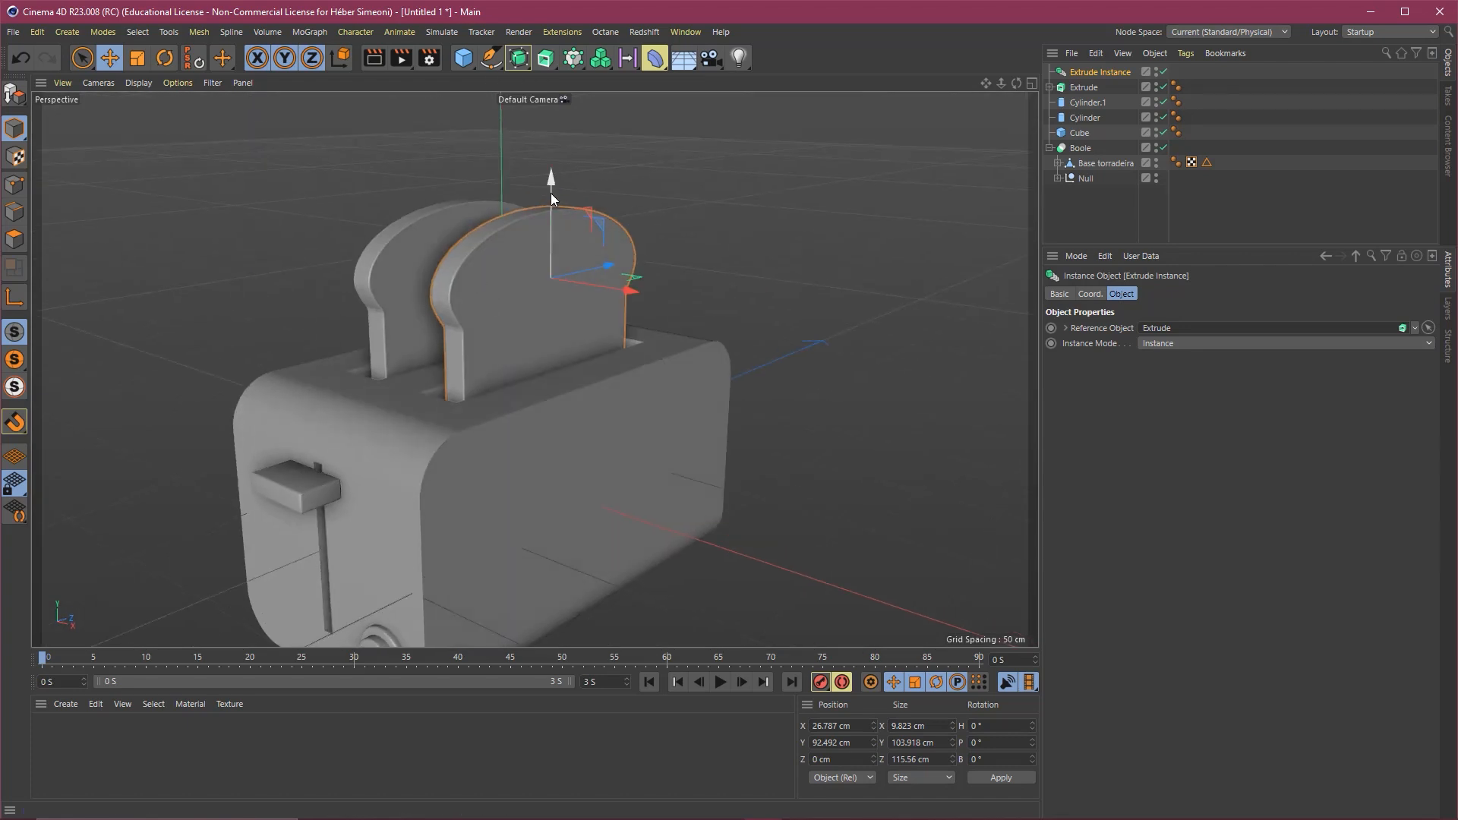
{"action": "left_click_drag", "start_coordinate": [550, 193], "coordinate": [555, 220]}
{"action": "scroll", "coordinate": [577, 249], "scroll_direction": "down", "scroll_amount": 3}
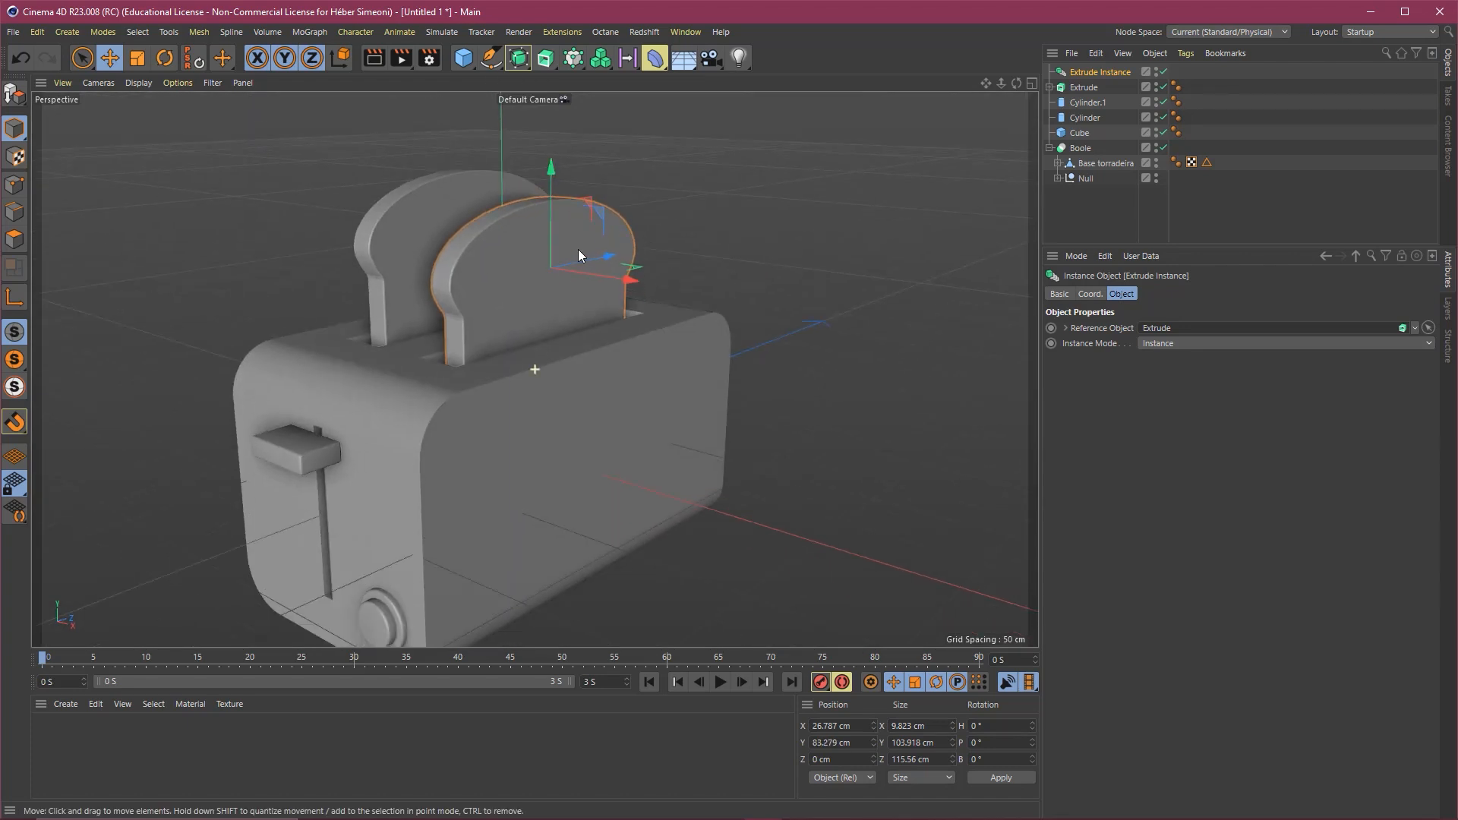
{"action": "key", "text": "ctrl+shift+a"}
Examine the toaster from several angles, checking the hard edges of its body and slots.
{"action": "left_click_drag", "start_coordinate": [568, 323], "coordinate": [617, 329], "text": "alt"}
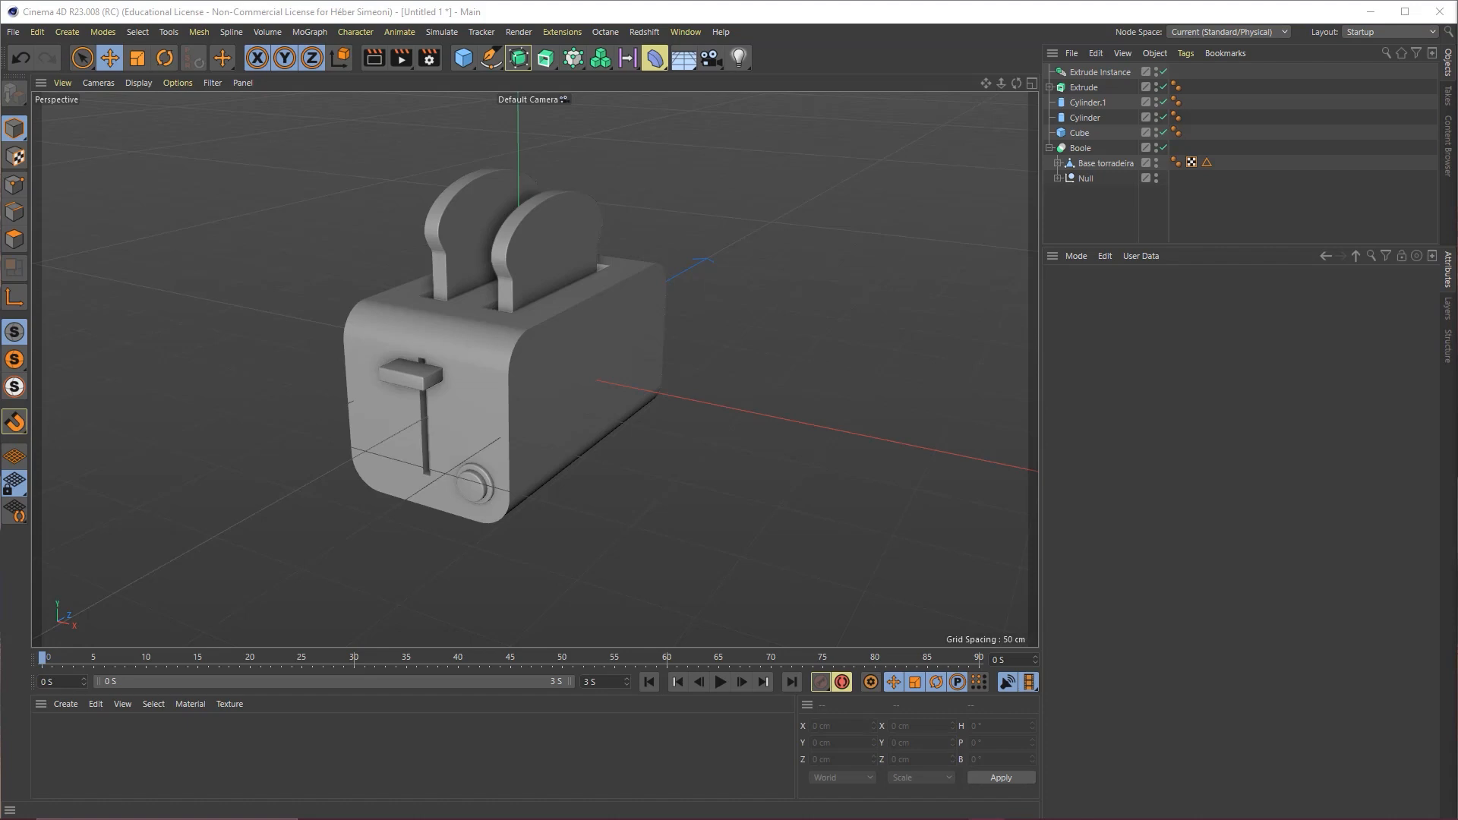
{"action": "right_click_drag", "start_coordinate": [516, 374], "coordinate": [550, 357], "text": "alt"}
{"action": "middle_click_drag", "start_coordinate": [550, 342], "coordinate": [624, 375], "text": "alt"}
{"action": "left_click_drag", "start_coordinate": [699, 375], "coordinate": [630, 375], "text": "alt"}
{"action": "middle_click_drag", "start_coordinate": [631, 375], "coordinate": [577, 381], "text": "alt"}
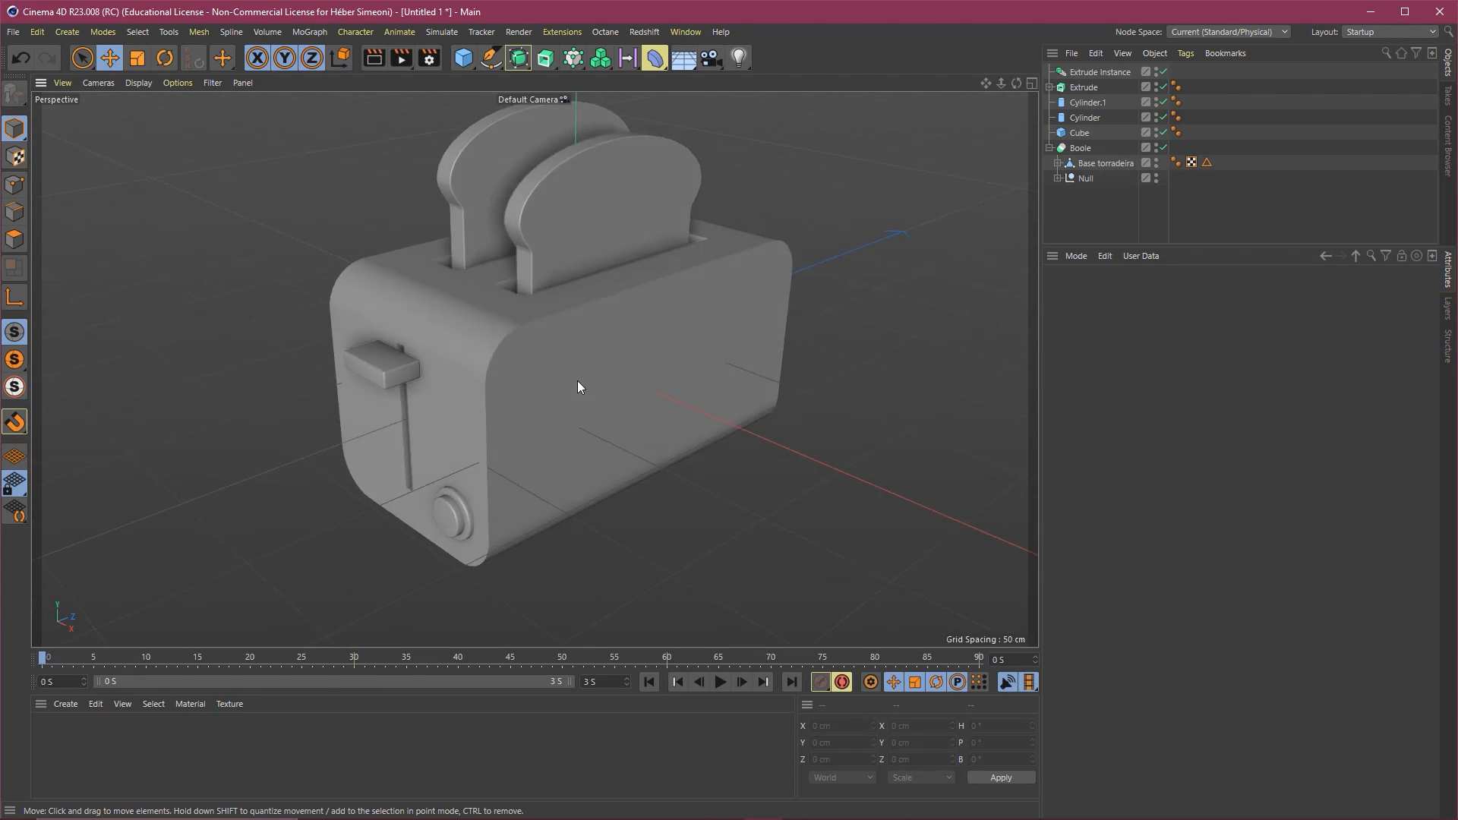
{"action": "left_click_drag", "start_coordinate": [586, 353], "coordinate": [597, 372], "text": "alt"}
{"action": "right_click_drag", "start_coordinate": [618, 368], "coordinate": [571, 395], "text": "alt"}
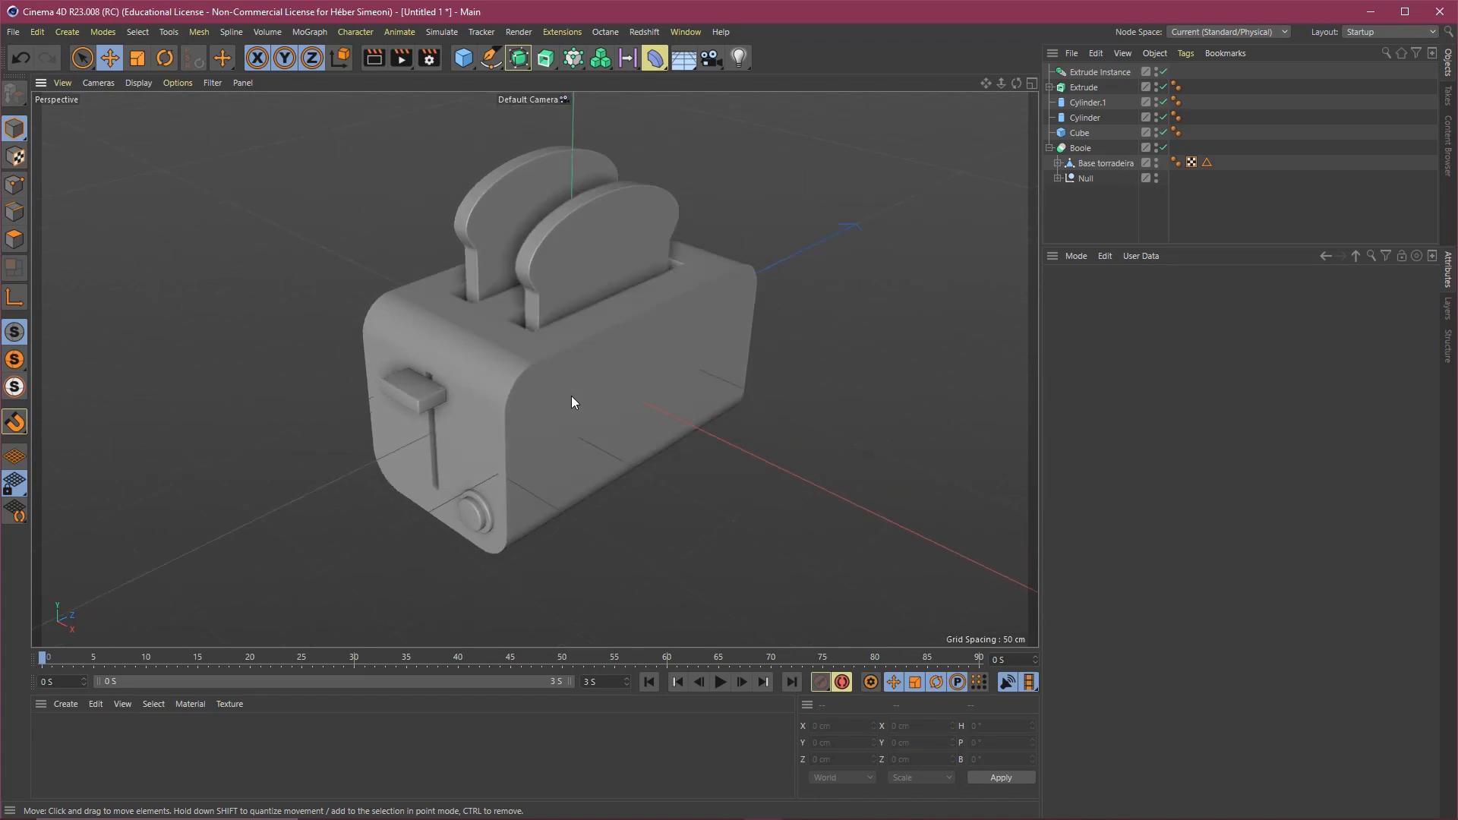
{"action": "mouse_move", "coordinate": [297, 225]}
{"action": "left_mouse_down"}
{"action": "mouse_move", "coordinate": [378, 299]}
{"action": "mouse_move", "coordinate": [507, 354]}
{"action": "mouse_move", "coordinate": [506, 419]}
{"action": "mouse_move", "coordinate": [521, 376]}
{"action": "mouse_move", "coordinate": [510, 382]}
{"action": "left_mouse_up"}
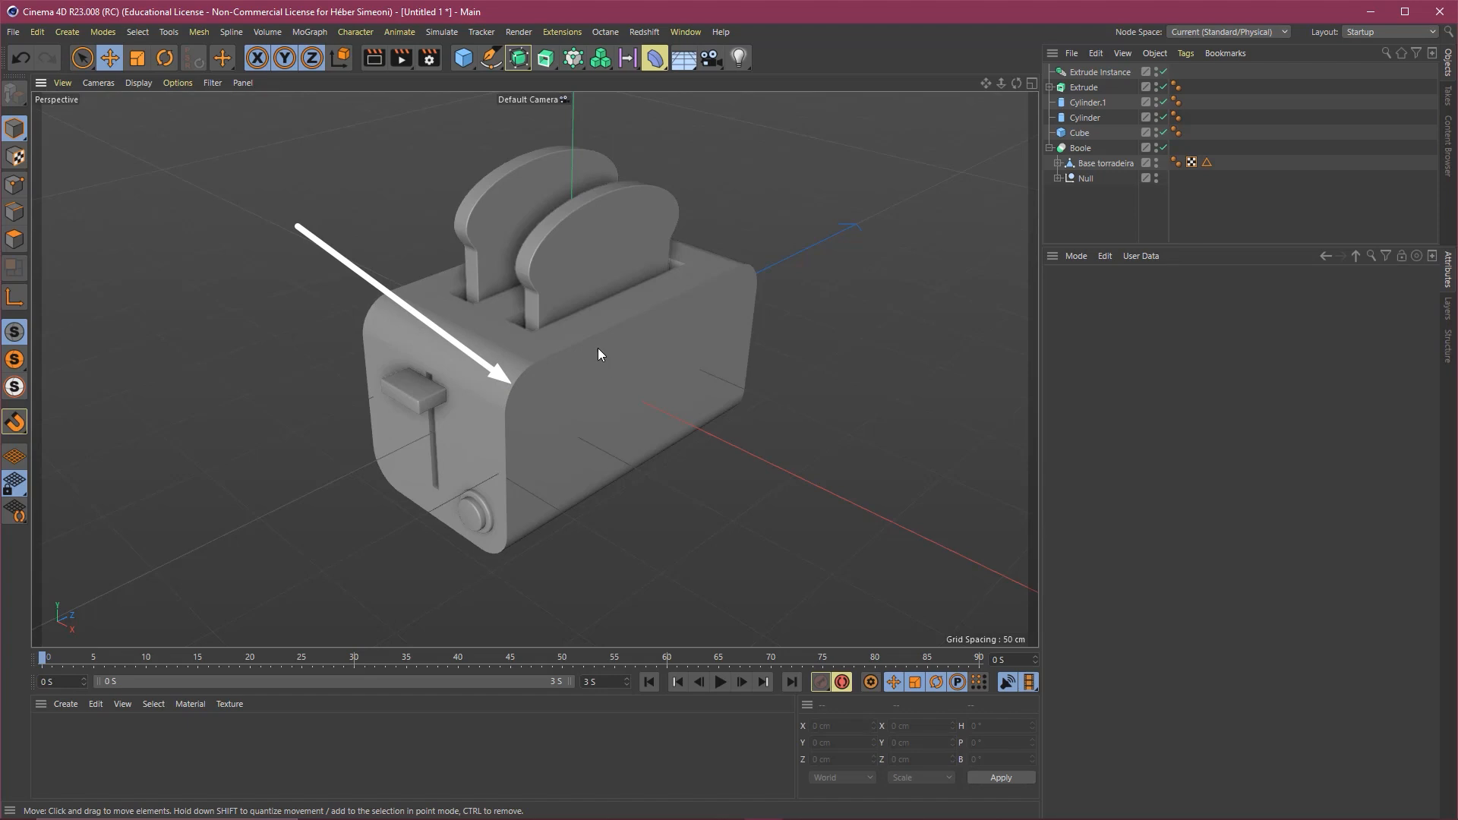
{"action": "left_click_drag", "start_coordinate": [601, 221], "coordinate": [532, 365]}
{"action": "left_click_drag", "start_coordinate": [600, 221], "coordinate": [661, 67]}
Add a Bevel deformer as the last child of the Boole object and set its subdivision to 3.
{"action": "left_click", "coordinate": [656, 61]}
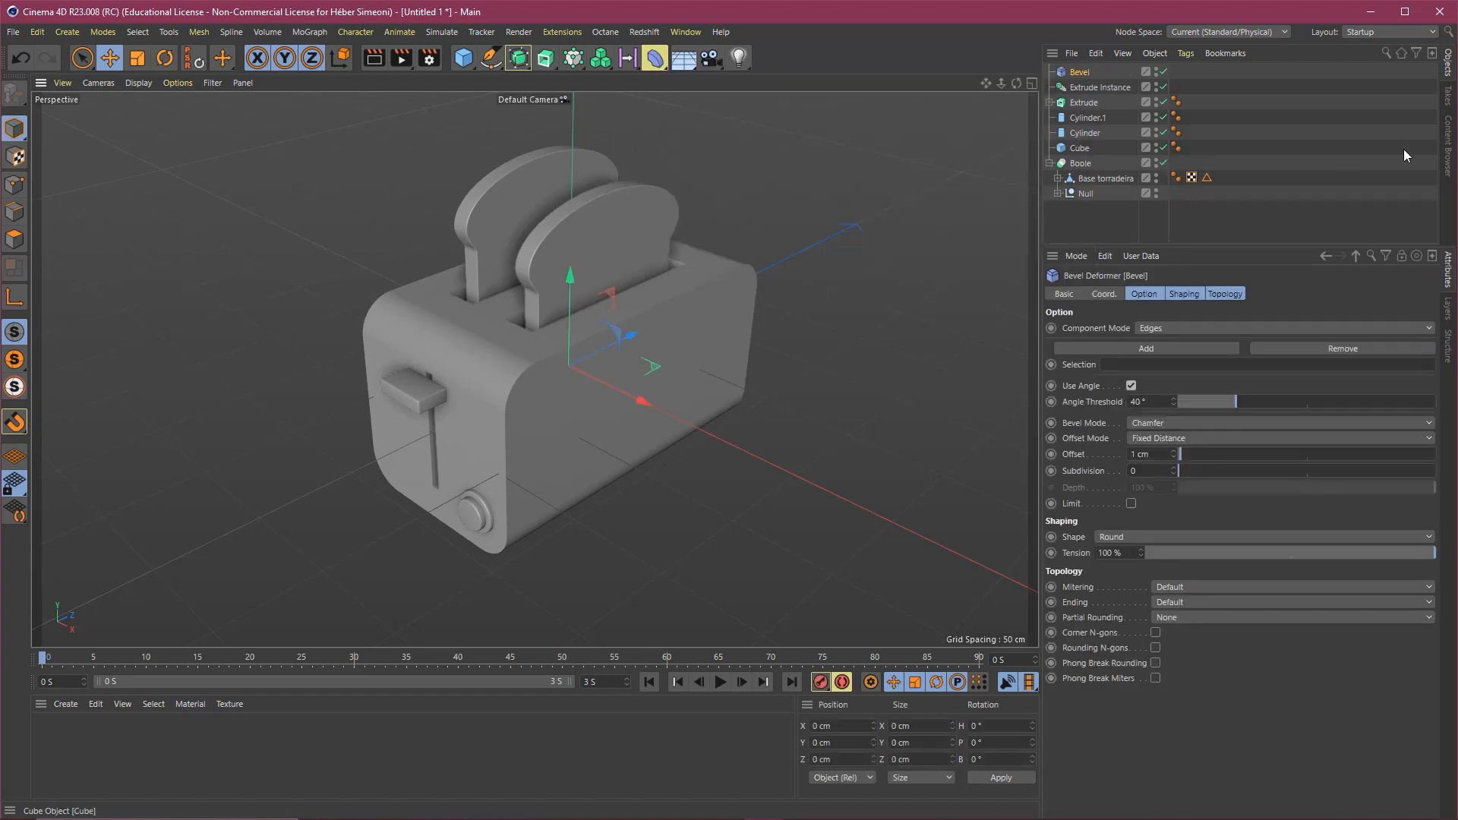
{"action": "mouse_move", "coordinate": [1446, 72]}
{"action": "left_mouse_down"}
{"action": "mouse_move", "coordinate": [1086, 161]}
{"action": "mouse_move", "coordinate": [1084, 70]}
{"action": "mouse_move", "coordinate": [1086, 164]}
{"action": "left_mouse_up"}
{"action": "mouse_move", "coordinate": [1277, 93]}
{"action": "left_mouse_down"}
{"action": "mouse_move", "coordinate": [1091, 167]}
{"action": "mouse_move", "coordinate": [522, 316]}
{"action": "mouse_move", "coordinate": [512, 386]}
{"action": "mouse_move", "coordinate": [495, 335]}
{"action": "mouse_move", "coordinate": [1111, 146]}
{"action": "mouse_move", "coordinate": [1084, 201]}
{"action": "left_mouse_up"}
{"action": "mouse_move", "coordinate": [804, 185]}
{"action": "left_mouse_down"}
{"action": "mouse_move", "coordinate": [734, 269]}
{"action": "mouse_move", "coordinate": [638, 308]}
{"action": "mouse_move", "coordinate": [509, 457]}
{"action": "mouse_move", "coordinate": [534, 340]}
{"action": "mouse_move", "coordinate": [1086, 186]}
{"action": "mouse_move", "coordinate": [1132, 391]}
{"action": "mouse_move", "coordinate": [1097, 434]}
{"action": "mouse_move", "coordinate": [1151, 453]}
{"action": "mouse_move", "coordinate": [1132, 465]}
{"action": "left_mouse_up"}
{"action": "left_click", "coordinate": [1156, 466]}
{"action": "scroll", "coordinate": [1156, 466], "scroll_direction": "up", "scroll_amount": 3}
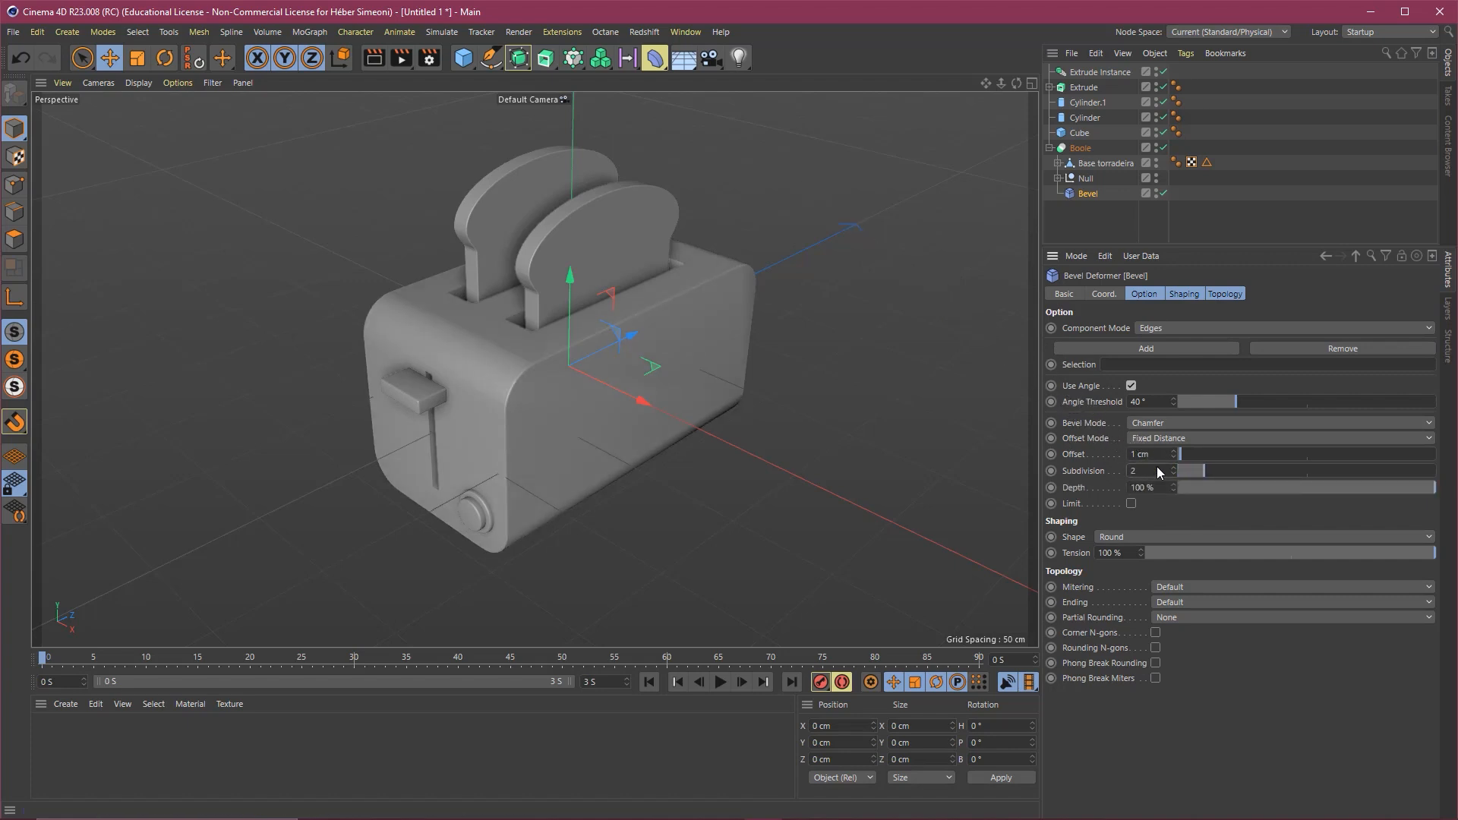
{"action": "scroll", "coordinate": [603, 326], "scroll_direction": "up", "scroll_amount": 3}
Inspect the bevelled edges of the toaster body and clear the selection.
{"action": "mouse_move", "coordinate": [394, 271]}
{"action": "left_mouse_down"}
{"action": "mouse_move", "coordinate": [508, 393]}
{"action": "mouse_move", "coordinate": [485, 523]}
{"action": "mouse_move", "coordinate": [415, 598]}
{"action": "mouse_move", "coordinate": [345, 254]}
{"action": "mouse_move", "coordinate": [541, 380]}
{"action": "mouse_move", "coordinate": [504, 386]}
{"action": "mouse_move", "coordinate": [532, 363]}
{"action": "mouse_move", "coordinate": [516, 384]}
{"action": "left_mouse_up"}
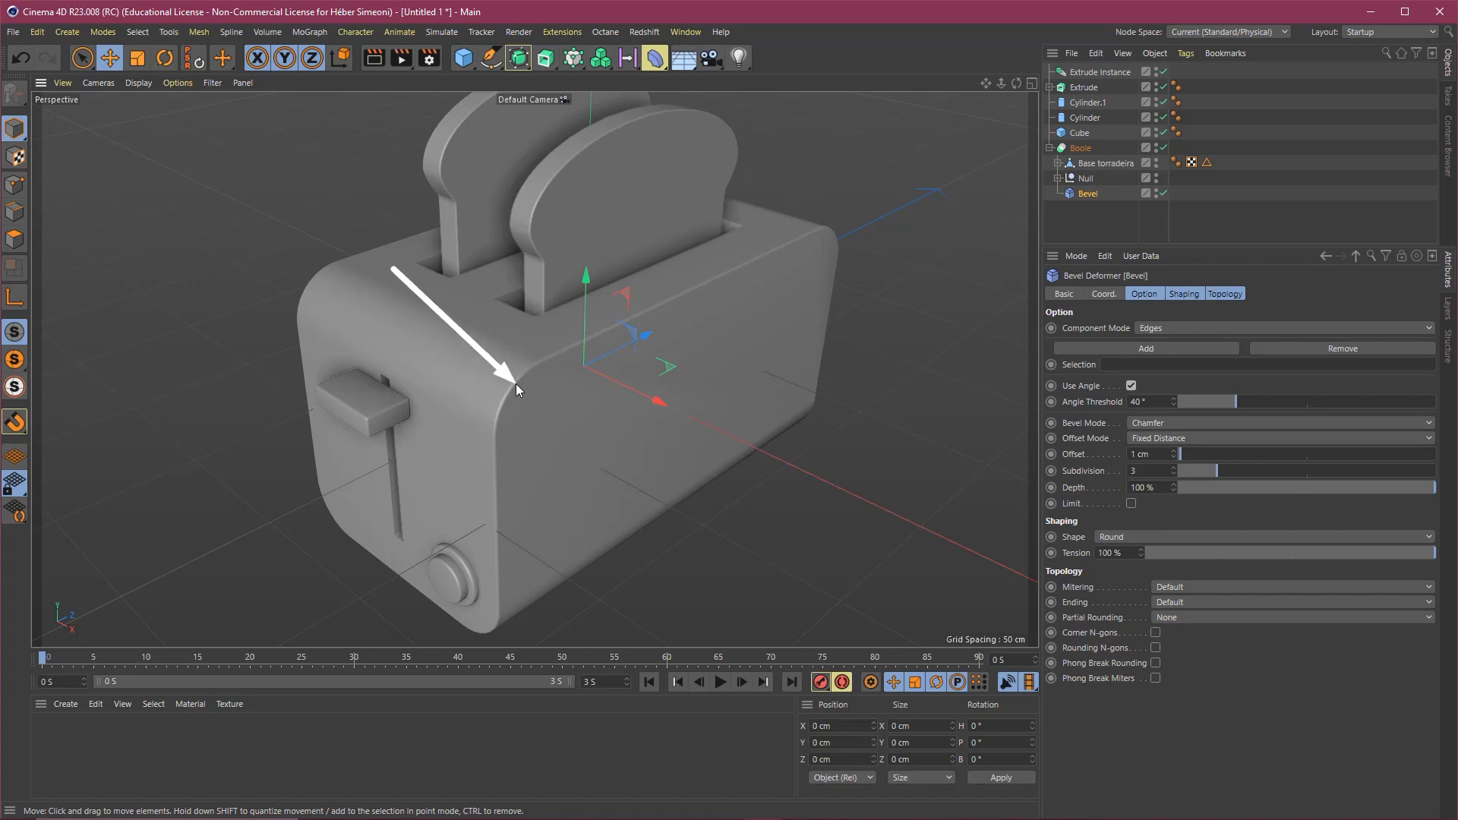
{"action": "key", "text": "Escape"}
{"action": "scroll", "coordinate": [638, 360], "scroll_direction": "down", "scroll_amount": 3}
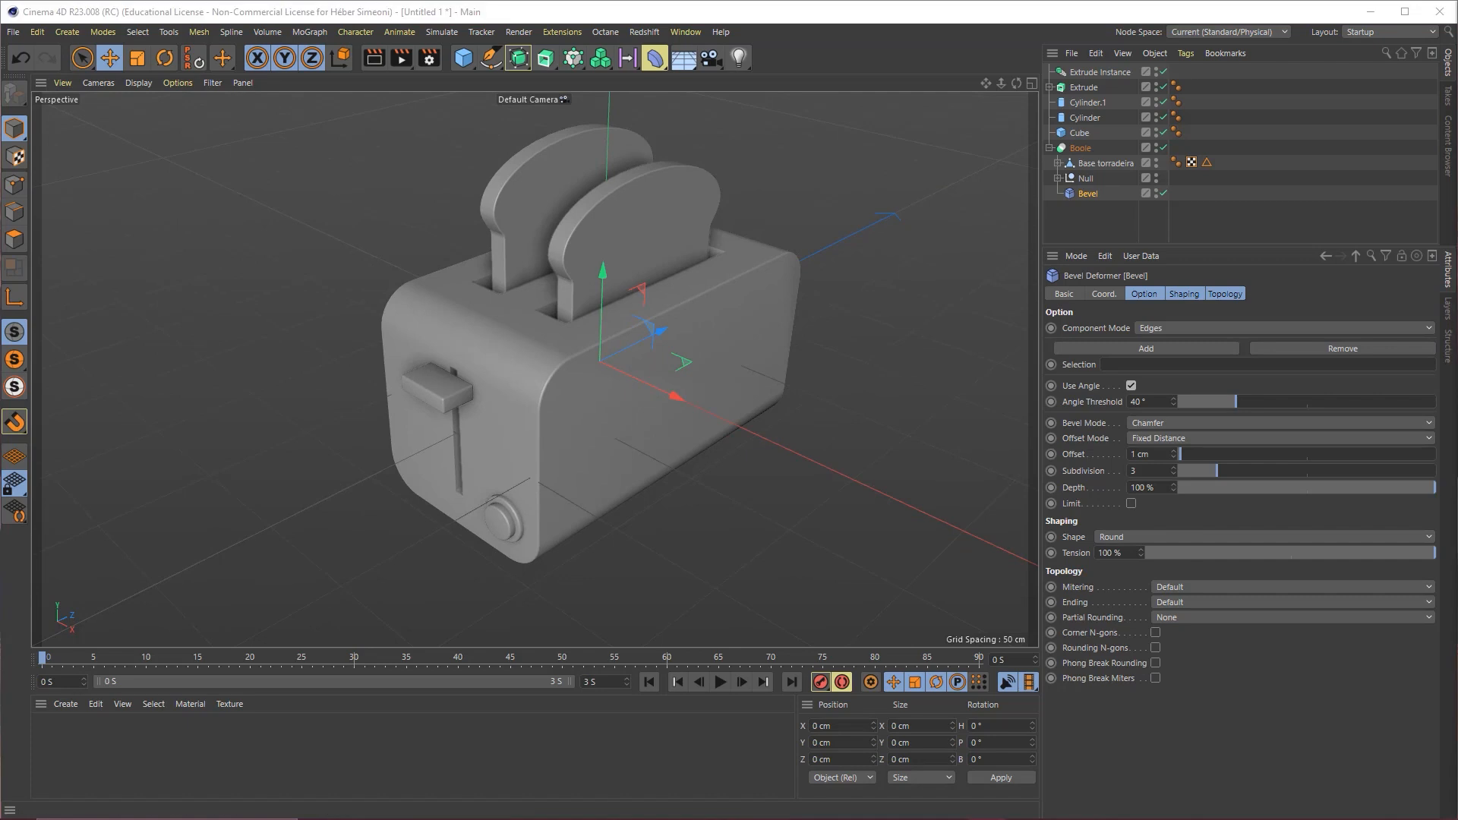
{"action": "scroll", "coordinate": [610, 349], "scroll_direction": "down", "scroll_amount": 2}
{"action": "middle_click_drag", "start_coordinate": [611, 348], "coordinate": [588, 368], "text": "alt"}
{"action": "left_click", "coordinate": [809, 191]}
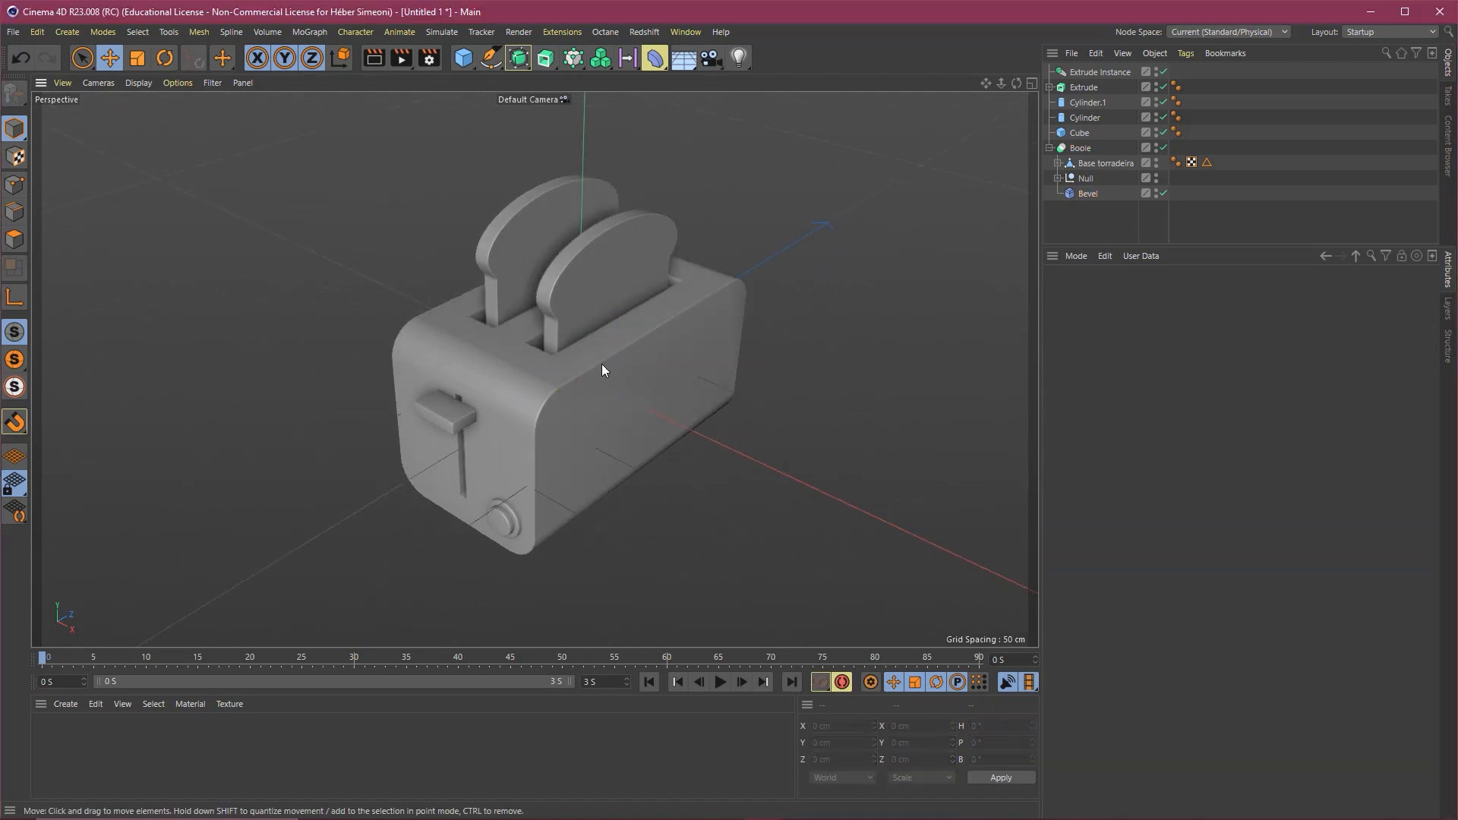
{"action": "left_click_drag", "start_coordinate": [603, 366], "coordinate": [623, 344], "text": "alt"}
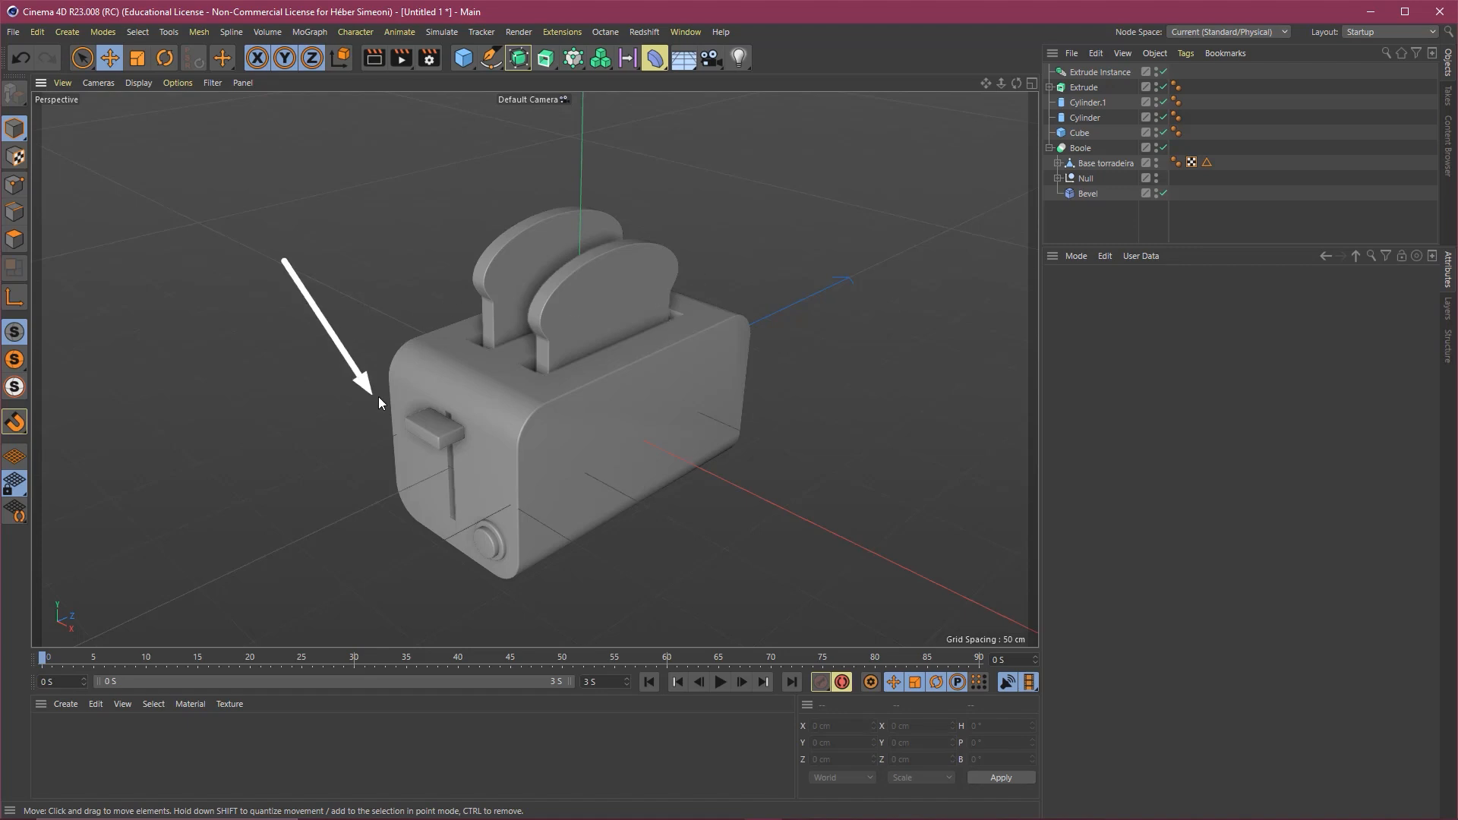
Try sliding the lever cube down along its slot and undo the move.
{"action": "left_click", "coordinate": [453, 436]}
{"action": "mouse_move", "coordinate": [431, 369]}
{"action": "left_mouse_down"}
{"action": "mouse_move", "coordinate": [434, 442]}
{"action": "mouse_move", "coordinate": [433, 402]}
{"action": "left_mouse_up"}
{"action": "key", "text": "ctrl+z"}
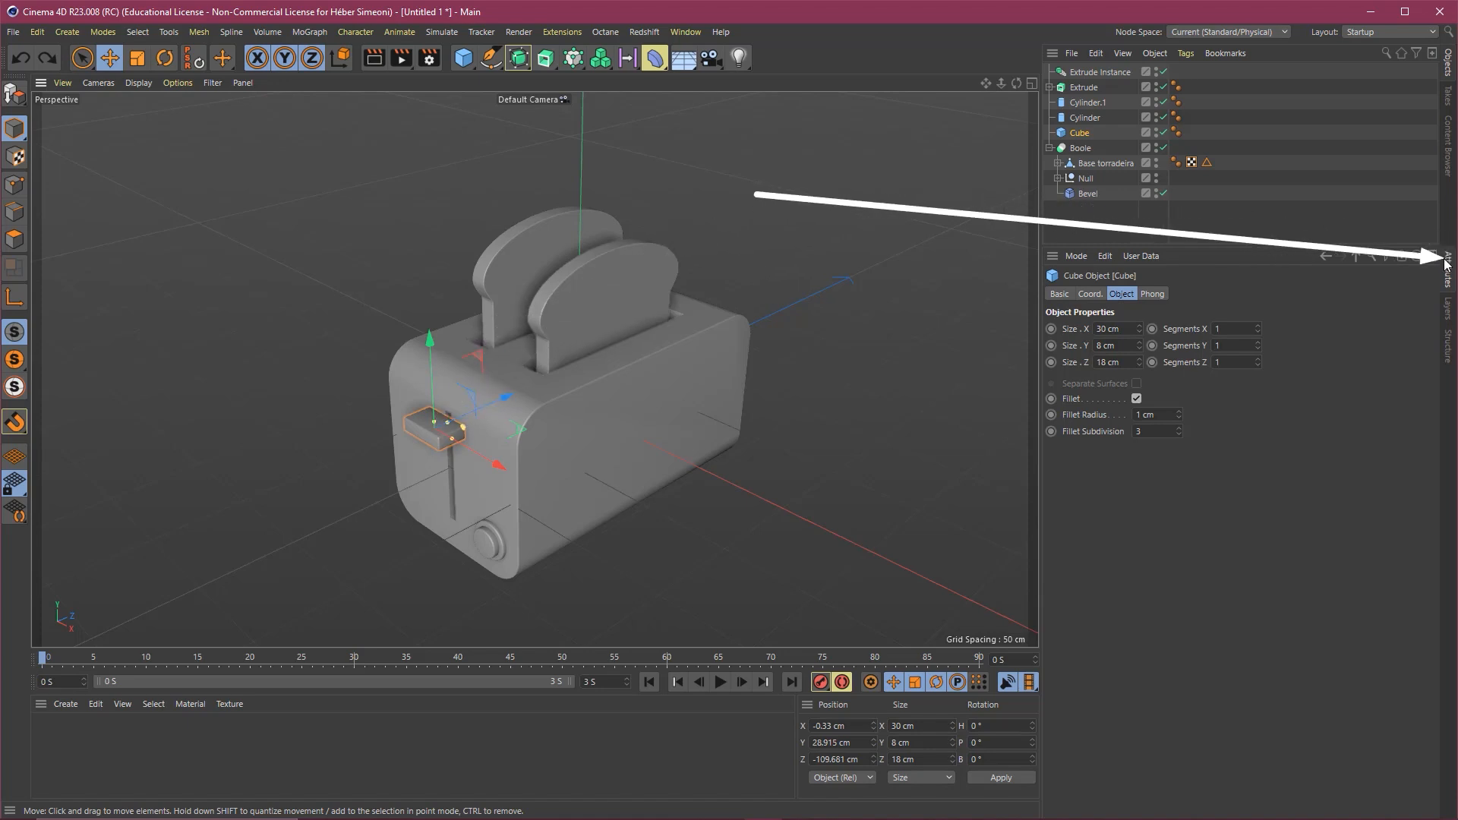
Test the lever cube's vertical movement against its coordinates, undo it, and set its Y position as the XPressions driver.
{"action": "left_click", "coordinate": [1090, 294]}
{"action": "scroll", "coordinate": [514, 366], "scroll_direction": "up", "scroll_amount": 3}
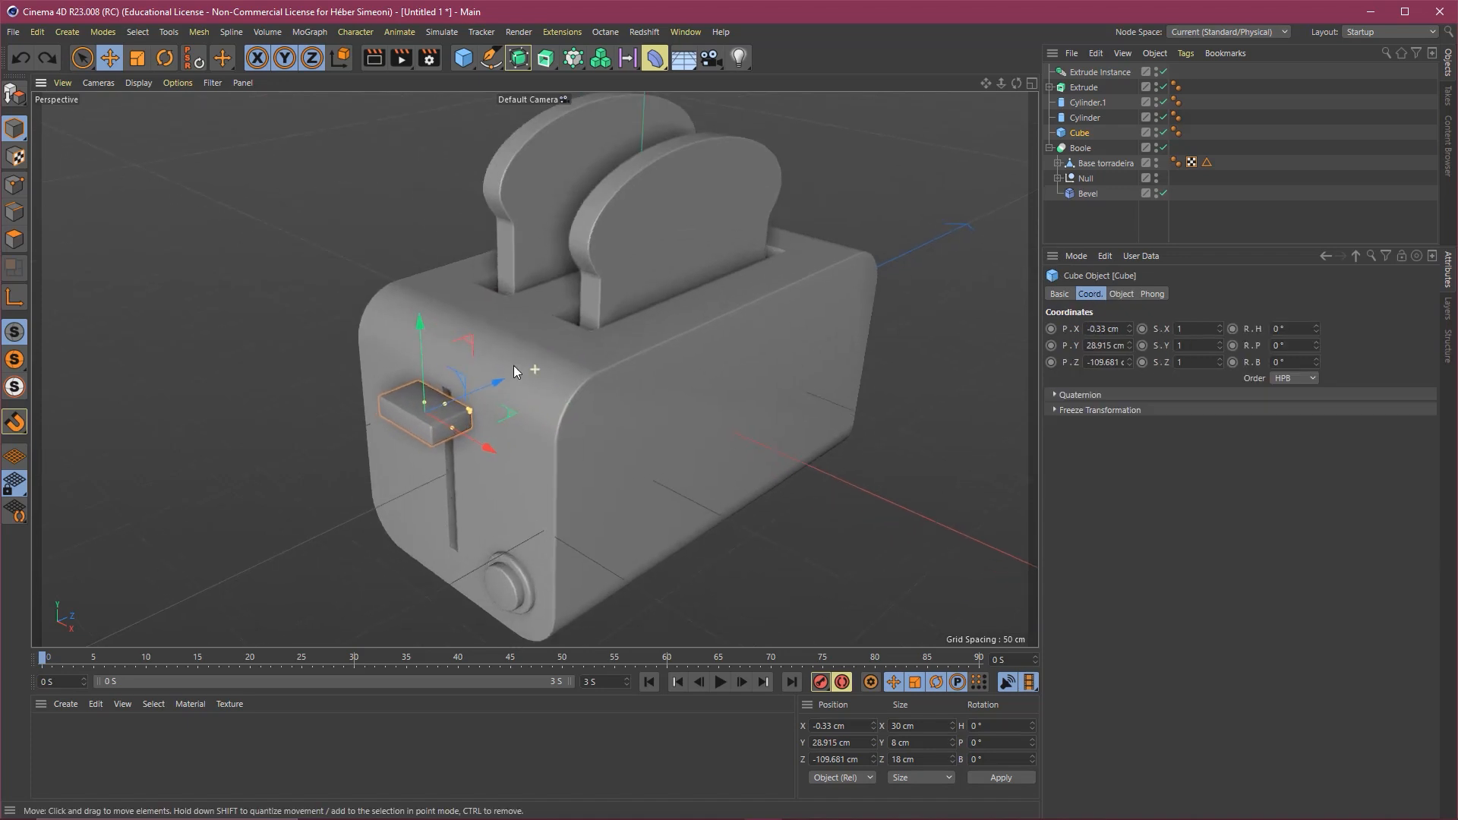
{"action": "left_click_drag", "start_coordinate": [513, 366], "coordinate": [499, 411], "text": "alt"}
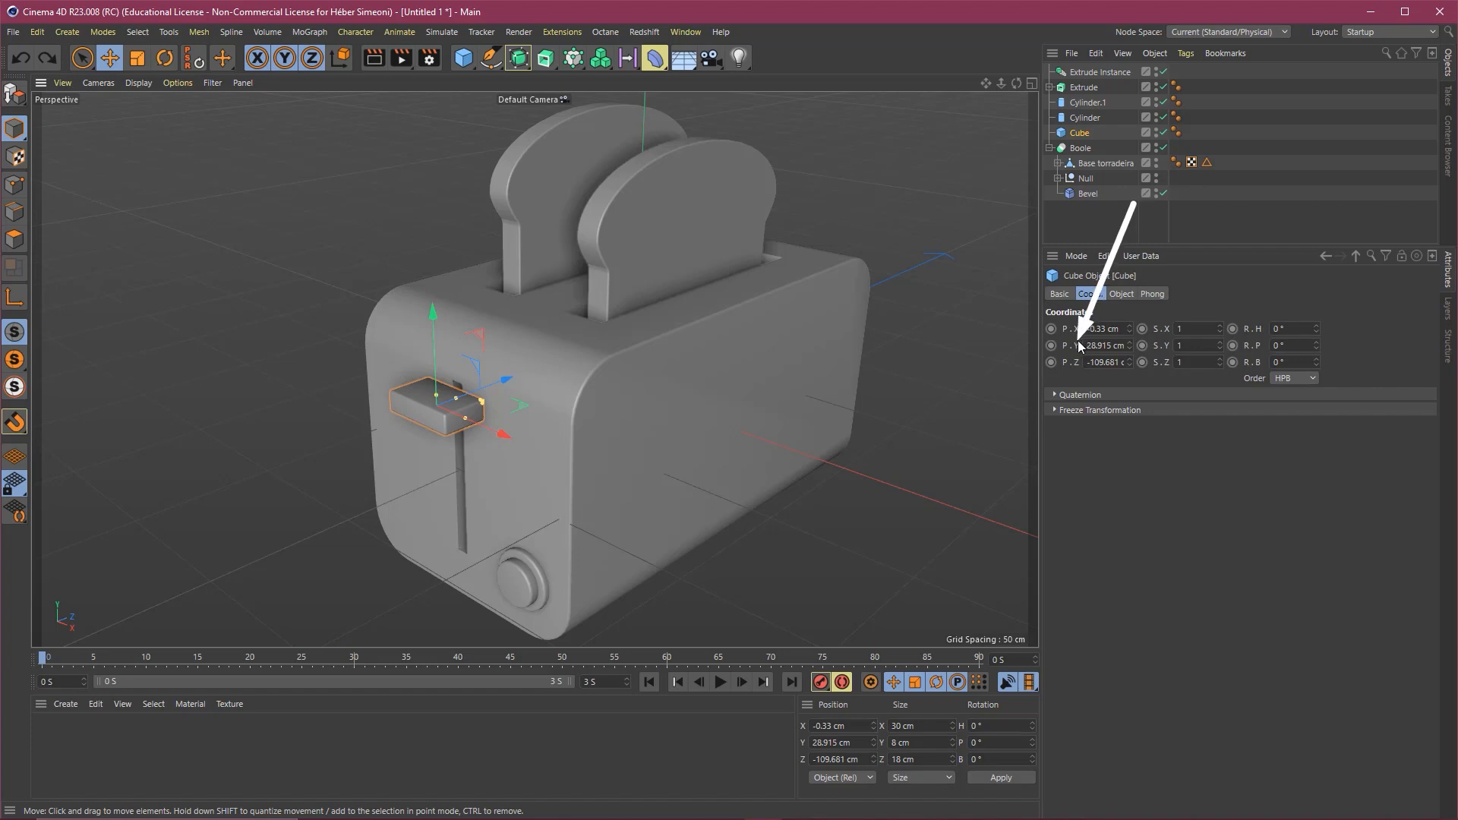
{"action": "mouse_move", "coordinate": [434, 317]}
{"action": "left_mouse_down"}
{"action": "mouse_move", "coordinate": [445, 410]}
{"action": "mouse_move", "coordinate": [461, 262]}
{"action": "mouse_move", "coordinate": [443, 266]}
{"action": "mouse_move", "coordinate": [434, 354]}
{"action": "left_mouse_up"}
{"action": "key", "text": "ctrl+z"}
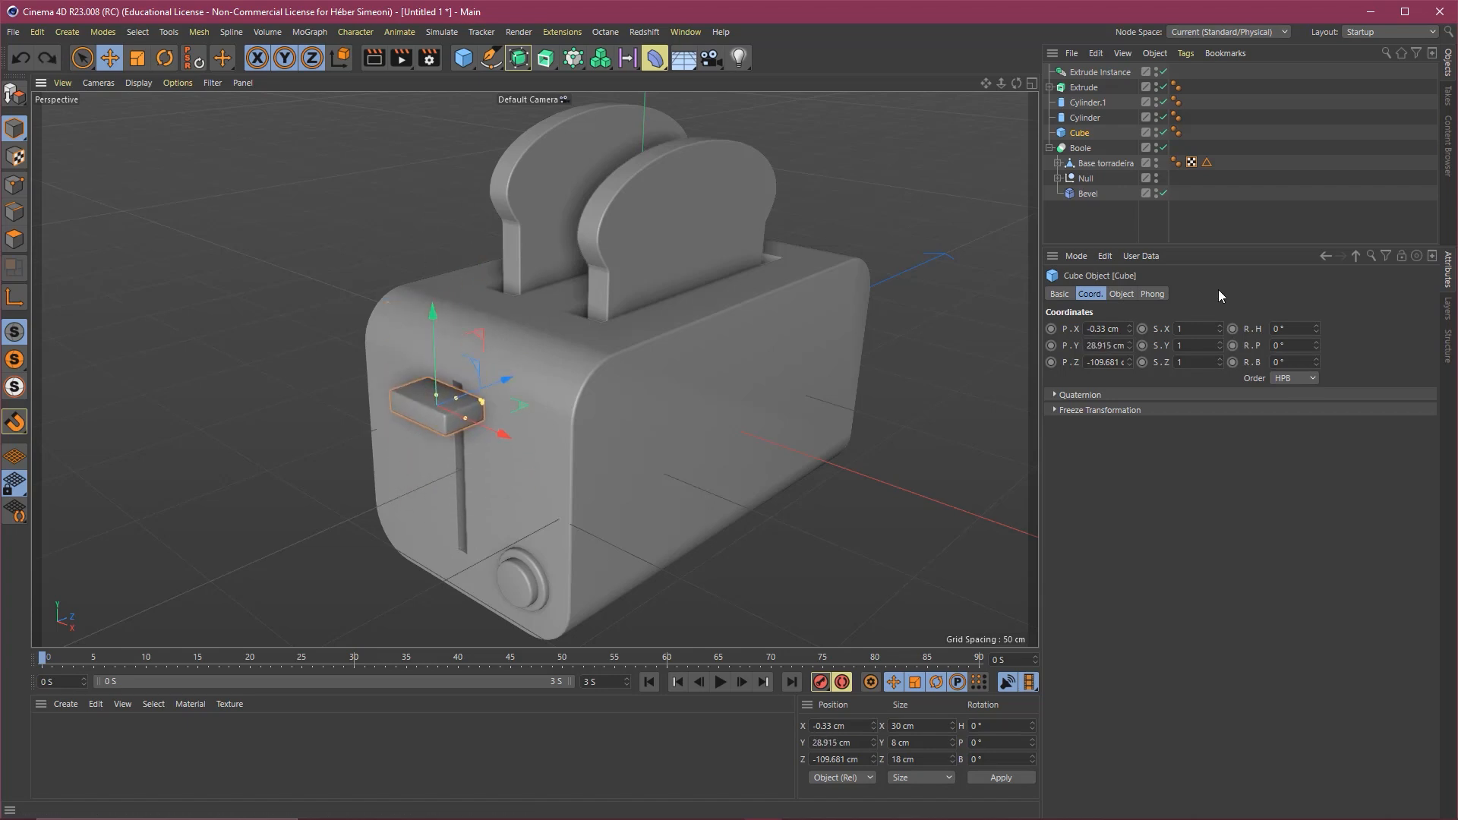
{"action": "right_click", "coordinate": [1077, 345]}
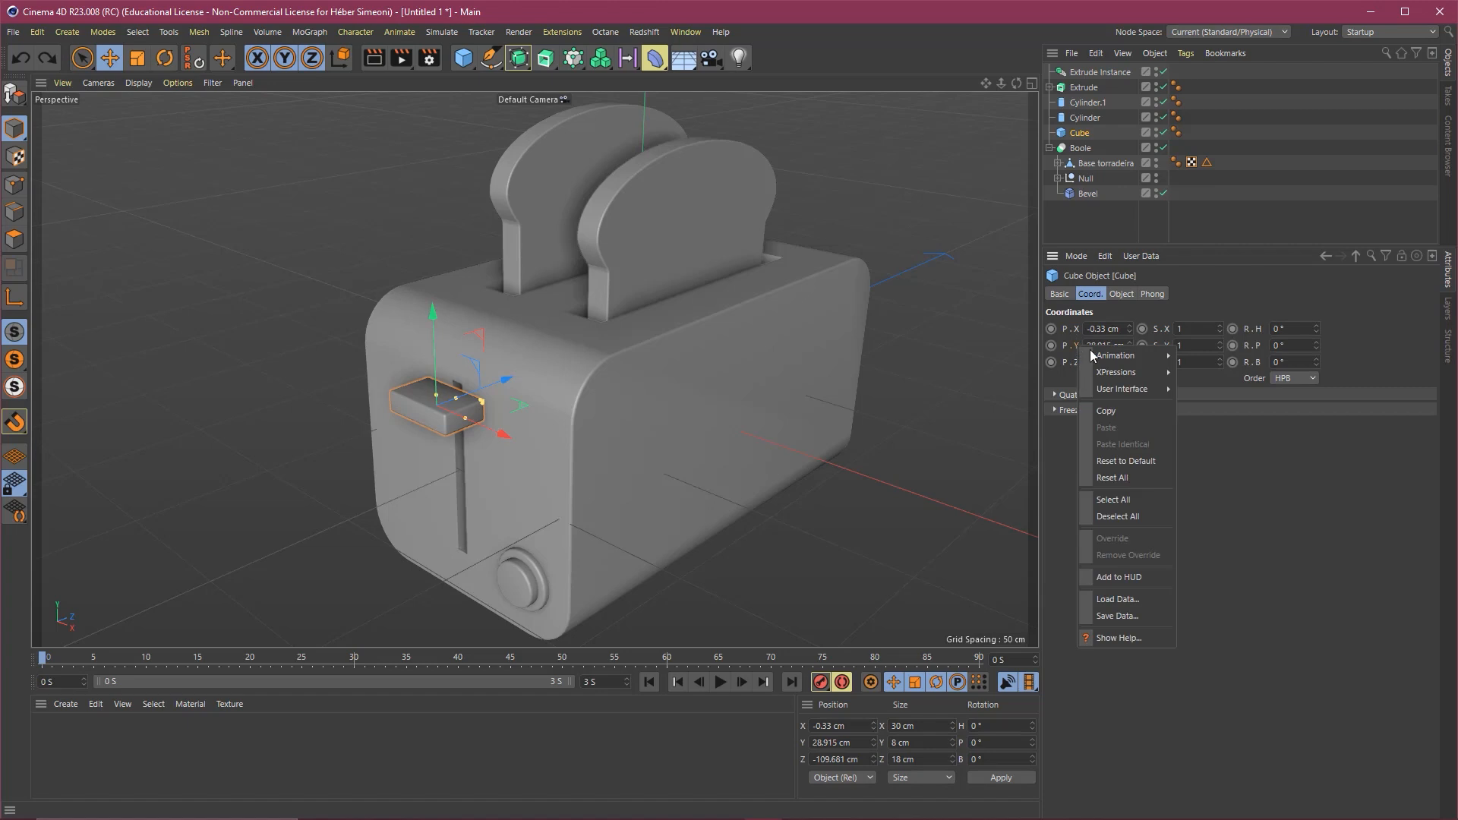
{"action": "mouse_move", "coordinate": [1119, 373]}
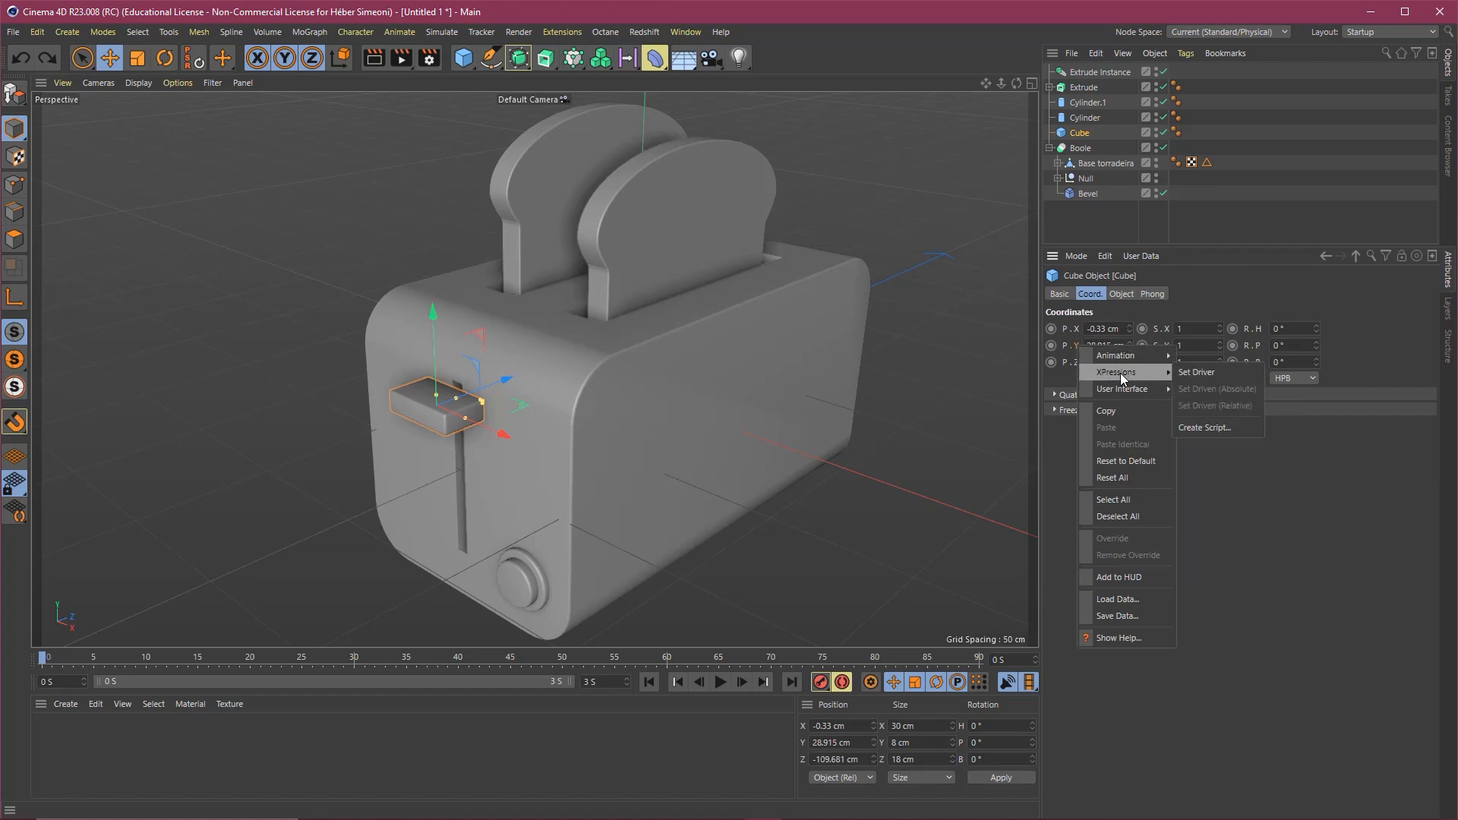
{"action": "left_click", "coordinate": [1213, 372]}
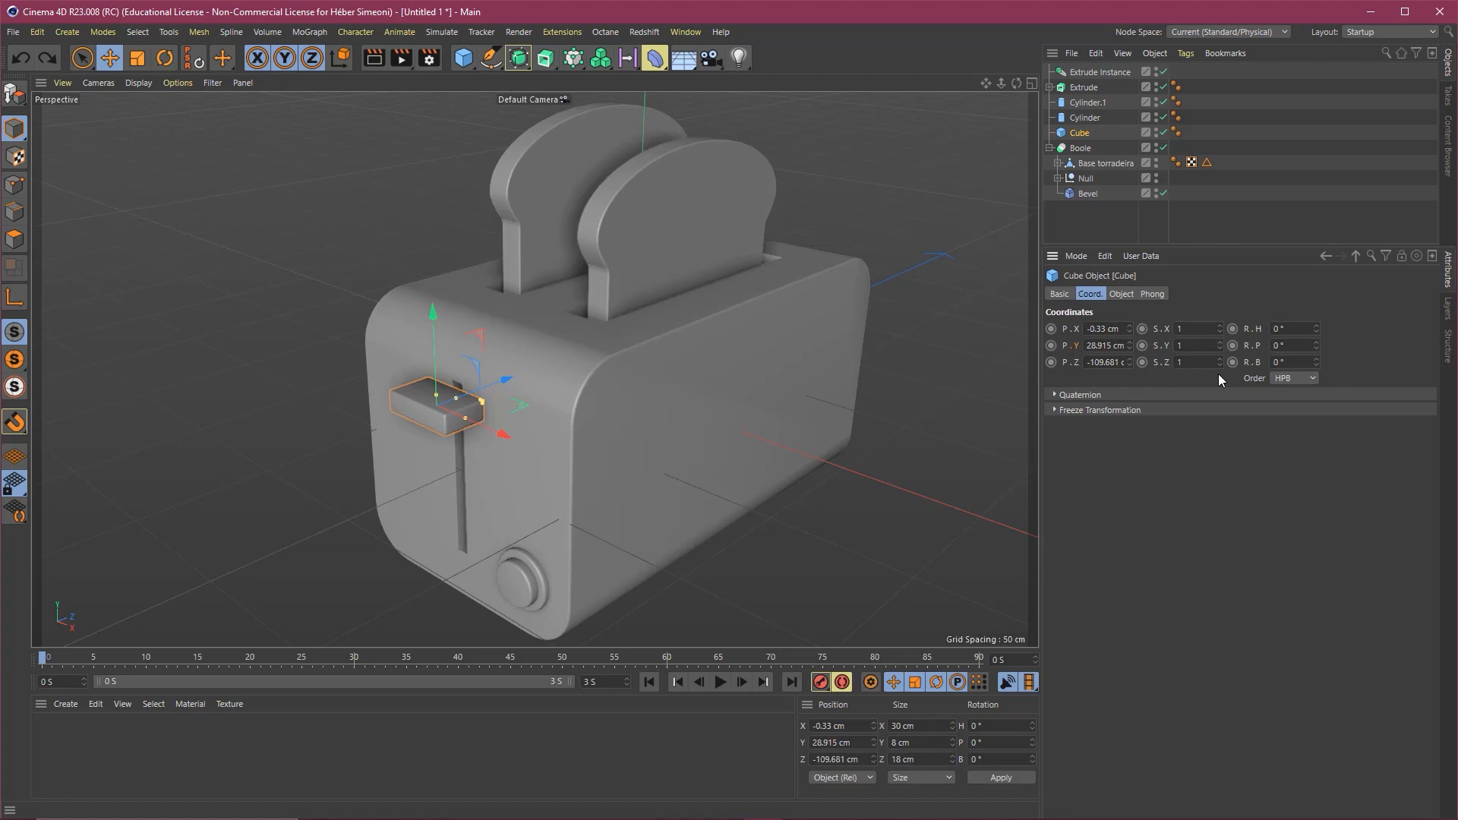
Set the Y position of the bread's Extrude object as driven (relative) by the lever.
{"action": "left_click", "coordinate": [1083, 86]}
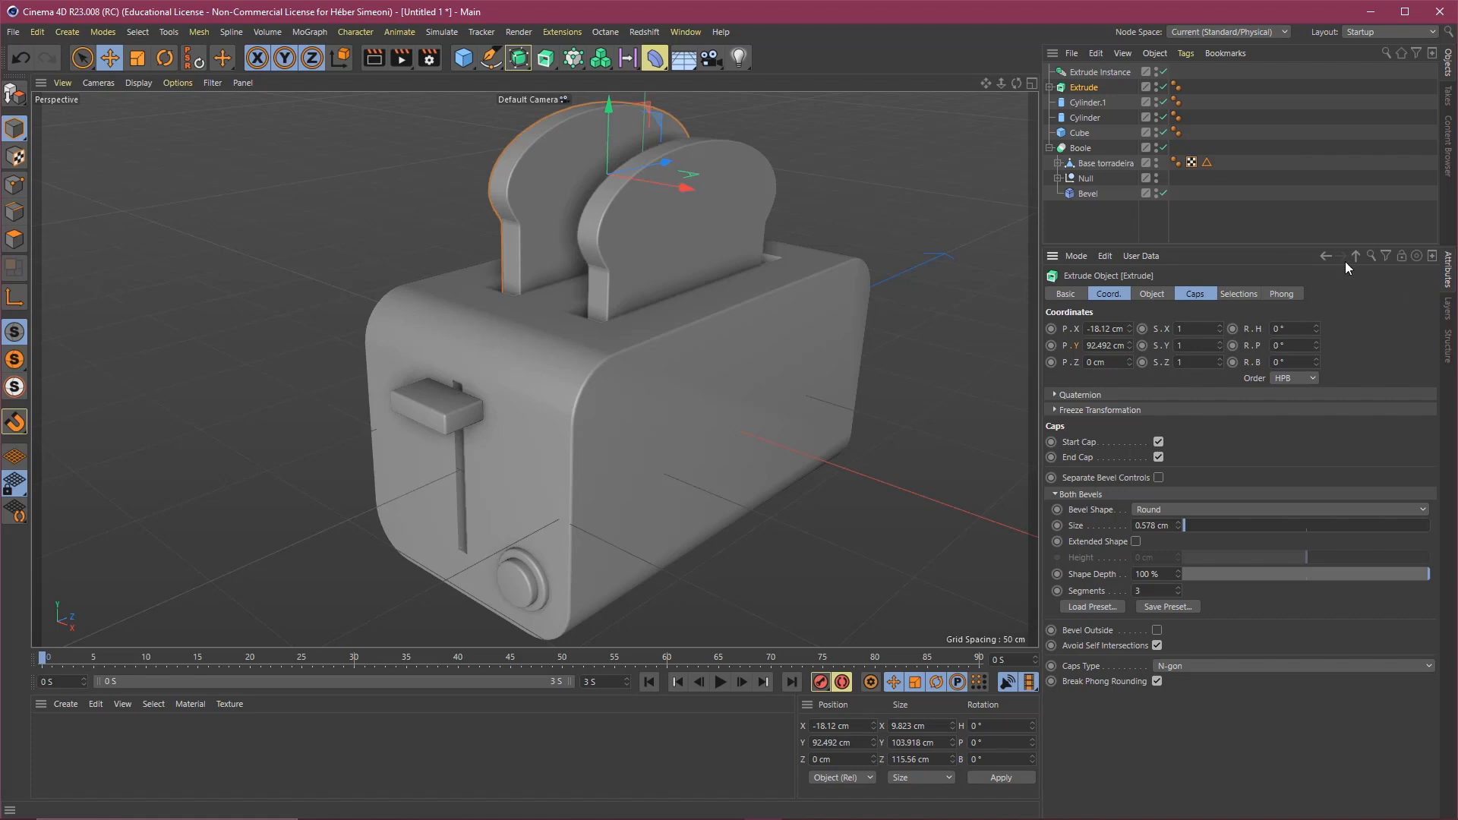
{"action": "left_click", "coordinate": [1112, 297]}
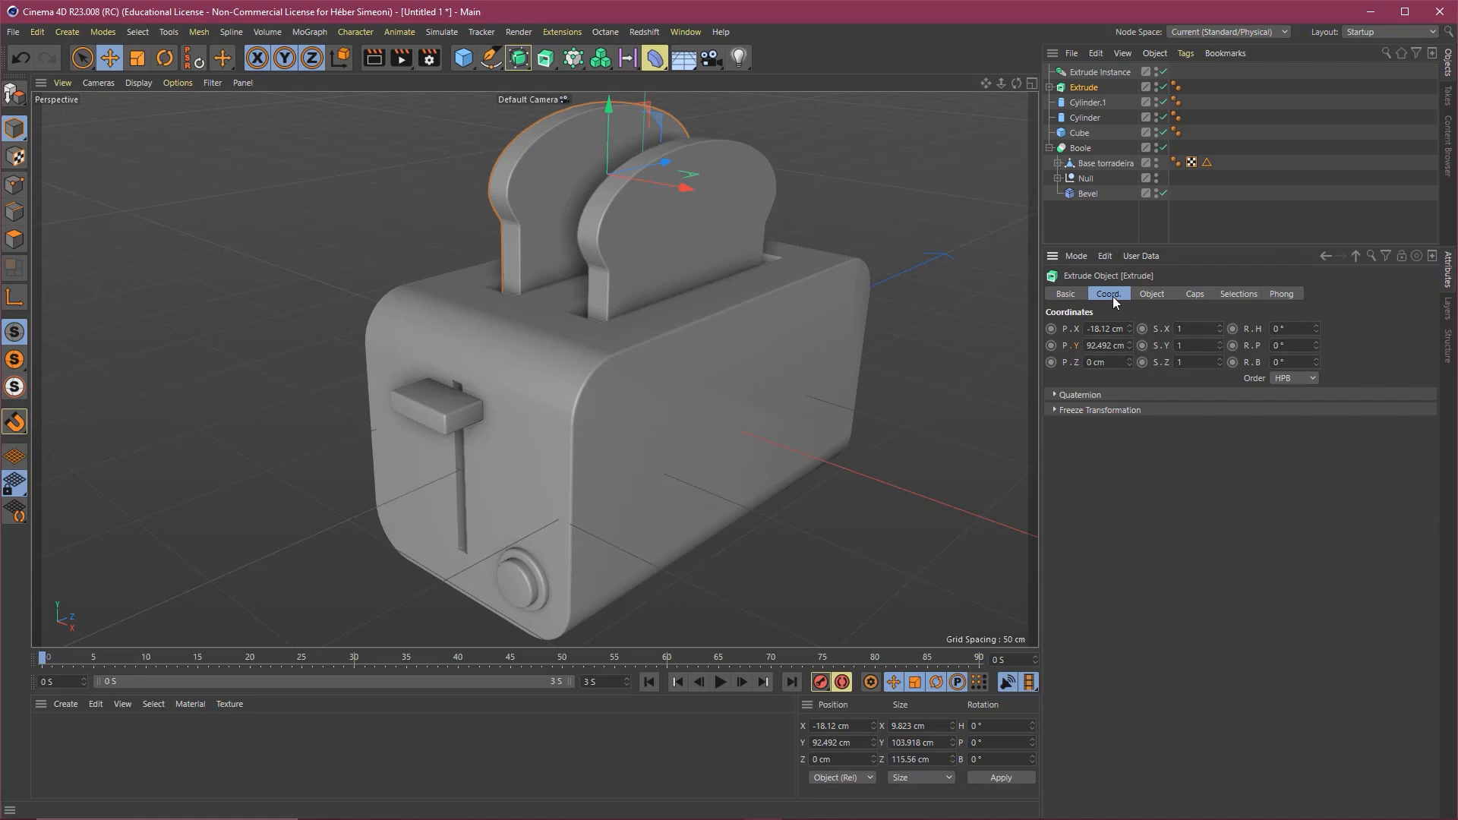
{"action": "right_click", "coordinate": [1078, 345]}
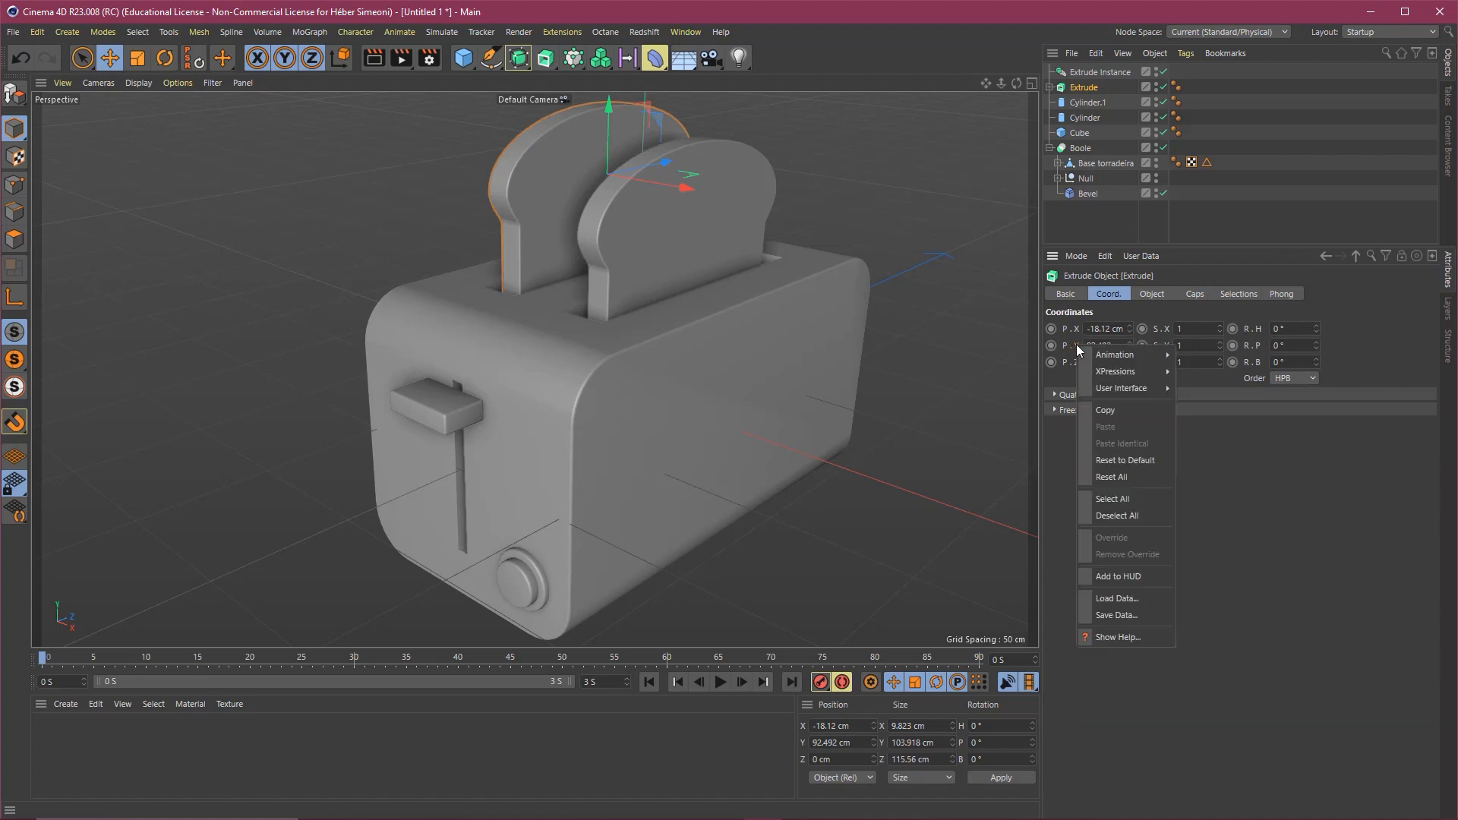
{"action": "mouse_move", "coordinate": [1112, 371]}
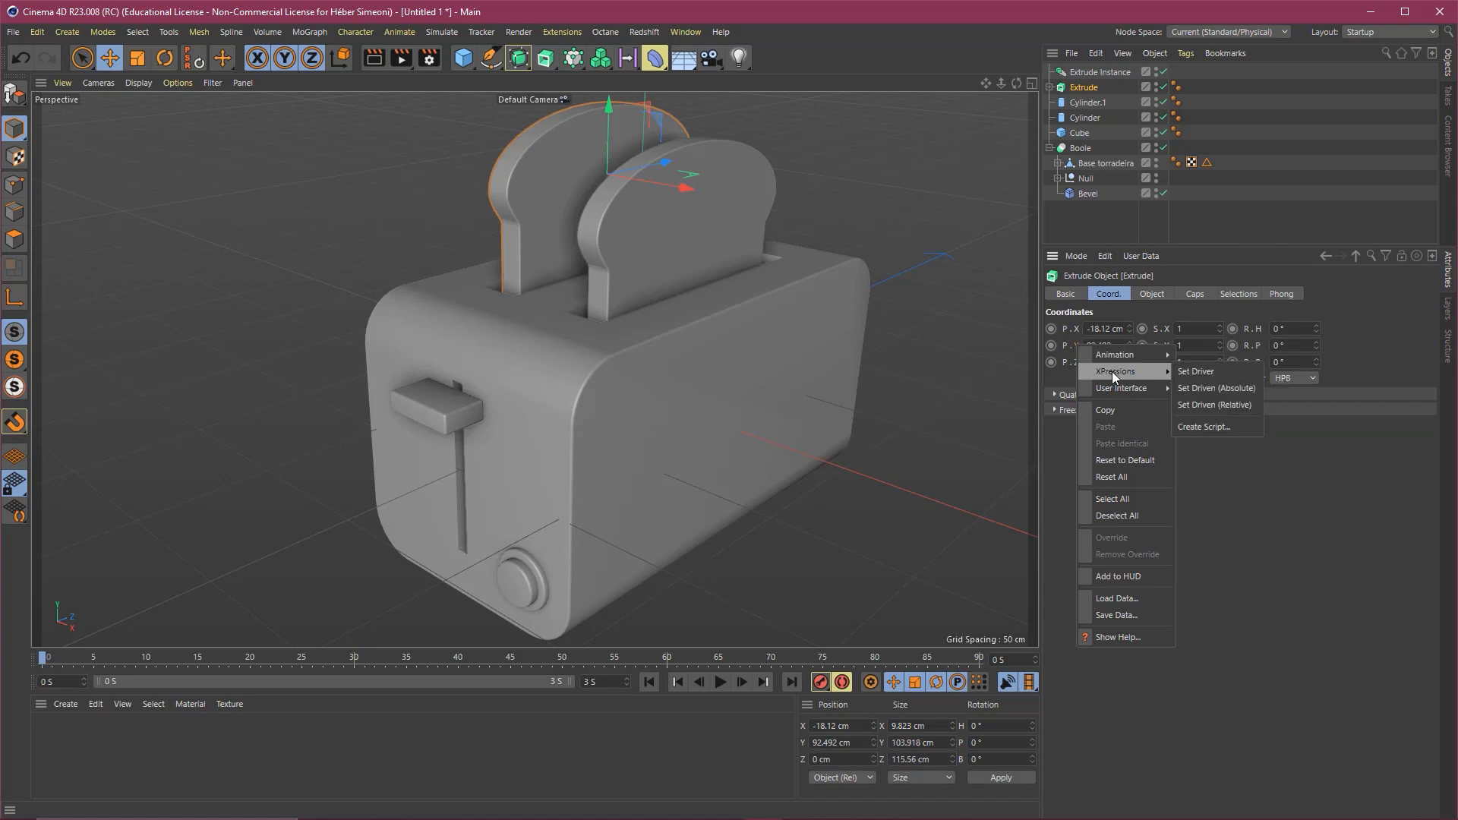
{"action": "left_click", "coordinate": [1227, 402]}
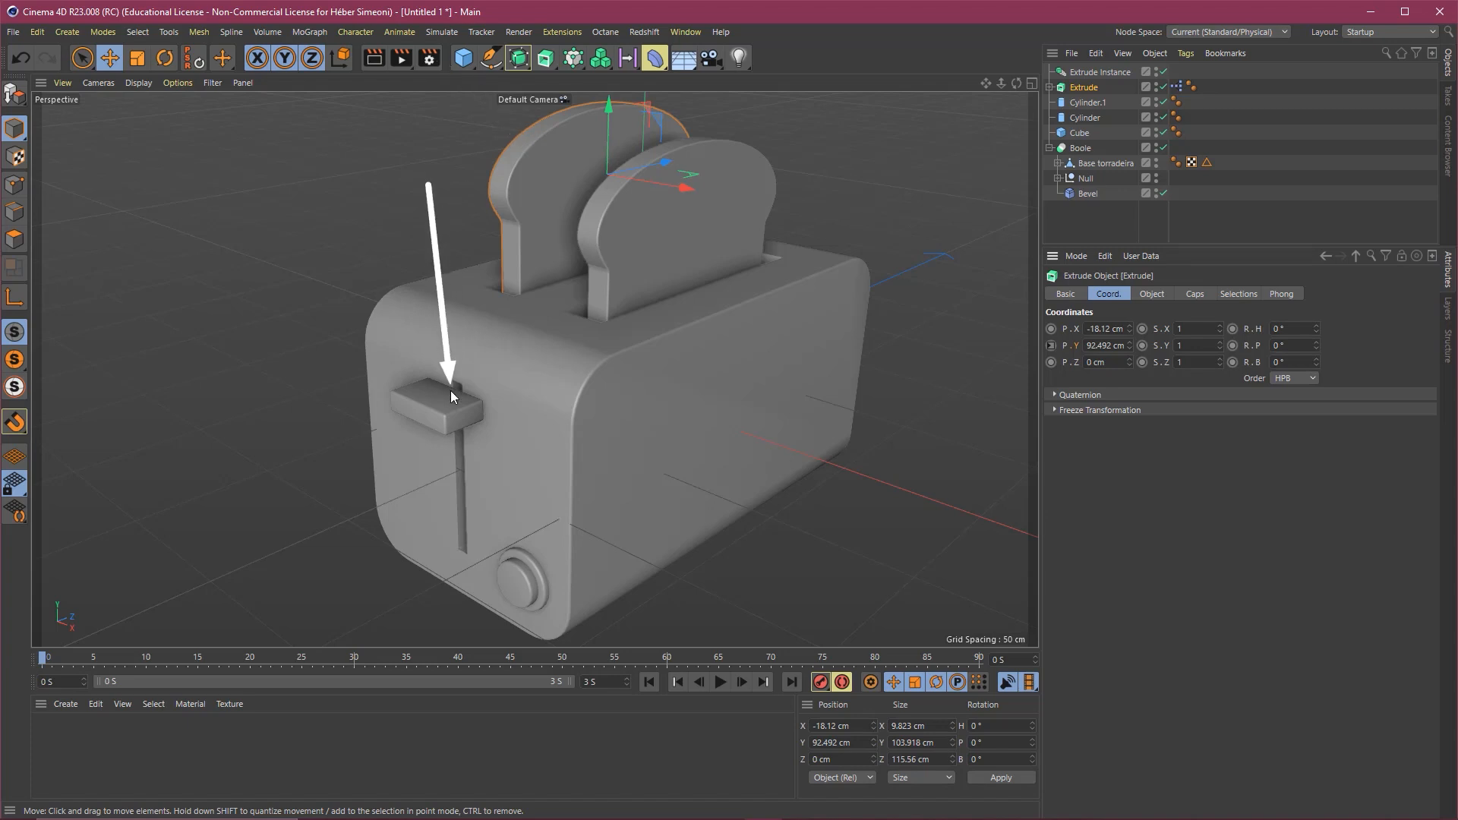
Test the driver link by sliding the lever cube along its Y axis.
{"action": "left_click", "coordinate": [432, 413]}
{"action": "left_click_drag", "start_coordinate": [439, 327], "coordinate": [541, 335]}
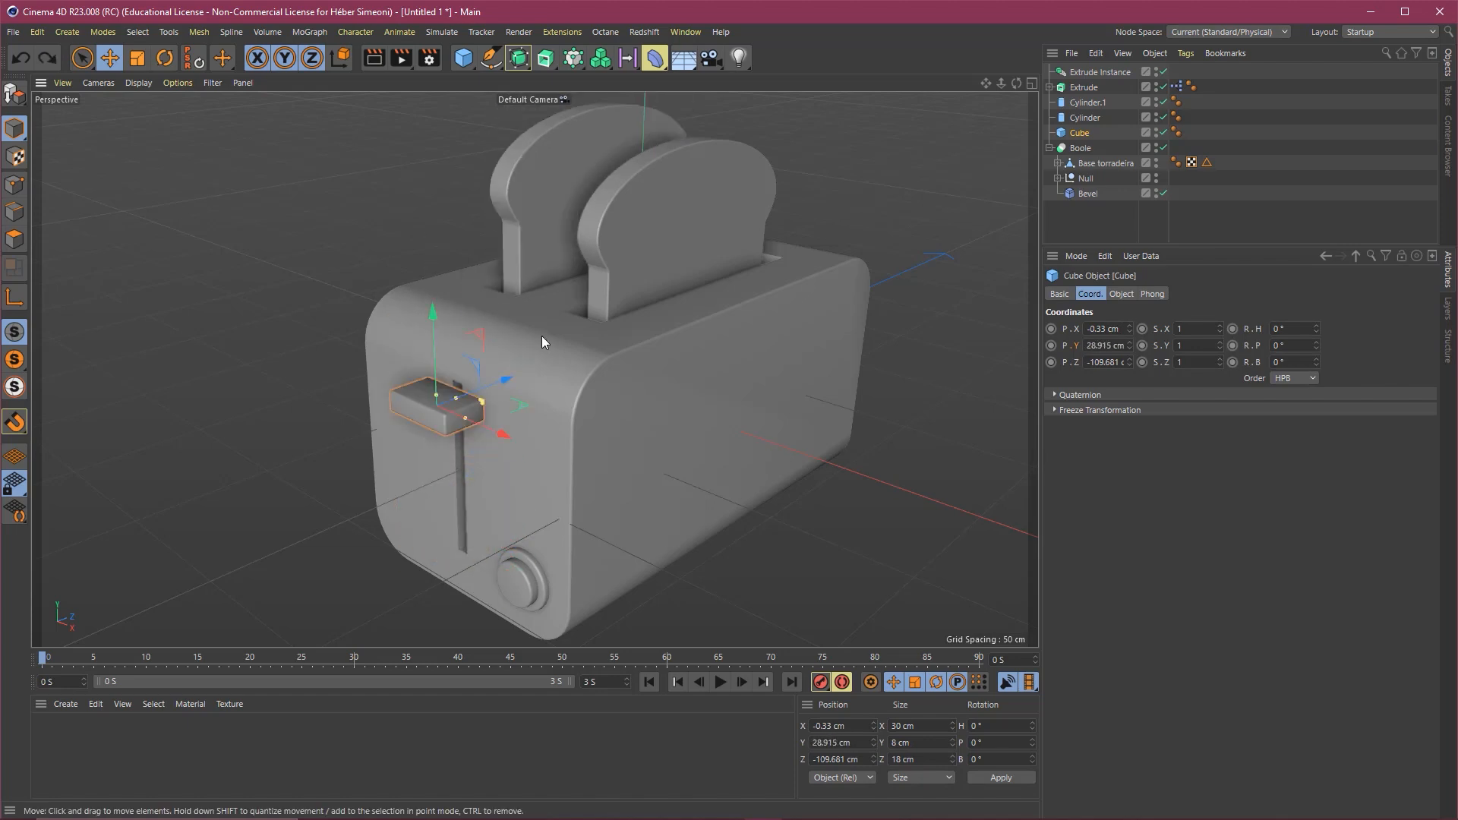
Set the Y position of the Extrude Instance bread slice as driven (relative) by the lever.
{"action": "scroll", "coordinate": [654, 290], "scroll_direction": "down", "scroll_amount": 2}
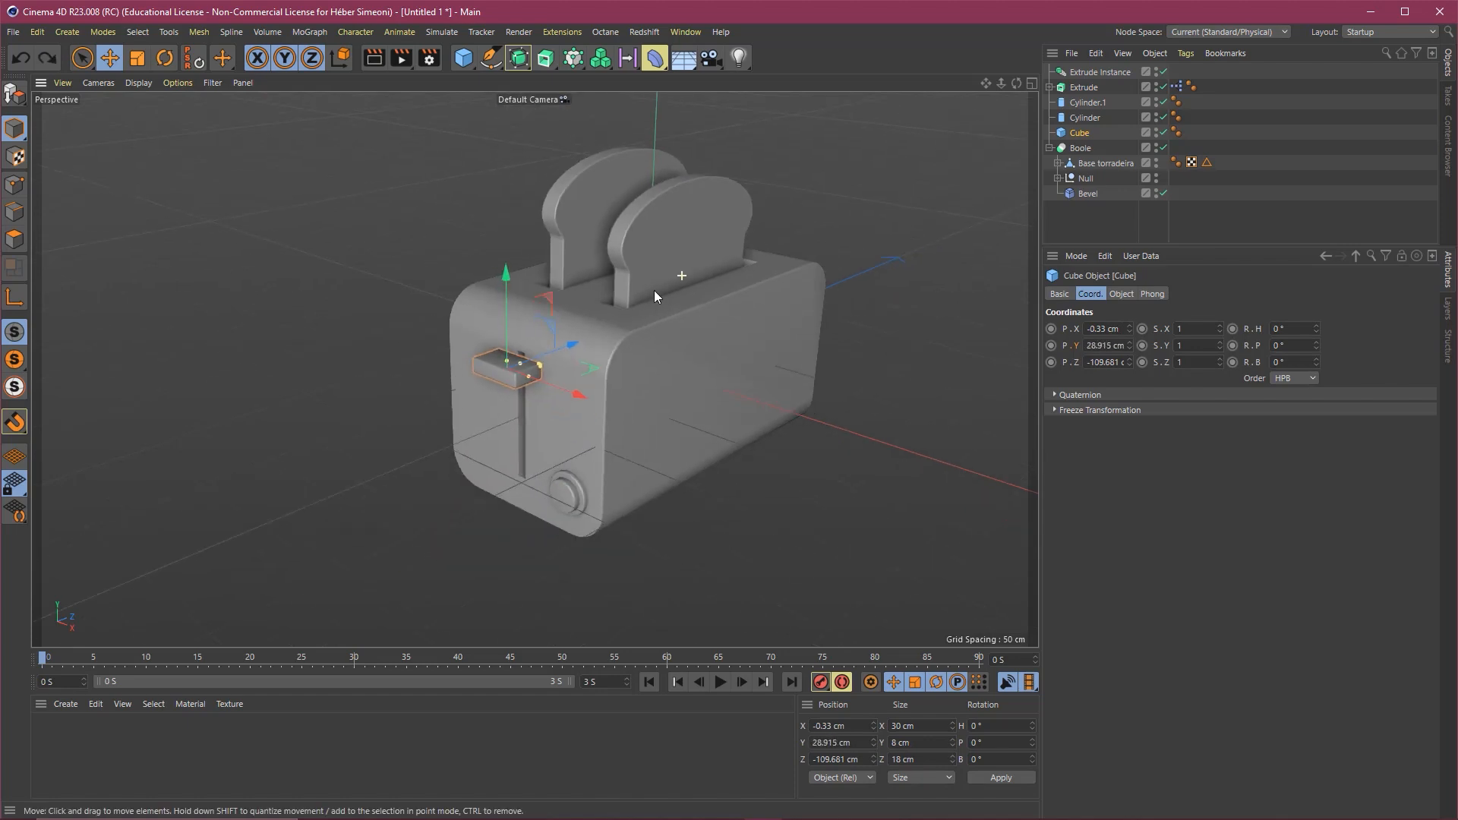
{"action": "scroll", "coordinate": [668, 289], "scroll_direction": "up", "scroll_amount": 2}
{"action": "left_click", "coordinate": [865, 211]}
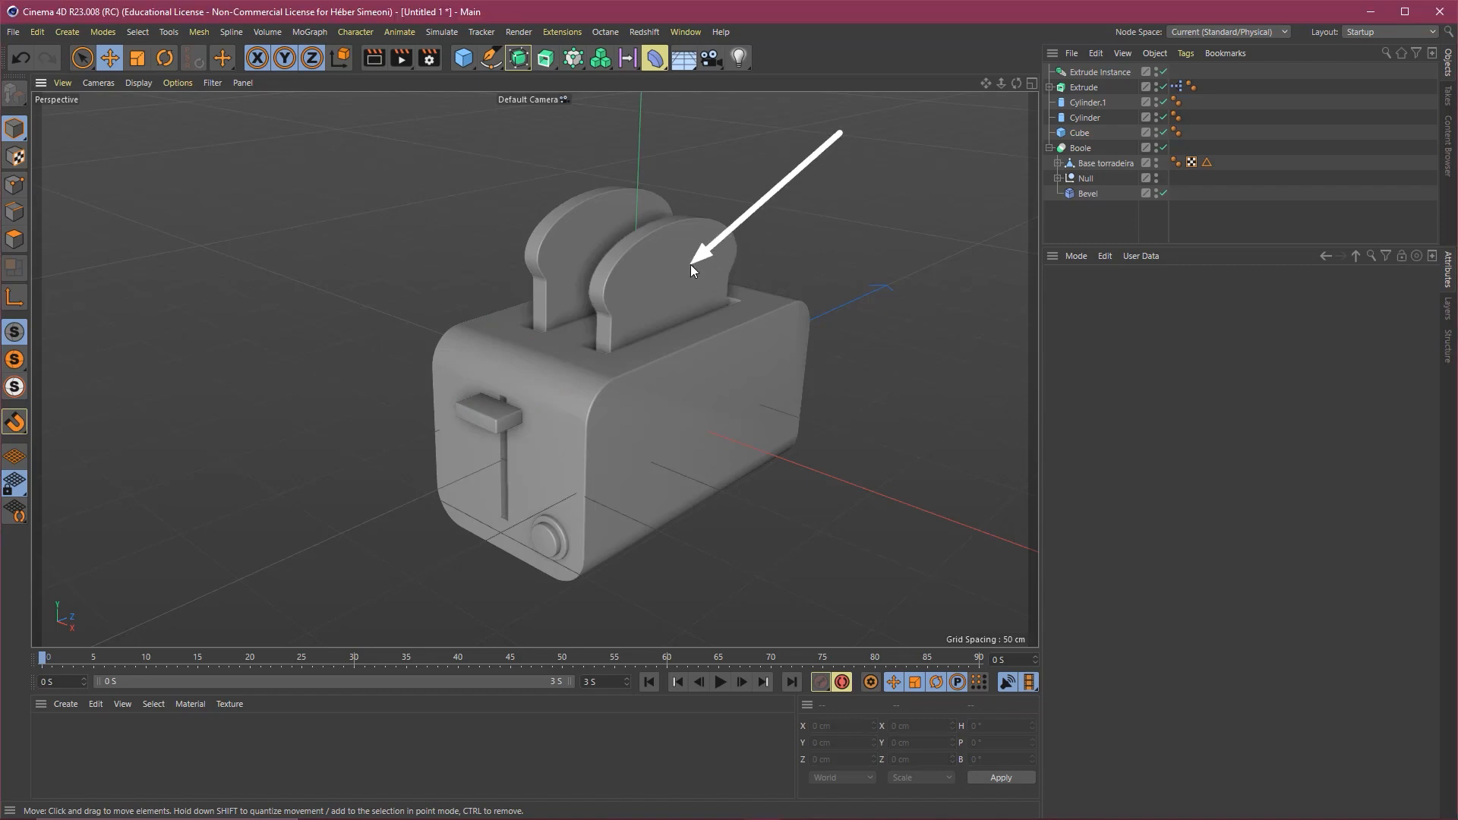
{"action": "left_click", "coordinate": [1089, 72]}
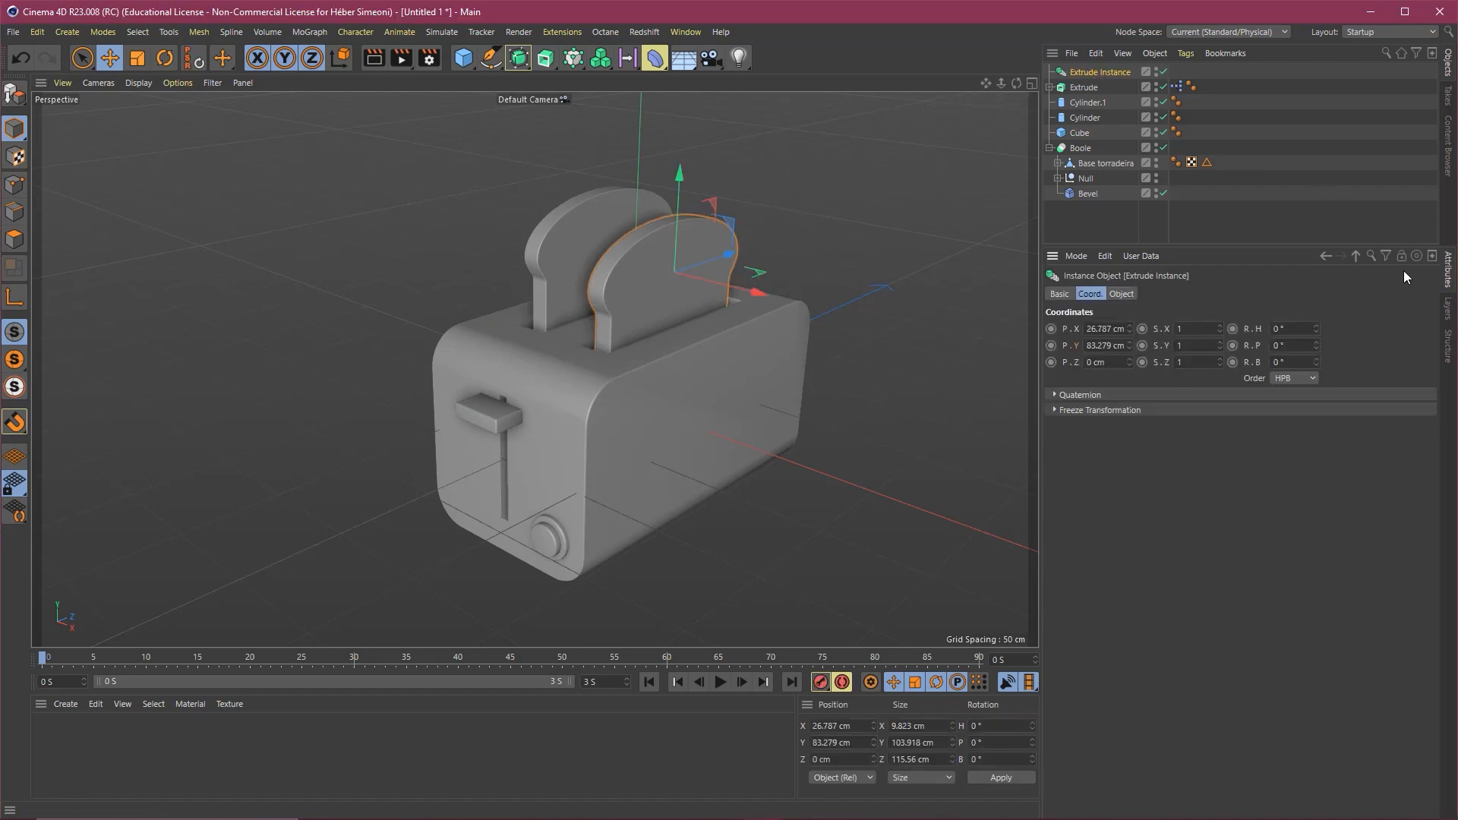
{"action": "right_click", "coordinate": [1079, 343]}
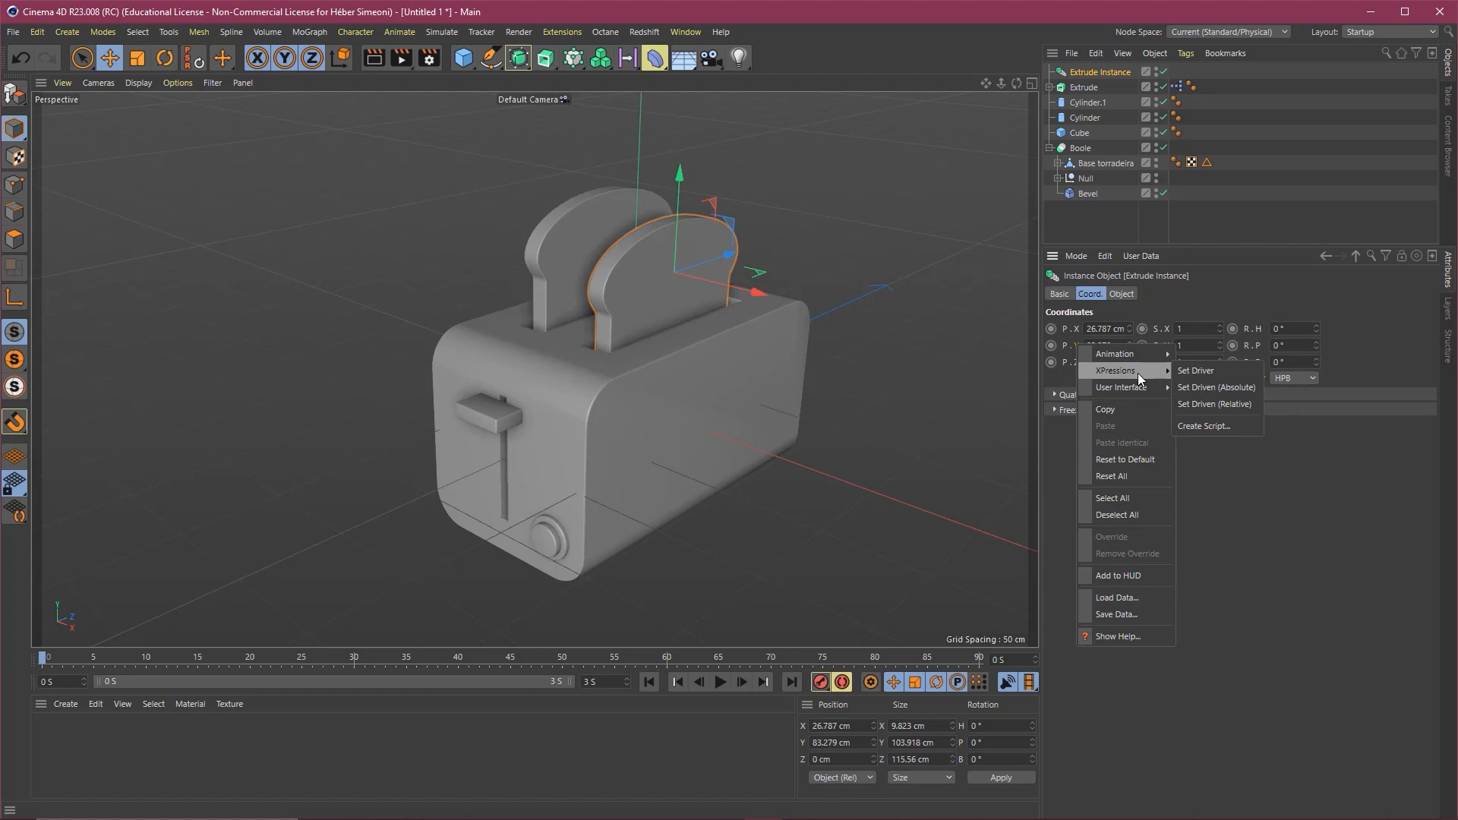
{"action": "left_click", "coordinate": [1212, 405]}
Test the driver link on both bread slices by sliding the lever cube along its Y axis.
{"action": "left_click", "coordinate": [837, 288]}
{"action": "left_click", "coordinate": [471, 417]}
{"action": "scroll", "coordinate": [497, 412], "scroll_direction": "down", "scroll_amount": 1}
{"action": "middle_click_drag", "start_coordinate": [548, 403], "coordinate": [527, 424], "text": "alt"}
{"action": "mouse_move", "coordinate": [470, 395]}
{"action": "left_mouse_down"}
{"action": "mouse_move", "coordinate": [468, 478]}
{"action": "mouse_move", "coordinate": [468, 389]}
{"action": "left_mouse_up"}
{"action": "middle_click_drag", "start_coordinate": [645, 349], "coordinate": [824, 258], "text": "alt"}
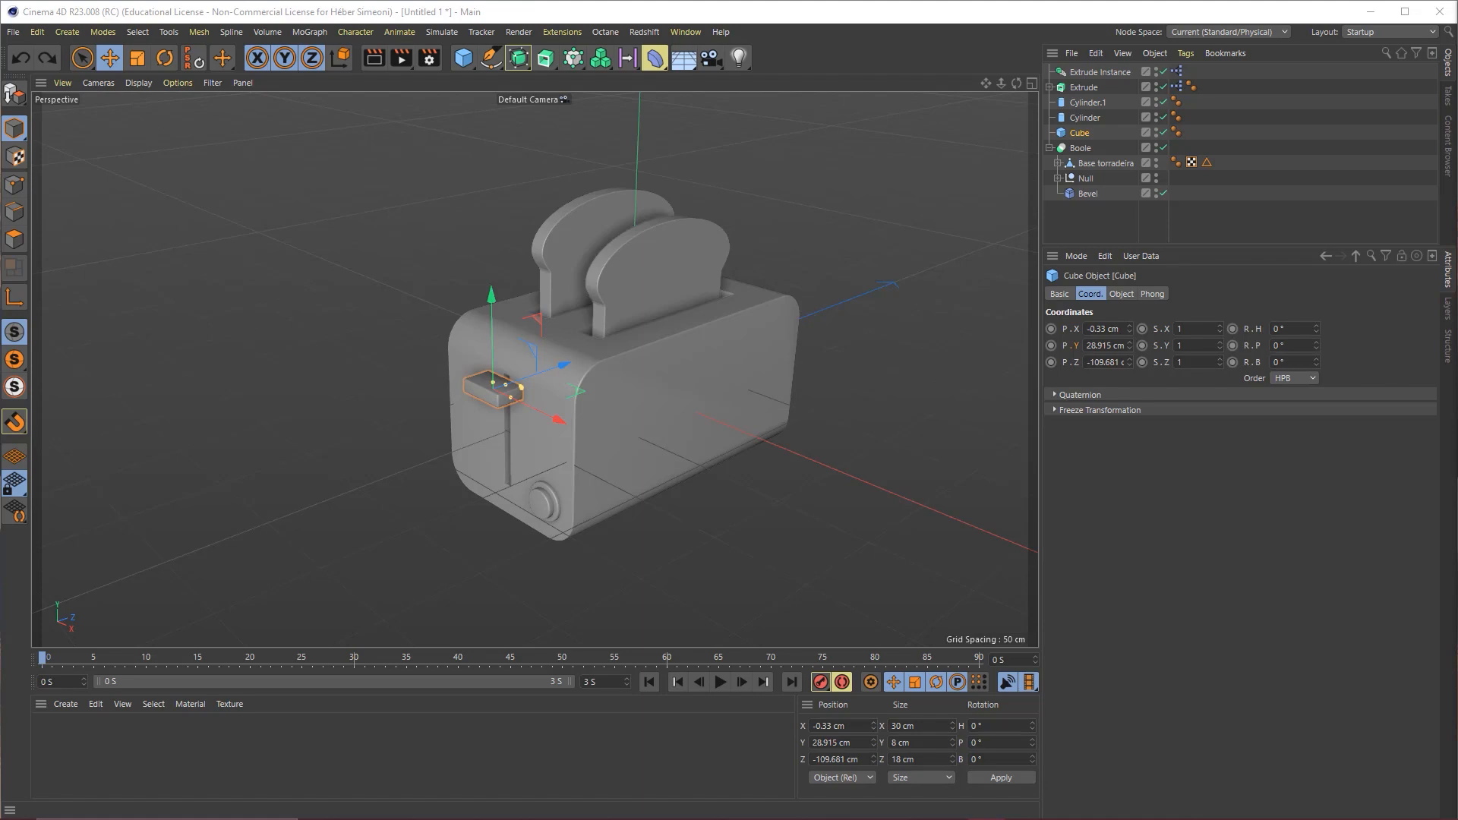
{"action": "left_click", "coordinate": [836, 356]}
{"action": "mouse_move", "coordinate": [634, 377]}
{"action": "left_mouse_down", "text": "alt"}
{"action": "mouse_move", "coordinate": [573, 394]}
{"action": "mouse_move", "coordinate": [631, 364]}
{"action": "left_mouse_up", "text": "alt"}
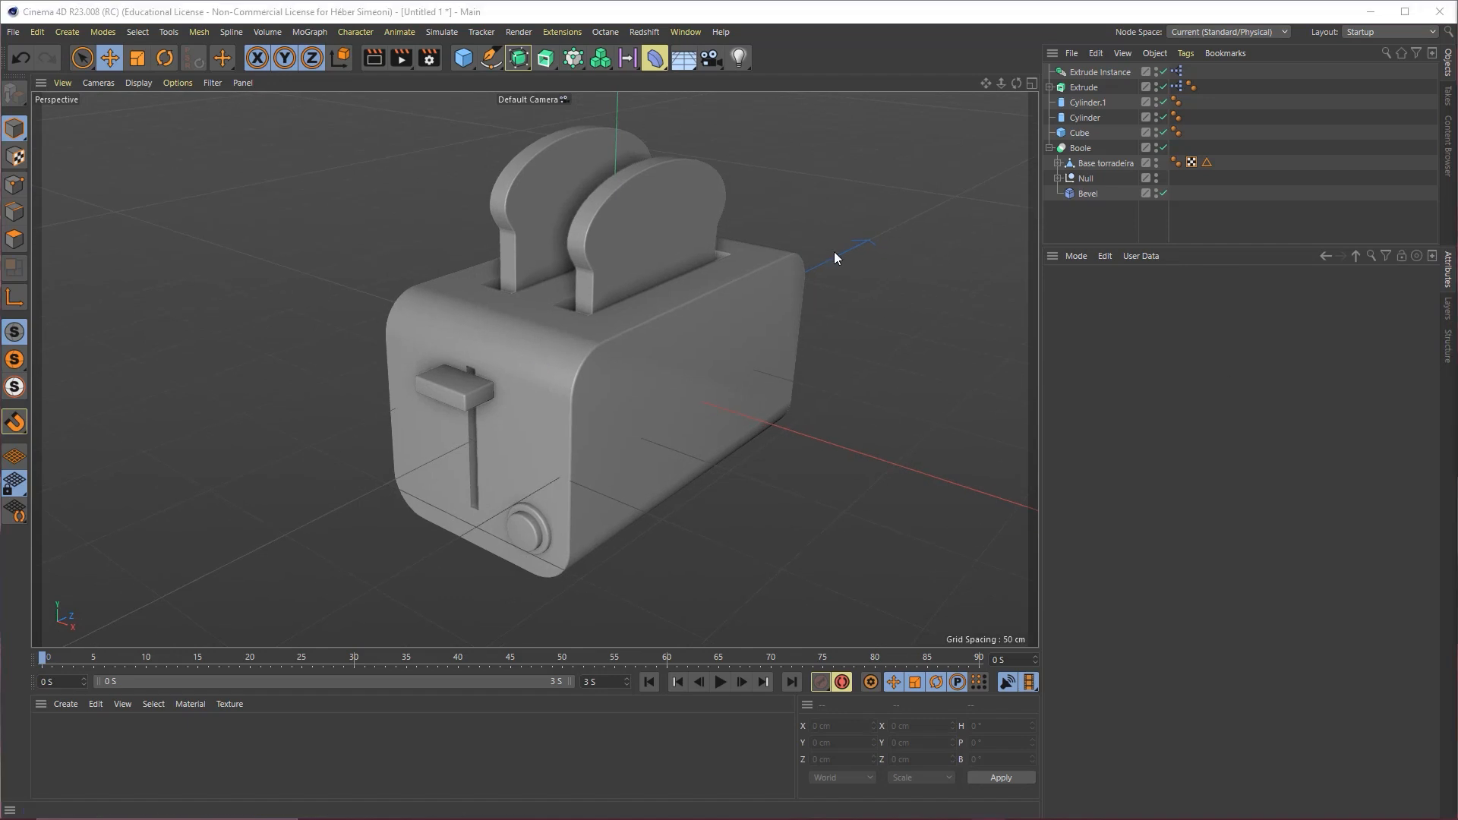
Set the project's end time to 2 seconds.
{"action": "double_click", "coordinate": [609, 682]}
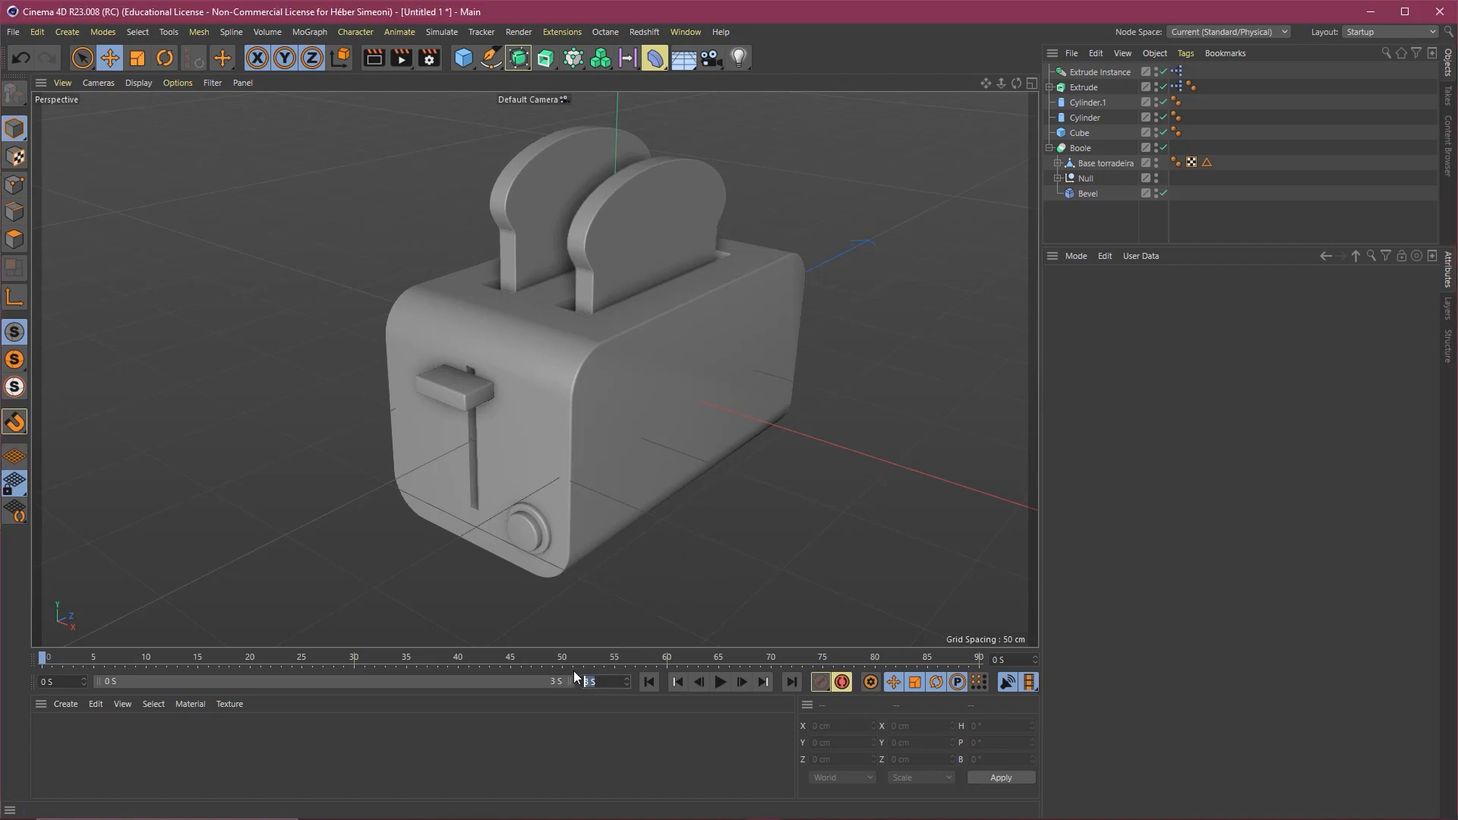
{"action": "type", "text": "2"}
{"action": "key", "text": "Return"}
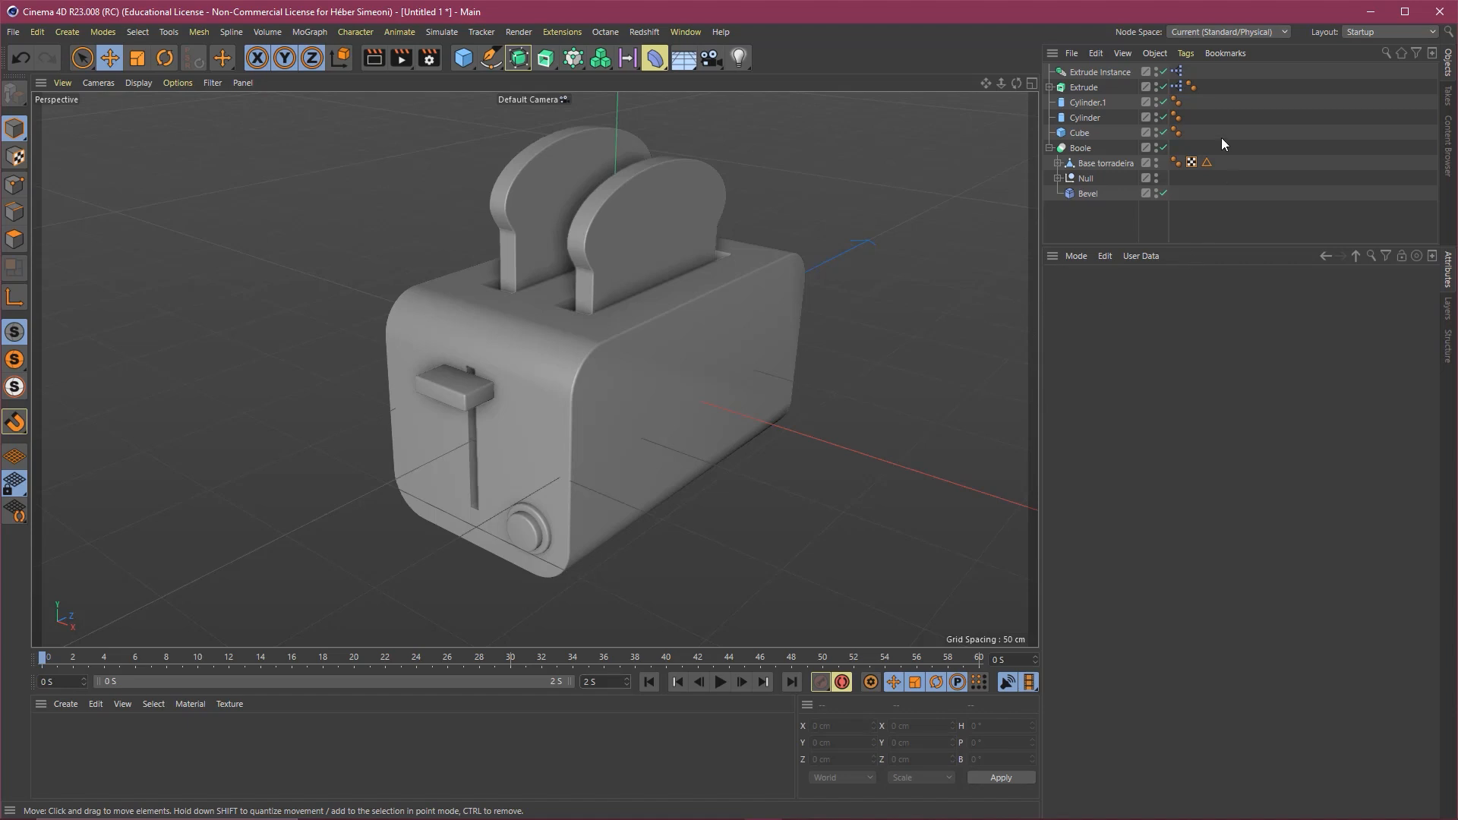
Set the frame rate in the project settings to 24 FPS.
{"action": "left_click", "coordinate": [1077, 256]}
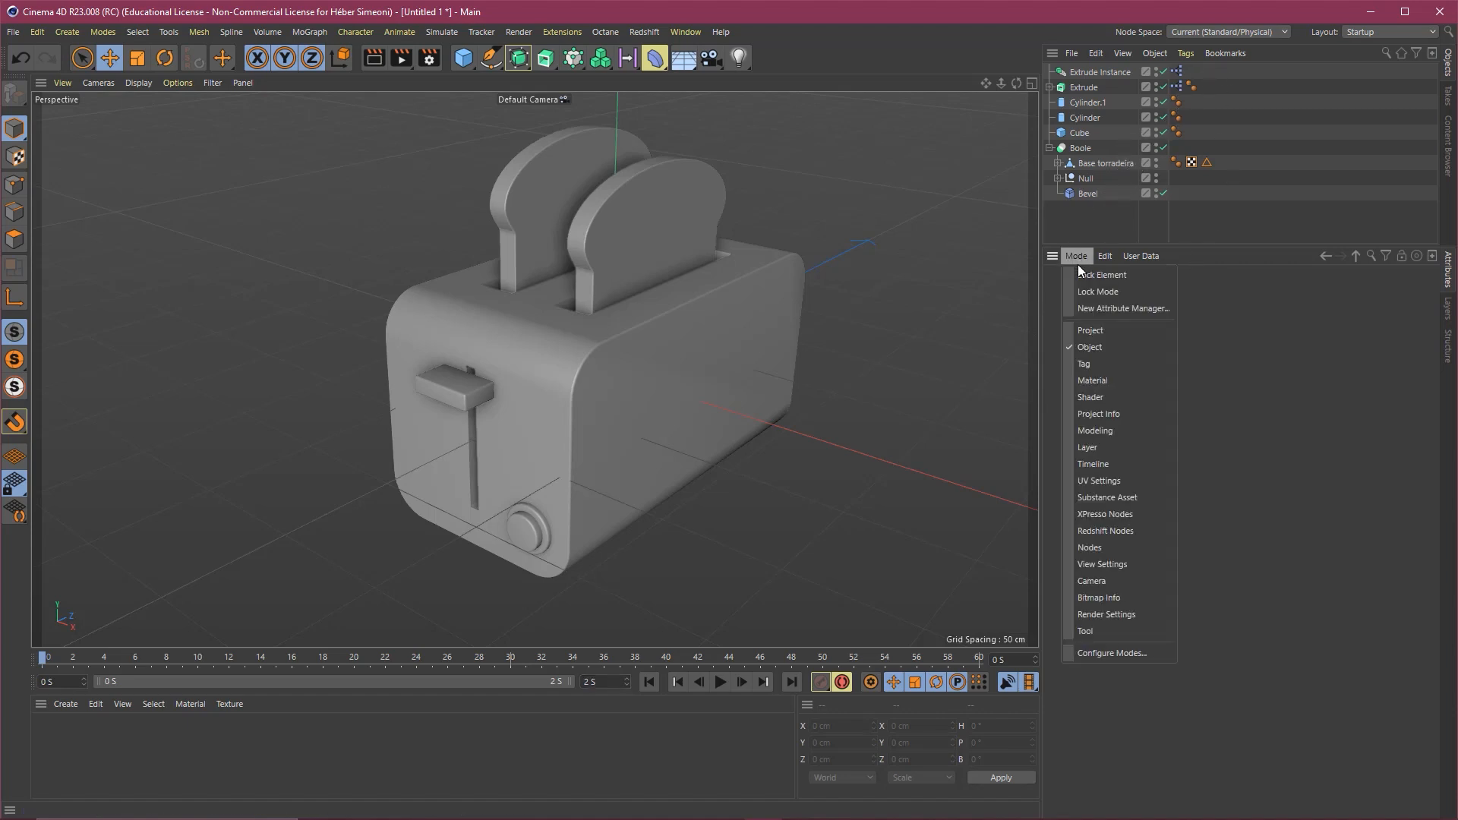
{"action": "left_click", "coordinate": [1094, 330]}
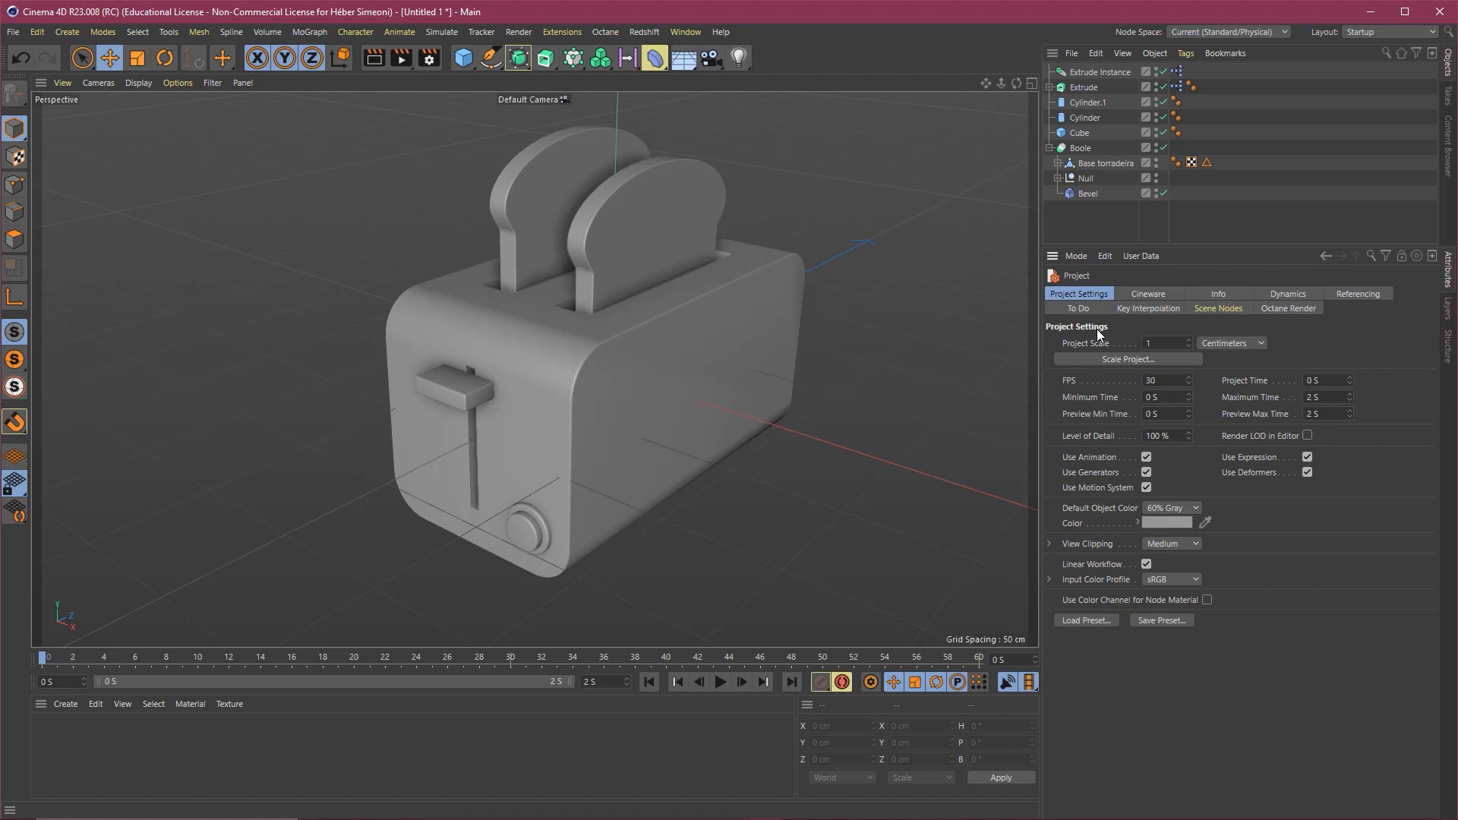
{"action": "left_click", "coordinate": [1163, 380]}
{"action": "type", "text": "24"}
{"action": "key", "text": "Return"}
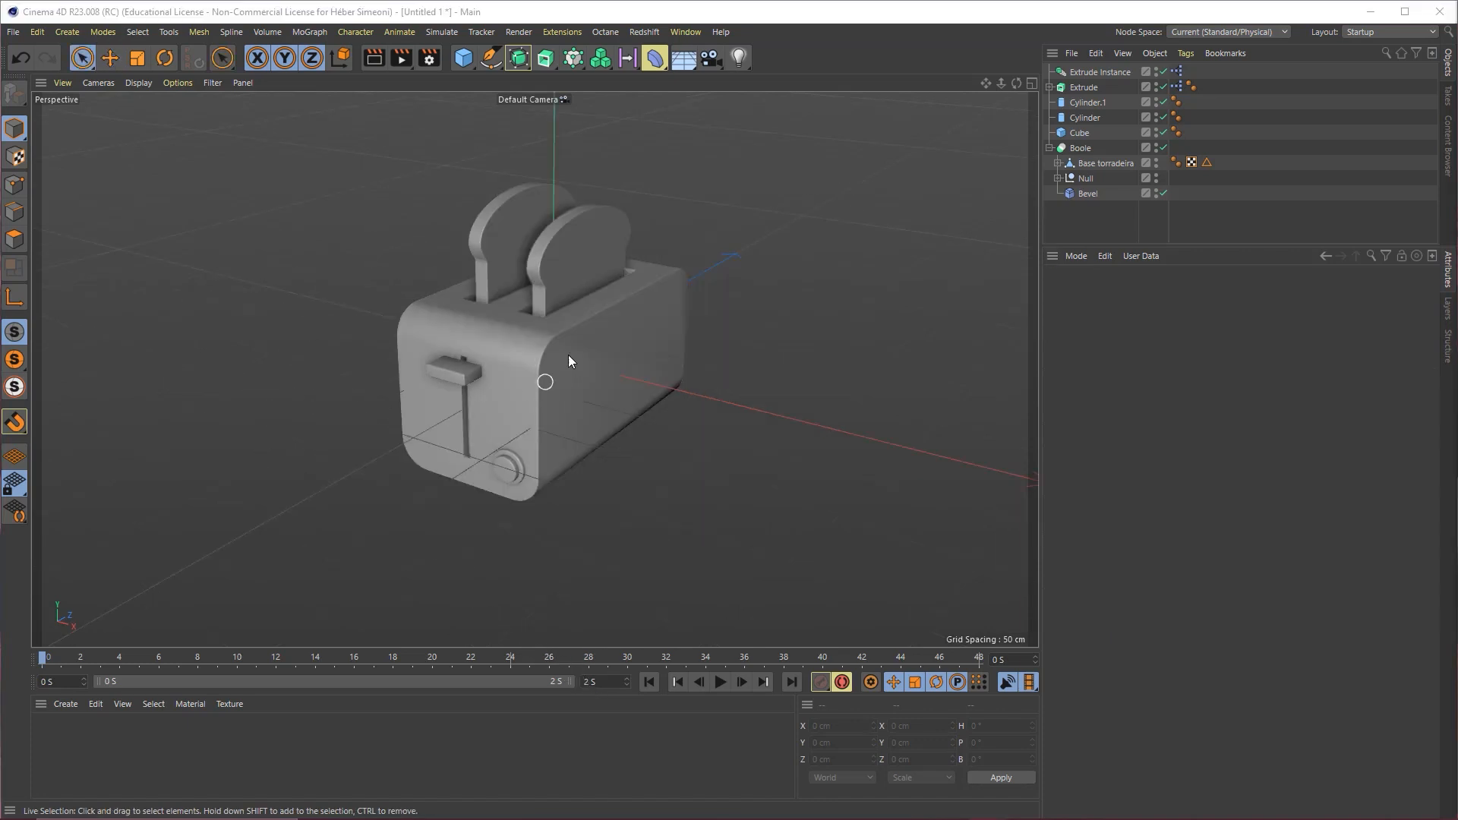
Lower the lever cube to a Y position of about -32 cm and keyframe that position at frame 4.
{"action": "left_click_drag", "start_coordinate": [569, 354], "coordinate": [463, 482], "text": "alt"}
{"action": "left_click", "coordinate": [418, 413]}
{"action": "left_click", "coordinate": [369, 340]}
{"action": "left_click", "coordinate": [486, 406]}
{"action": "left_click", "coordinate": [398, 380]}
{"action": "left_click", "coordinate": [482, 393]}
{"action": "key", "text": "ctrl+z"}
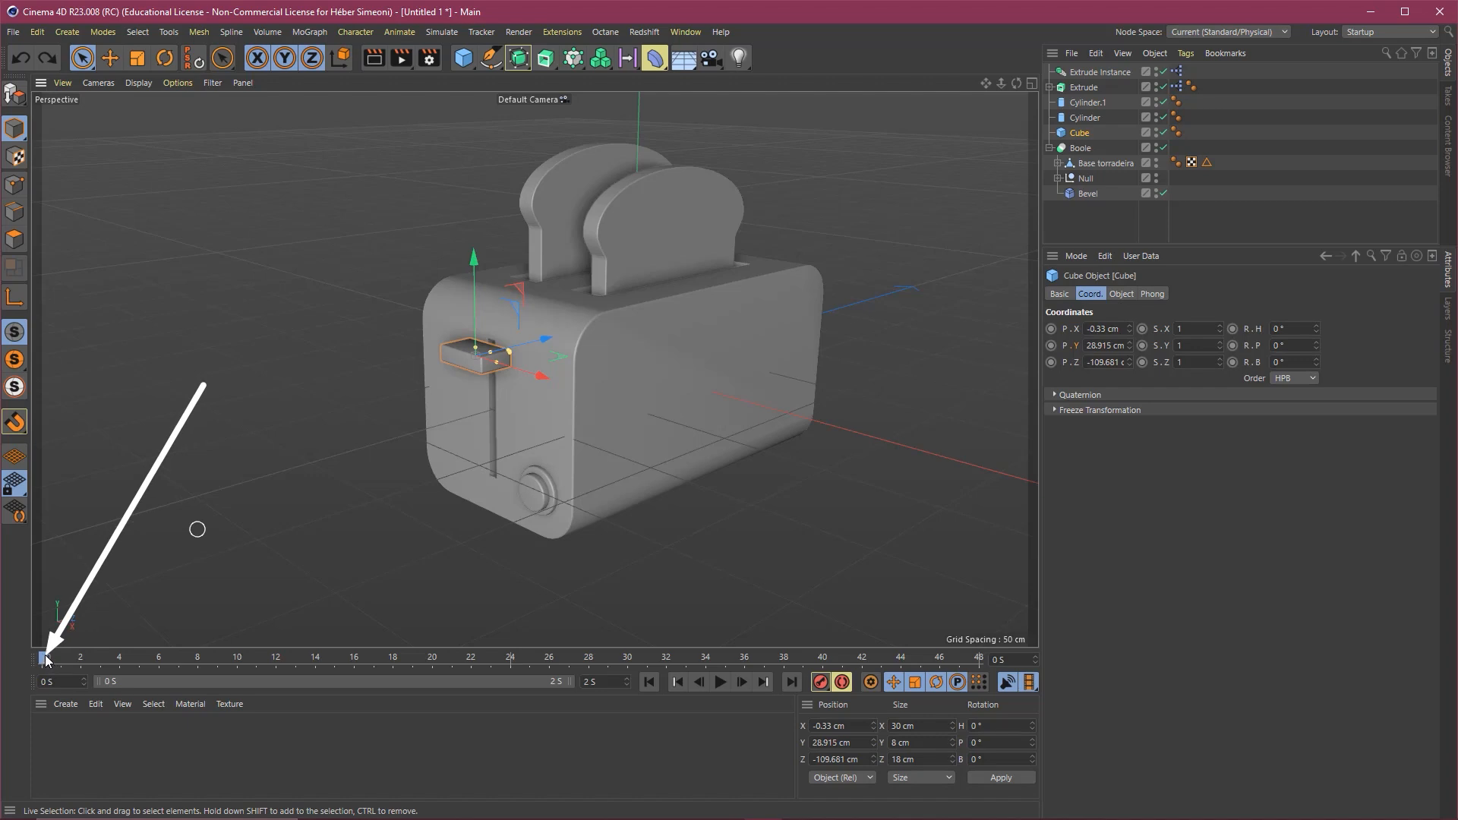
{"action": "left_click_drag", "start_coordinate": [478, 300], "coordinate": [464, 390]}
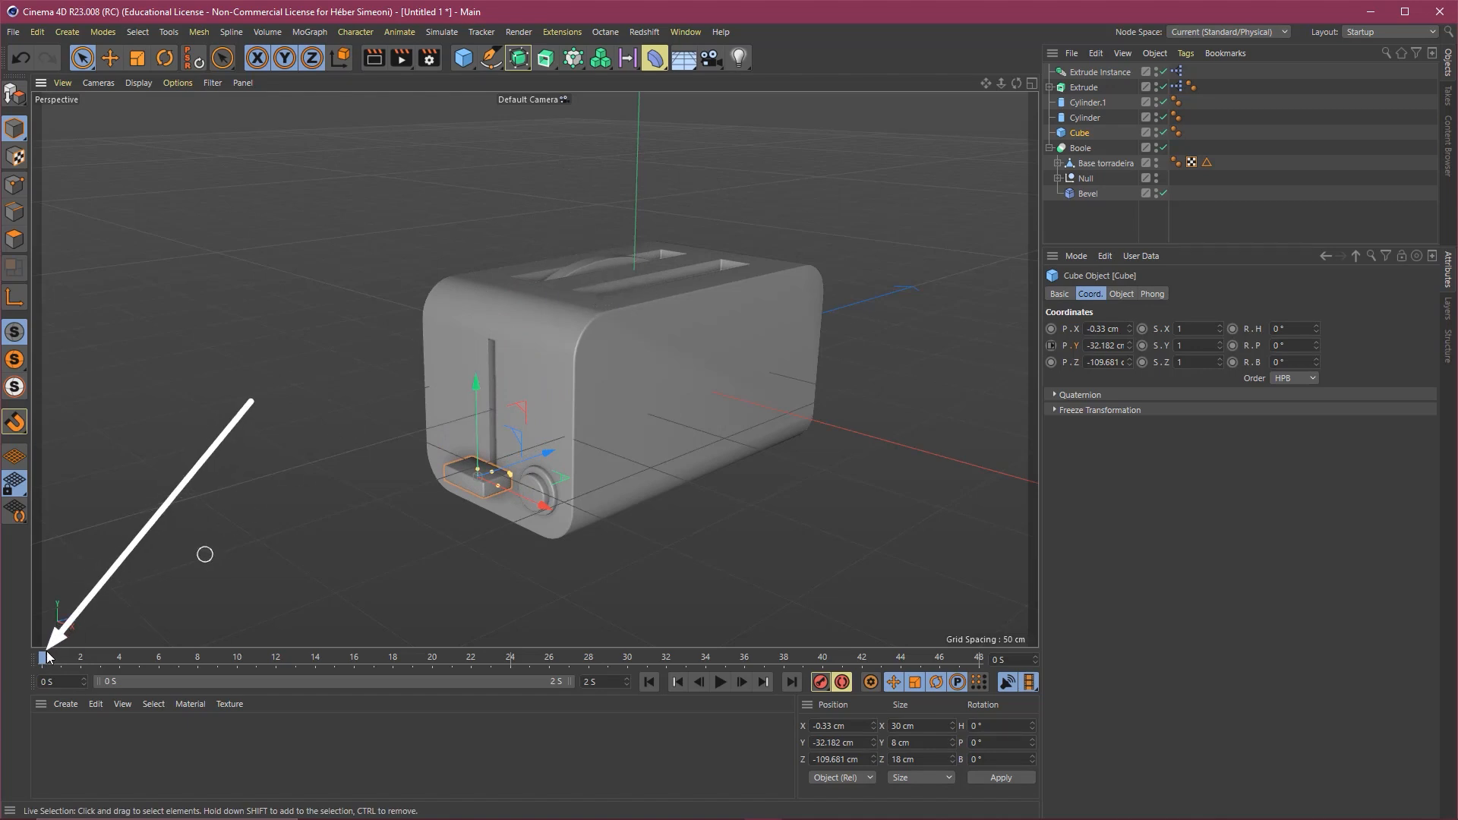
{"action": "left_click_drag", "start_coordinate": [66, 659], "coordinate": [123, 660]}
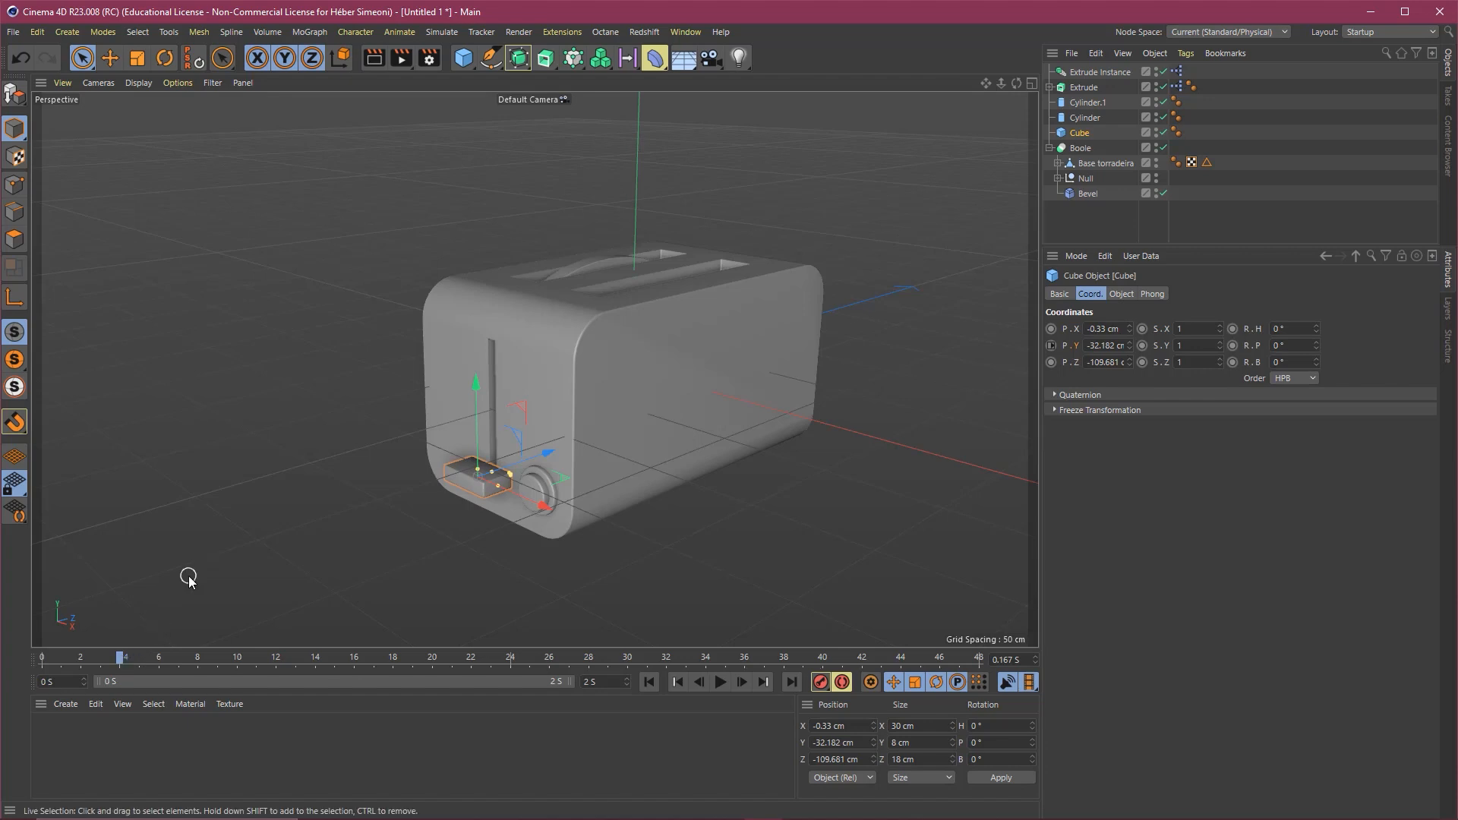
{"action": "left_click", "coordinate": [1052, 345]}
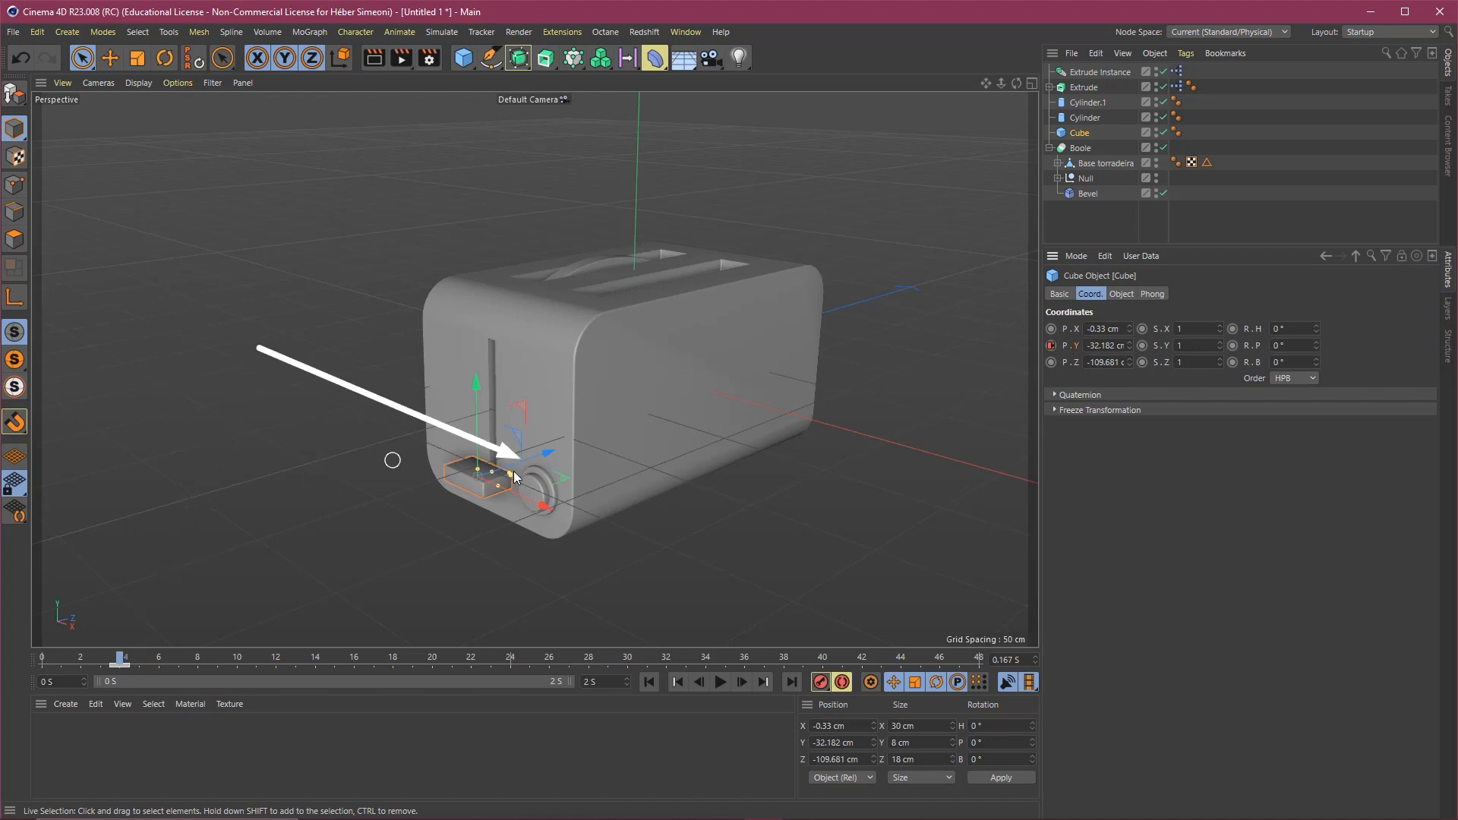
Raise the lever cube to a Y position of about 29 cm and keyframe that position at frames 12 and 30.
{"action": "left_click_drag", "start_coordinate": [122, 660], "coordinate": [278, 659]}
{"action": "left_click_drag", "start_coordinate": [479, 441], "coordinate": [482, 310]}
{"action": "left_click", "coordinate": [1052, 346]}
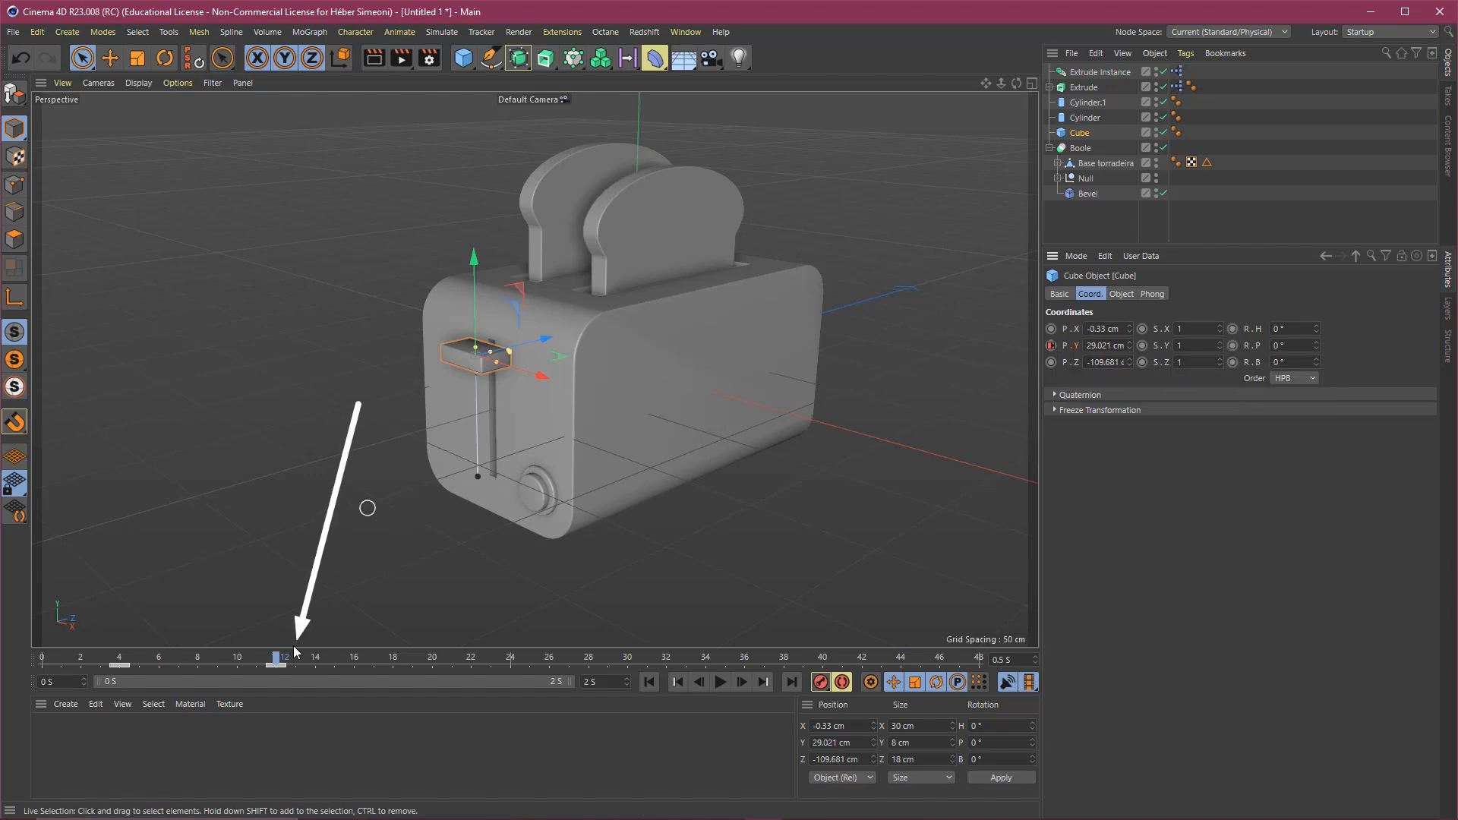
{"action": "left_click", "coordinate": [627, 658]}
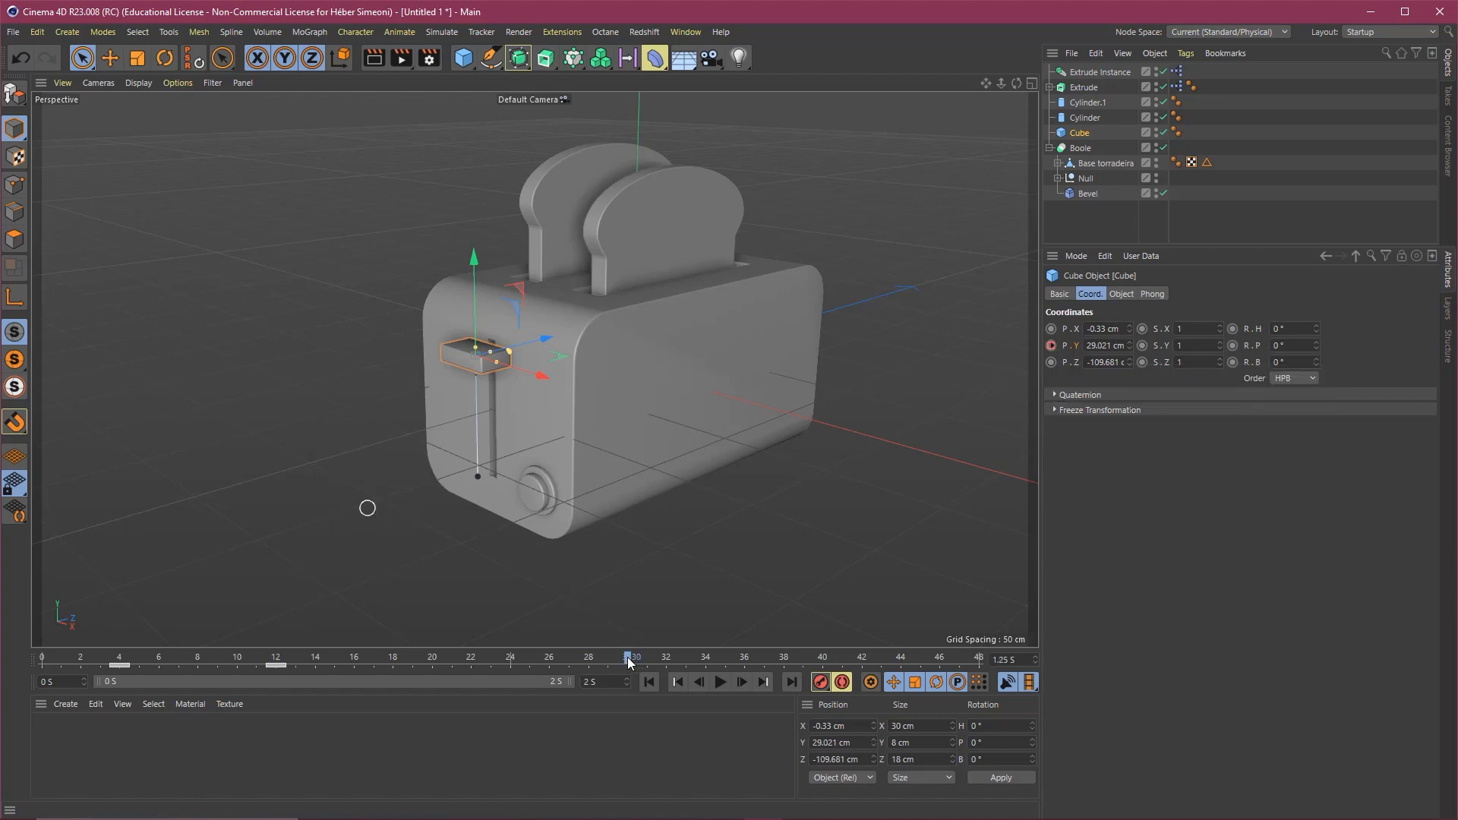
{"action": "left_click", "coordinate": [1052, 346]}
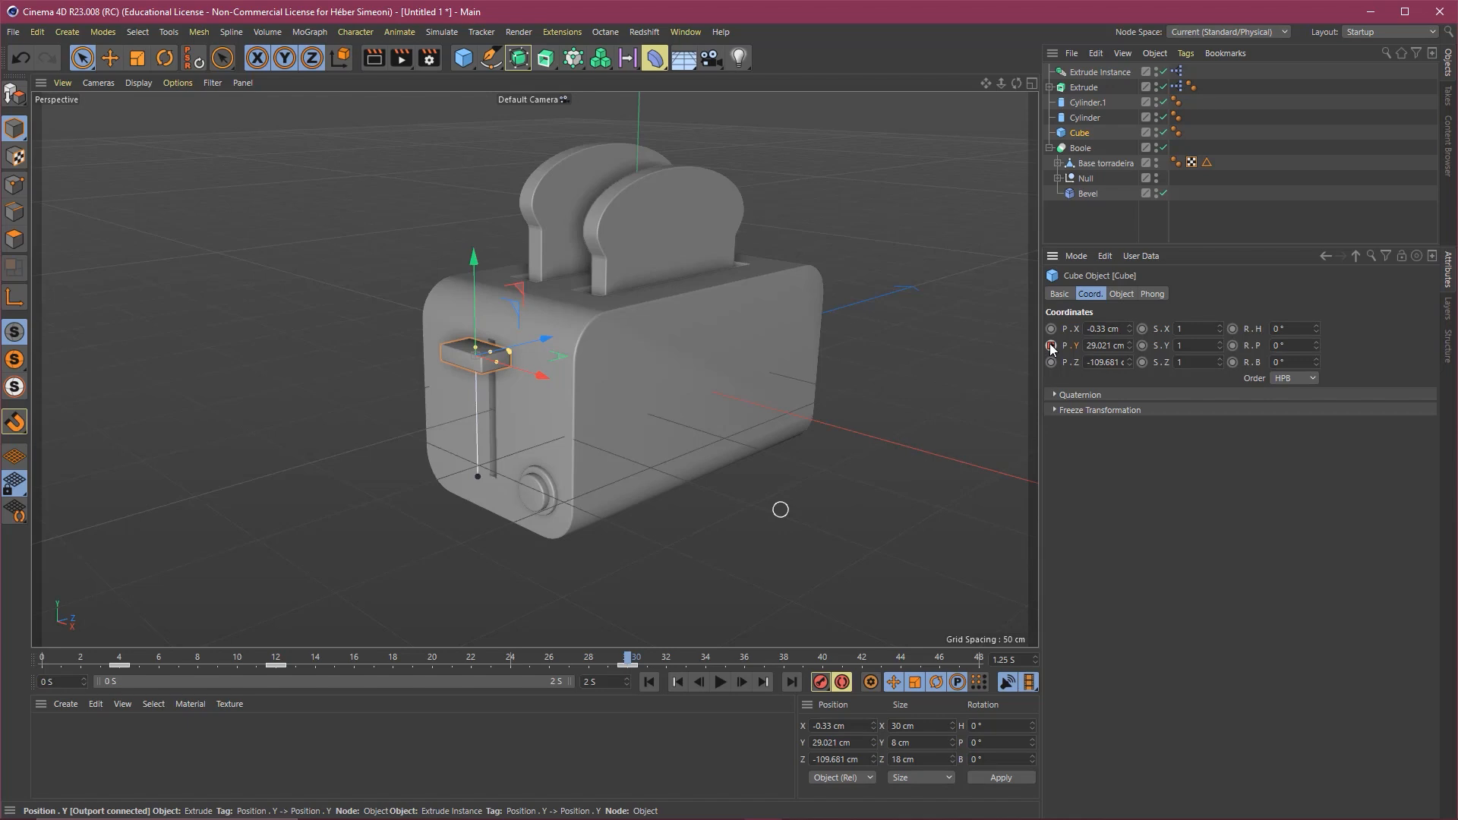
Lower the lever cube to a Y position of about -31 cm and keyframe that position at frame 40.
{"action": "left_click", "coordinate": [823, 657]}
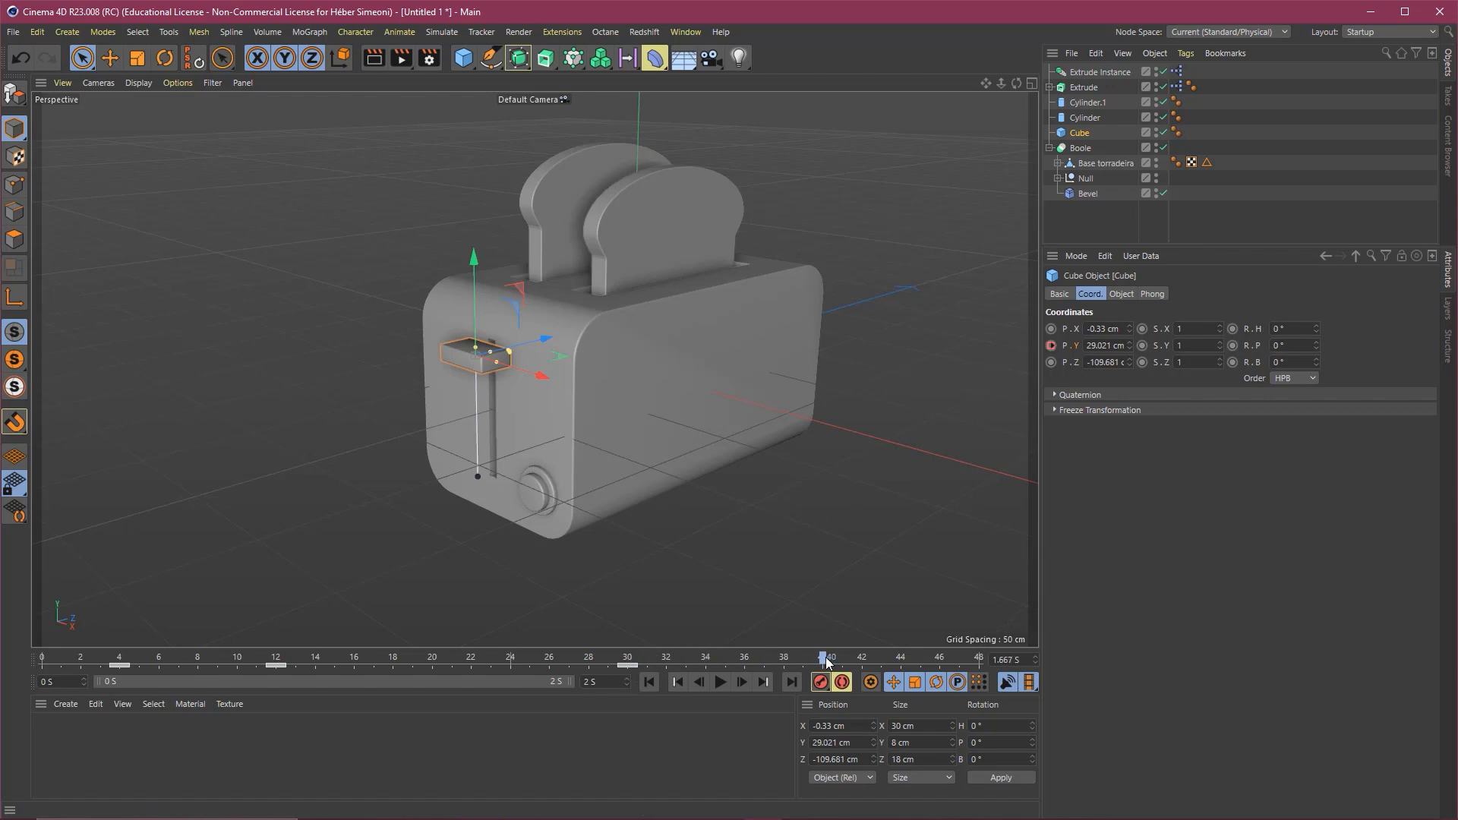
{"action": "left_click_drag", "start_coordinate": [476, 289], "coordinate": [474, 426]}
{"action": "left_click", "coordinate": [1052, 346]}
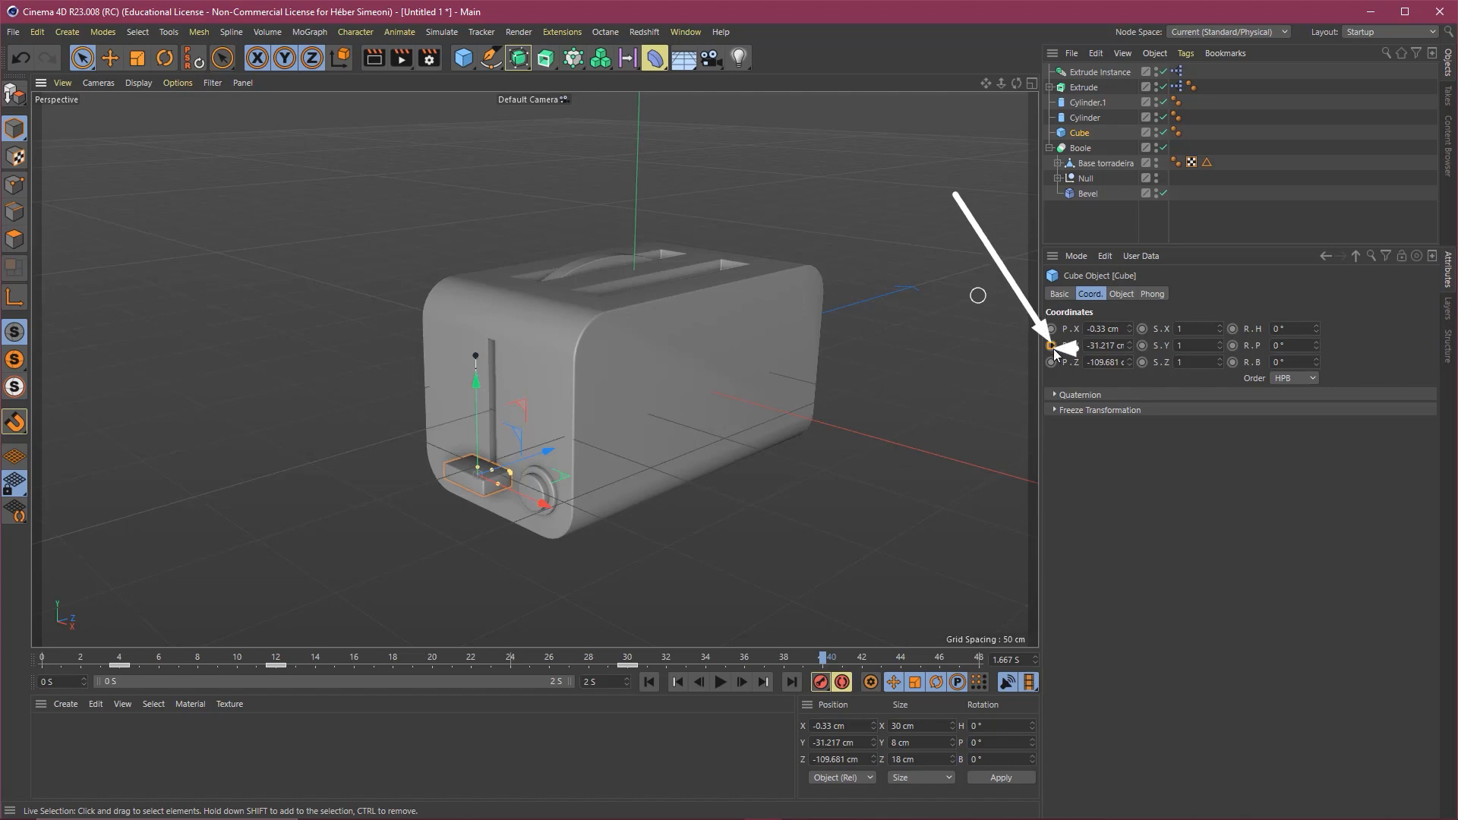
Scrub and play the animation to check the movement of the lever and bread slices.
{"action": "left_click", "coordinate": [182, 501]}
{"action": "left_click", "coordinate": [120, 657]}
{"action": "left_click_drag", "start_coordinate": [125, 663], "coordinate": [787, 651]}
{"action": "key", "text": "F8"}
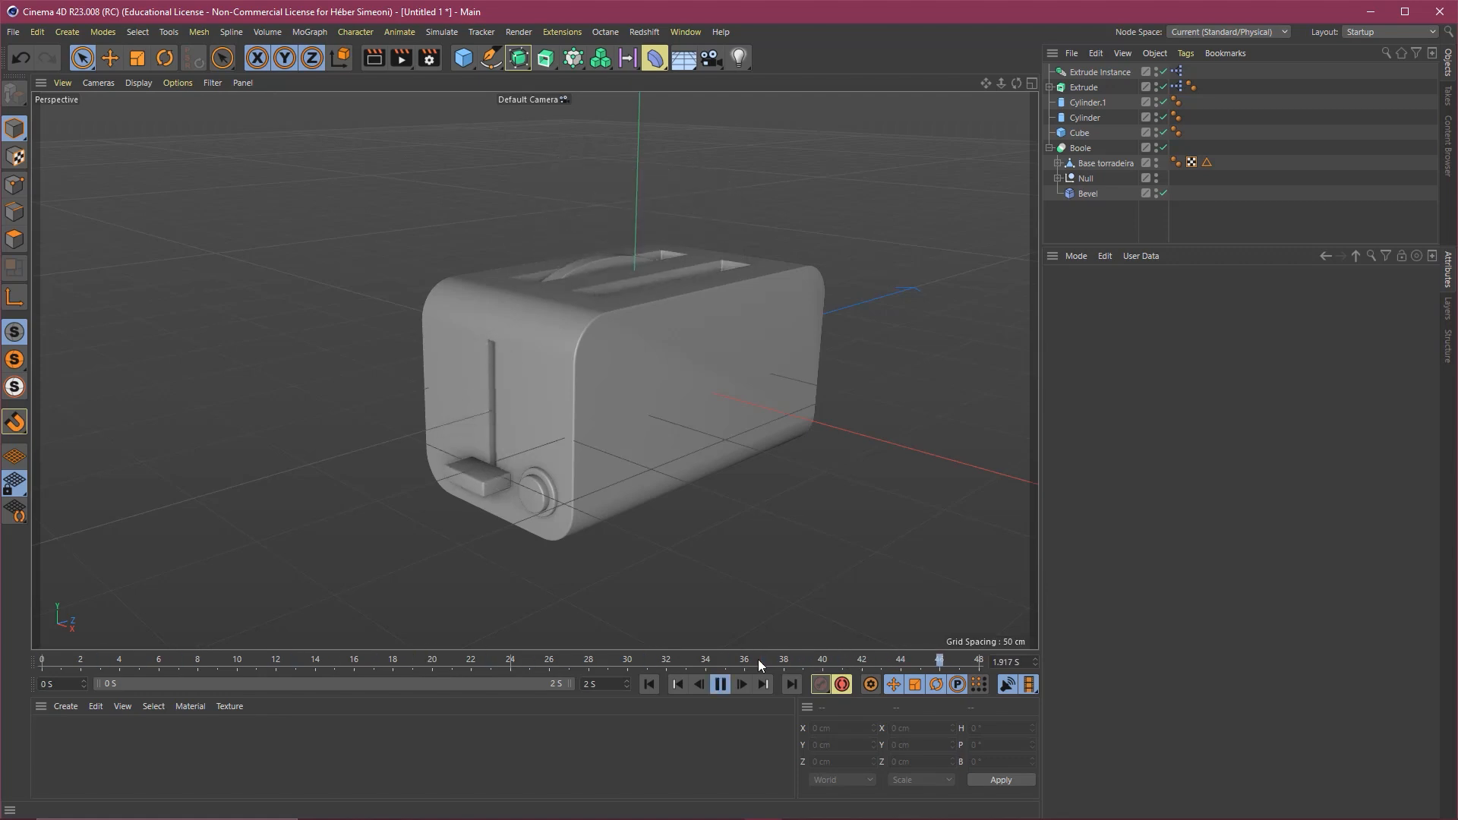
{"action": "key", "text": "F8"}
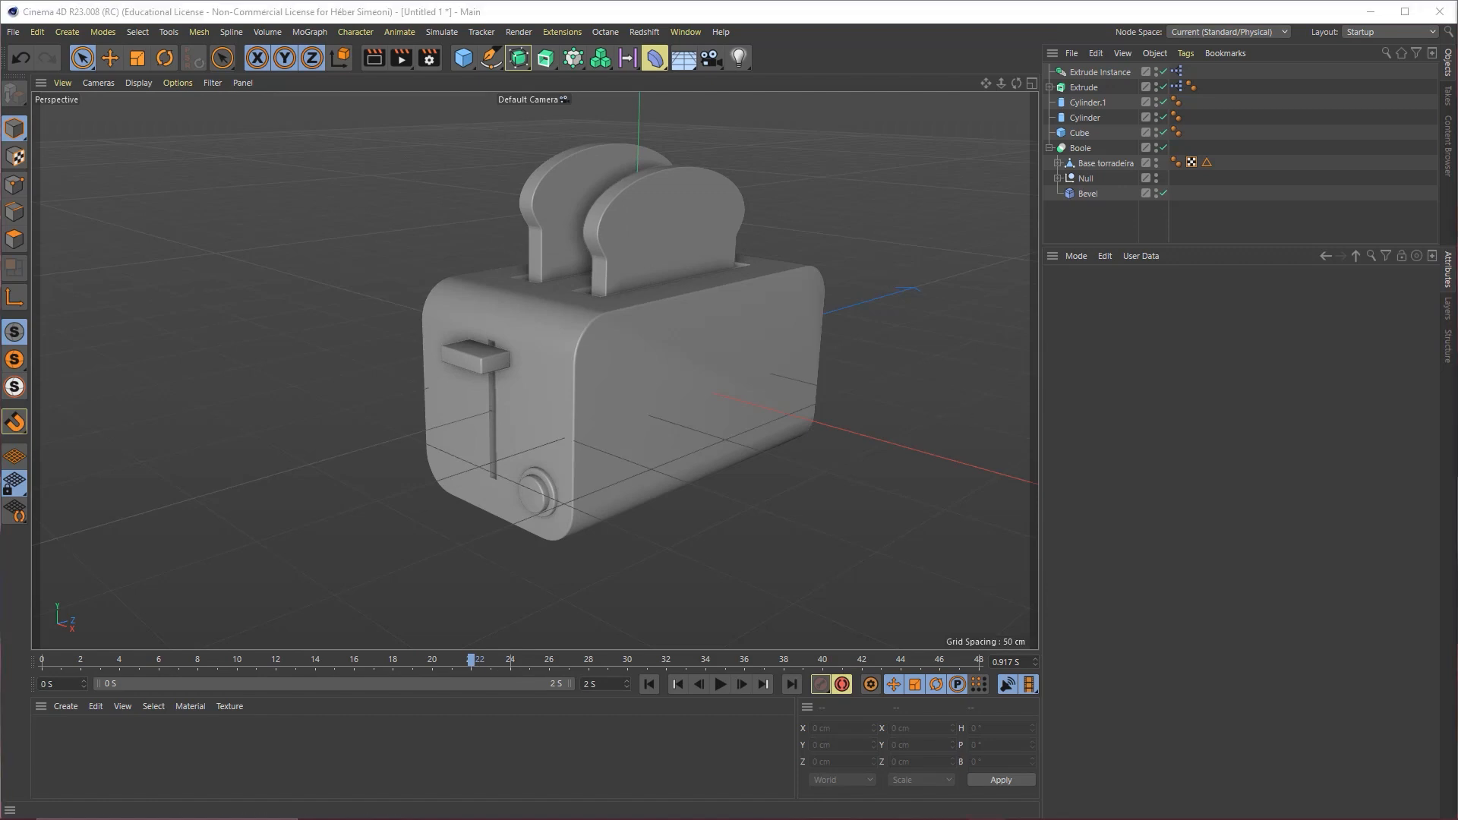
{"action": "middle_click_drag", "start_coordinate": [635, 309], "coordinate": [335, 347], "text": "alt"}
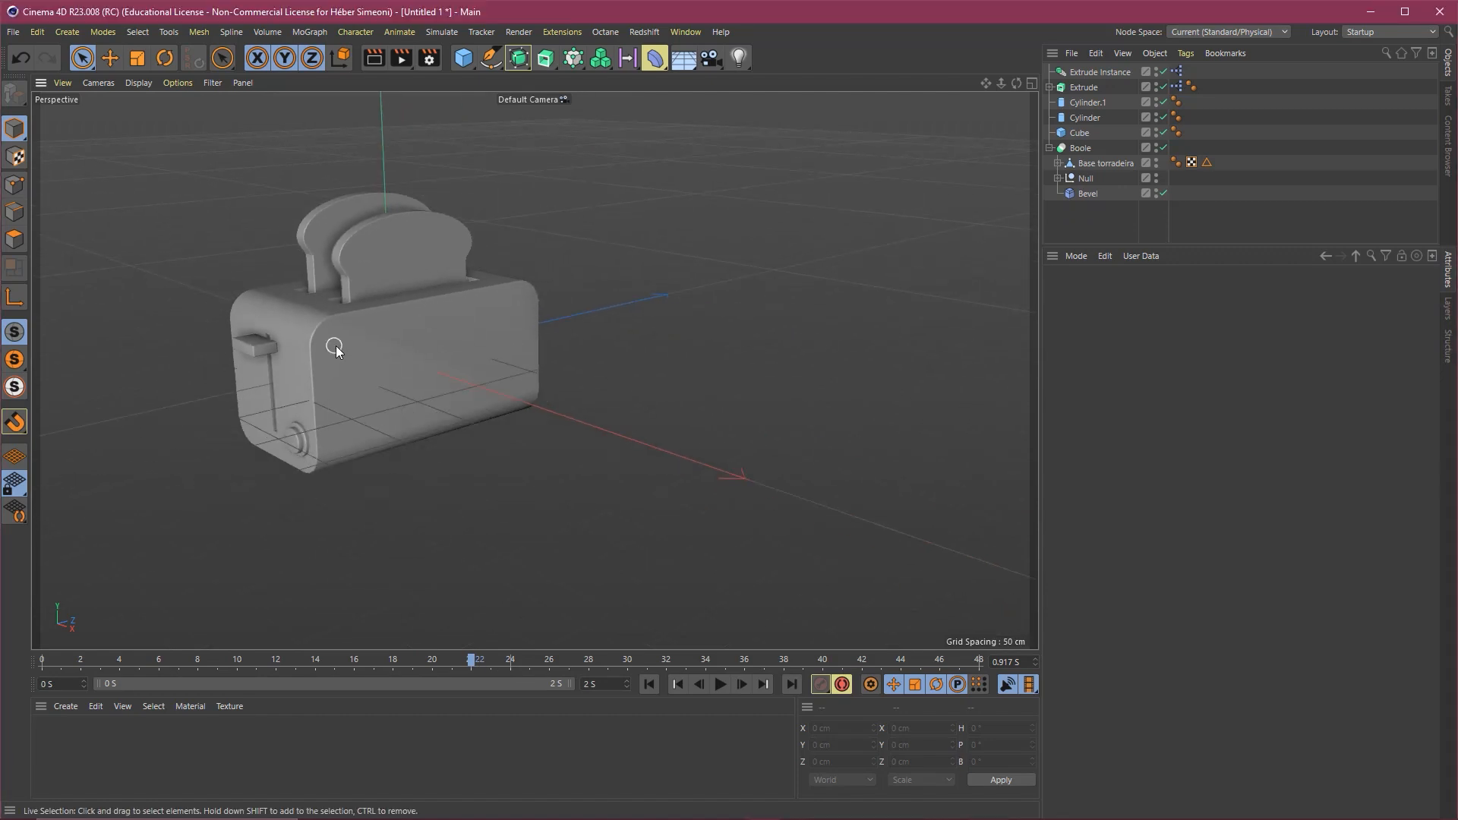
{"action": "left_click_drag", "start_coordinate": [335, 347], "coordinate": [295, 389], "text": "alt"}
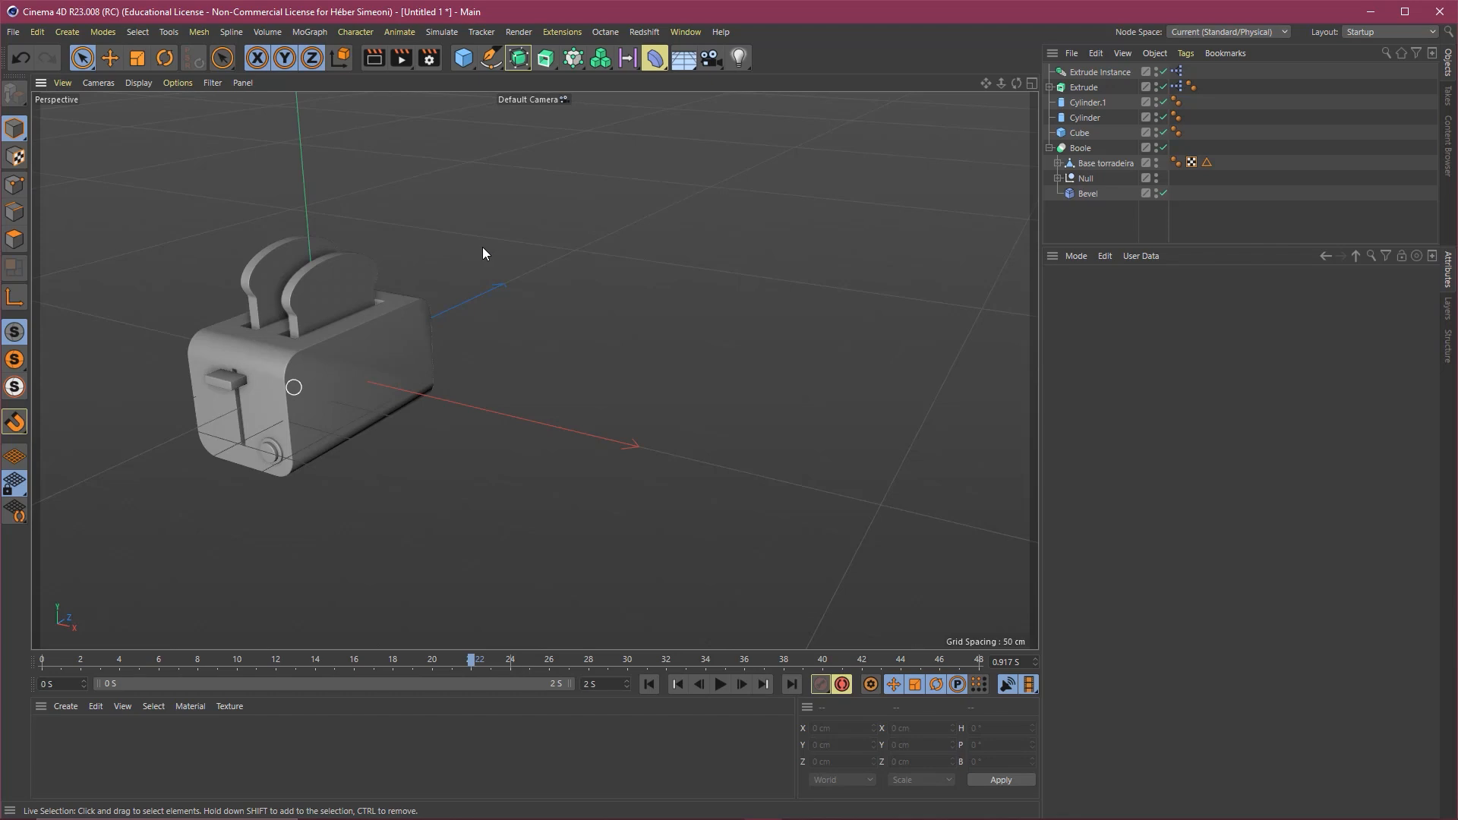
Open the F-Curve timeline and show the lever cube's Position Y curve.
{"action": "left_click", "coordinate": [684, 32]}
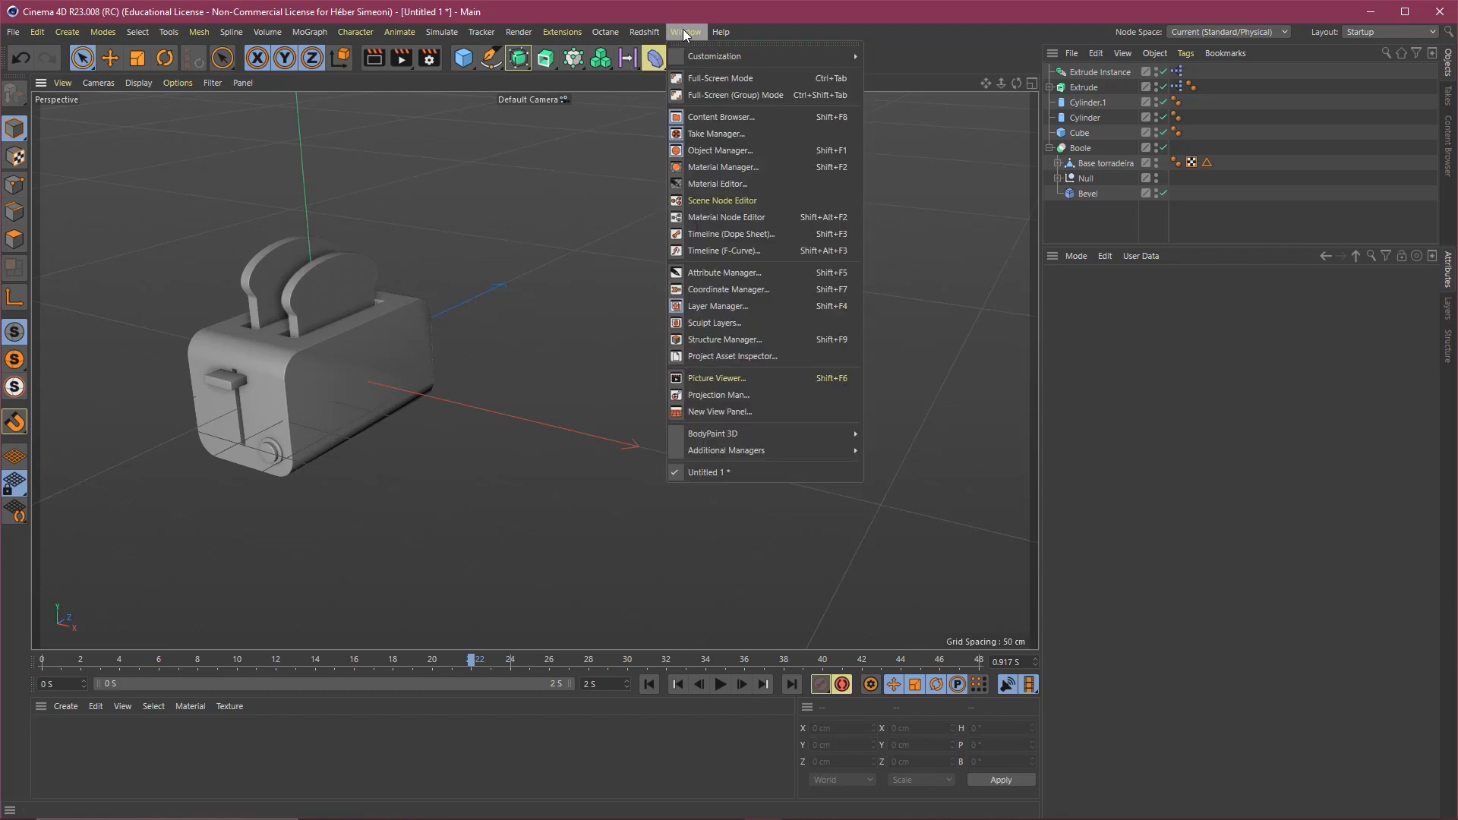
{"action": "left_click", "coordinate": [708, 252]}
{"action": "left_click_drag", "start_coordinate": [842, 239], "coordinate": [649, 160]}
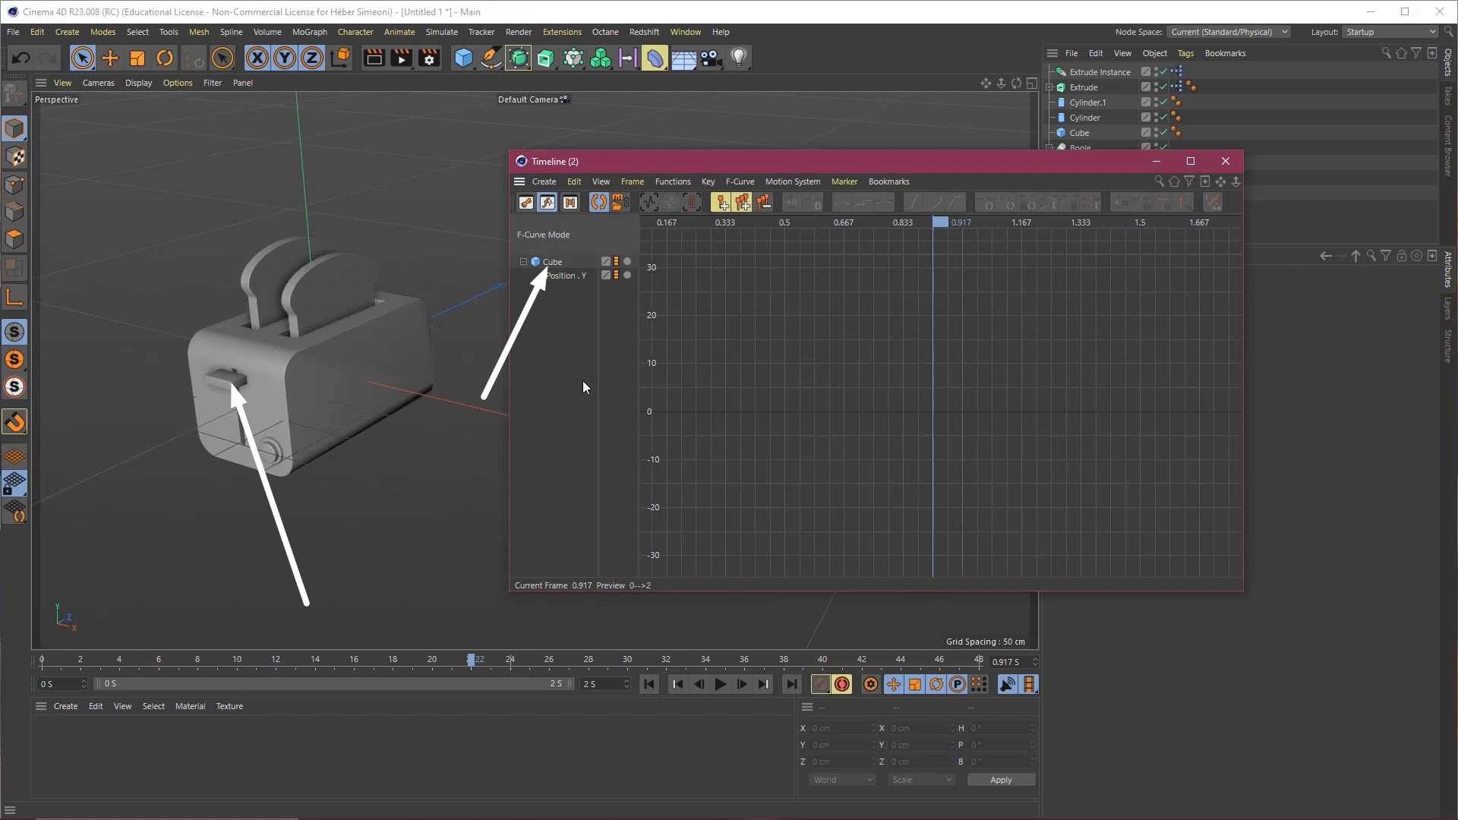
{"action": "left_click", "coordinate": [523, 261]}
{"action": "left_click", "coordinate": [523, 261]}
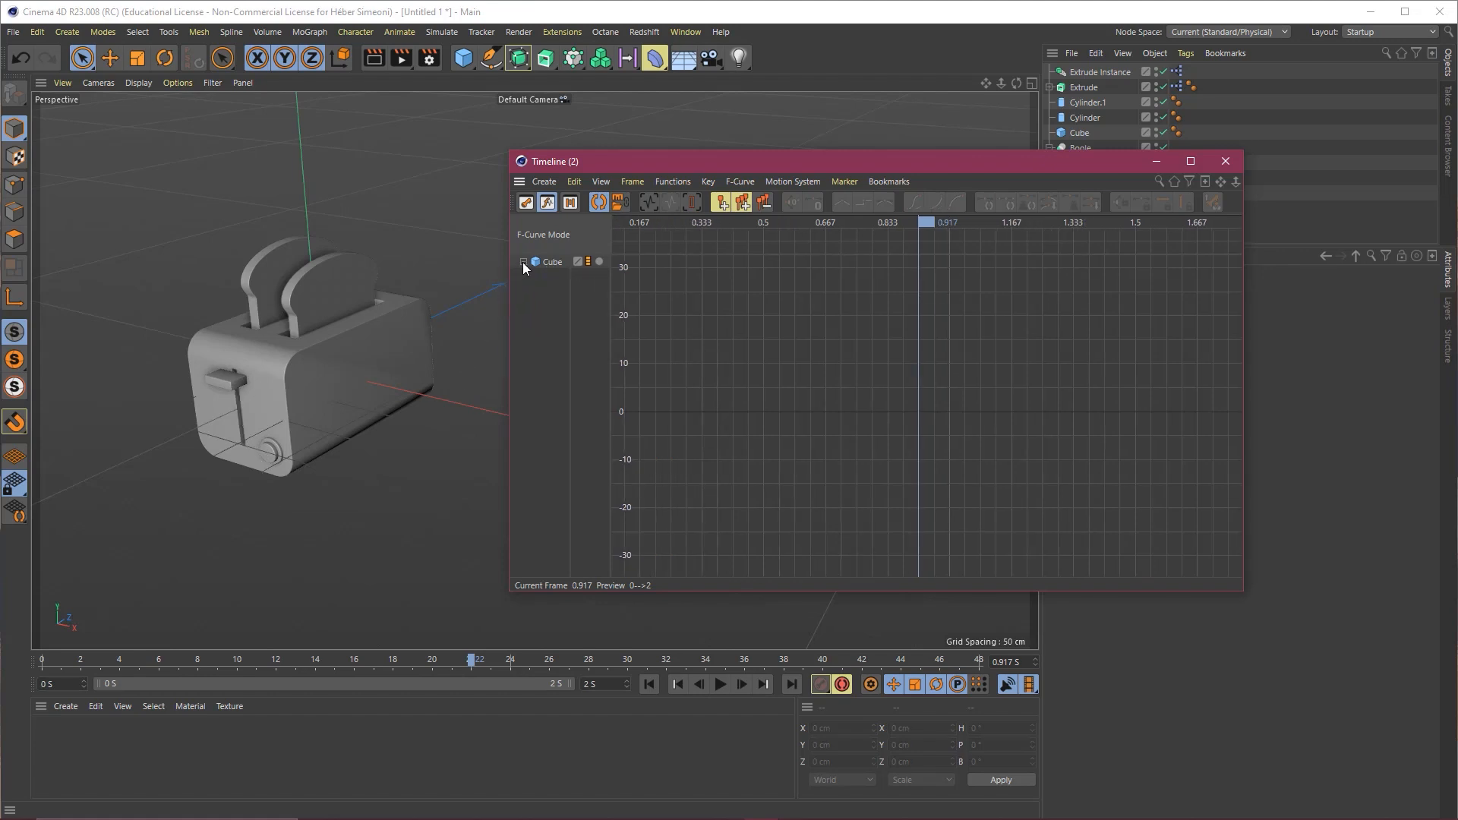
{"action": "left_click", "coordinate": [571, 277]}
{"action": "left_click_drag", "start_coordinate": [744, 161], "coordinate": [712, 171]}
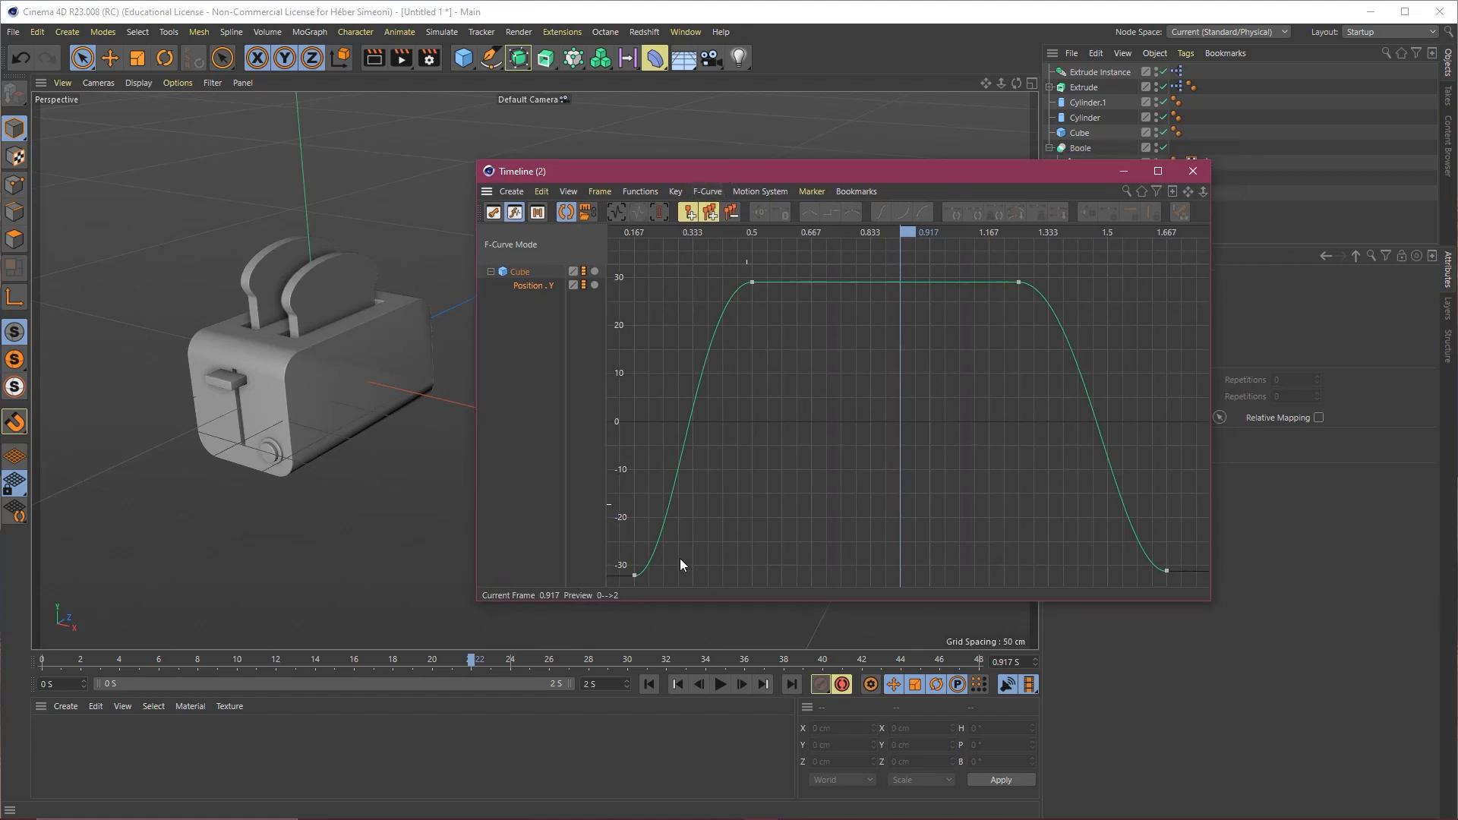
Raise the first Position Y key's right tangent to about 69 cm and tilt the 0.5 s key's tangent to a right value of about -2 cm.
{"action": "scroll", "coordinate": [966, 412], "scroll_direction": "down", "scroll_amount": 3}
{"action": "key", "text": "h"}
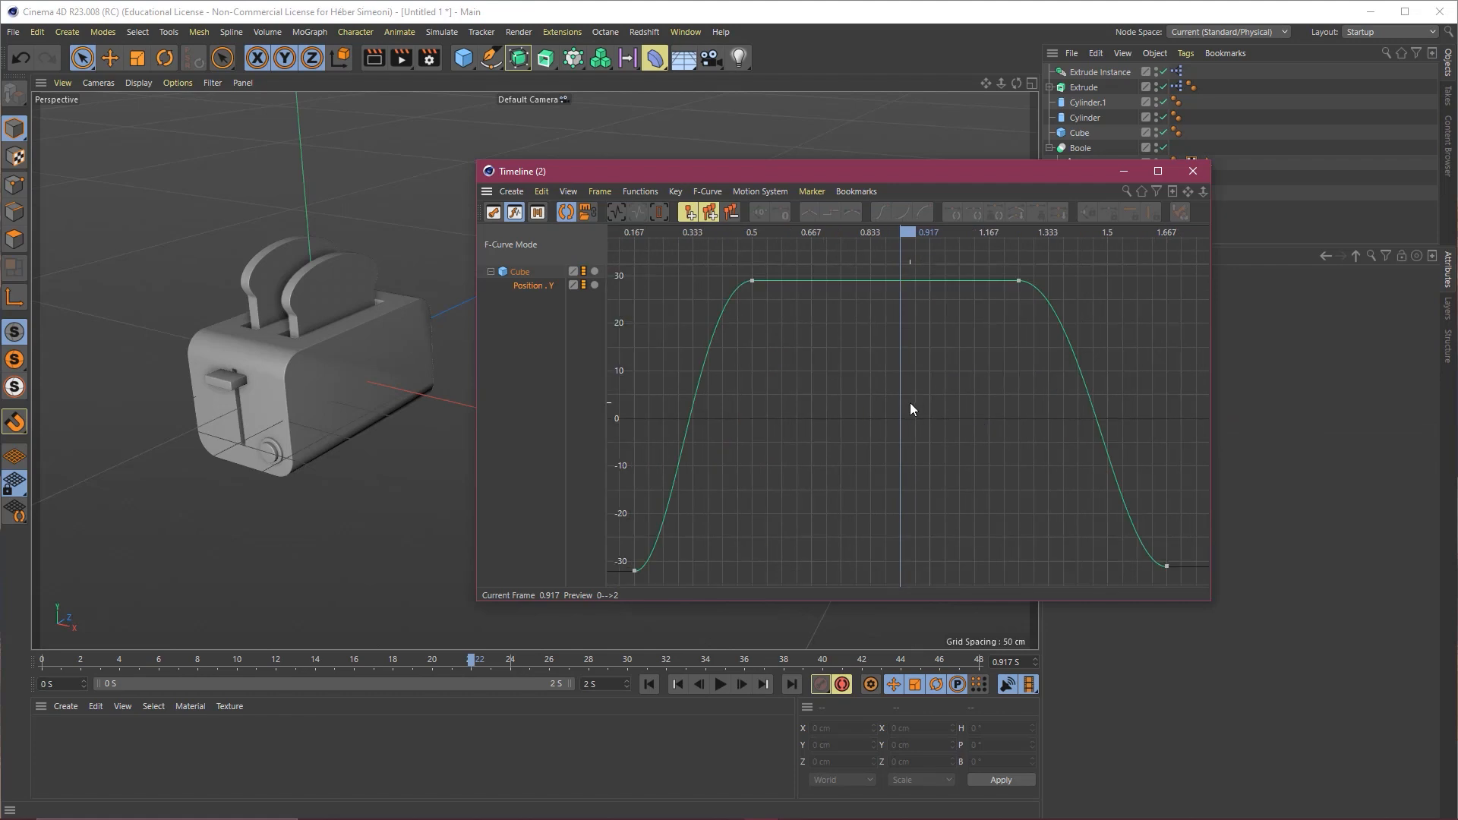
{"action": "scroll", "coordinate": [972, 412], "scroll_direction": "down", "scroll_amount": 2}
{"action": "right_click_drag", "start_coordinate": [972, 412], "coordinate": [971, 410], "text": "alt"}
{"action": "middle_click_drag", "start_coordinate": [918, 394], "coordinate": [972, 411], "text": "alt"}
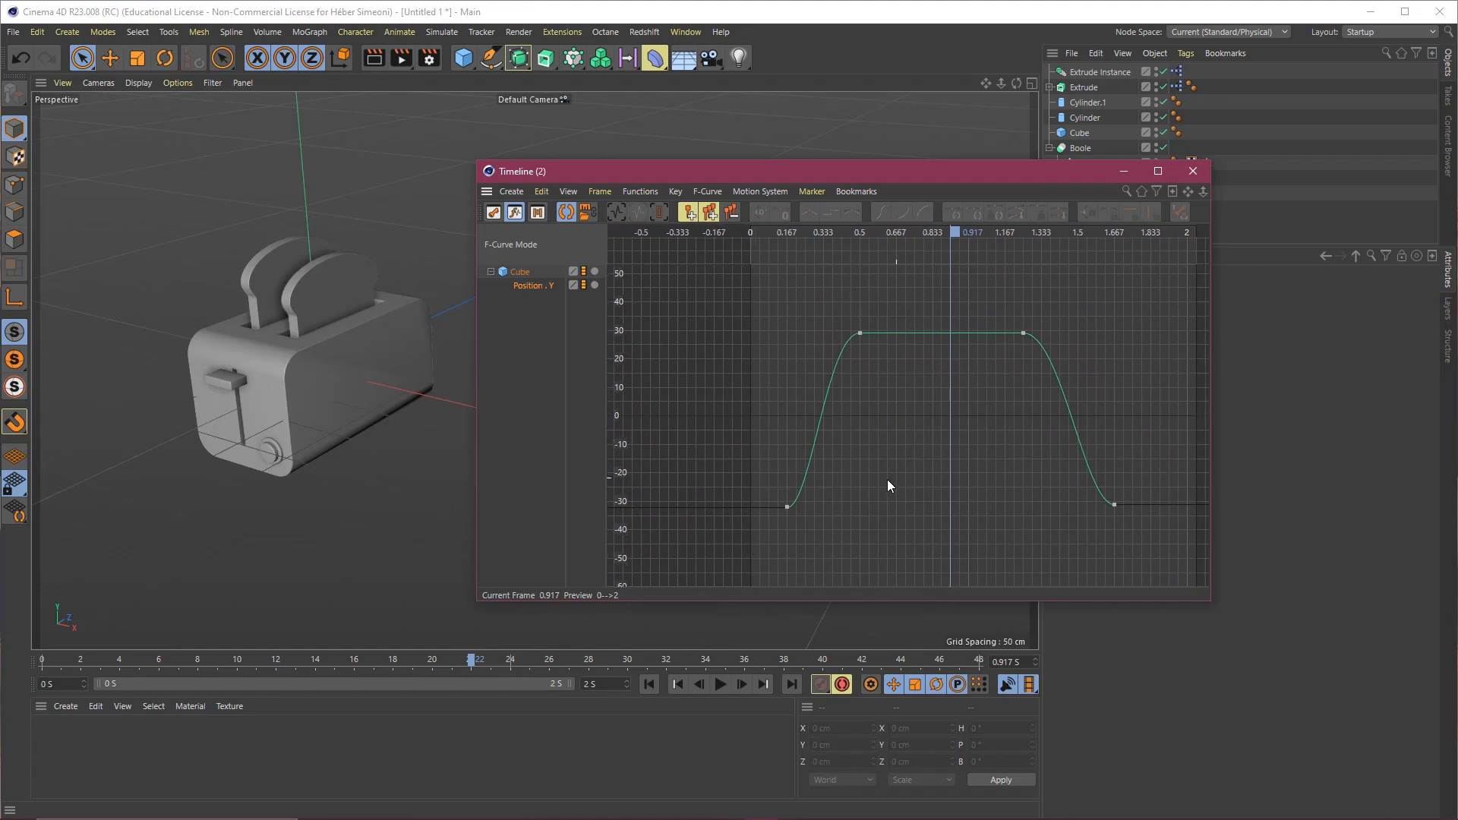
{"action": "left_click", "coordinate": [788, 506]}
{"action": "left_click", "coordinate": [788, 506]}
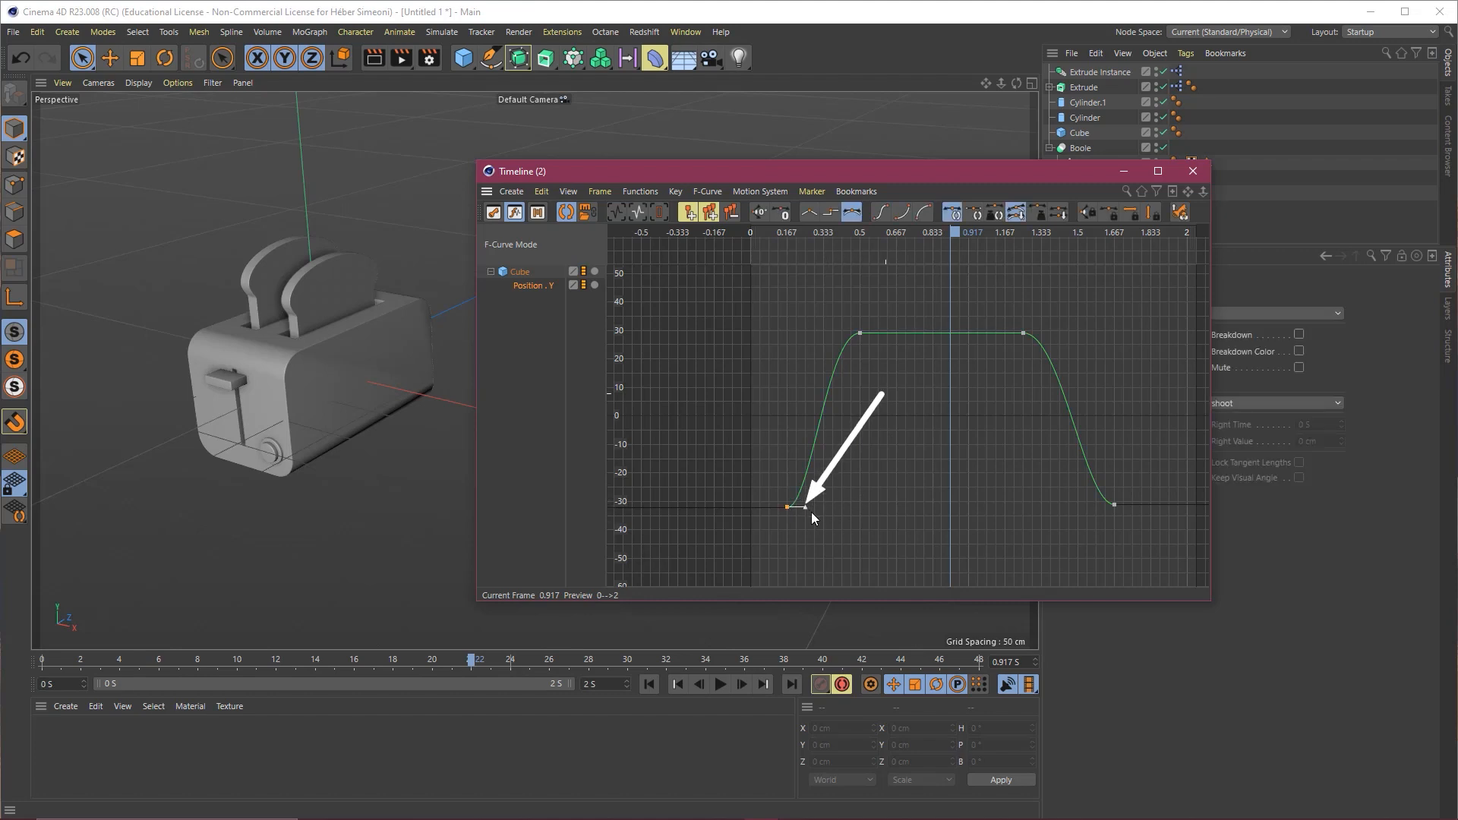
{"action": "mouse_move", "coordinate": [805, 507]}
{"action": "left_mouse_down"}
{"action": "mouse_move", "coordinate": [791, 461]}
{"action": "mouse_move", "coordinate": [807, 311]}
{"action": "left_mouse_up"}
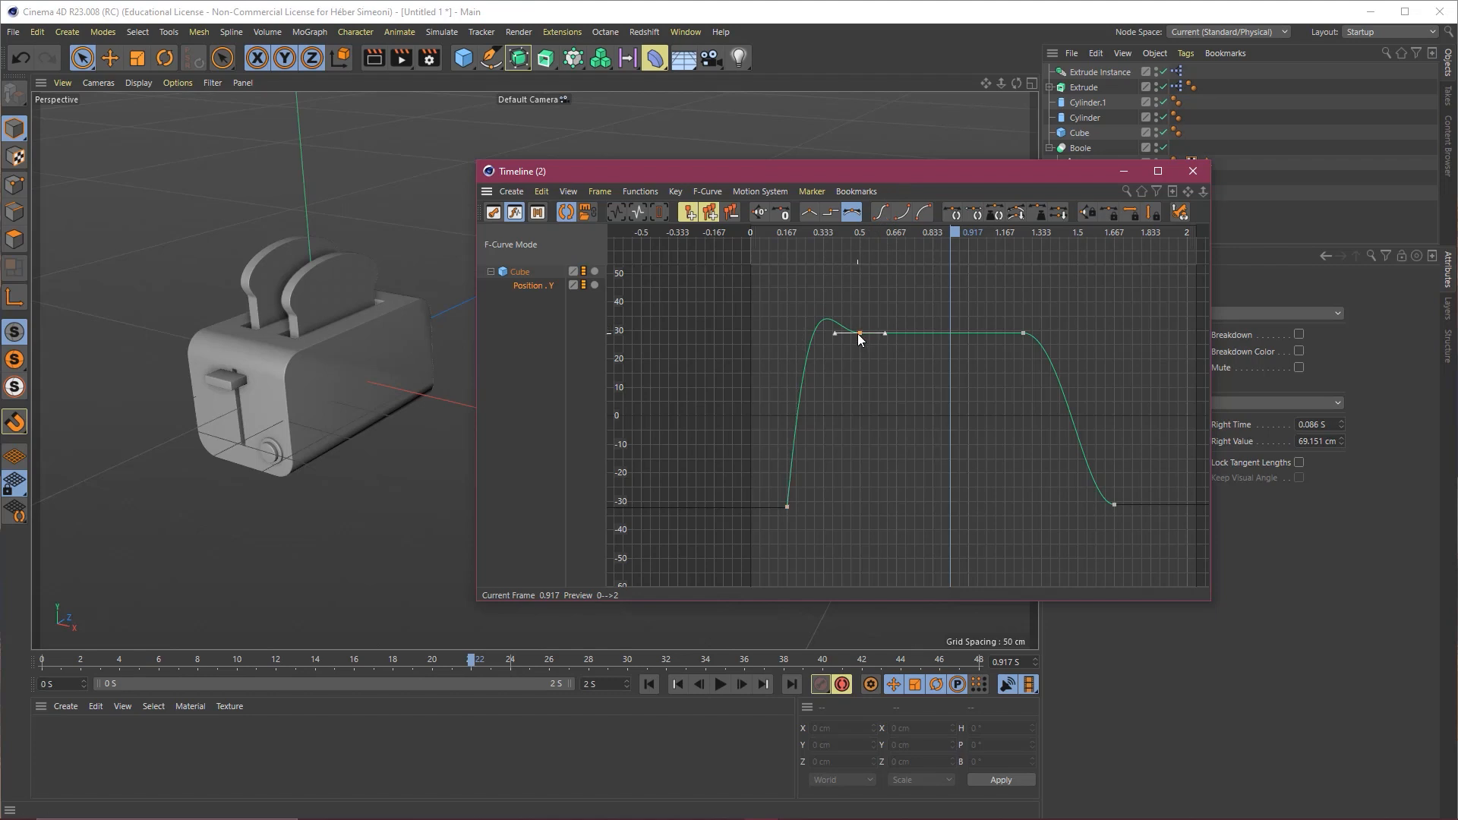
{"action": "left_click", "coordinate": [860, 333]}
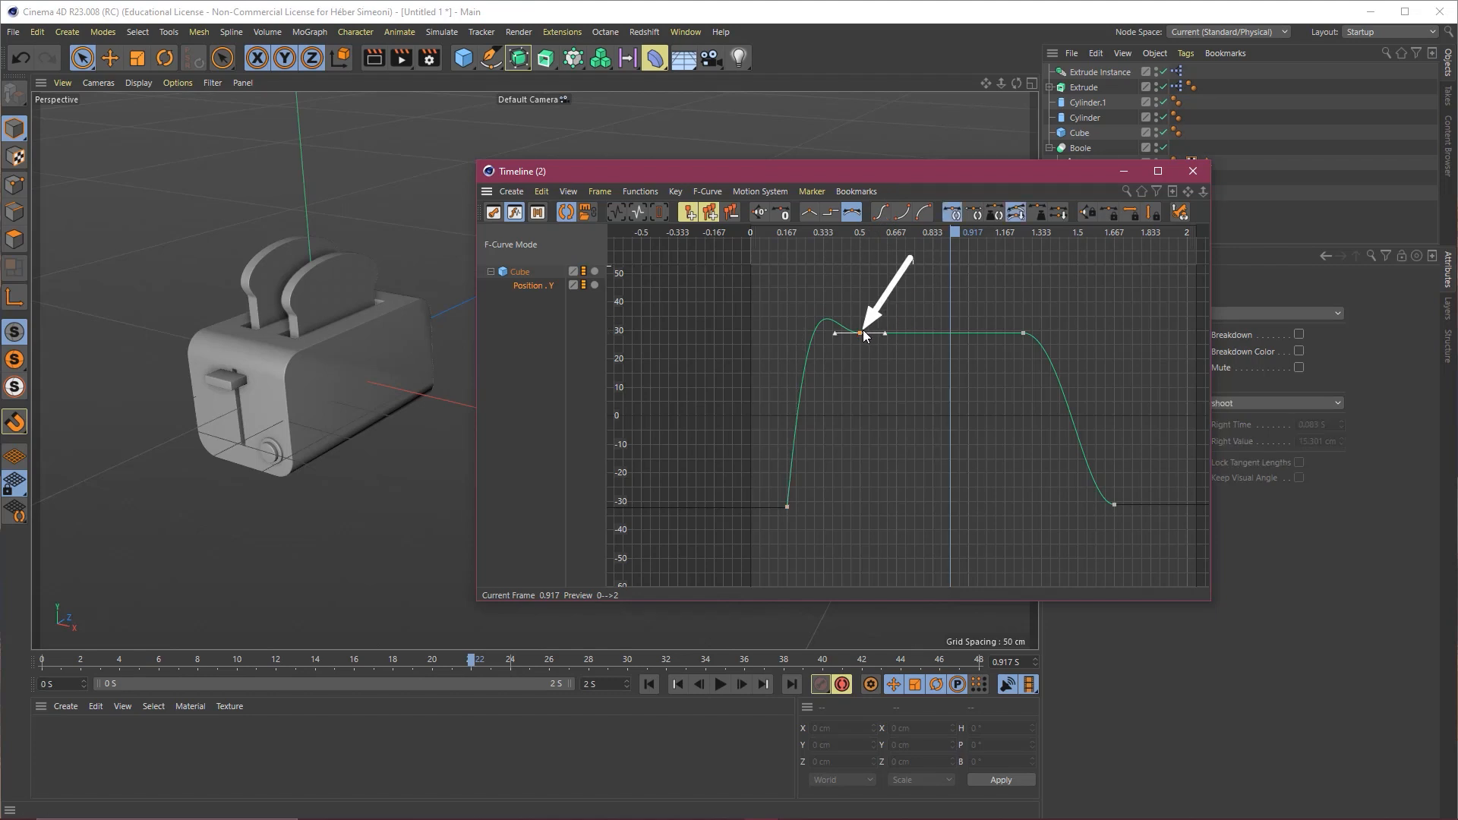
{"action": "left_click_drag", "start_coordinate": [835, 334], "coordinate": [836, 328]}
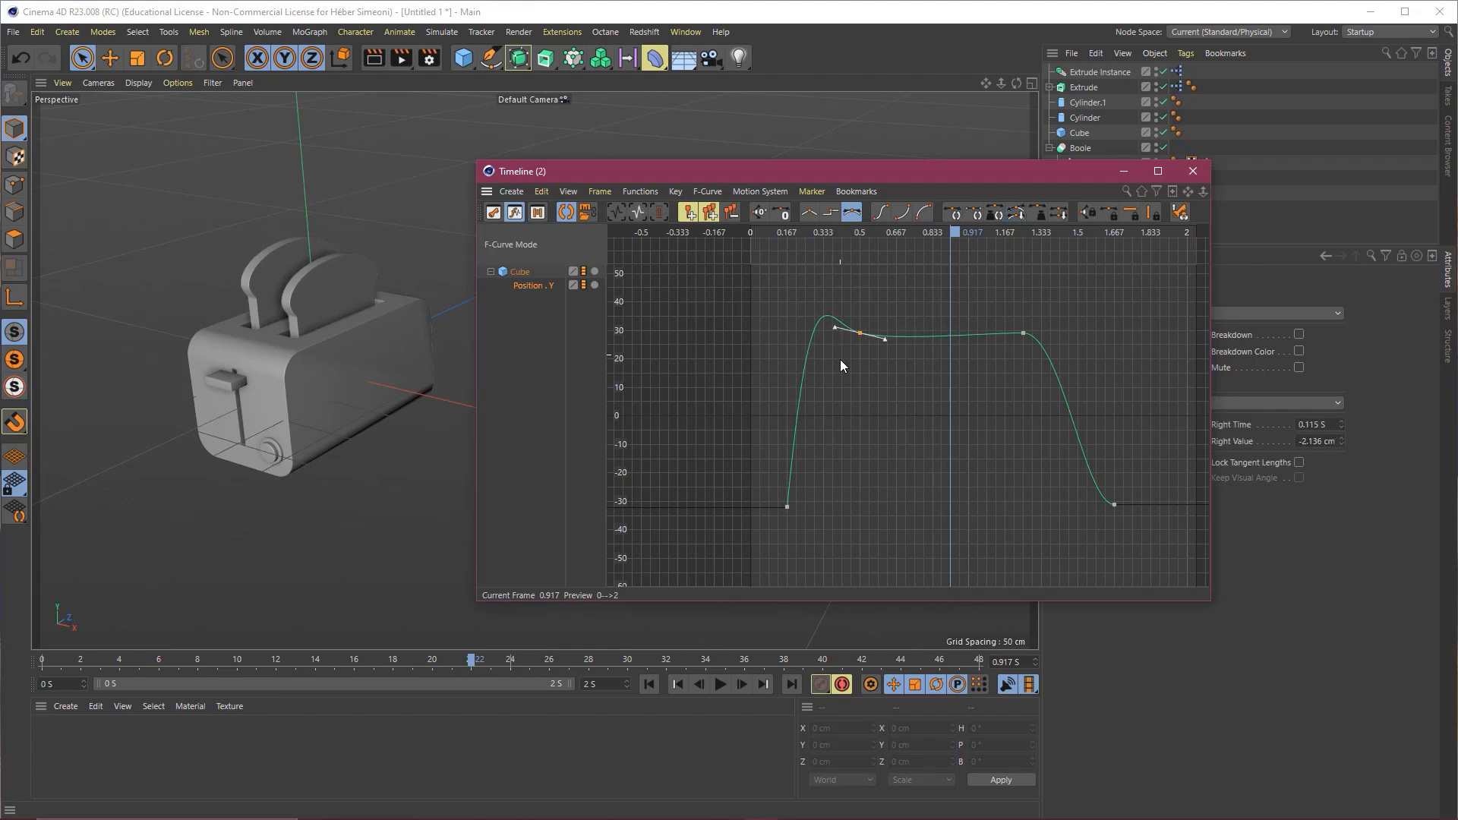
Play the animation several times to check the lever's upward overshoot.
{"action": "left_click_drag", "start_coordinate": [769, 242], "coordinate": [810, 230]}
{"action": "key", "text": "F8"}
{"action": "key", "text": "F8"}
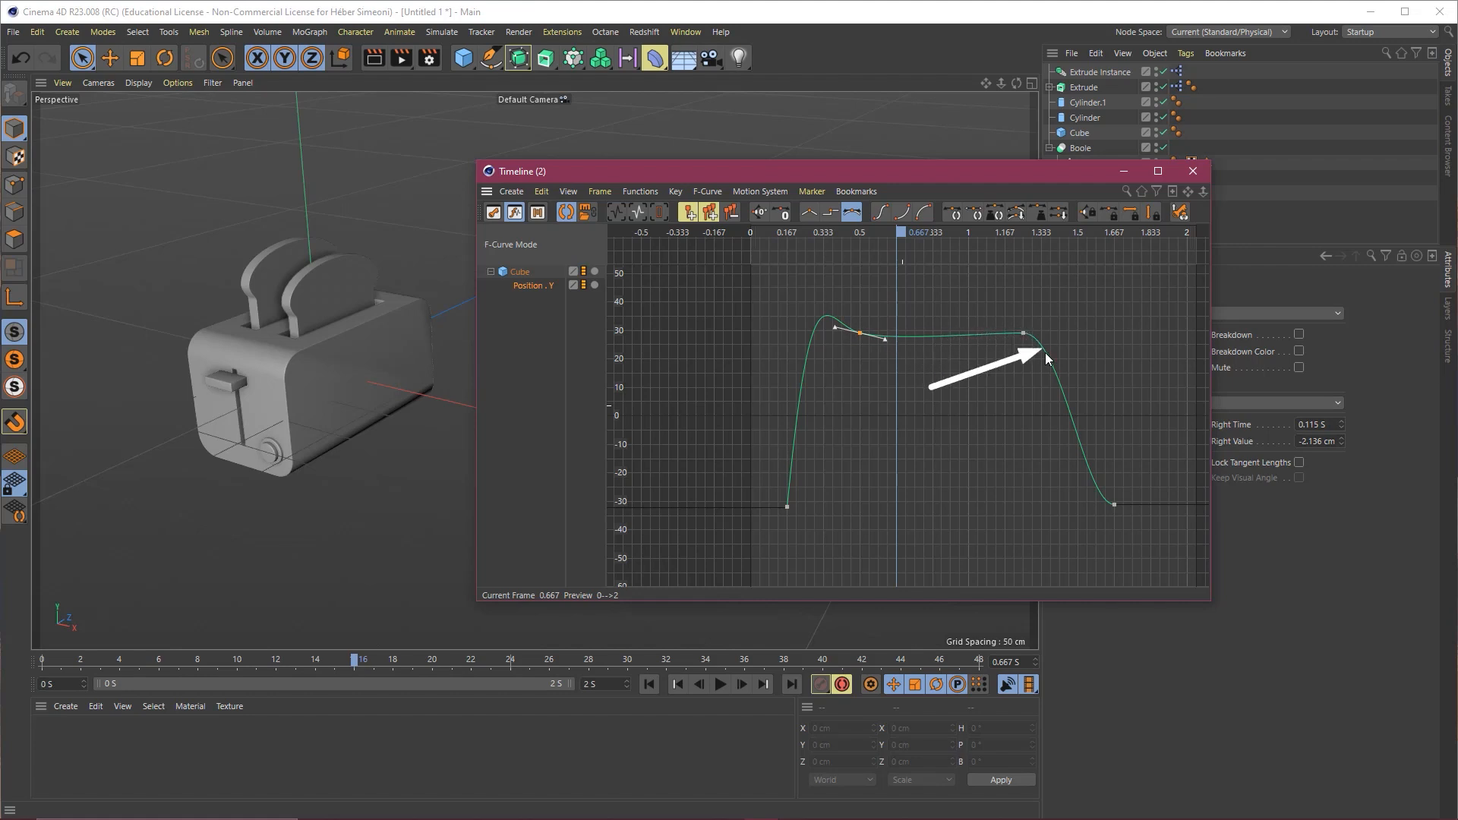
{"action": "left_click", "coordinate": [1009, 234]}
{"action": "key", "text": "F8"}
{"action": "key", "text": "F8"}
{"action": "left_click", "coordinate": [1014, 231]}
{"action": "key", "text": "F8"}
{"action": "key", "text": "F8"}
Lengthen the flat tangents of the last two Position Y keys and play the animation to check the descent.
{"action": "mouse_move", "coordinate": [1147, 308]}
{"action": "left_mouse_down"}
{"action": "mouse_move", "coordinate": [1070, 422]}
{"action": "mouse_move", "coordinate": [1032, 534]}
{"action": "mouse_move", "coordinate": [1007, 541]}
{"action": "left_mouse_up"}
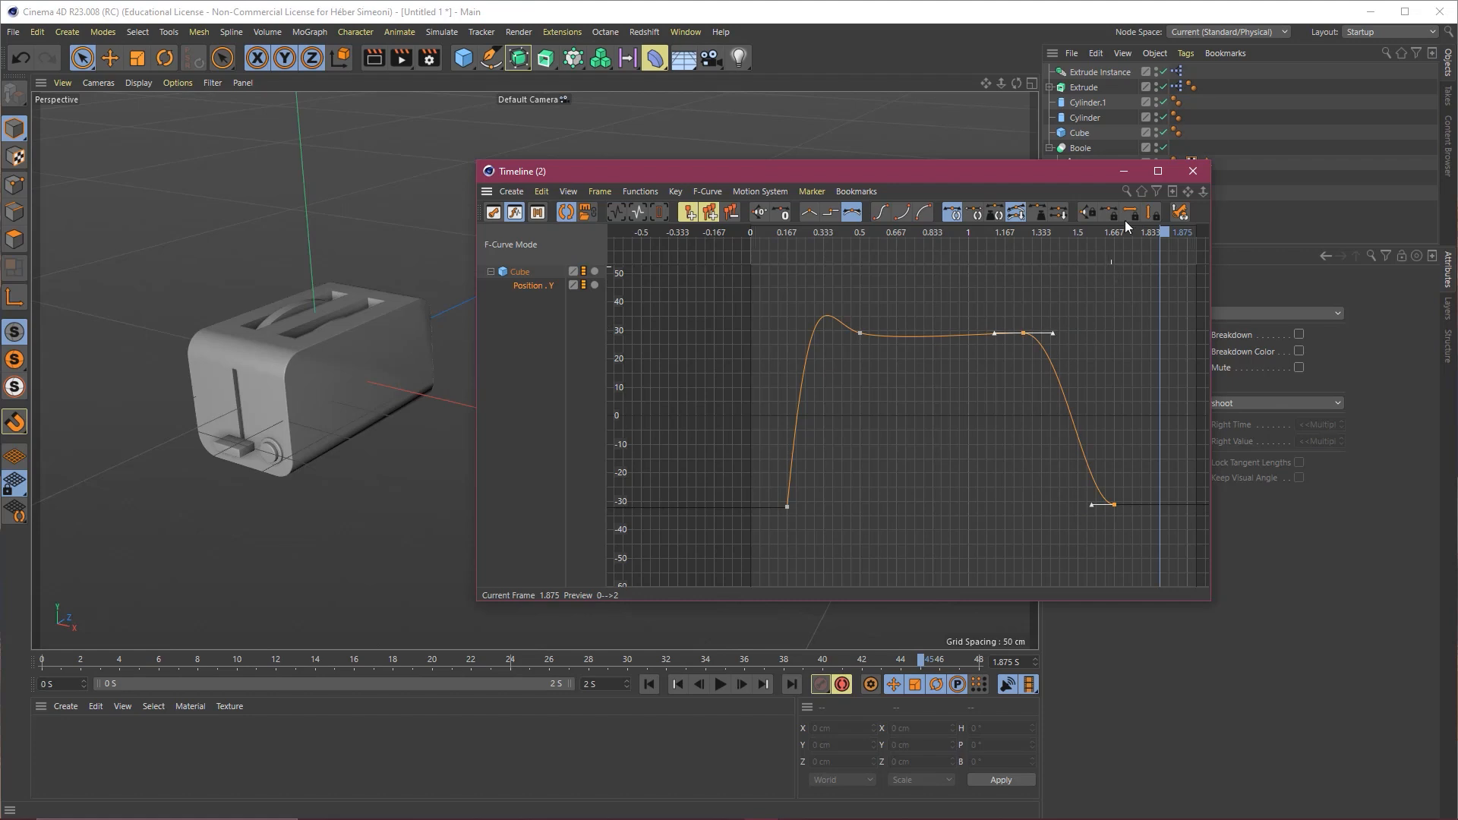
{"action": "left_click_drag", "start_coordinate": [1054, 331], "coordinate": [1086, 335]}
{"action": "left_click_drag", "start_coordinate": [1024, 231], "coordinate": [748, 270]}
{"action": "key", "text": "F8"}
{"action": "key", "text": "F8"}
{"action": "left_click", "coordinate": [1004, 232]}
{"action": "key", "text": "F8"}
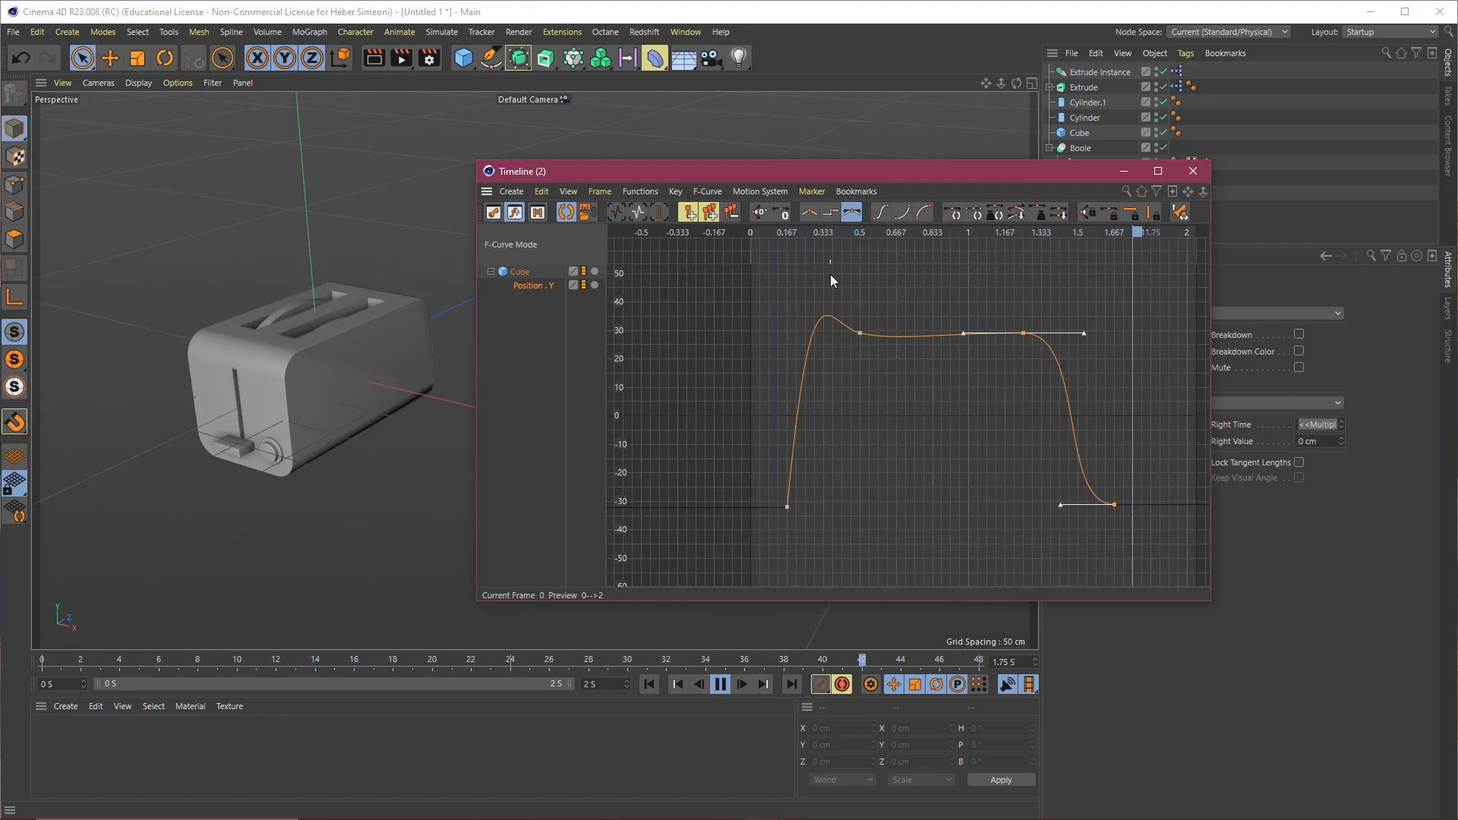
Close the F-Curve timeline and return the animation to its first frame.
{"action": "left_click", "coordinate": [1193, 171]}
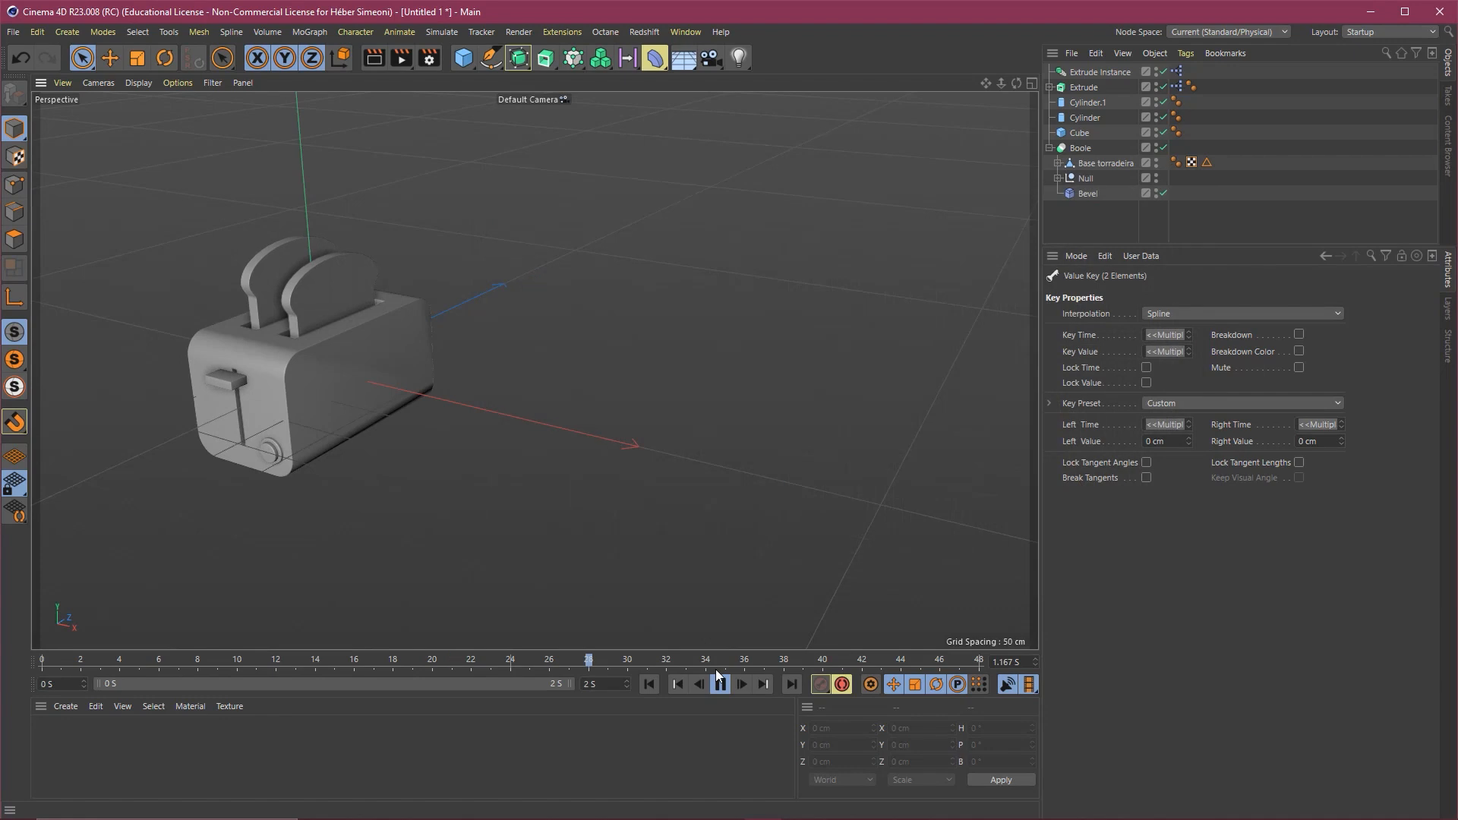
{"action": "left_click", "coordinate": [650, 685]}
{"action": "middle_click_drag", "start_coordinate": [406, 389], "coordinate": [615, 393], "text": "alt"}
{"action": "scroll", "coordinate": [549, 378], "scroll_direction": "up", "scroll_amount": 3}
{"action": "left_click_drag", "start_coordinate": [556, 373], "coordinate": [515, 378], "text": "alt"}
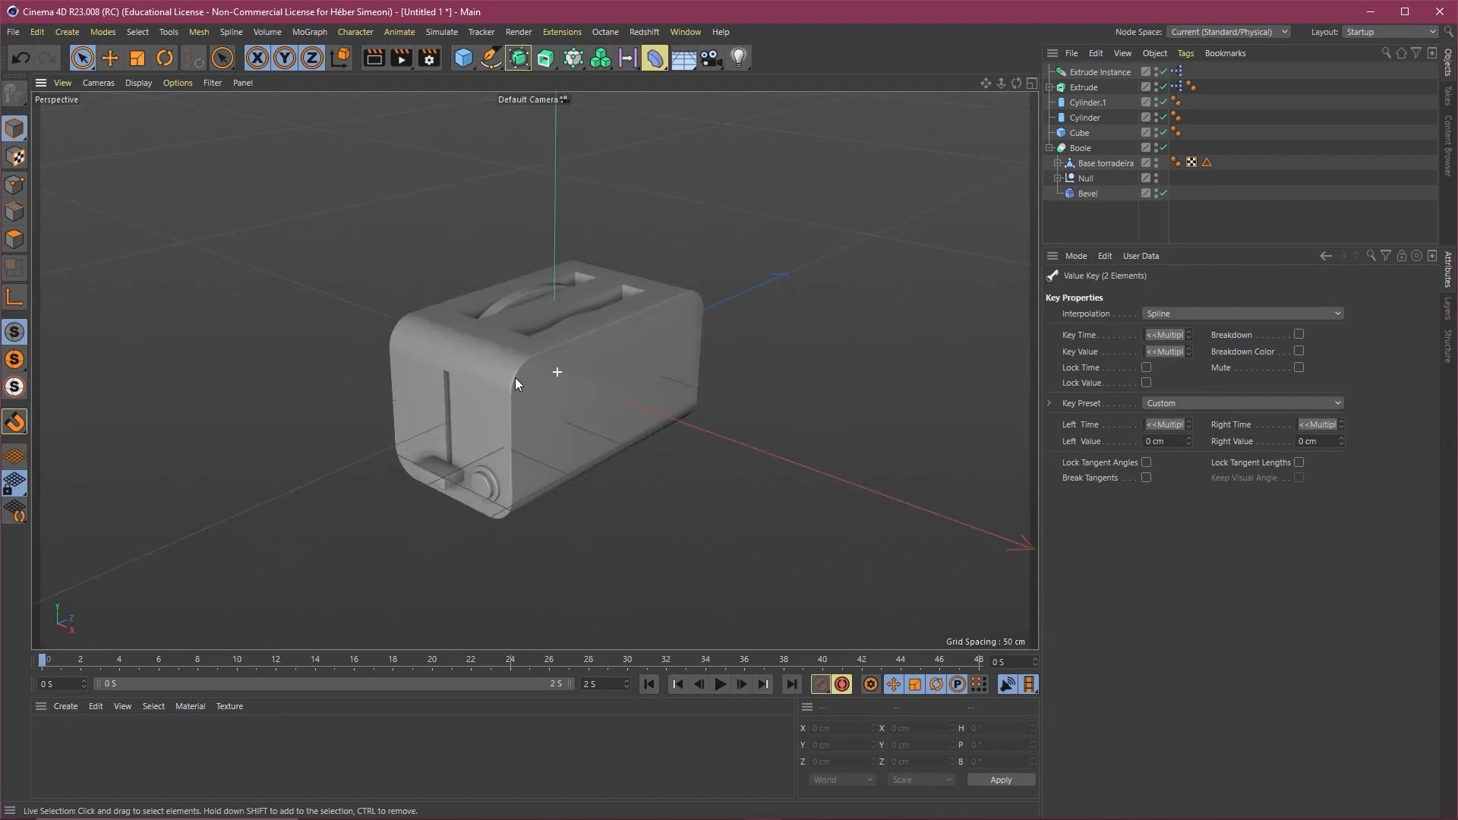